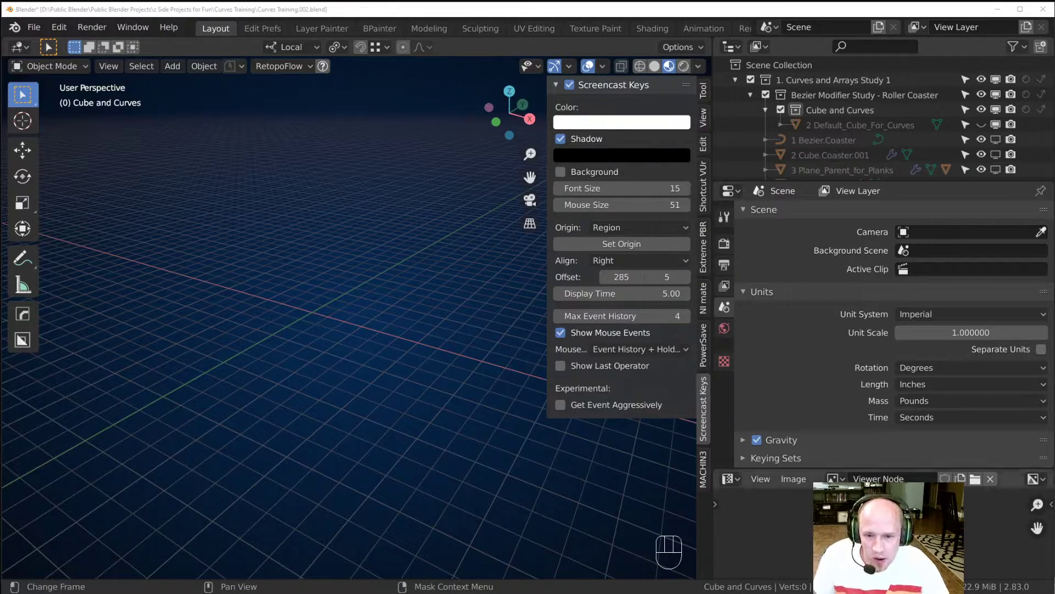
# Add a 24-inch cube mesh at the world origin.
pyautogui.press('shift')
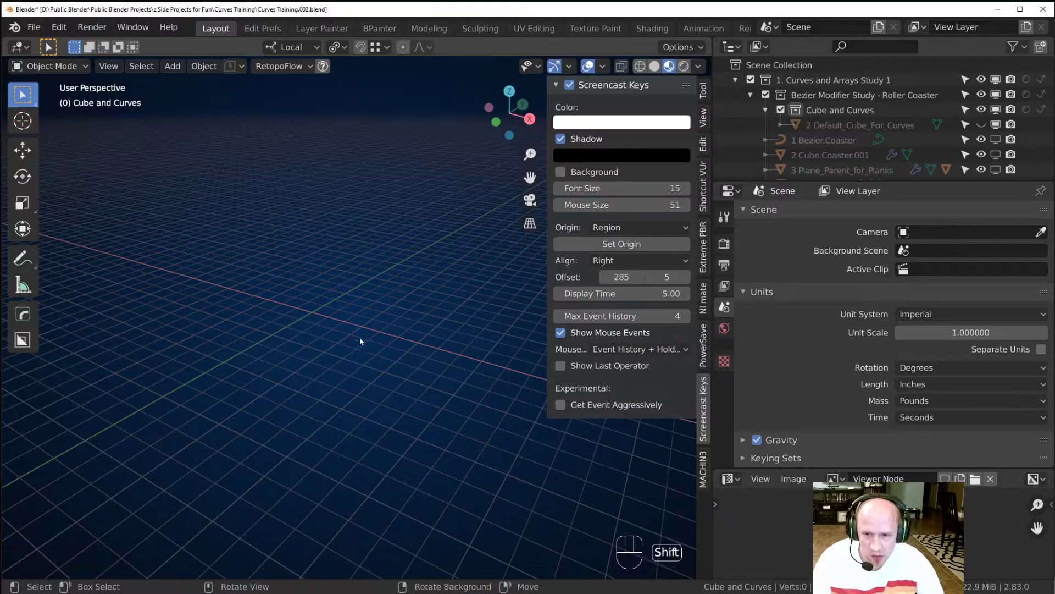
pyautogui.scroll(-2, 328, 360)
pyautogui.moveTo(327, 360); pyautogui.dragTo(382, 445, button='middle')
pyautogui.scroll(4, 382, 446)
pyautogui.moveTo(370, 489); pyautogui.dragTo(337, 377, button='middle')
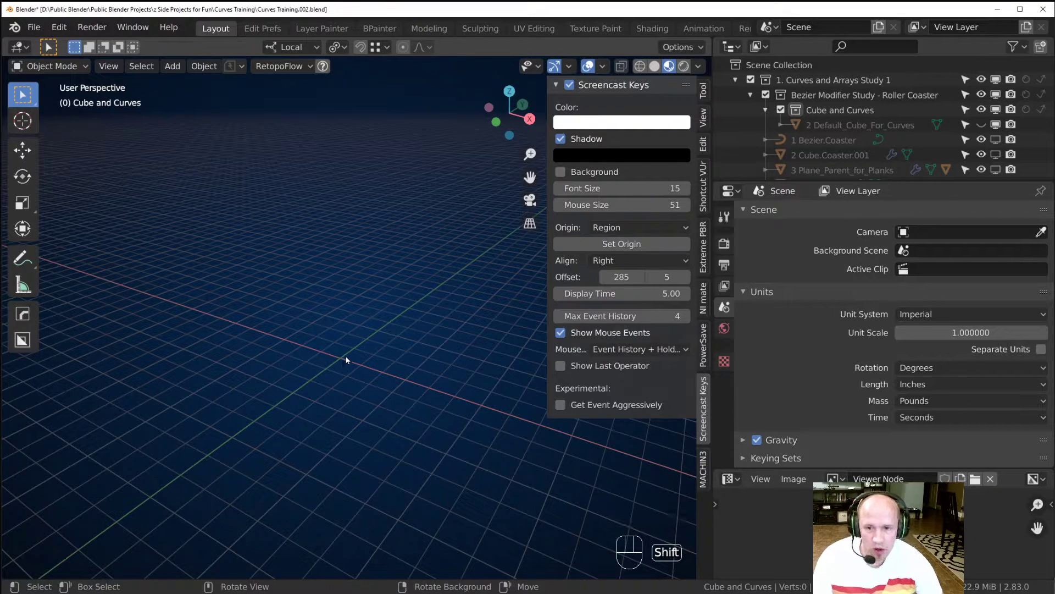
pyautogui.hotkey('shift', 'a')
pyautogui.moveTo(308, 292)
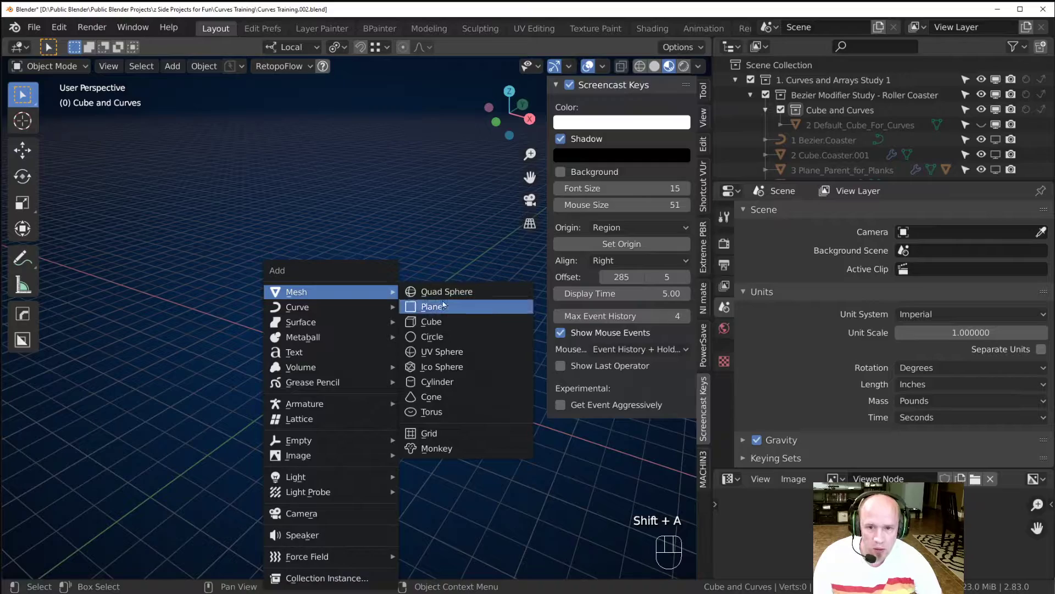
pyautogui.click(443, 322)
pyautogui.scroll(7, 384, 447)
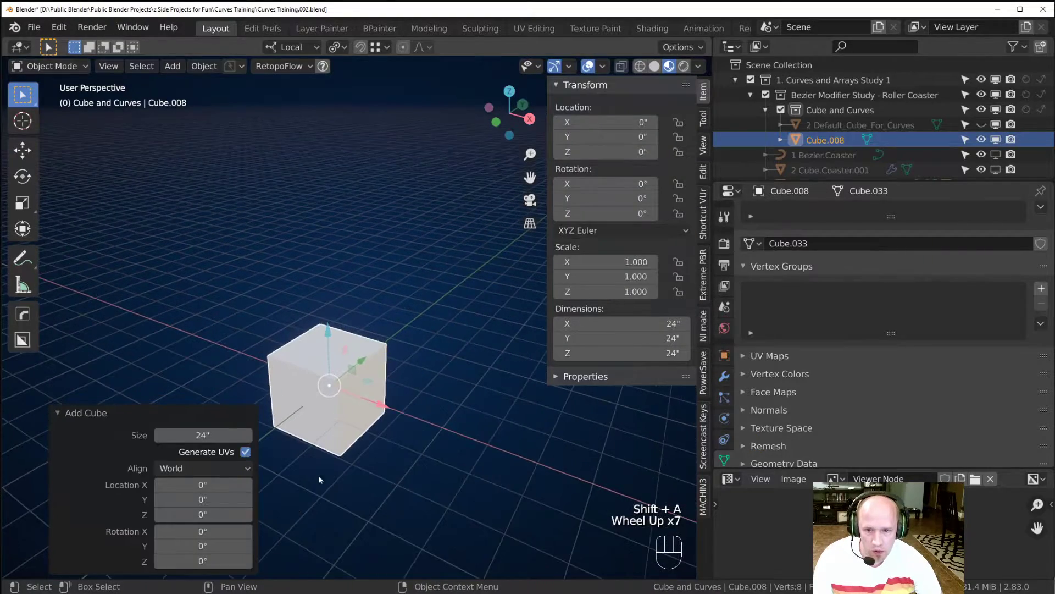
pyautogui.moveTo(305, 498); pyautogui.dragTo(391, 389, button='middle')
pyautogui.scroll(3, 390, 389)
# In Edit Mode, rip the cube's near top corner vertex away from the mesh, and undo the rip.
pyautogui.press('Tab')
pyautogui.moveTo(310, 452); pyautogui.dragTo(368, 422, button='middle')
pyautogui.click(368, 422)
pyautogui.click(367, 421)
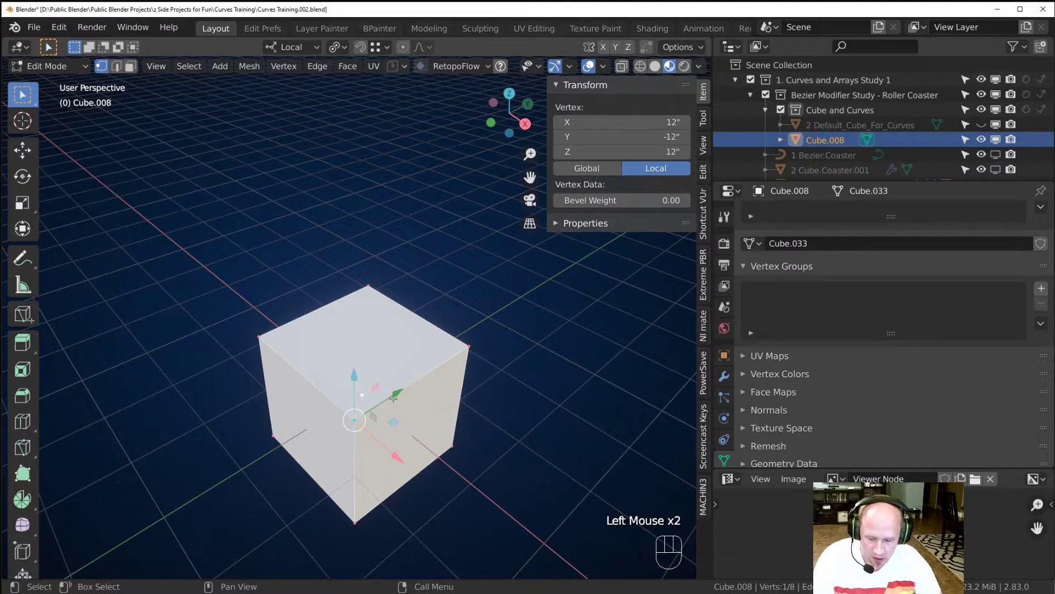
pyautogui.press('v')
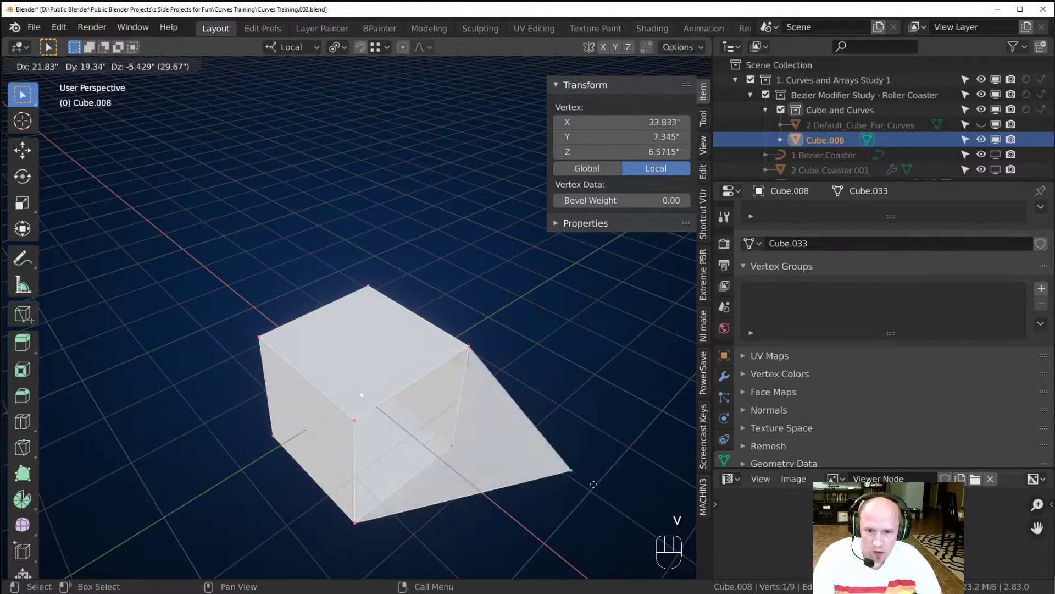
pyautogui.click(582, 468)
pyautogui.hotkey('ctrl', 'z')
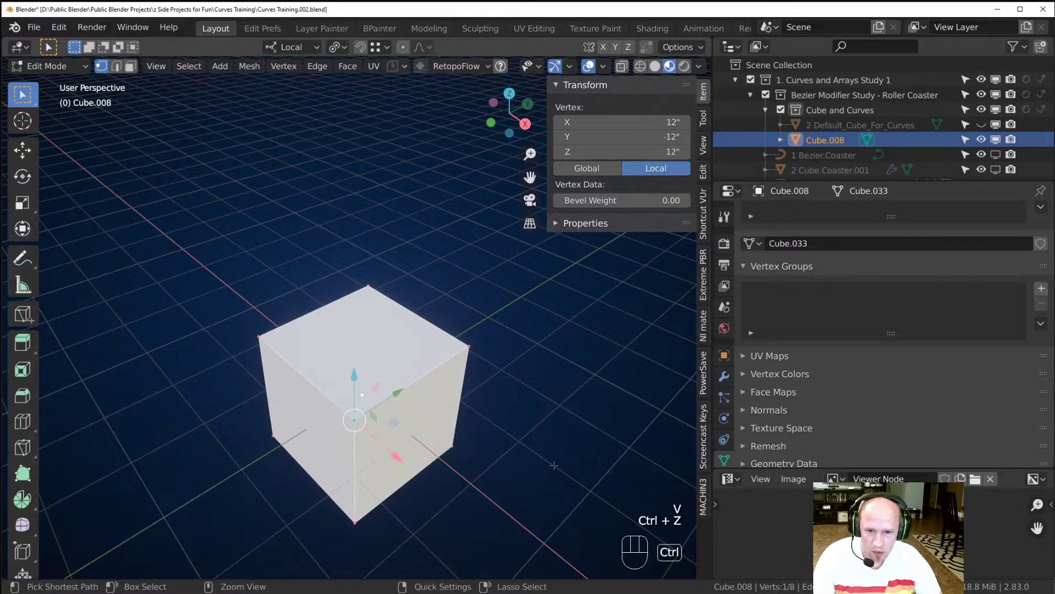
# Scale all of the cube's vertices to 0 and merge them at center into a single vertex.
pyautogui.press('a')
pyautogui.press('s')
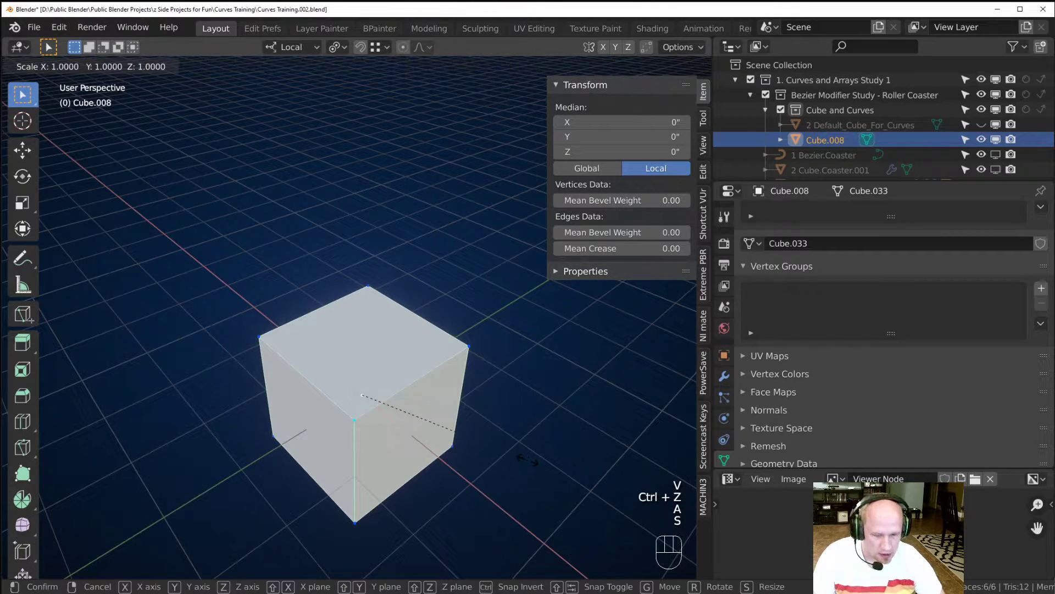
pyautogui.press('0')
pyautogui.press('Return')
pyautogui.scroll(8, 373, 460)
pyautogui.moveTo(372, 459); pyautogui.dragTo(349, 335, button='middle')
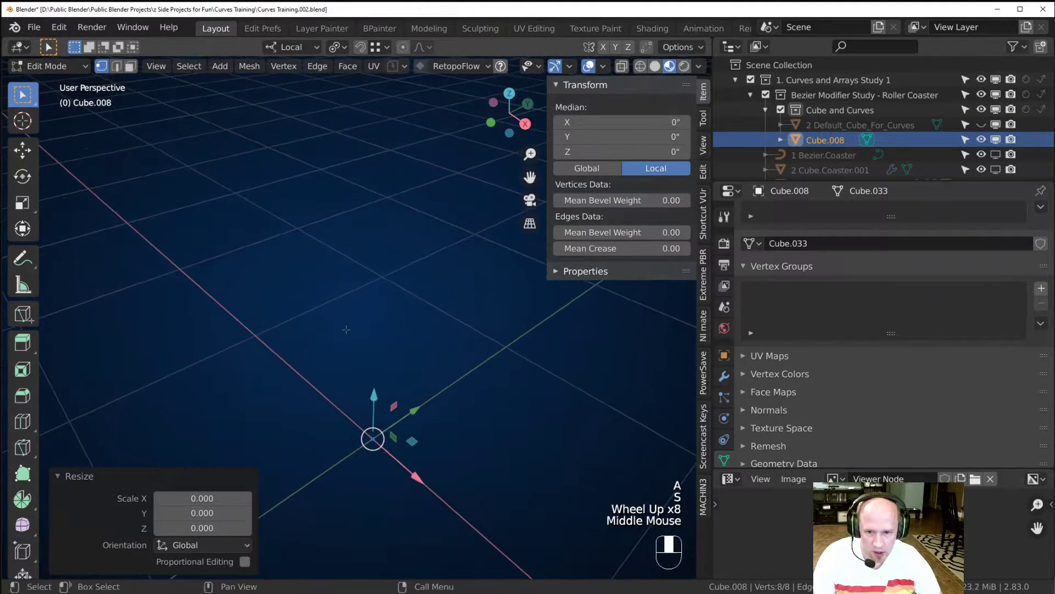
pyautogui.press('m')
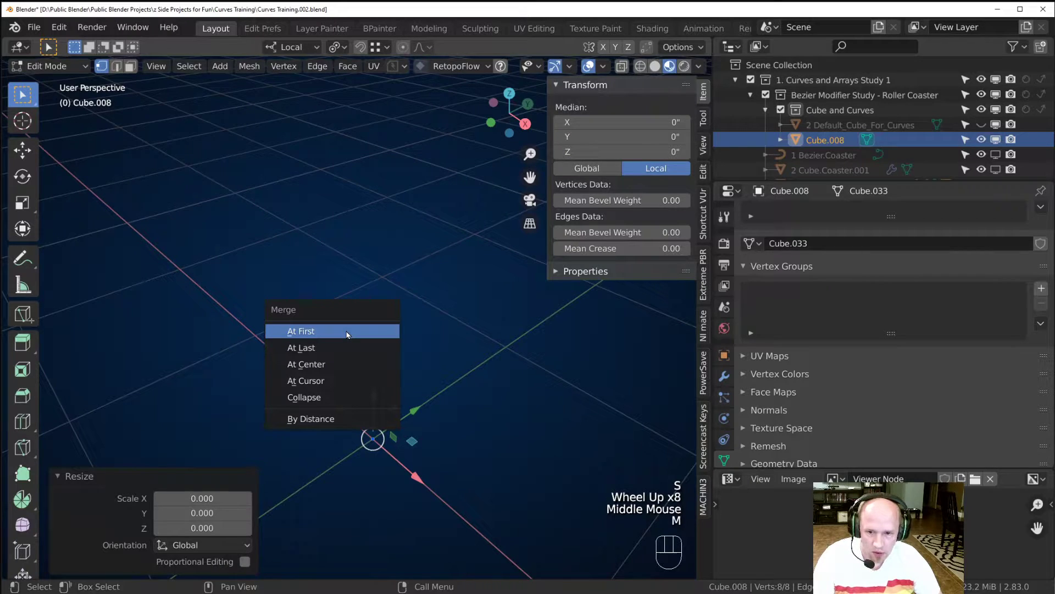
pyautogui.click(332, 363)
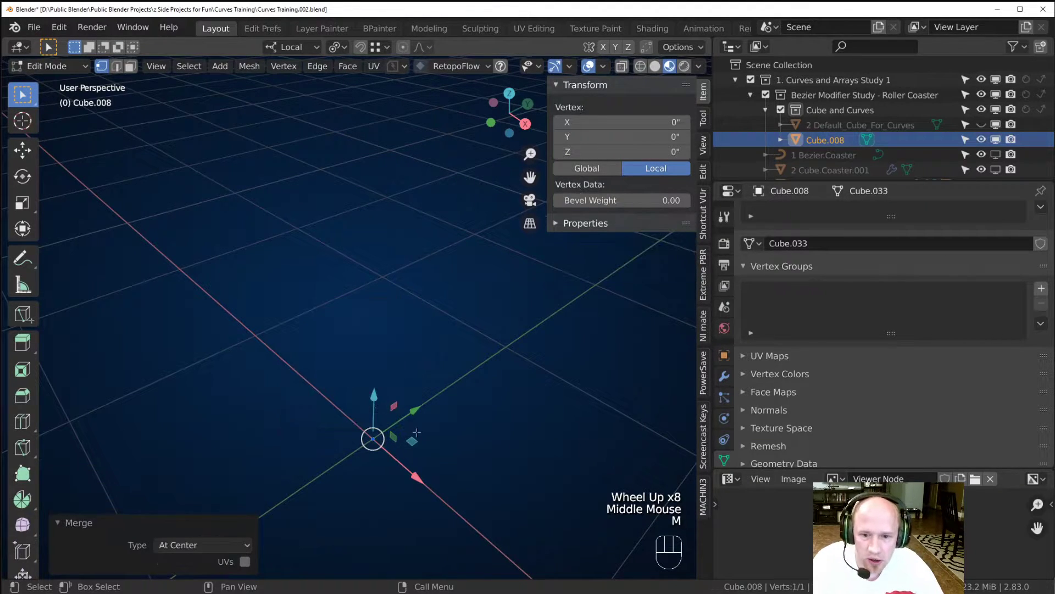
# Extrude the single vertex twice to form two connected edges, the first about 12 inches and the second about 11 inches long.
pyautogui.scroll(-3, 407, 448)
pyautogui.press('g')
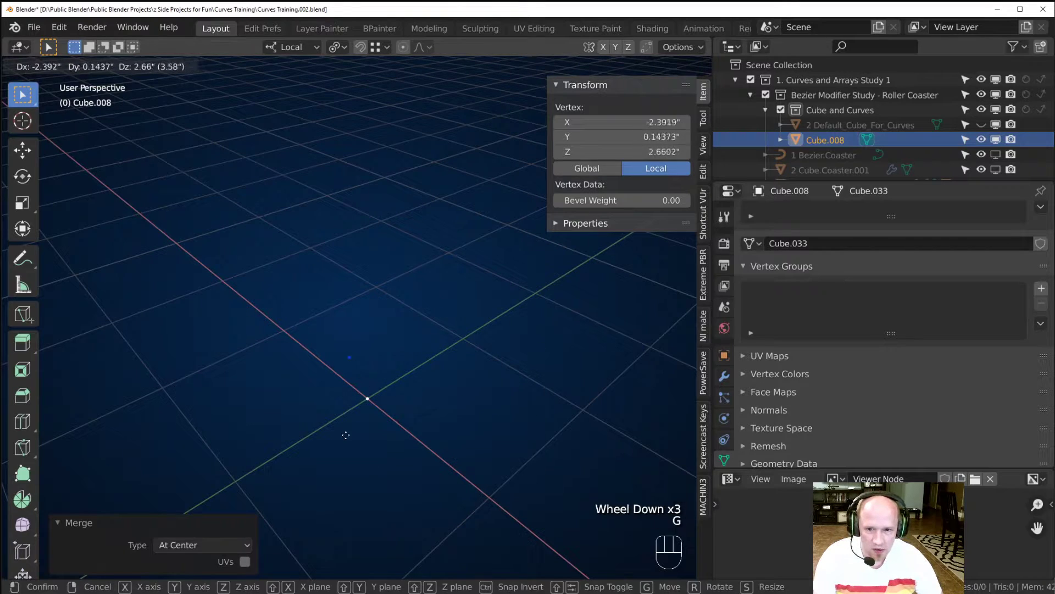
pyautogui.rightClick(346, 435)
pyautogui.press('e')
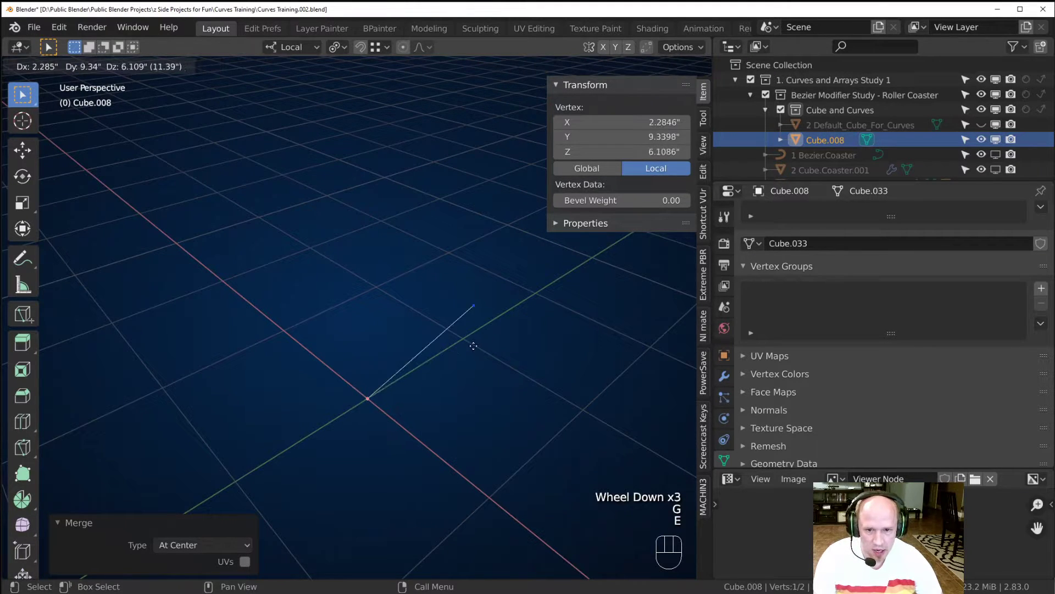
pyautogui.click(465, 329)
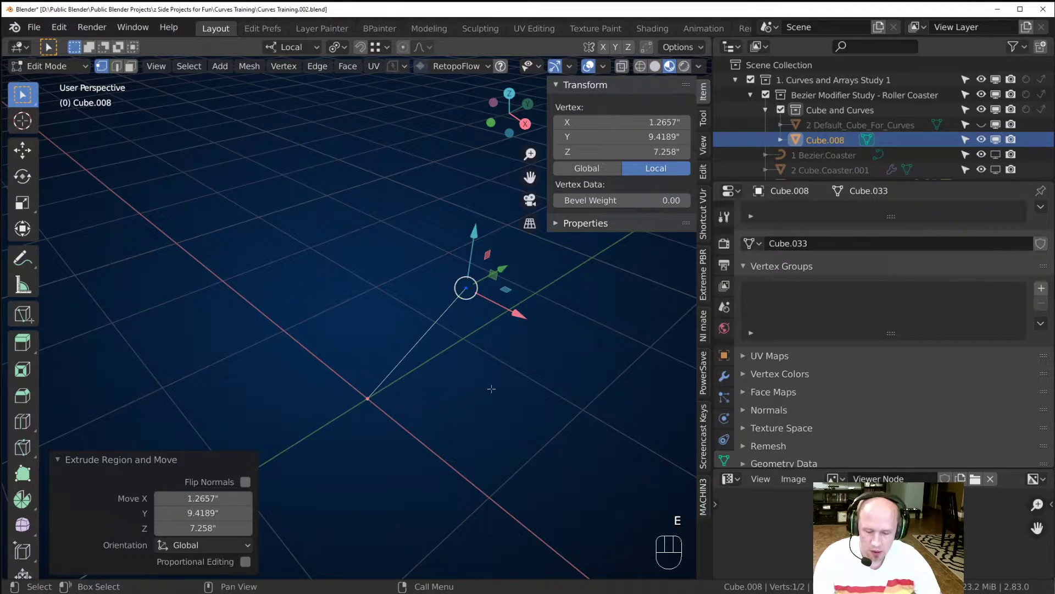
pyautogui.press('e')
pyautogui.click(511, 416)
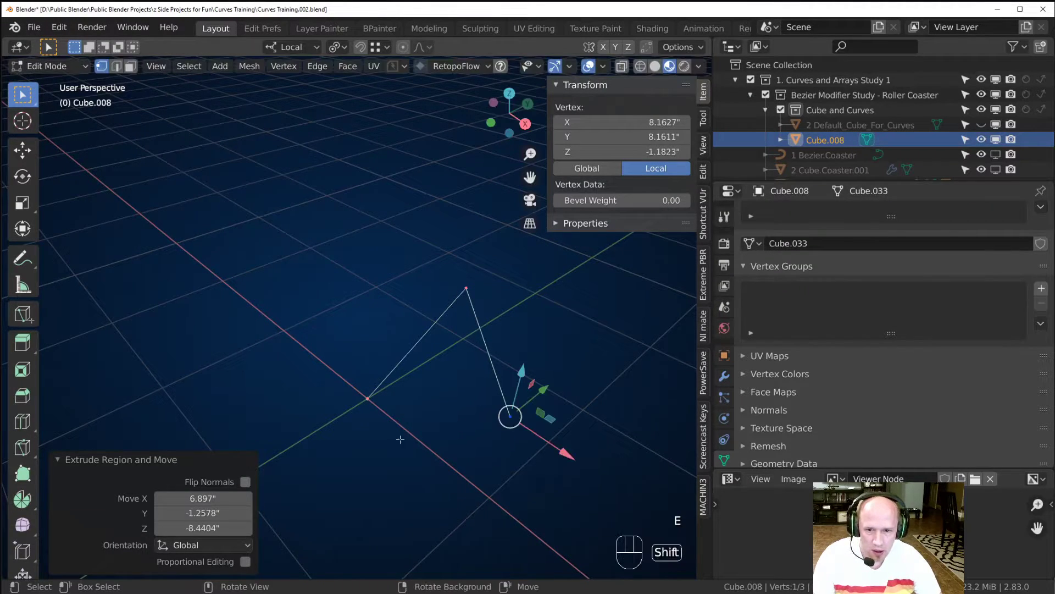
# Fill the gap between the first and last vertices to make a triangular face.
pyautogui.keyDown('shift'); pyautogui.click(381, 410); pyautogui.keyUp('shift')
pyautogui.press('f')
pyautogui.press('f')
pyautogui.press('f')
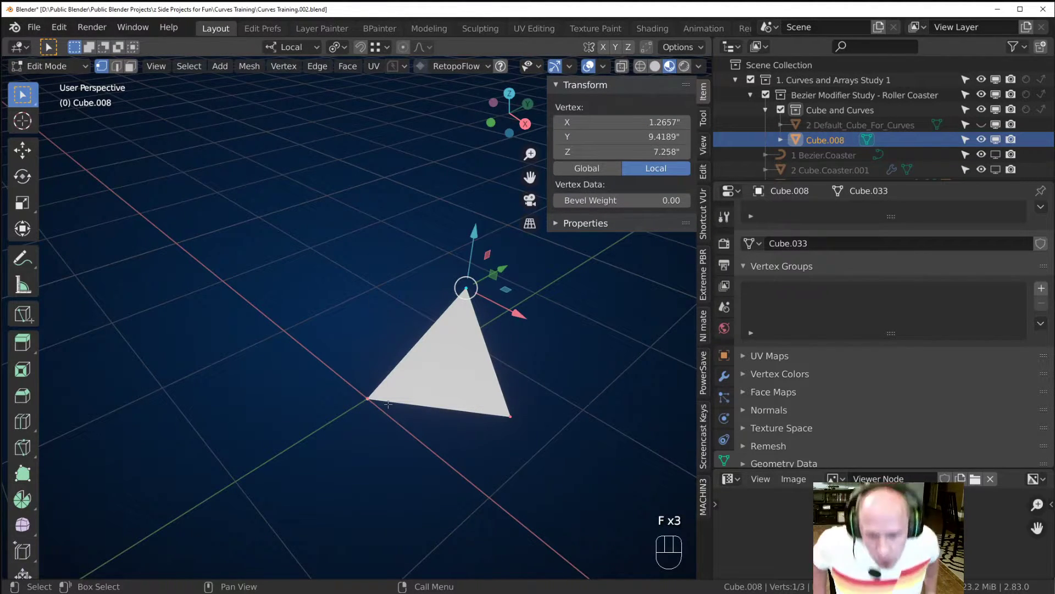
# Extrude the triangle's outer edge twice to add connected faces, moving the second extrusion about -7.7, -8.7 and -2.8 inches in X, Y and Z.
pyautogui.keyDown('shift'); pyautogui.moveTo(427, 321); pyautogui.dragTo(477, 407, button='middle'); pyautogui.keyUp('shift')
pyautogui.keyDown('shift'); pyautogui.click(478, 407); pyautogui.keyUp('shift')
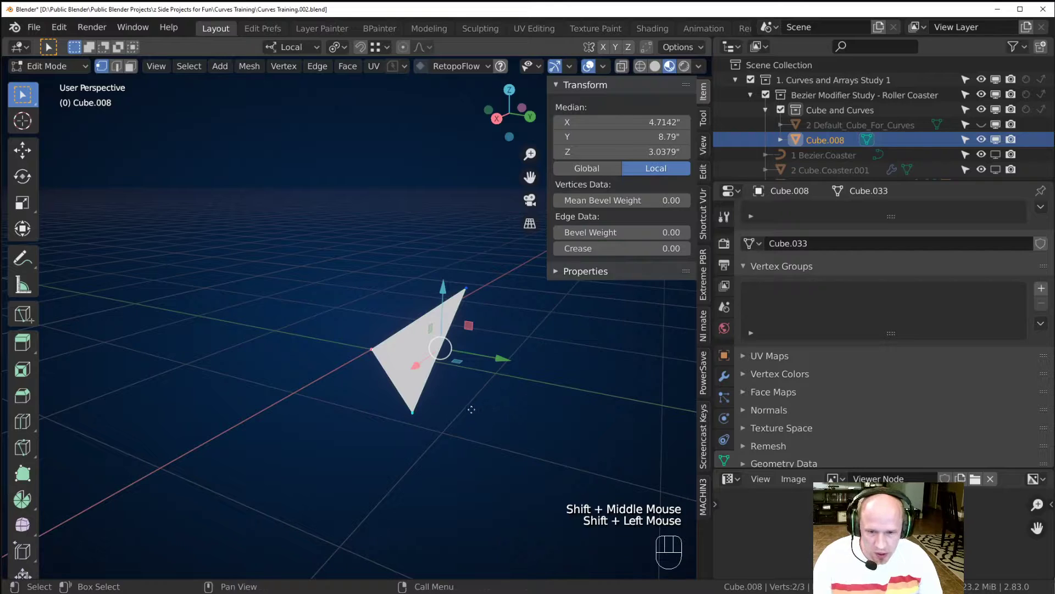
pyautogui.press('e')
pyautogui.click(606, 405)
pyautogui.keyDown('shift'); pyautogui.moveTo(606, 405); pyautogui.dragTo(487, 391, button='middle'); pyautogui.keyUp('shift')
pyautogui.moveTo(589, 385); pyautogui.dragTo(381, 397, button='middle')
pyautogui.press('e')
pyautogui.click(553, 416)
pyautogui.scroll(-3, 421, 366)
pyautogui.scroll(-2, 454, 400)
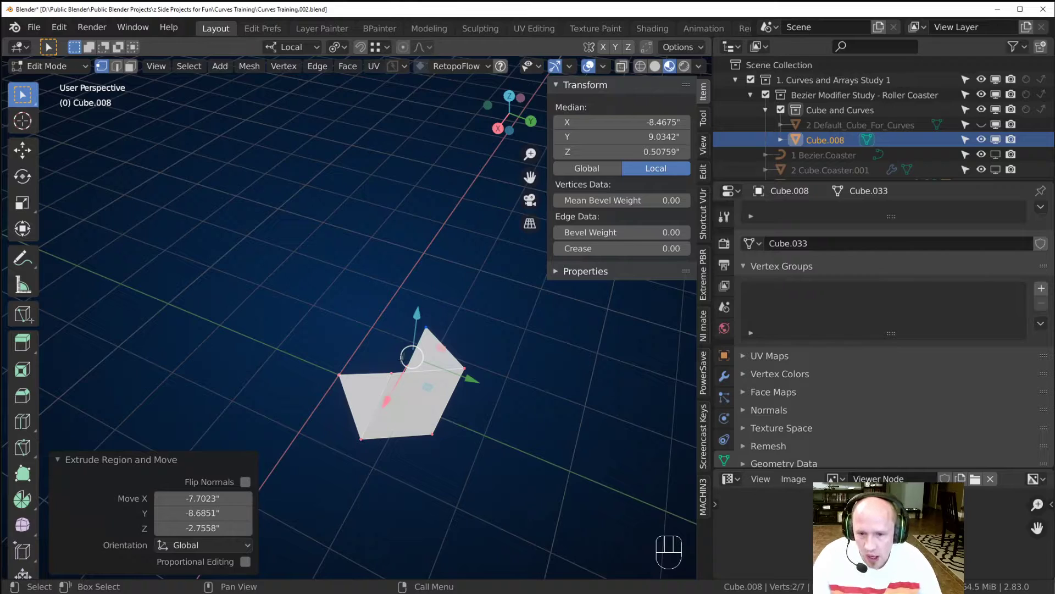
pyautogui.scroll(-2, 415, 390)
pyautogui.moveTo(415, 390); pyautogui.dragTo(392, 404, button='middle')
pyautogui.scroll(2, 391, 403)
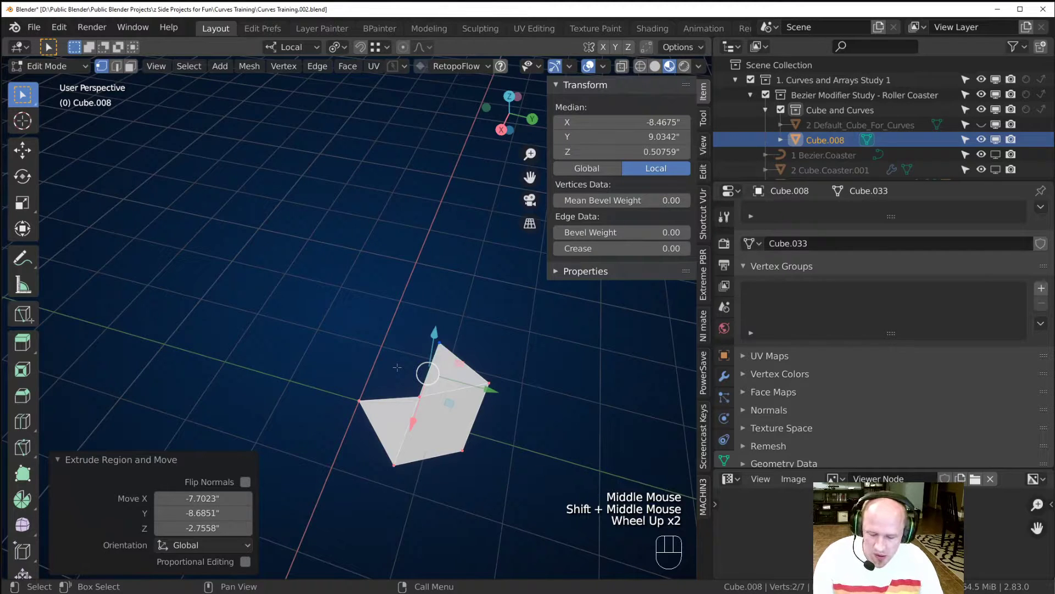
# Leave Edit Mode and delete the whole mesh object.
pyautogui.press('Tab')
pyautogui.press('x')
pyautogui.click(399, 368)
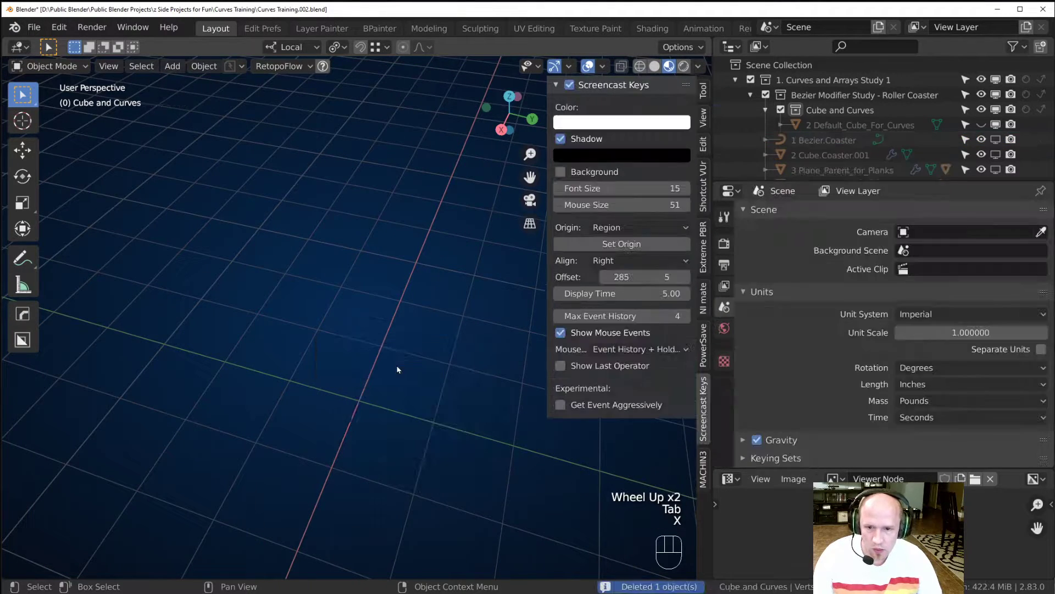
# Add a Bezier curve with a 12-inch radius at the world origin.
pyautogui.keyDown('shift'); pyautogui.moveTo(398, 369); pyautogui.dragTo(358, 412, button='middle'); pyautogui.keyUp('shift')
pyautogui.moveTo(389, 450); pyautogui.dragTo(367, 394, button='middle')
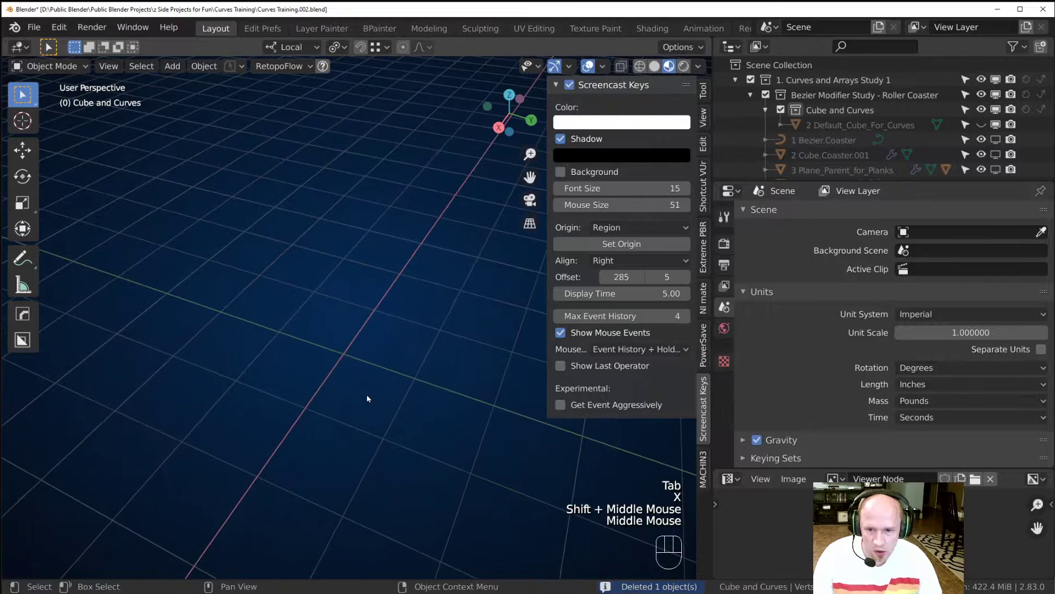
pyautogui.press('shift')
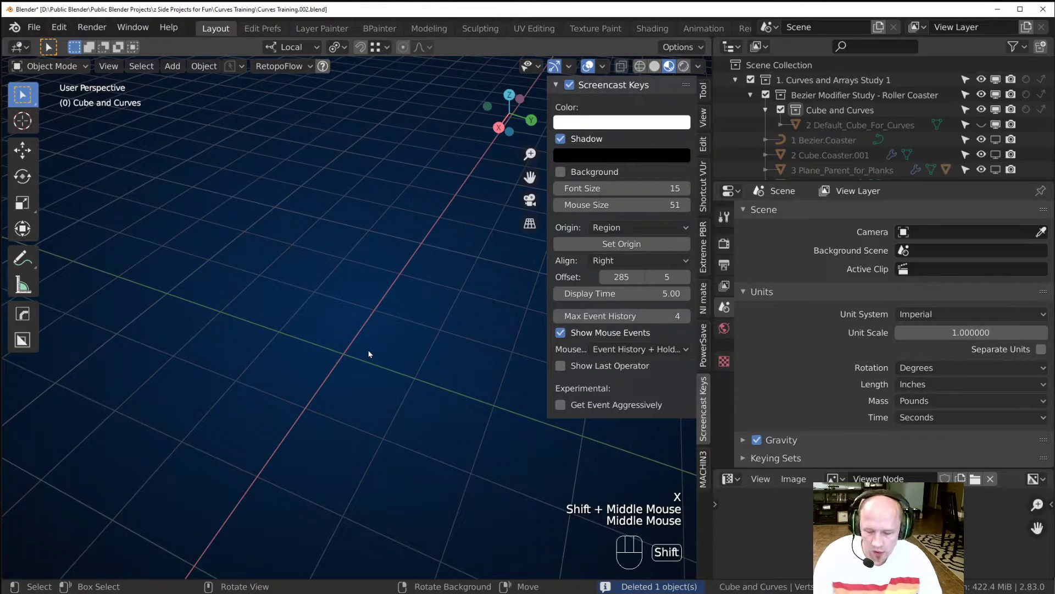
pyautogui.hotkey('shift', 'a')
pyautogui.moveTo(371, 294)
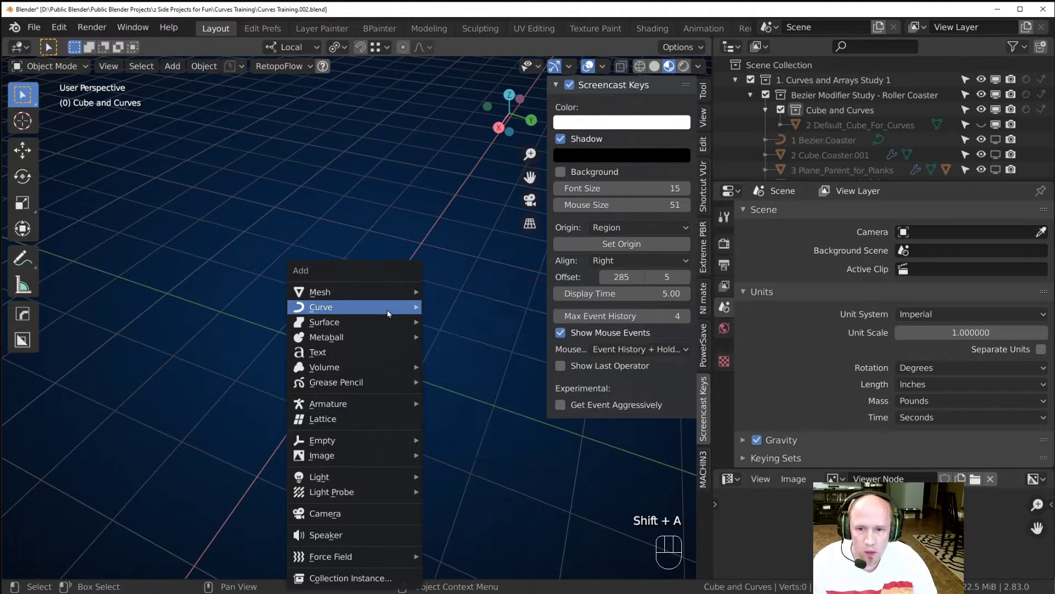
pyautogui.moveTo(327, 310)
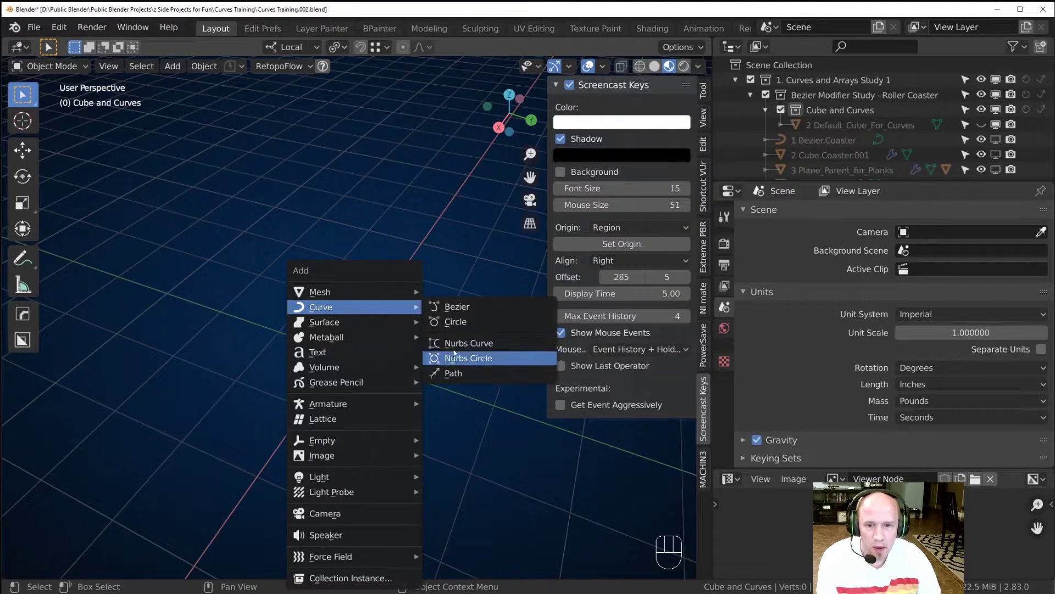
pyautogui.click(455, 312)
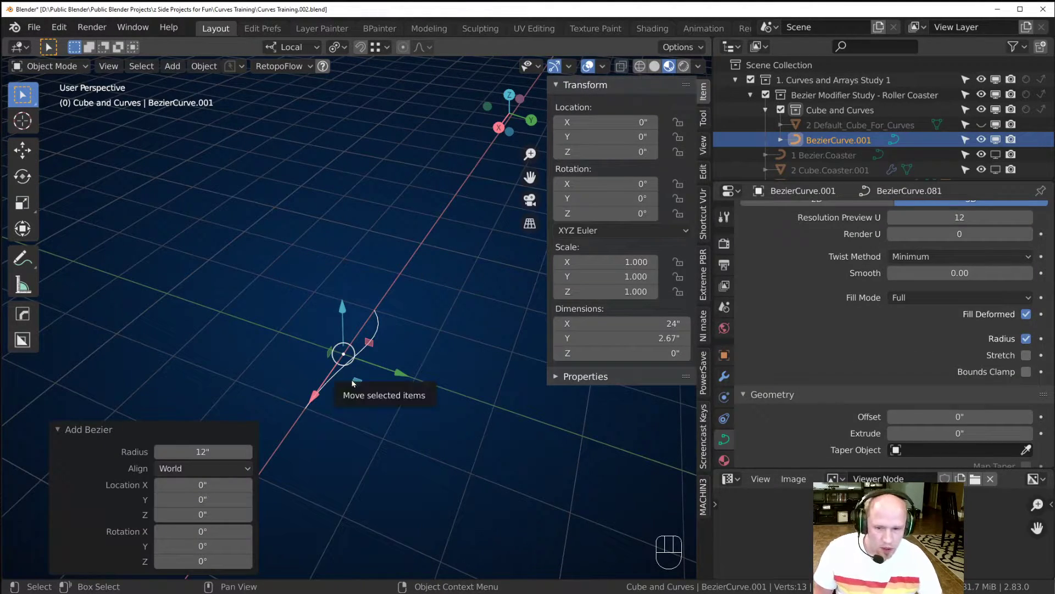
pyautogui.moveTo(295, 467); pyautogui.dragTo(295, 375, button='middle')
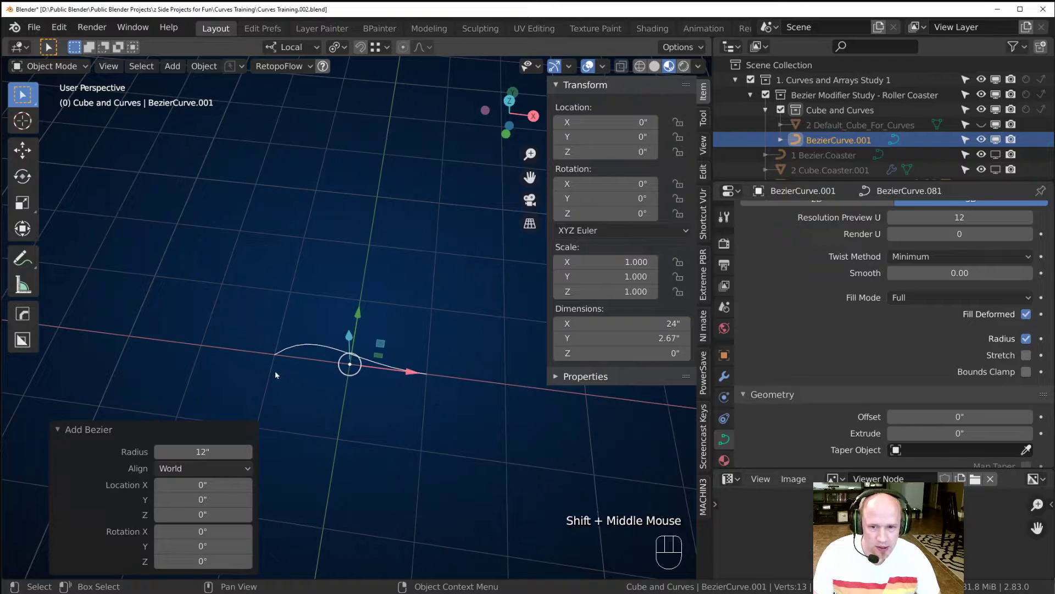
pyautogui.keyDown('shift'); pyautogui.moveTo(361, 436); pyautogui.dragTo(420, 464, button='middle'); pyautogui.keyUp('shift')
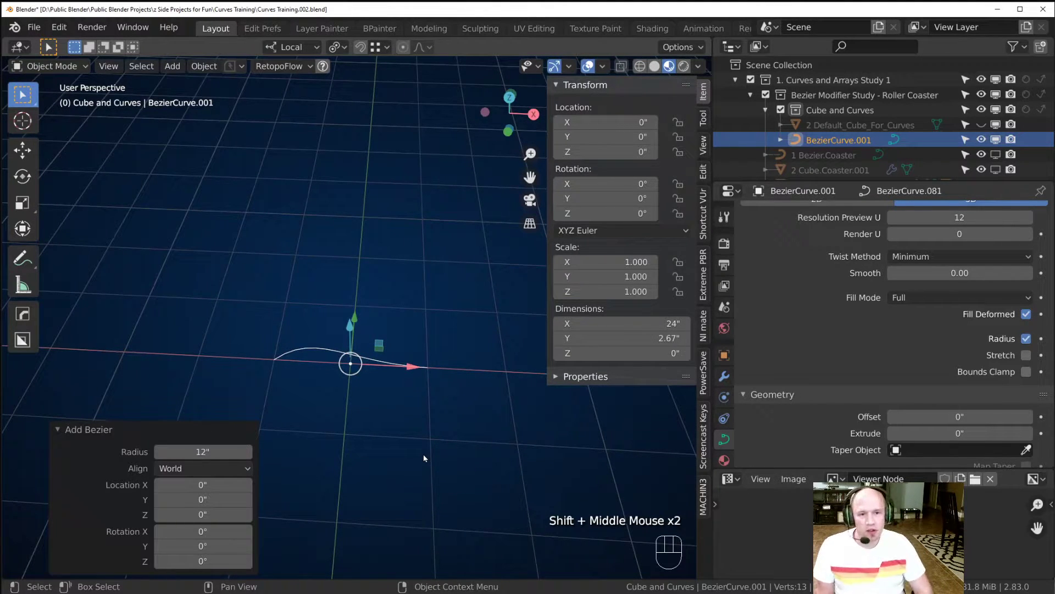
# Toggle the curve's shape between 2D and 3D, leaving it set to 3D.
pyautogui.scroll(6, 847, 347)
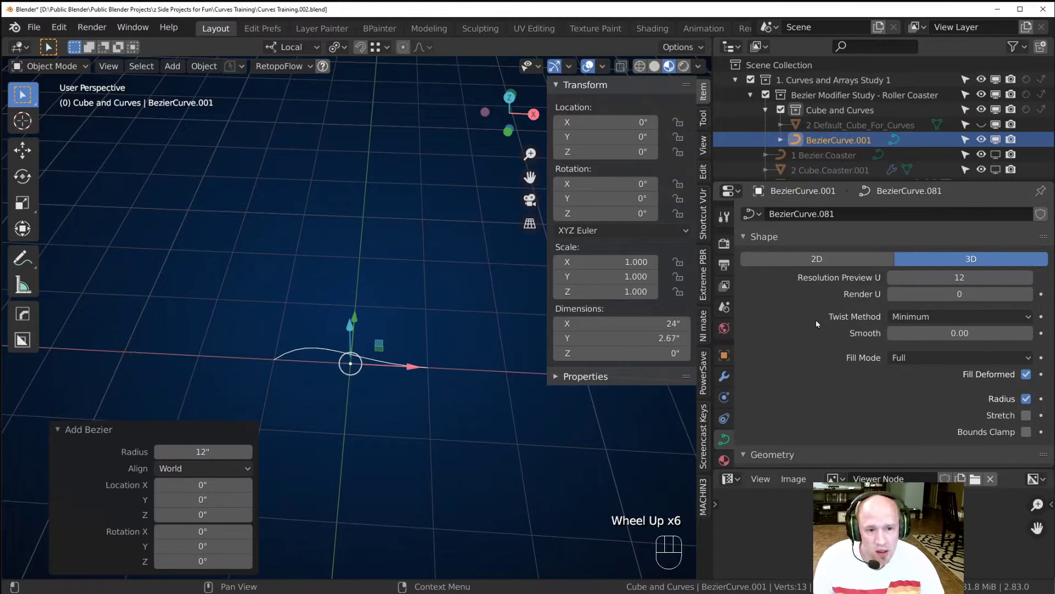
pyautogui.click(800, 259)
pyautogui.click(904, 259)
pyautogui.click(857, 259)
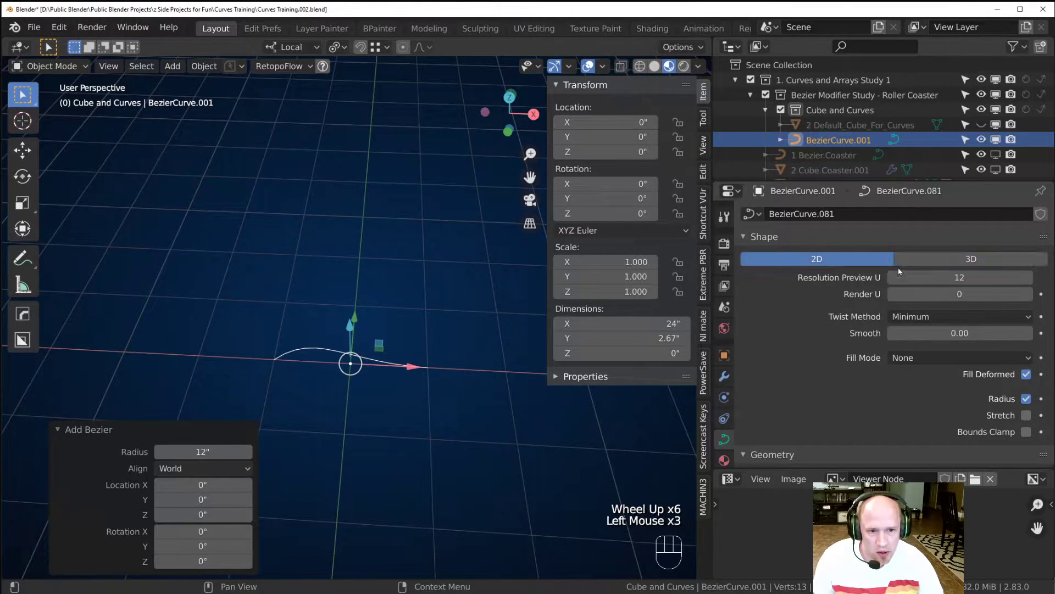
pyautogui.click(913, 259)
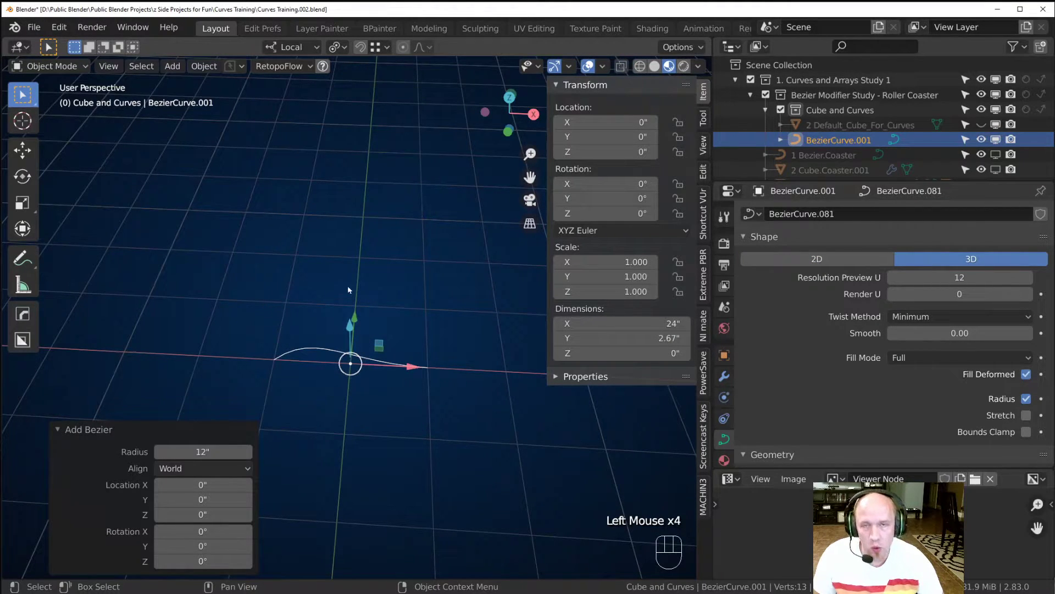
# Switch the Bezier curve to Edit Mode.
pyautogui.keyDown('shift'); pyautogui.moveTo(509, 430); pyautogui.dragTo(427, 404, button='middle'); pyautogui.keyUp('shift')
pyautogui.press('Tab')
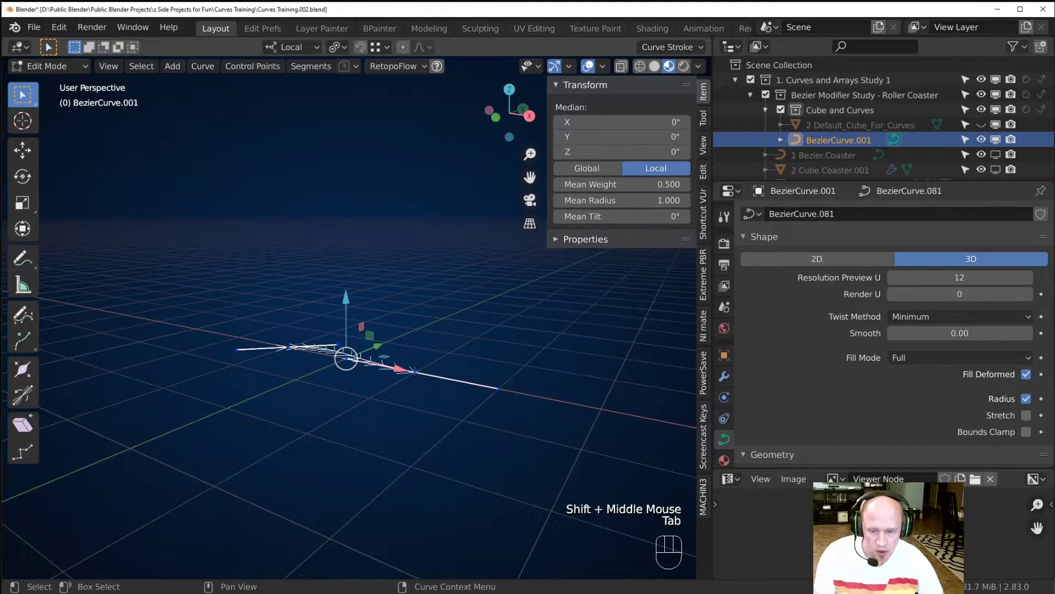
# Move the curve's control point on the positive X side upward along Z, and shift it along Y.
pyautogui.click(415, 372)
pyautogui.press('g')
pyautogui.press('z')
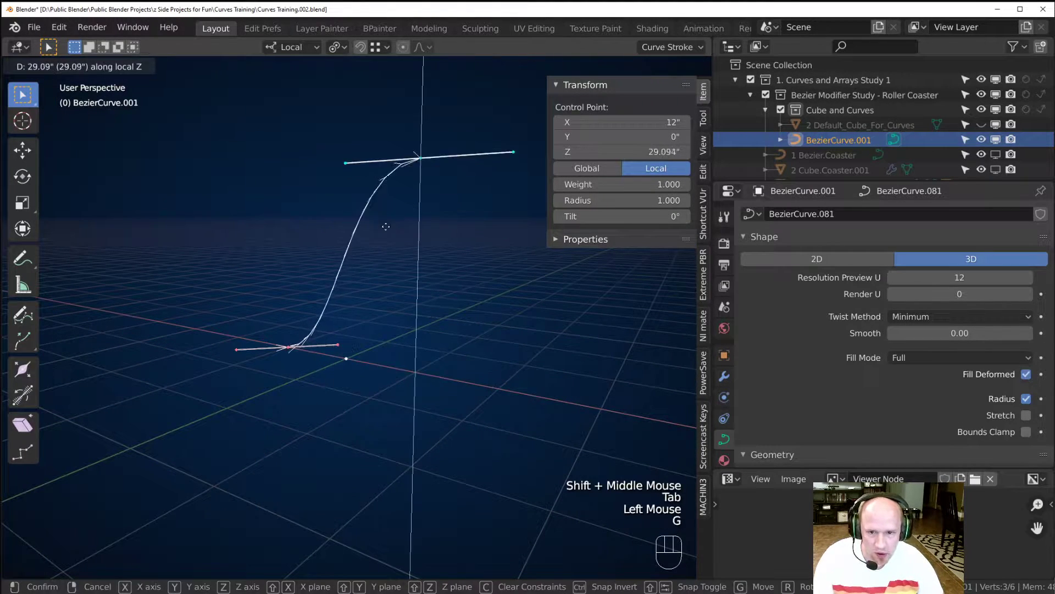
pyautogui.click(382, 189)
pyautogui.keyDown('shift'); pyautogui.moveTo(355, 256); pyautogui.dragTo(445, 332, button='middle'); pyautogui.keyUp('shift')
pyautogui.moveTo(445, 332); pyautogui.dragTo(301, 413, button='middle')
pyautogui.press('g')
pyautogui.press('y')
pyautogui.click(478, 355)
# Undo the control point moves along Y and Z.
pyautogui.moveTo(478, 354); pyautogui.dragTo(435, 342, button='middle')
pyautogui.scroll(-3, 435, 342)
pyautogui.hotkey('ctrl', 'z')
pyautogui.hotkey('ctrl', 'z')
pyautogui.hotkey('ctrl', 'z')
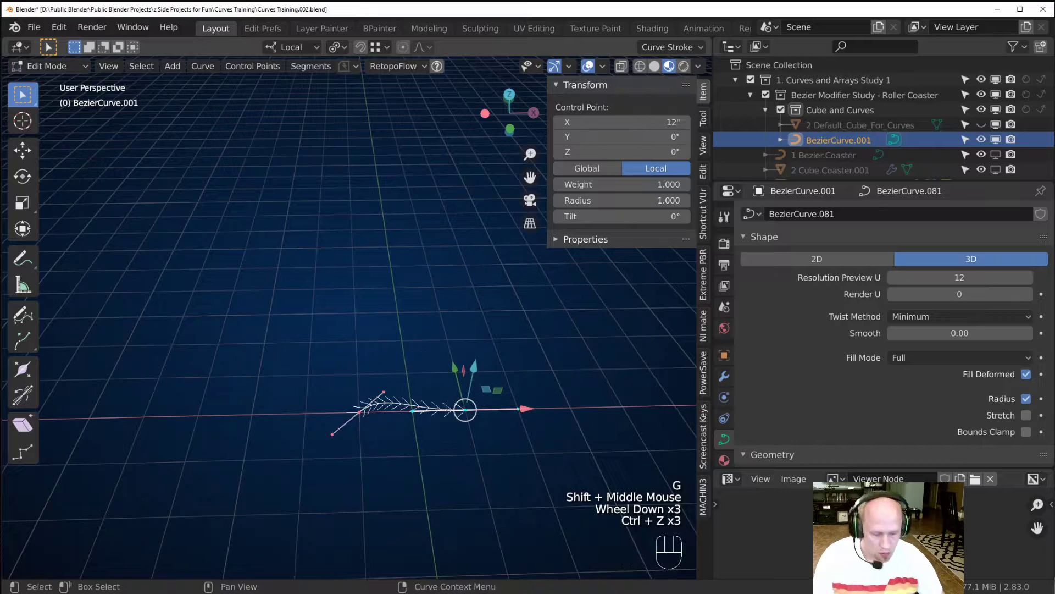
# Show the curve in top orthographic view and select its control point at X -12 inches.
pyautogui.press('KP_7')
pyautogui.moveTo(385, 489); pyautogui.dragTo(321, 495, button='middle')
pyautogui.scroll(3, 308, 389)
pyautogui.scroll(3, 217, 438)
pyautogui.scroll(-2, 218, 438)
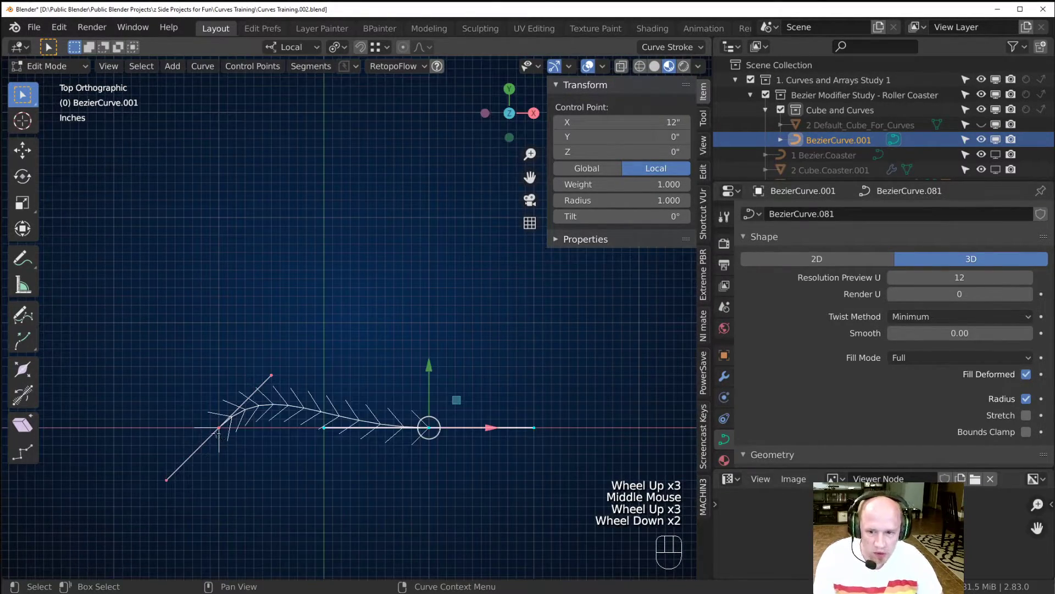
pyautogui.click(218, 431)
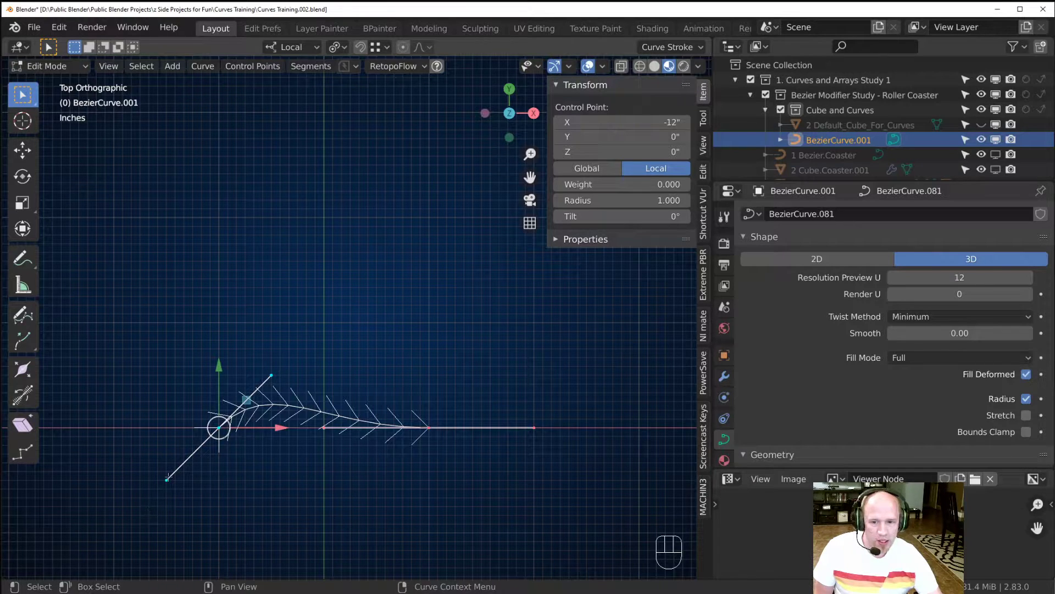
# Try scaling the handles of the control point at X -12 inches, and rotate them by 2.36°.
pyautogui.click(269, 376)
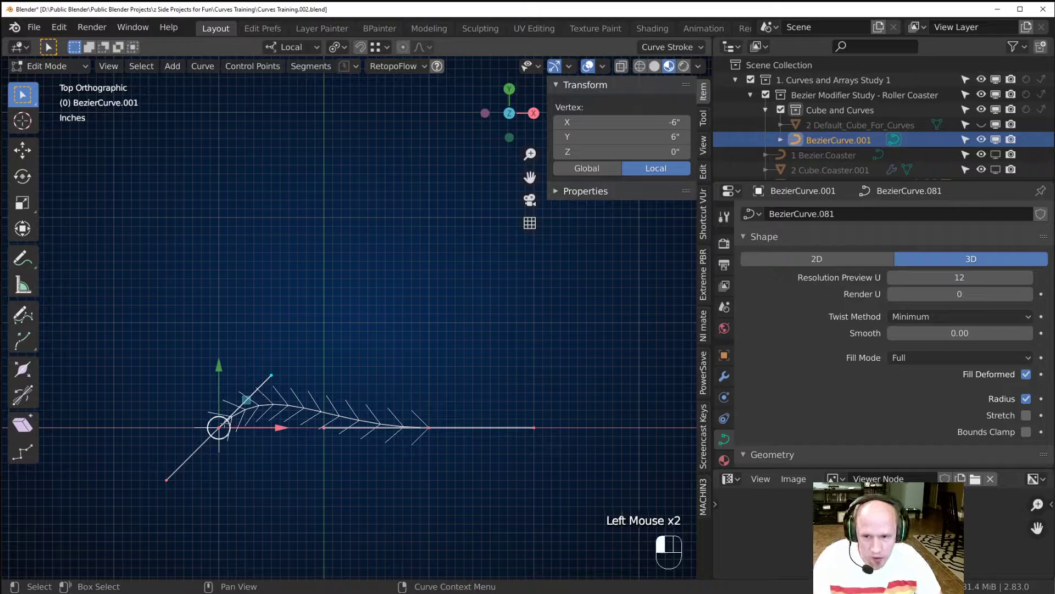
pyautogui.click(219, 428)
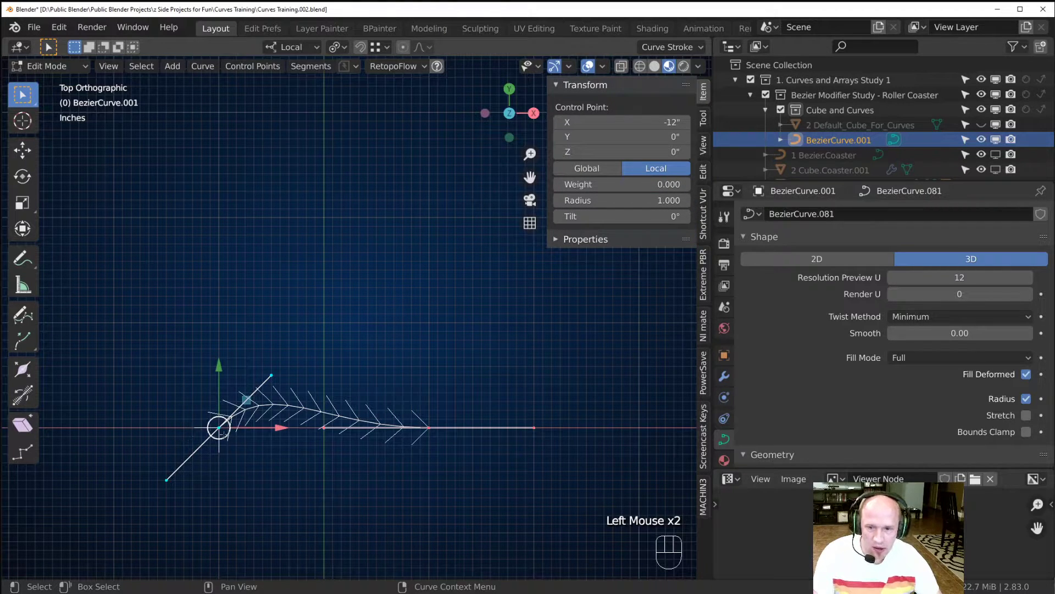
pyautogui.press('s')
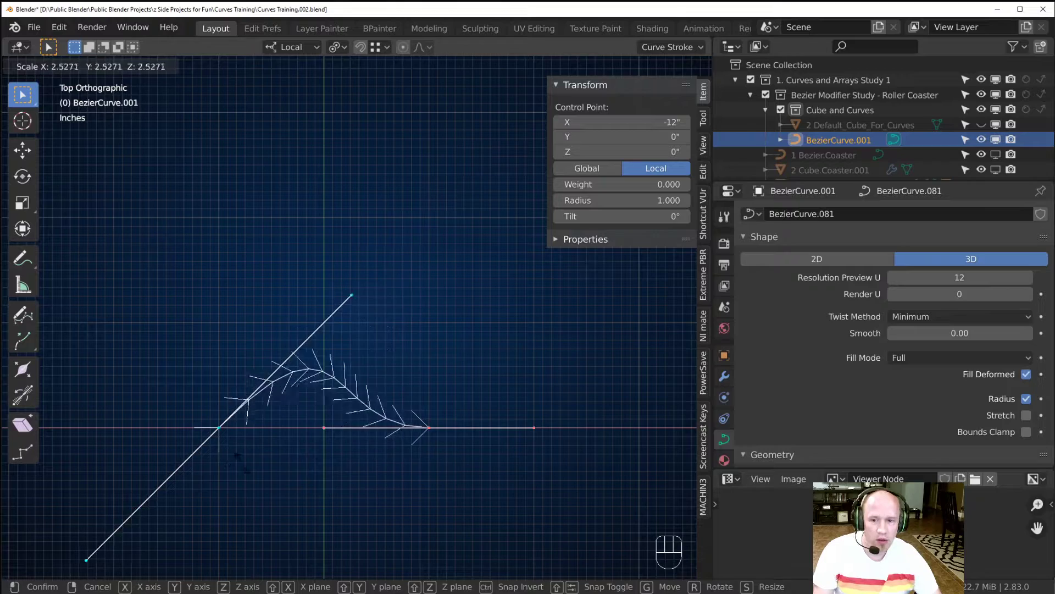
pyautogui.click(265, 457)
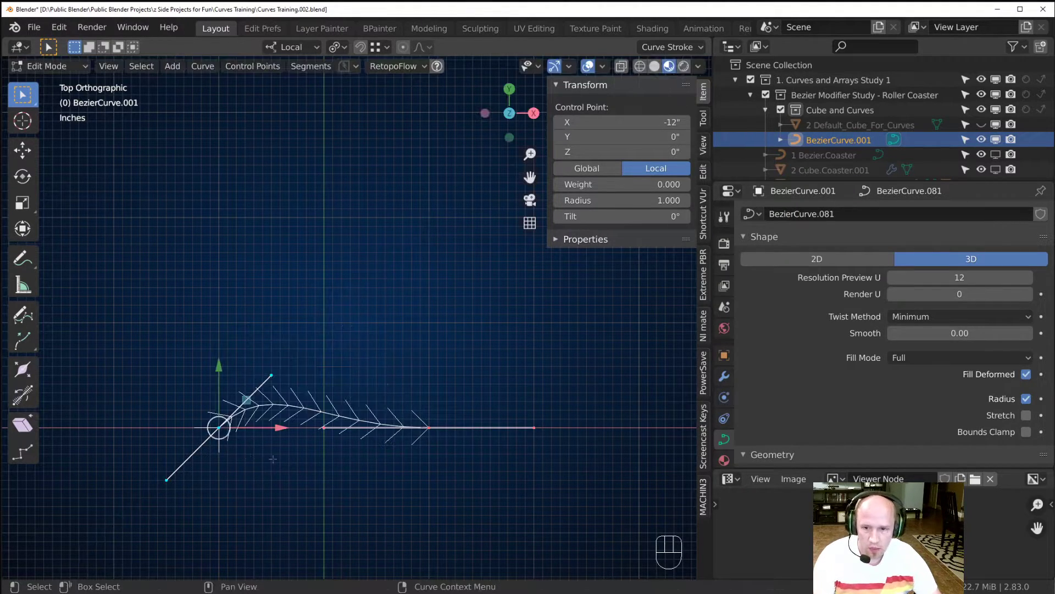
pyautogui.press('r')
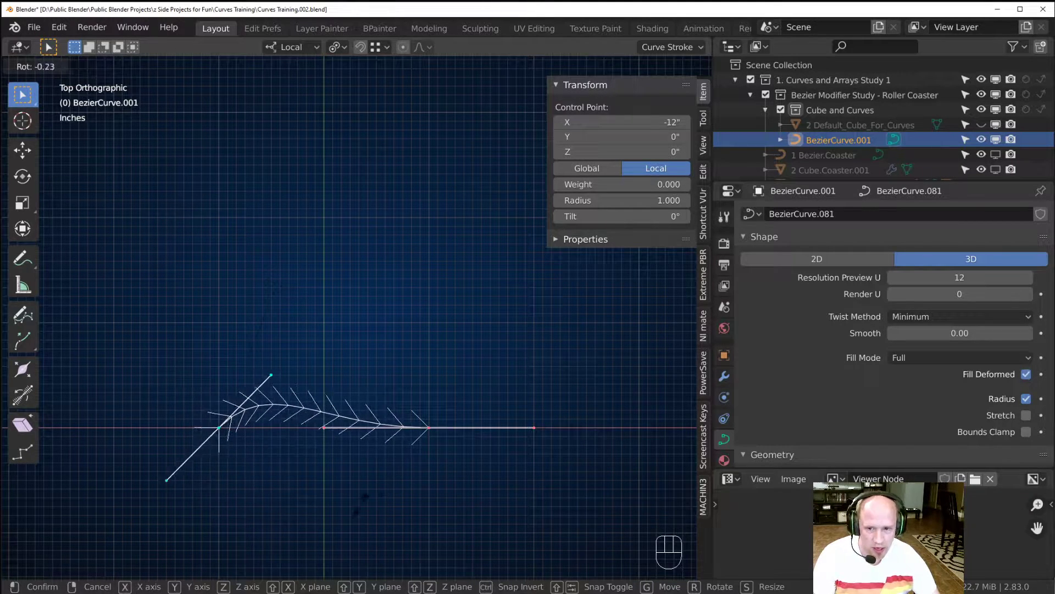
pyautogui.click(330, 499)
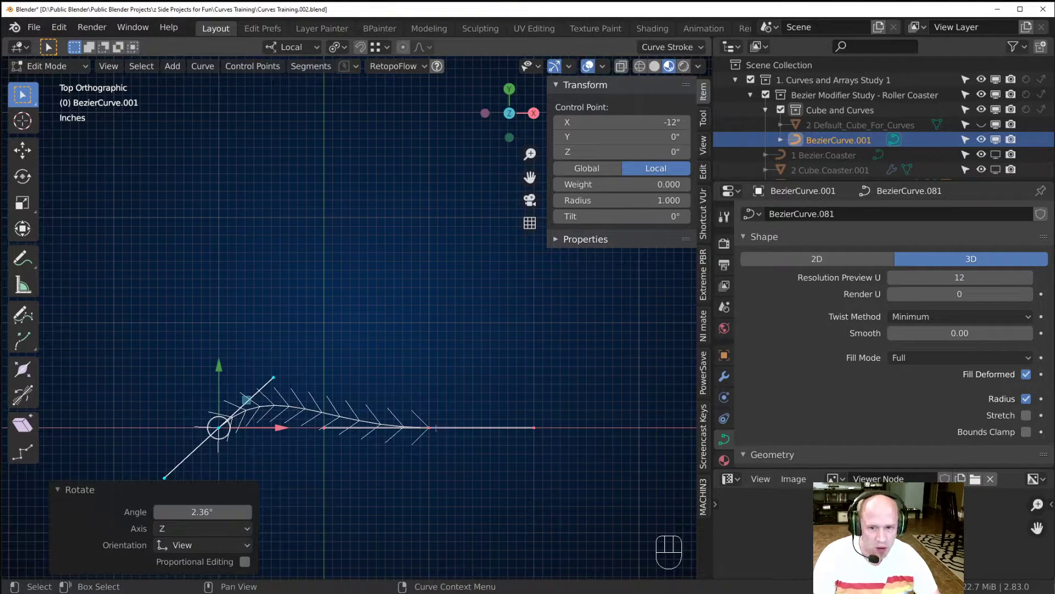
# Set the curve normals' display length to 0.03 in the viewport overlays, keeping the normals shown.
pyautogui.click(603, 66)
pyautogui.moveTo(548, 440)
pyautogui.mouseDown()
pyautogui.moveTo(586, 440)
pyautogui.moveTo(548, 440)
pyautogui.mouseUp()
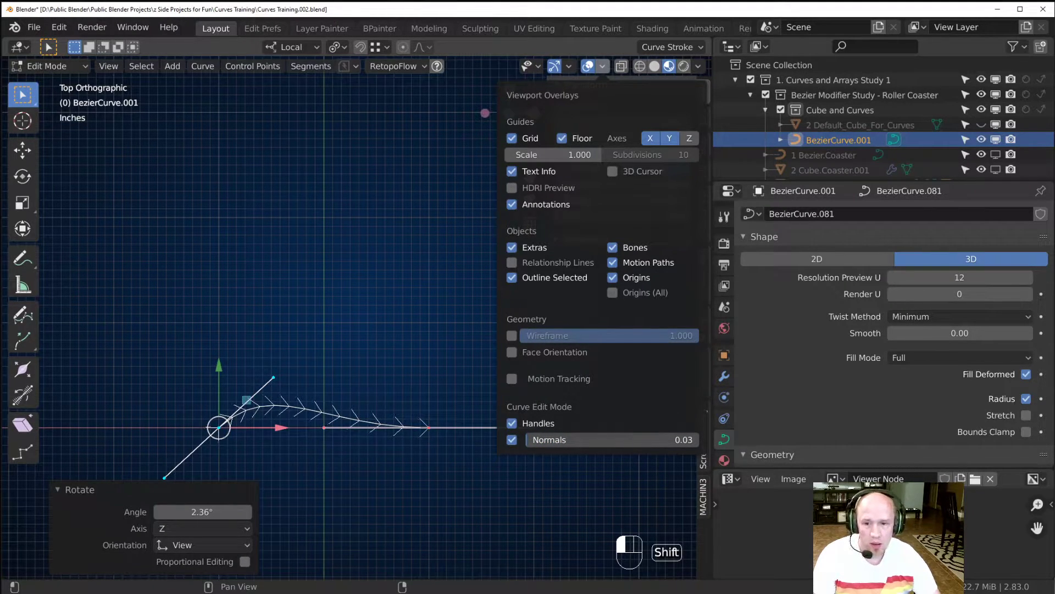
pyautogui.click(513, 438)
pyautogui.click(514, 437)
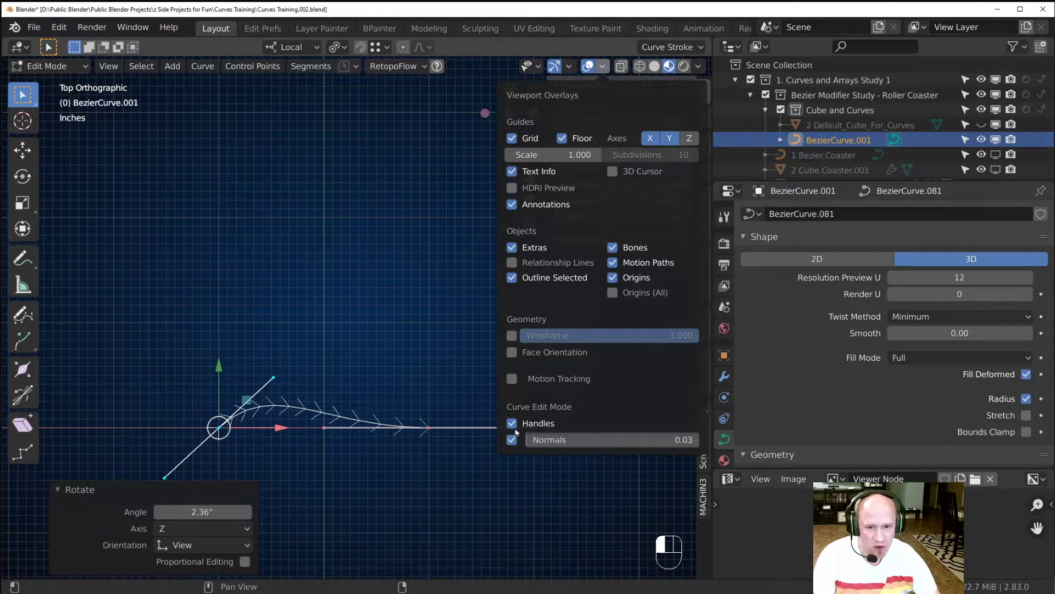
# Try moving and scaling the X -12 inches control point with the curve handles hidden, and restore both the point and the handle display.
pyautogui.click(513, 423)
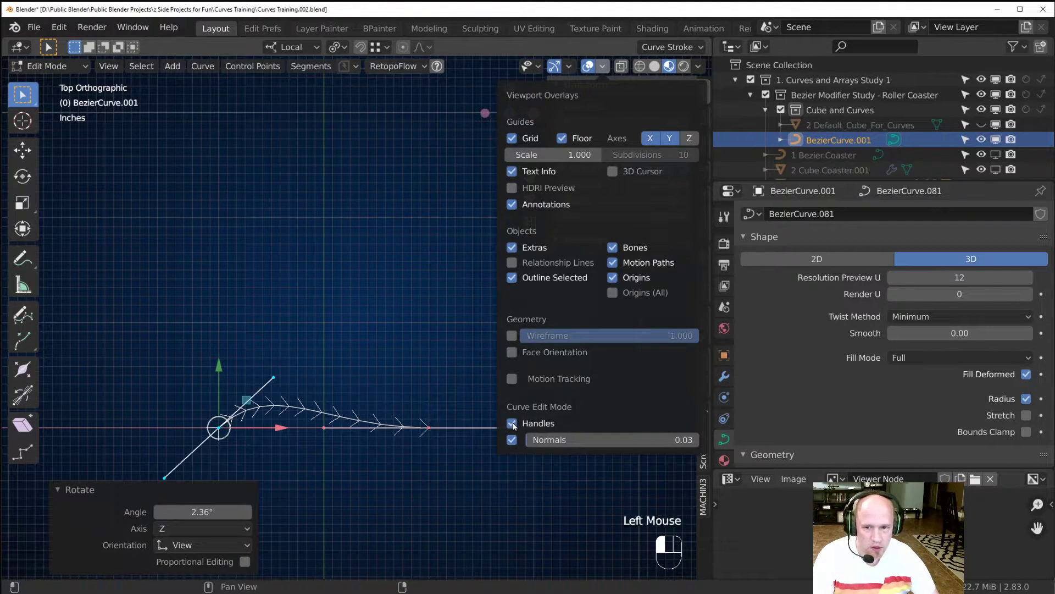
pyautogui.press('g')
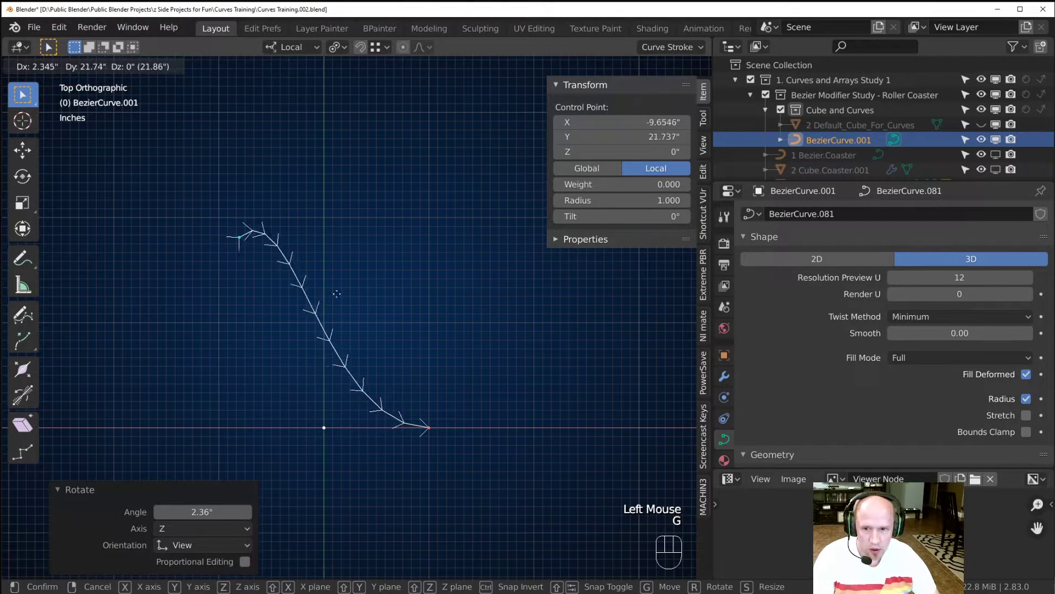
pyautogui.click(259, 350)
pyautogui.press('s')
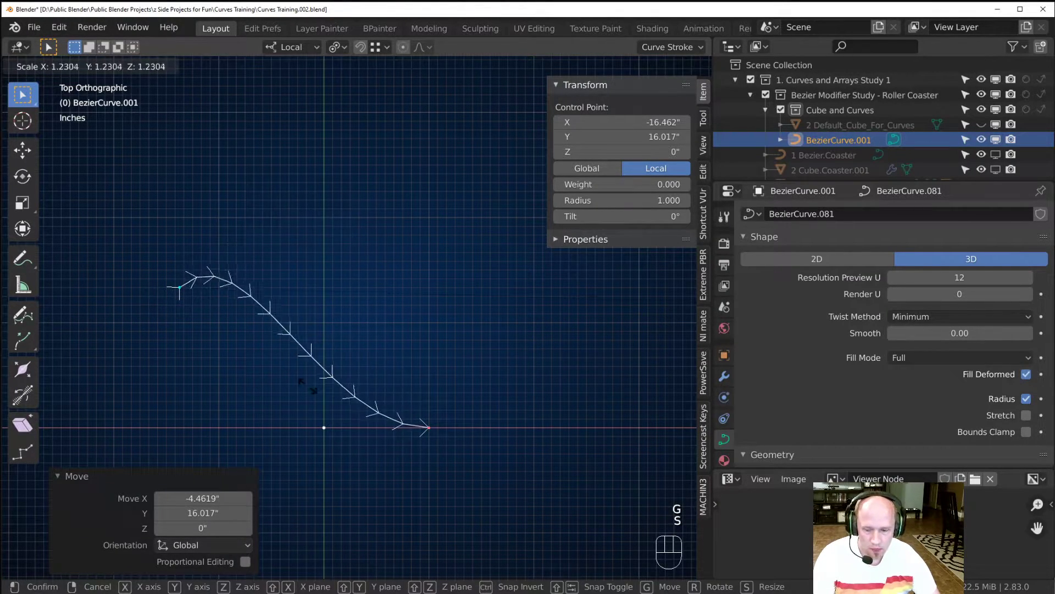
pyautogui.rightClick(437, 410)
pyautogui.hotkey('ctrl', 'z')
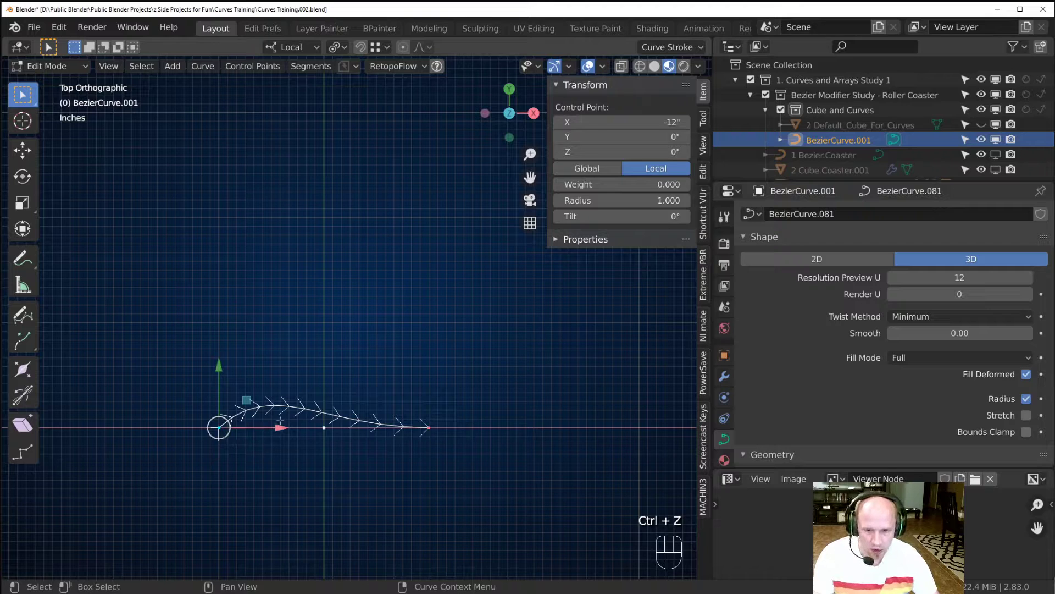
pyautogui.click(603, 66)
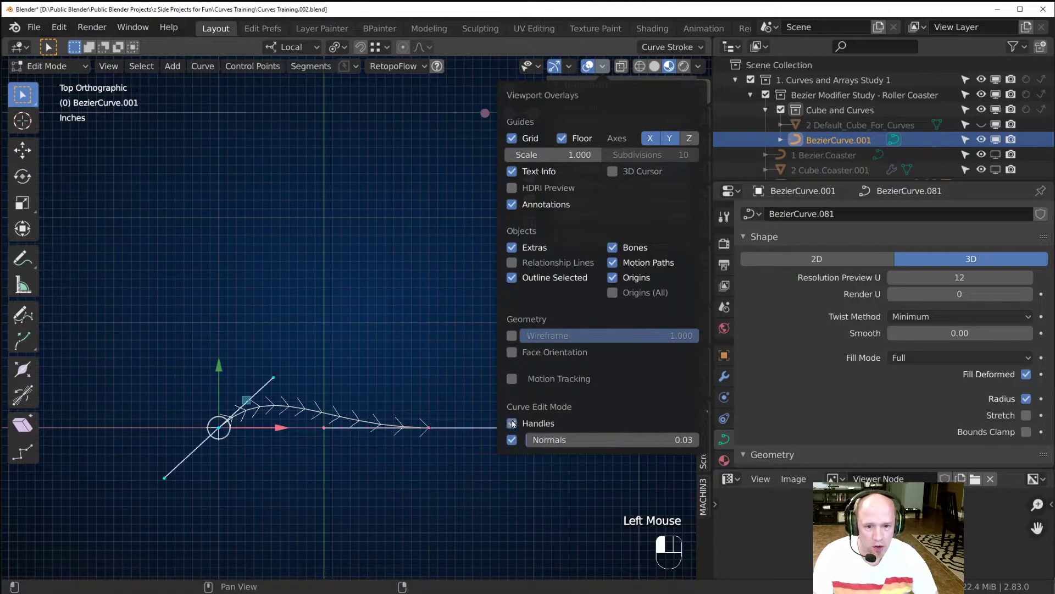
# Set the handle type of the control point at X -12 inches to Automatic.
pyautogui.scroll(-1, 285, 396)
pyautogui.moveTo(259, 404); pyautogui.dragTo(368, 419, button='middle')
pyautogui.click(230, 72)
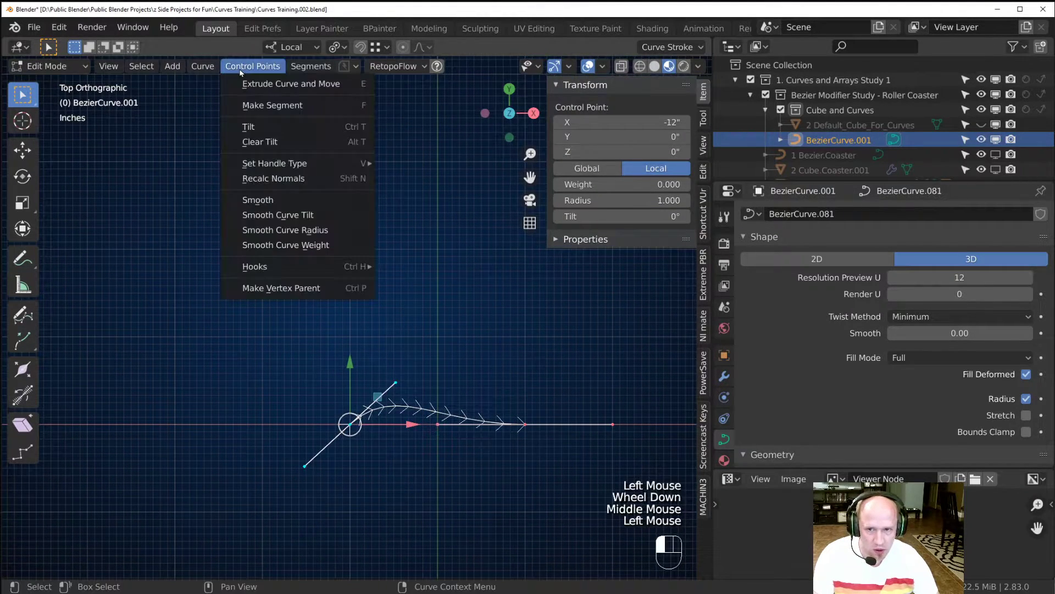
pyautogui.moveTo(284, 164)
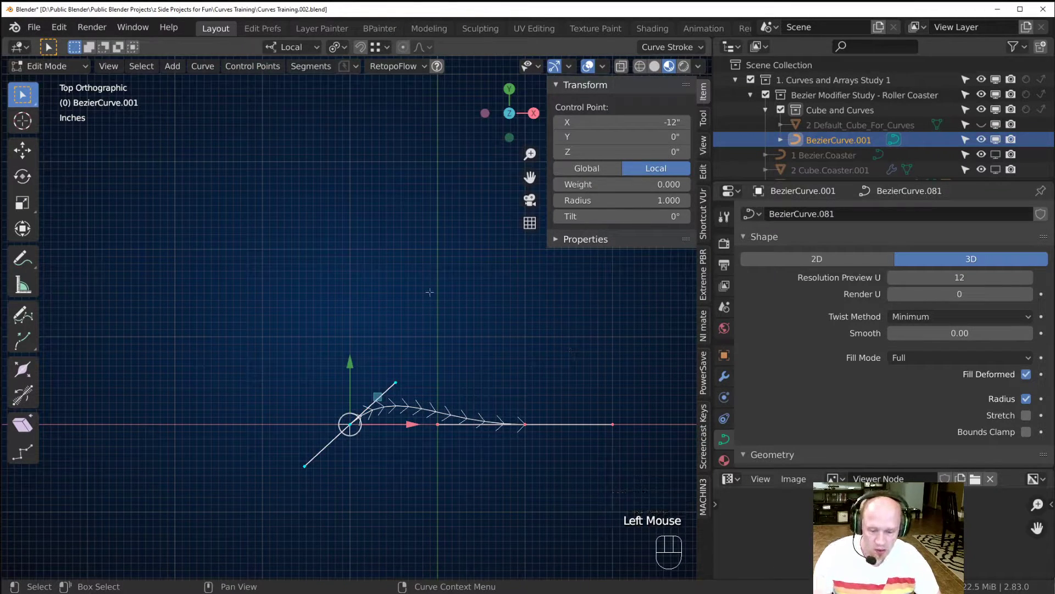
pyautogui.press('v')
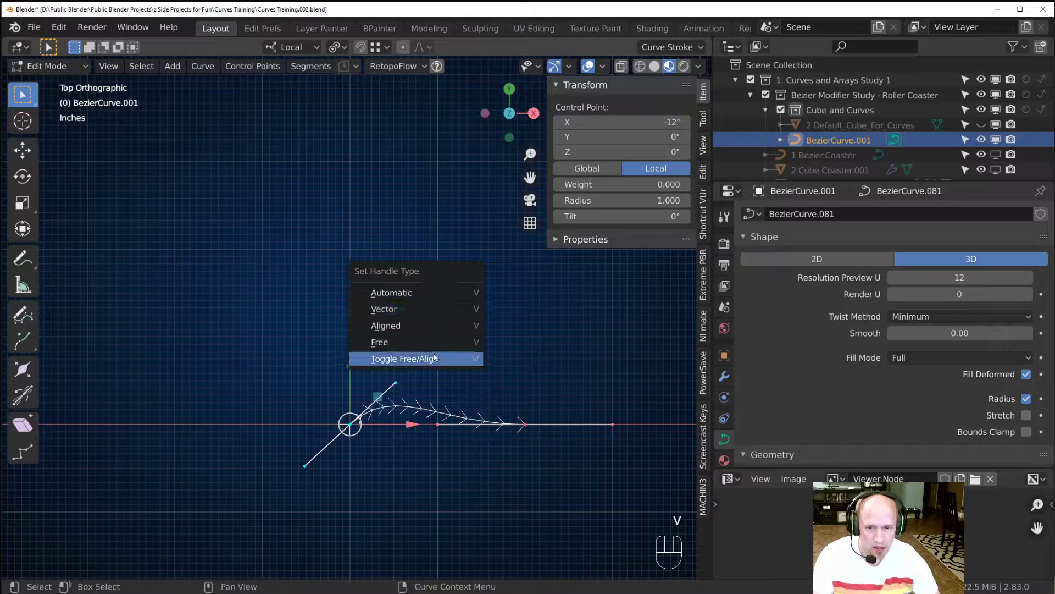
pyautogui.click(425, 294)
# Try moving the outer handle of the control point at X -12 inches, and set that handle's type to Vector.
pyautogui.scroll(3, 384, 472)
pyautogui.moveTo(385, 472); pyautogui.dragTo(311, 412, button='middle')
pyautogui.scroll(-2, 282, 374)
pyautogui.click(182, 367)
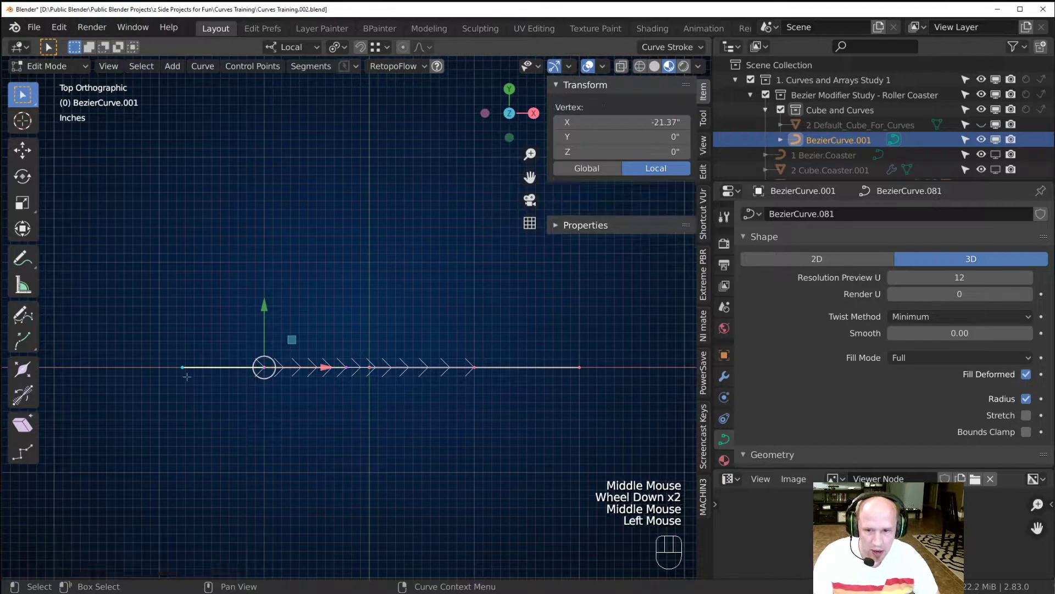
pyautogui.press('g')
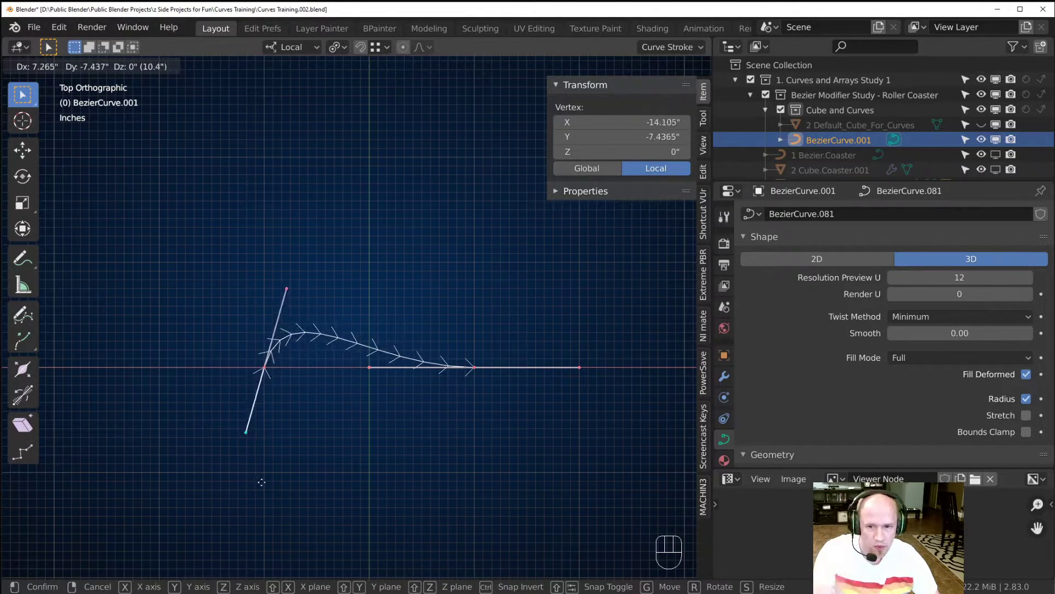
pyautogui.click(198, 445)
pyautogui.press('v')
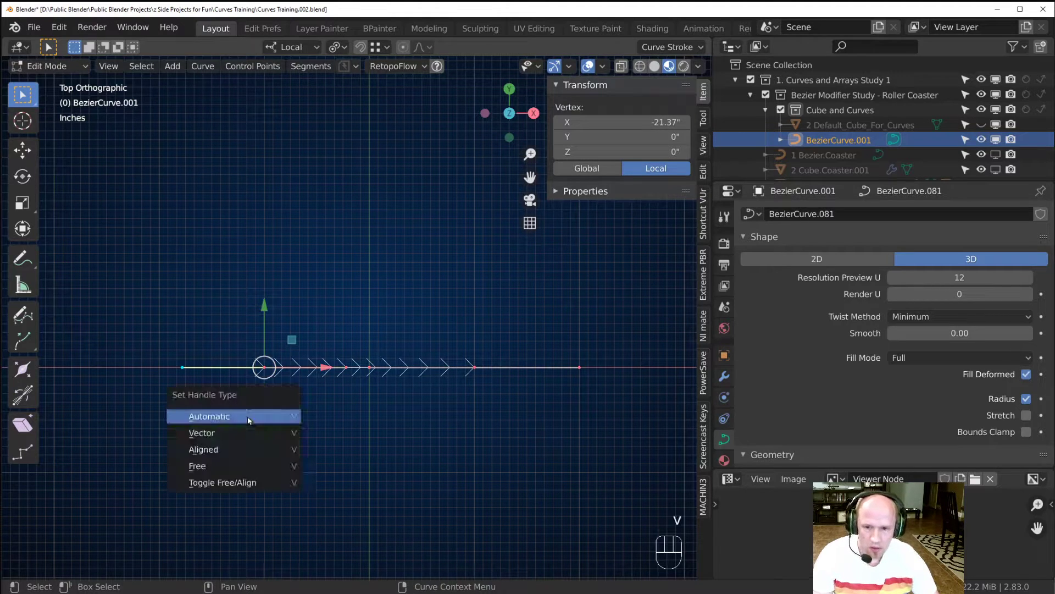
pyautogui.click(245, 433)
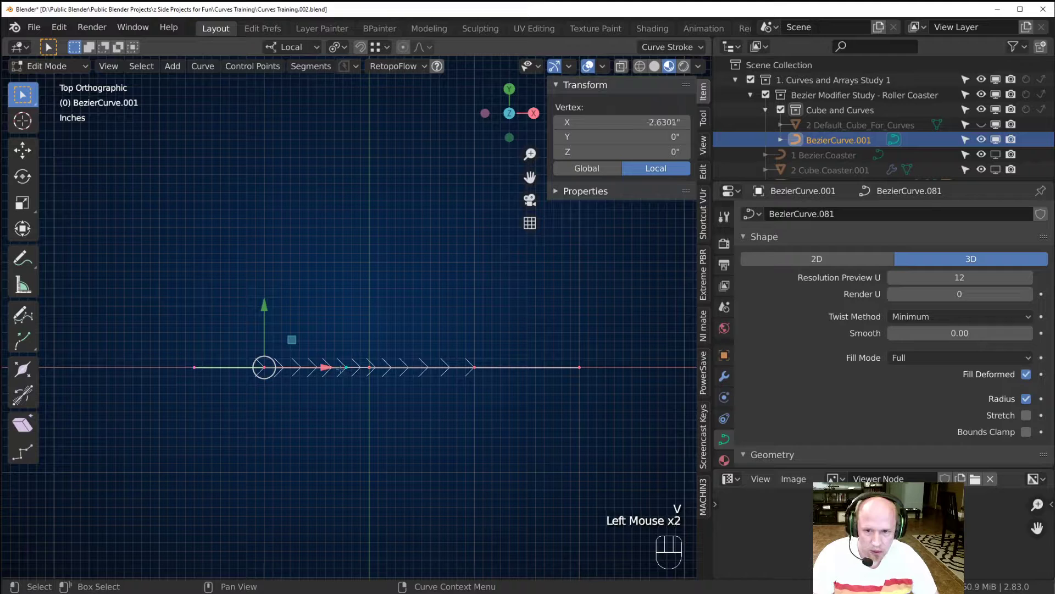
# Extrude the control point at X -12 inches to about X -27.8, Y -9.6 inches, and move the new point's inner handle.
pyautogui.click(267, 369)
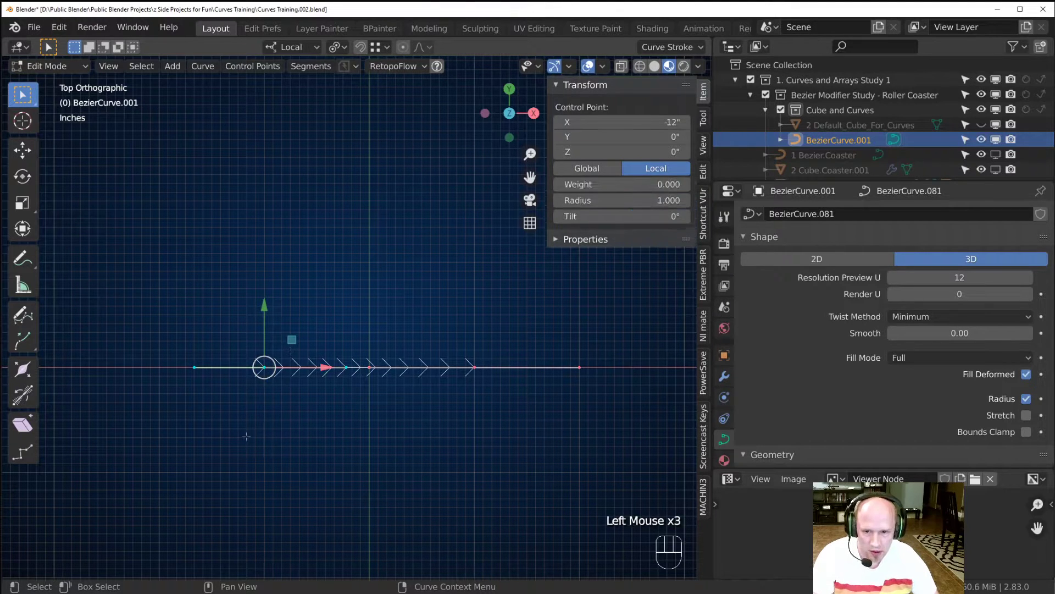
pyautogui.press('e')
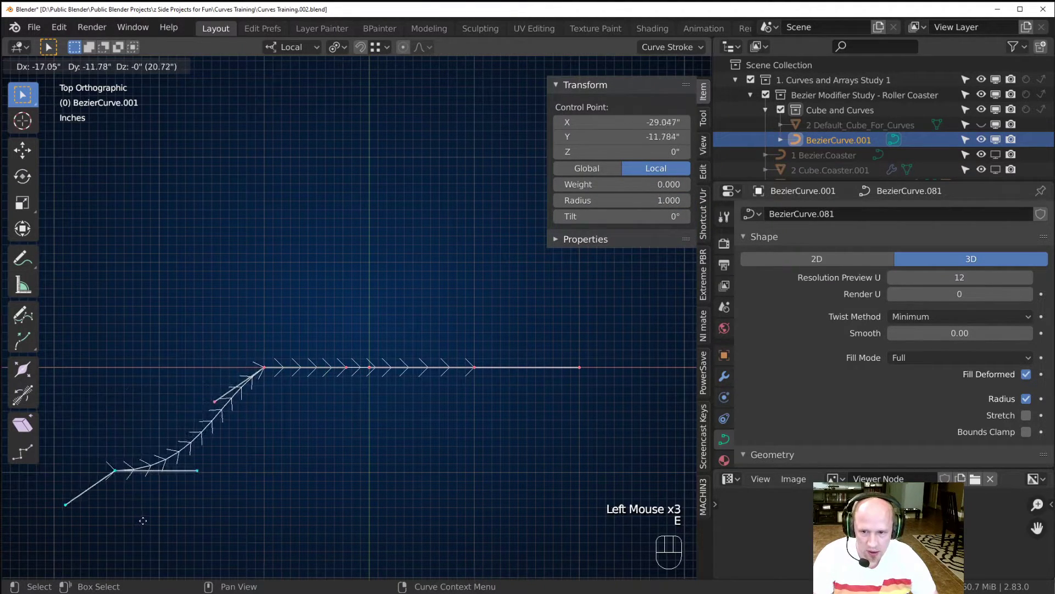
pyautogui.click(177, 483)
pyautogui.click(315, 419)
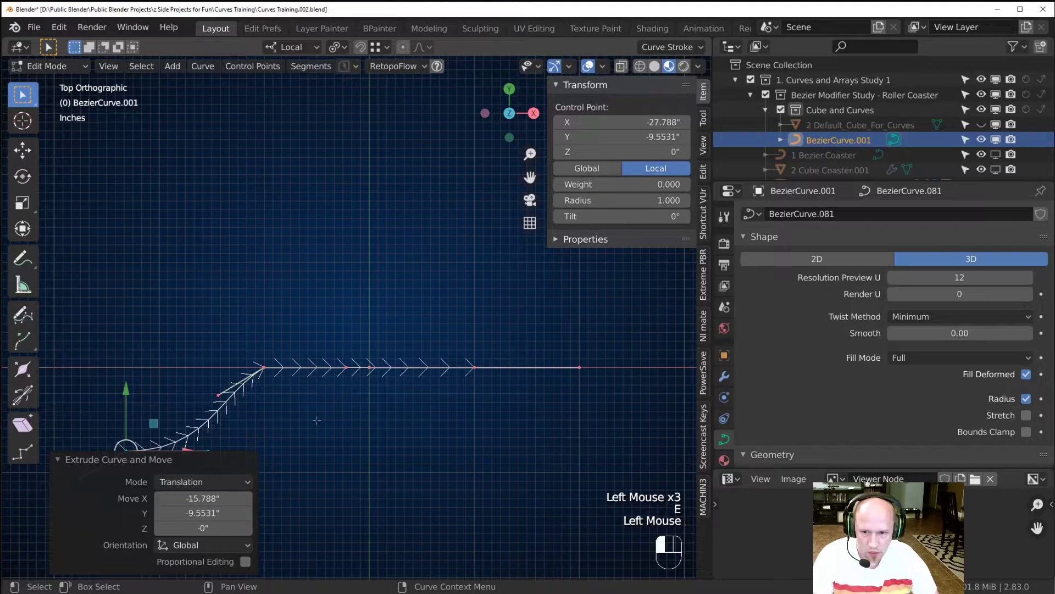
pyautogui.click(211, 443)
pyautogui.press('g')
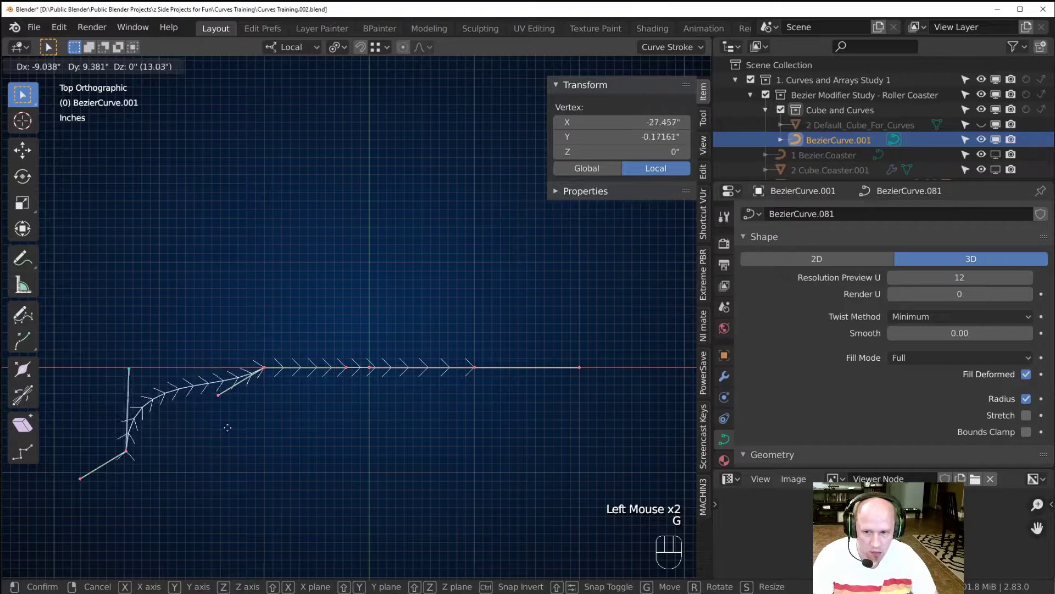
pyautogui.click(259, 502)
# Reposition the extruded end control point just below the X axis, roughly in line with the rest of the curve.
pyautogui.click(125, 442)
pyautogui.moveTo(119, 490); pyautogui.dragTo(209, 473, button='middle')
pyautogui.press('g')
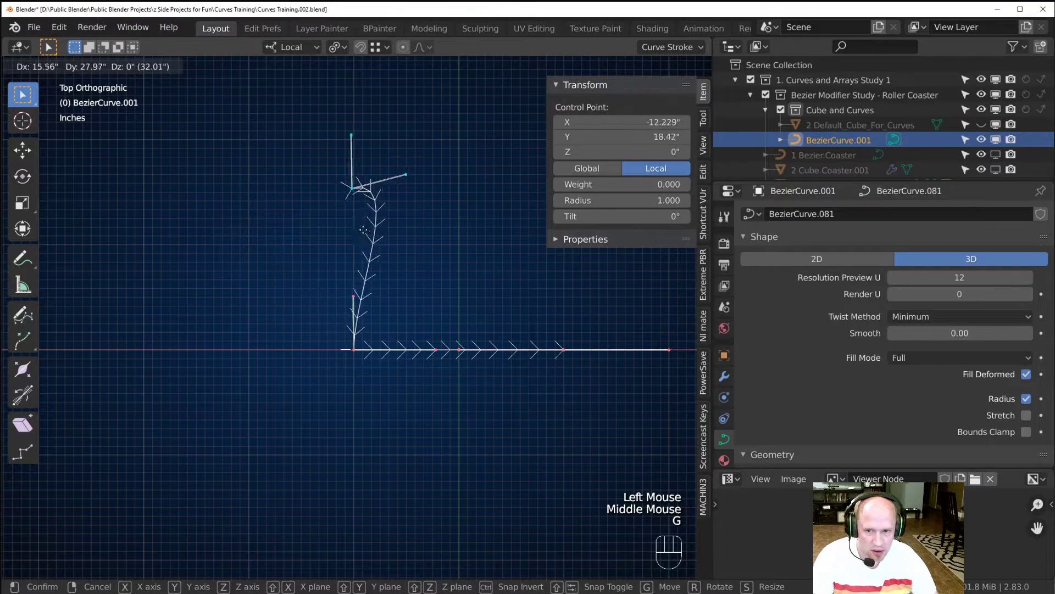
pyautogui.click(247, 407)
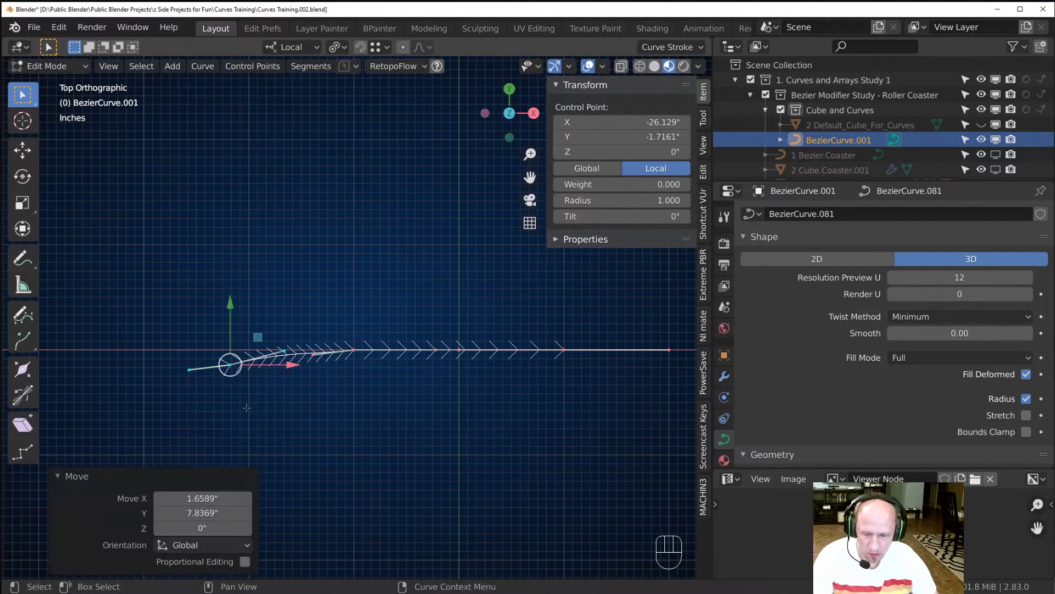
pyautogui.press('v')
pyautogui.click(254, 407)
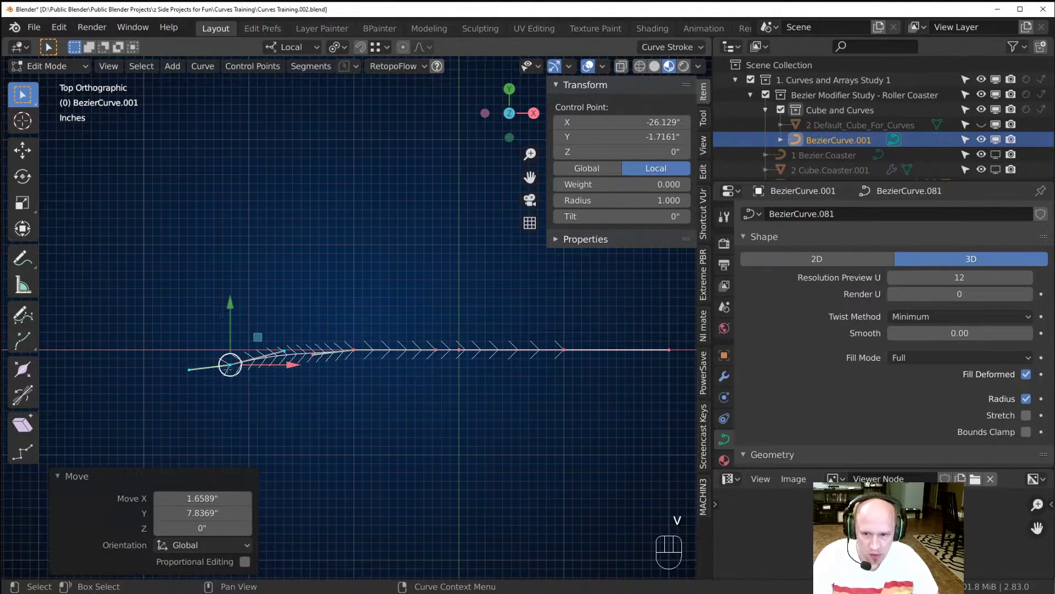
pyautogui.click(230, 365)
pyautogui.press('g')
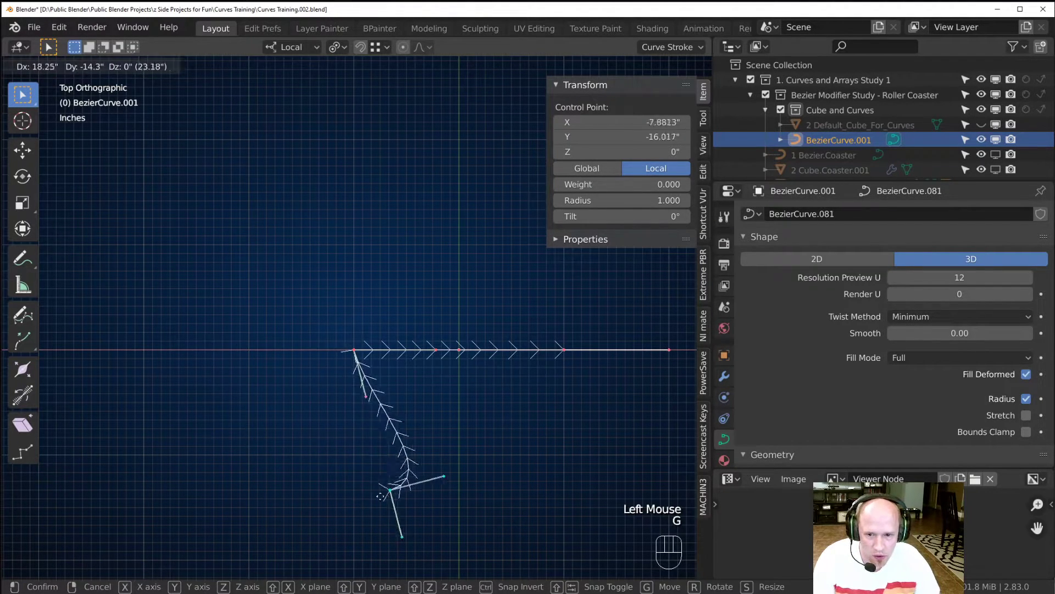
pyautogui.click(233, 383)
# Move both handles of the extruded end point independently toward positive Y to bend the end segment.
pyautogui.click(194, 395)
pyautogui.press('g')
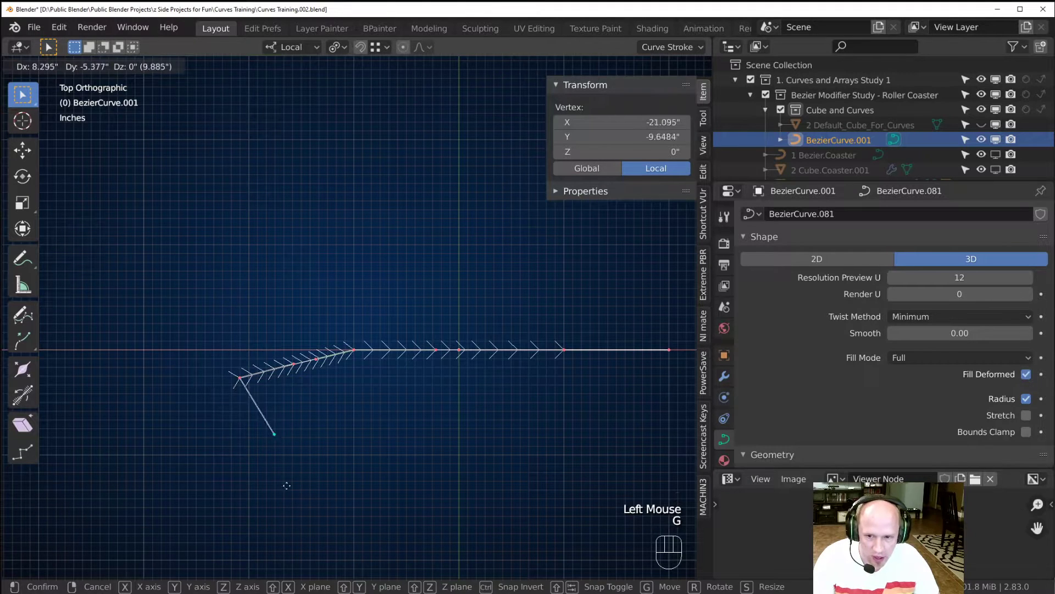
pyautogui.click(194, 352)
pyautogui.click(281, 347)
pyautogui.press('g')
pyautogui.click(225, 243)
# Move the handles of the control point at X -12 inches to about X -12.1, Y -12.6 and X -2.9, Y -8.8 inches.
pyautogui.click(317, 359)
pyautogui.press('g')
pyautogui.click(364, 391)
pyautogui.click(445, 351)
pyautogui.press('g')
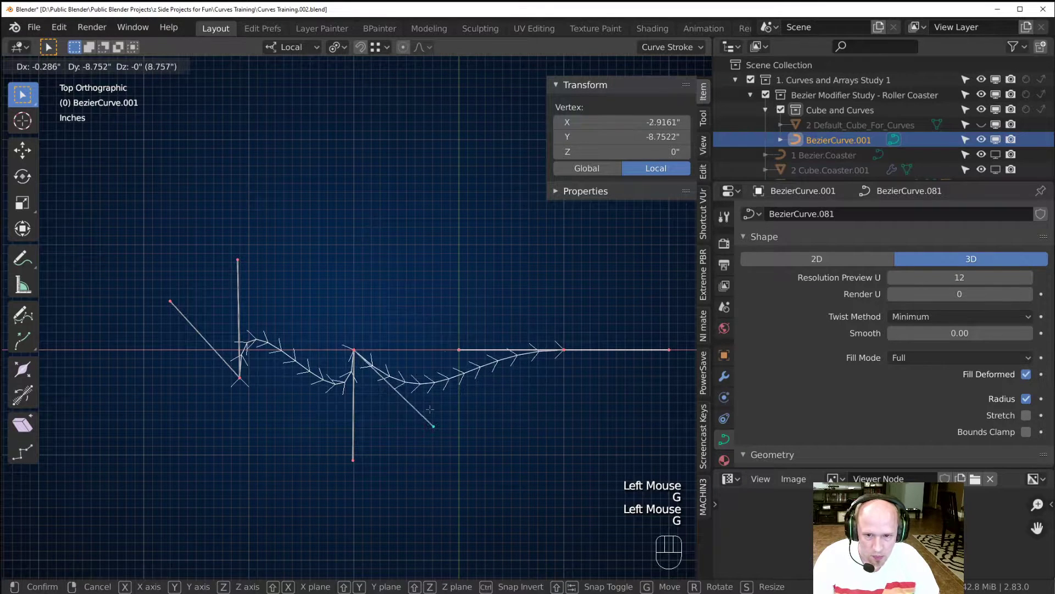
pyautogui.click(429, 409)
# Set the handle type of the middle control point at X -12 inches to Aligned.
pyautogui.press('v')
pyautogui.click(380, 415)
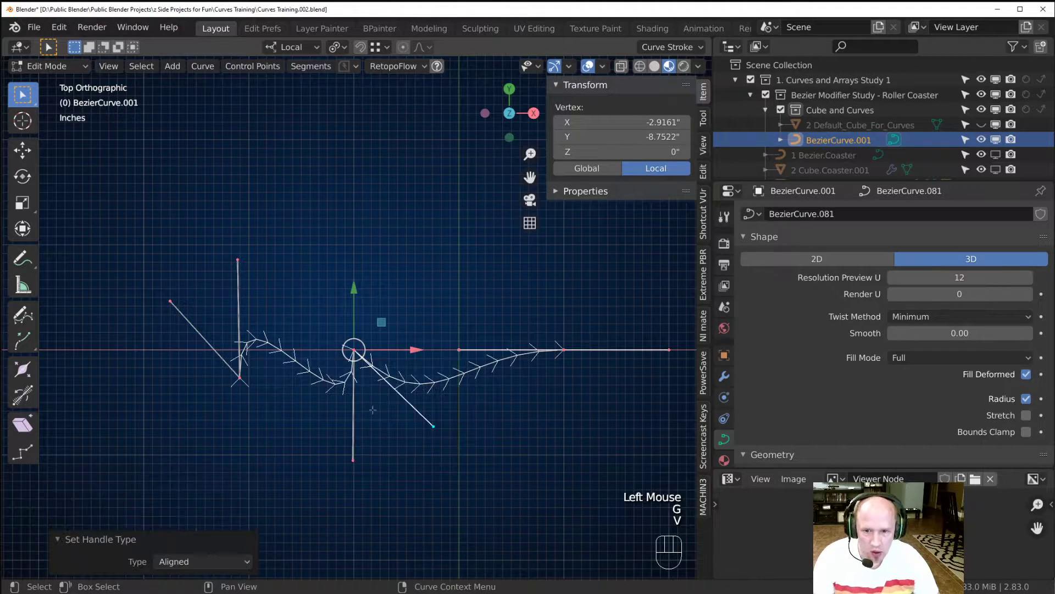
pyautogui.click(354, 460)
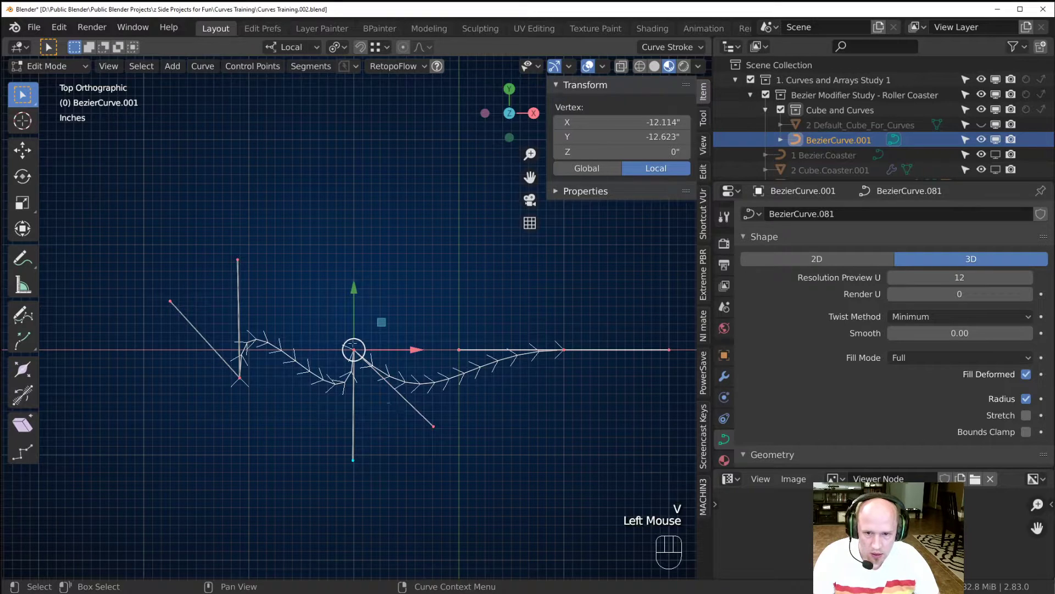
pyautogui.click(353, 350)
pyautogui.press('v')
pyautogui.click(359, 367)
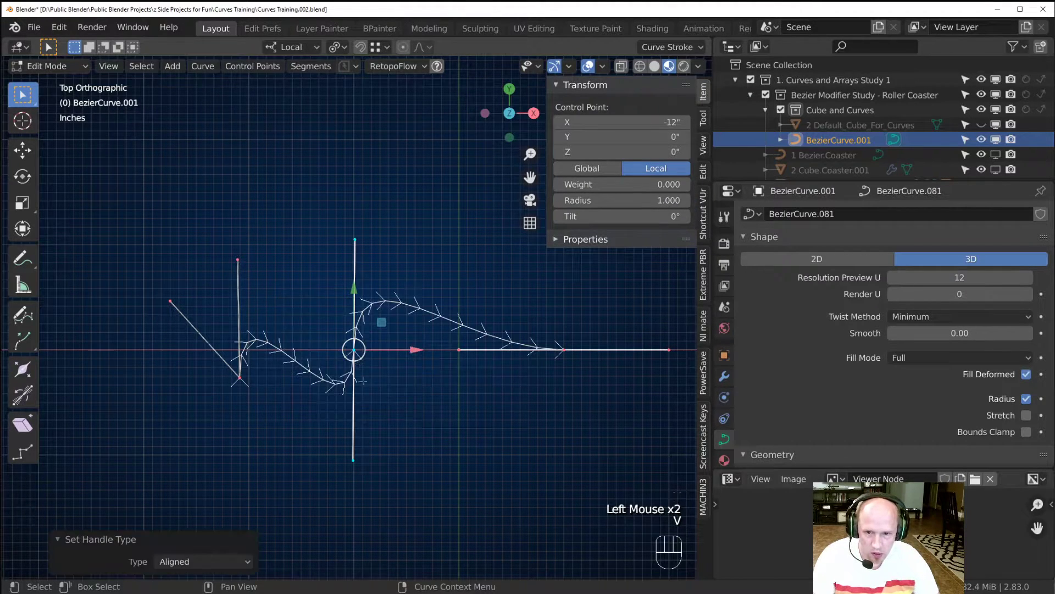
# Try moving the middle control point's upper aligned handle downward and cancel the move.
pyautogui.click(355, 240)
pyautogui.press('g')
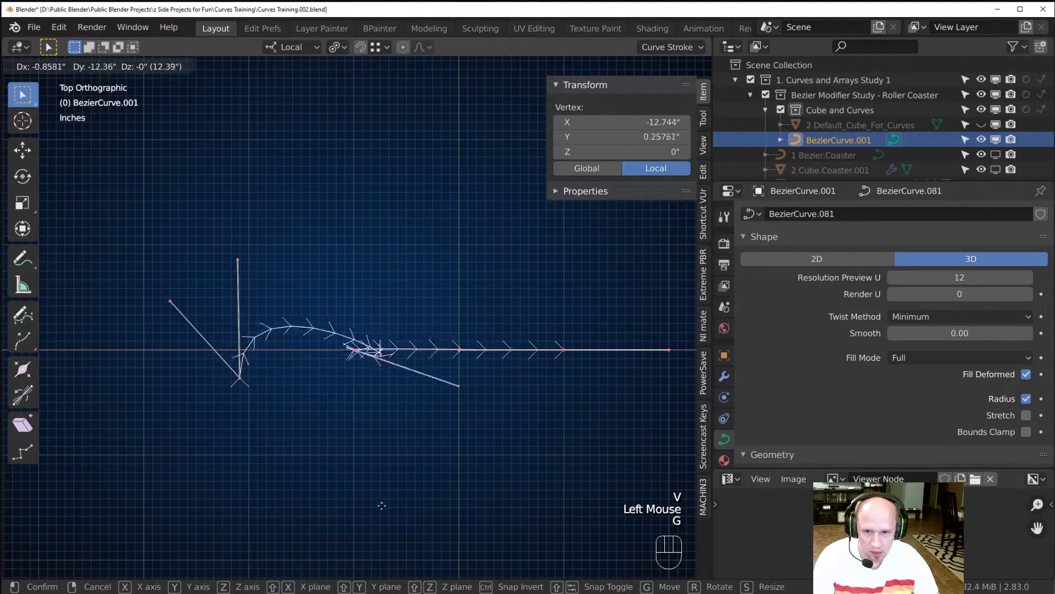
pyautogui.rightClick(432, 415)
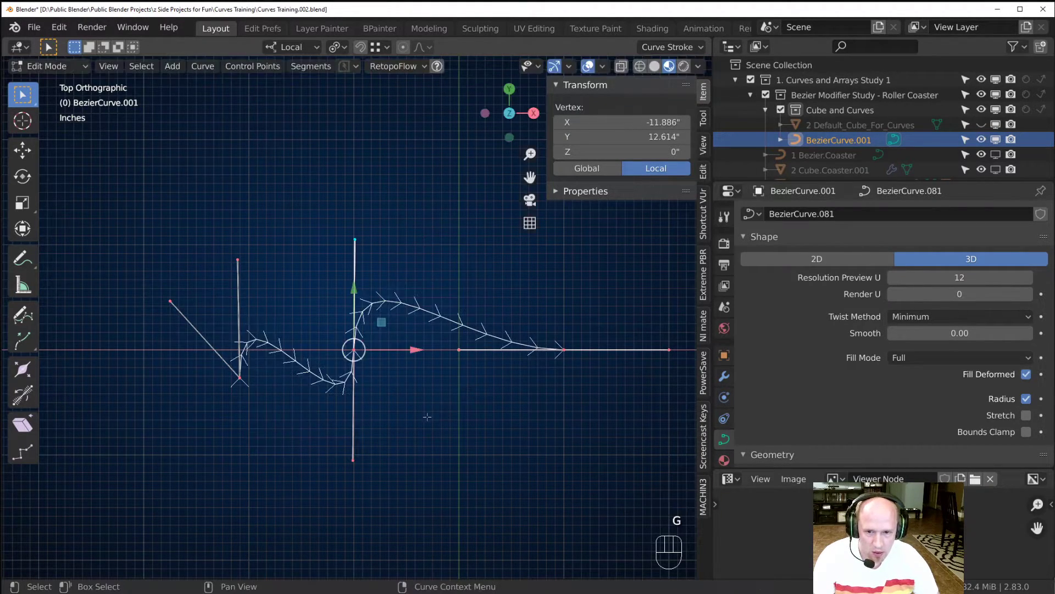
# Set the handle type of the whole middle control point at X -12 inches to Automatic.
pyautogui.press('v')
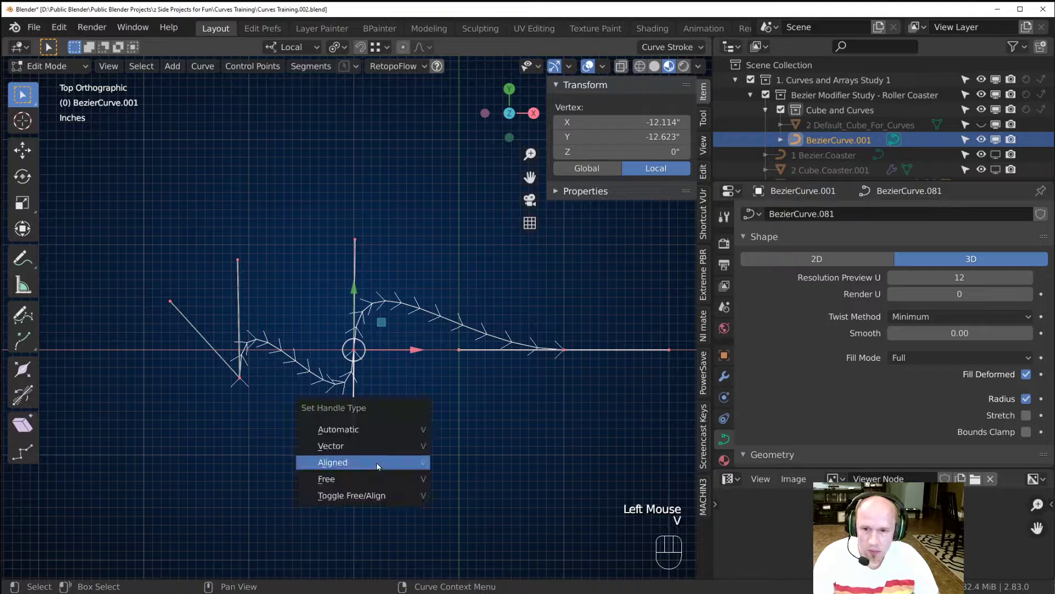
pyautogui.click(371, 430)
pyautogui.click(354, 350)
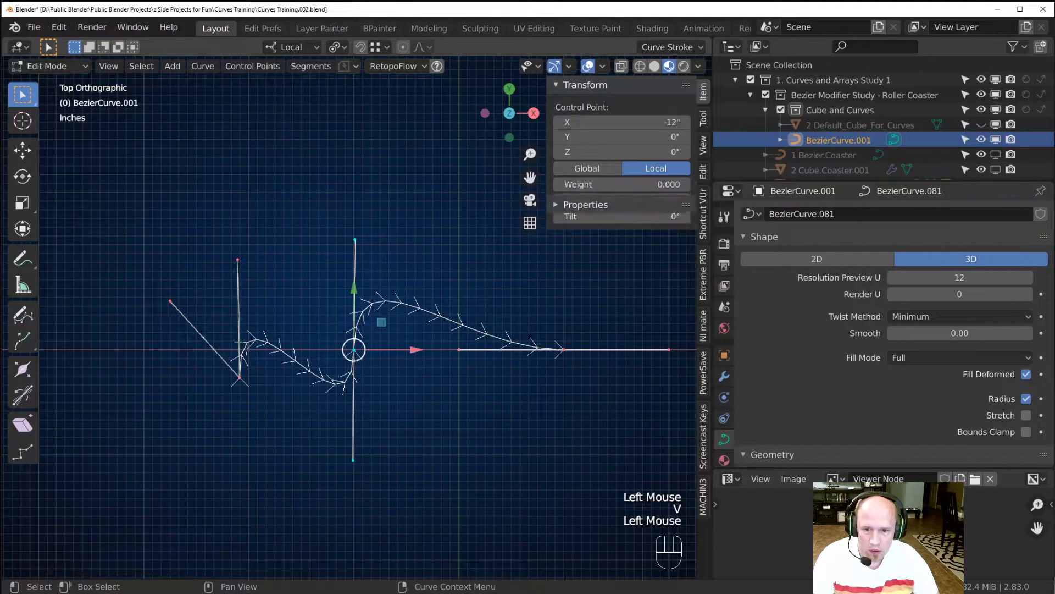
pyautogui.press('v')
pyautogui.click(401, 419)
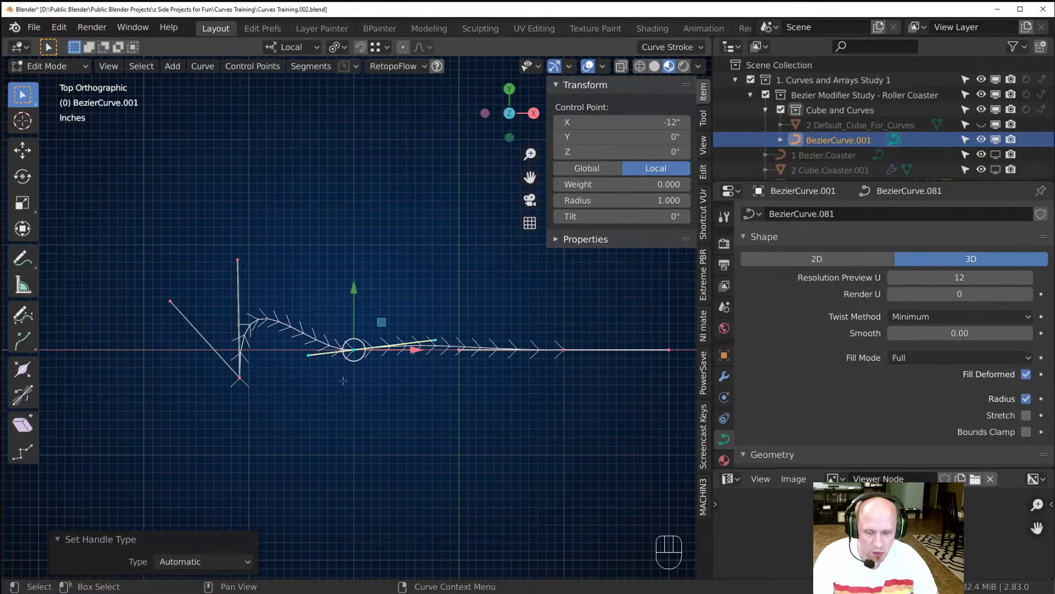
# Move the middle control point upward in two moves to about X -12.9, Y 38.6 inches.
pyautogui.press('g')
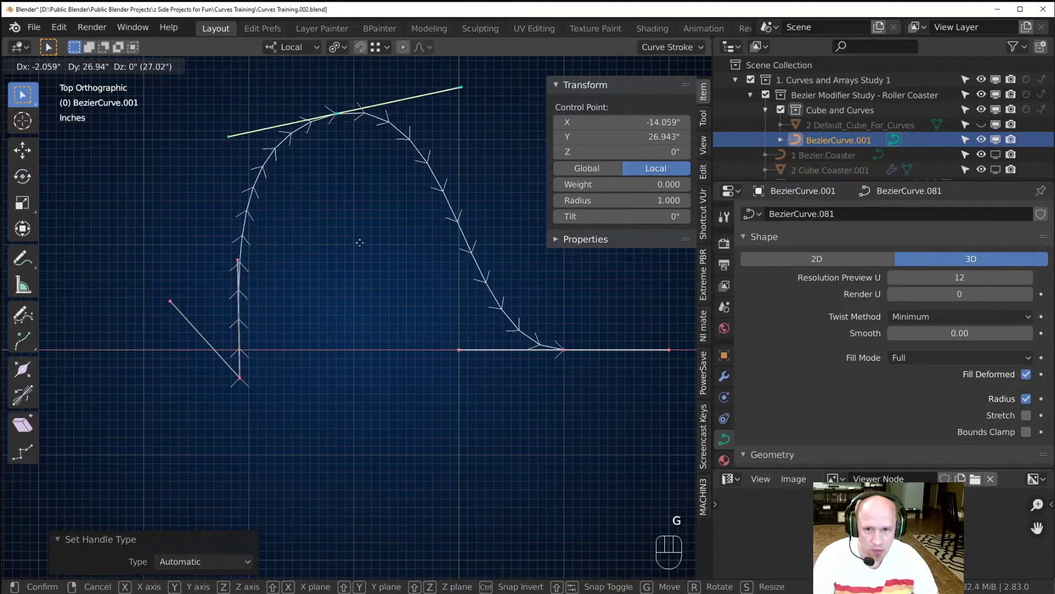
pyautogui.click(337, 251)
pyautogui.scroll(-1, 337, 252)
pyautogui.scroll(-1, 337, 251)
pyautogui.moveTo(337, 252); pyautogui.dragTo(352, 374, button='middle')
pyautogui.press('g')
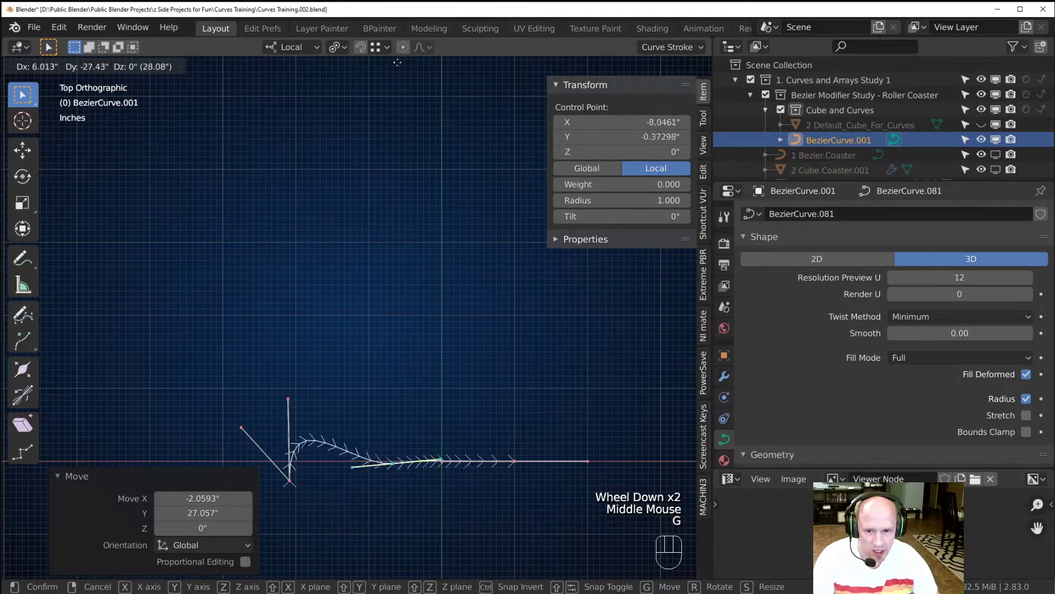
pyautogui.click(369, 357)
# Set the middle control point's handles to Aligned and move the point to about X -5.4, Y 31 inches.
pyautogui.press('v')
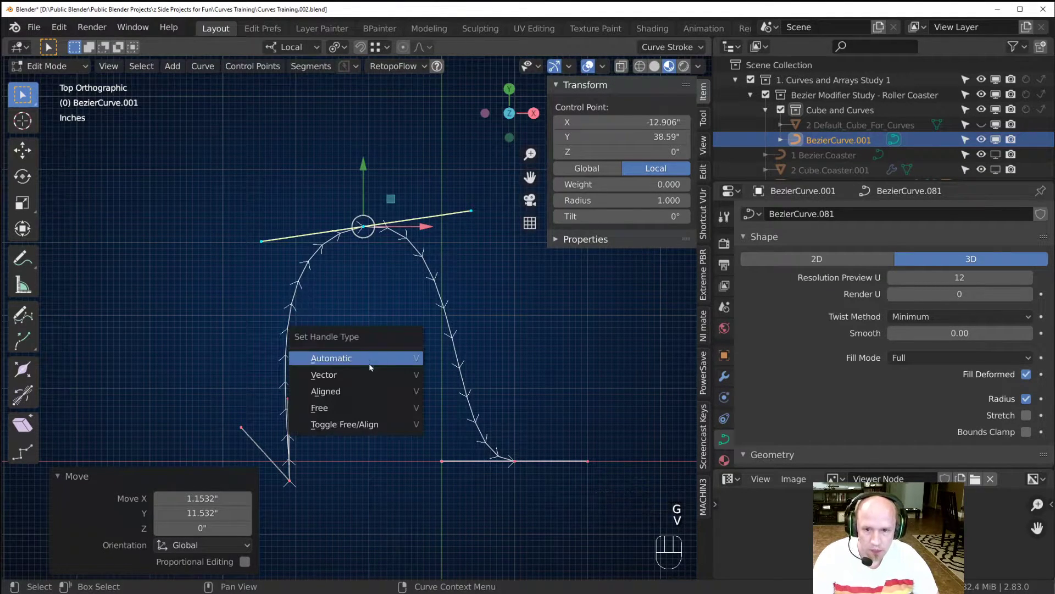
pyautogui.click(364, 391)
pyautogui.press('g')
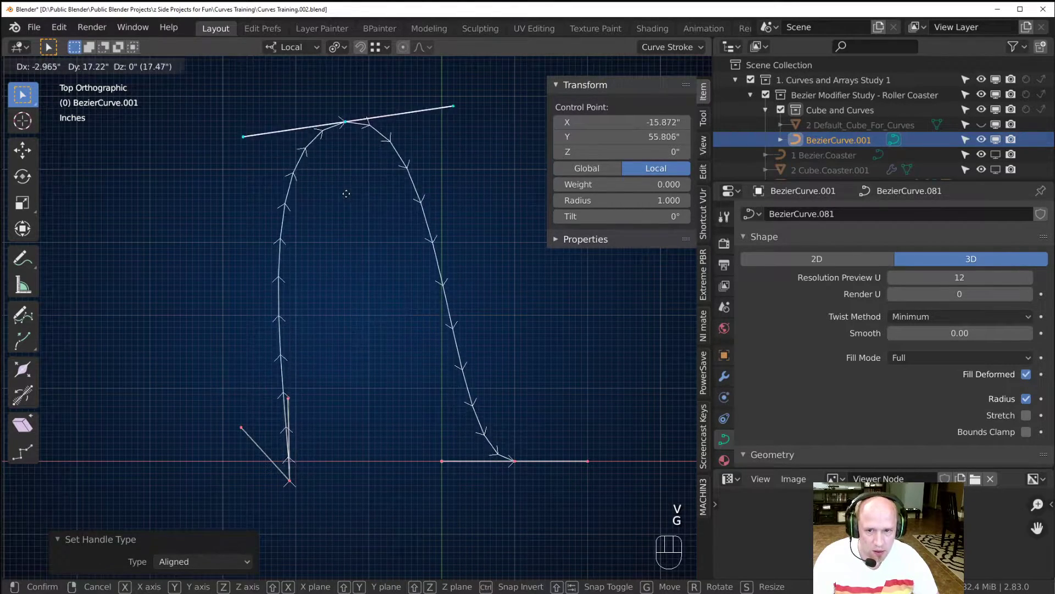
pyautogui.click(406, 357)
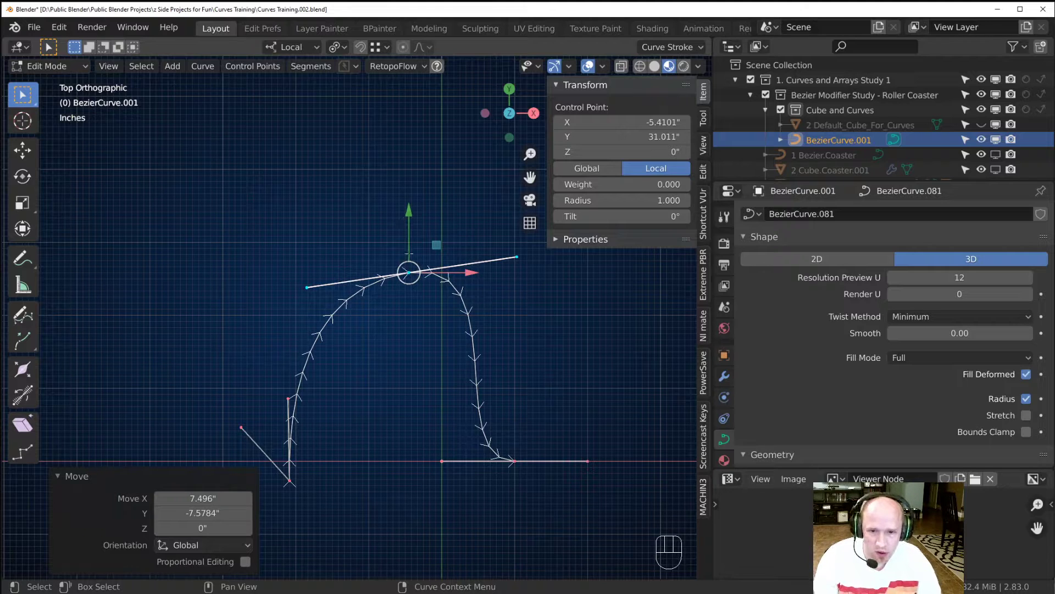
# Set the middle control point's handles to Free and move its left handle to about X -29.3, Y 47.5 inches.
pyautogui.press('v')
pyautogui.click(383, 301)
pyautogui.click(406, 392)
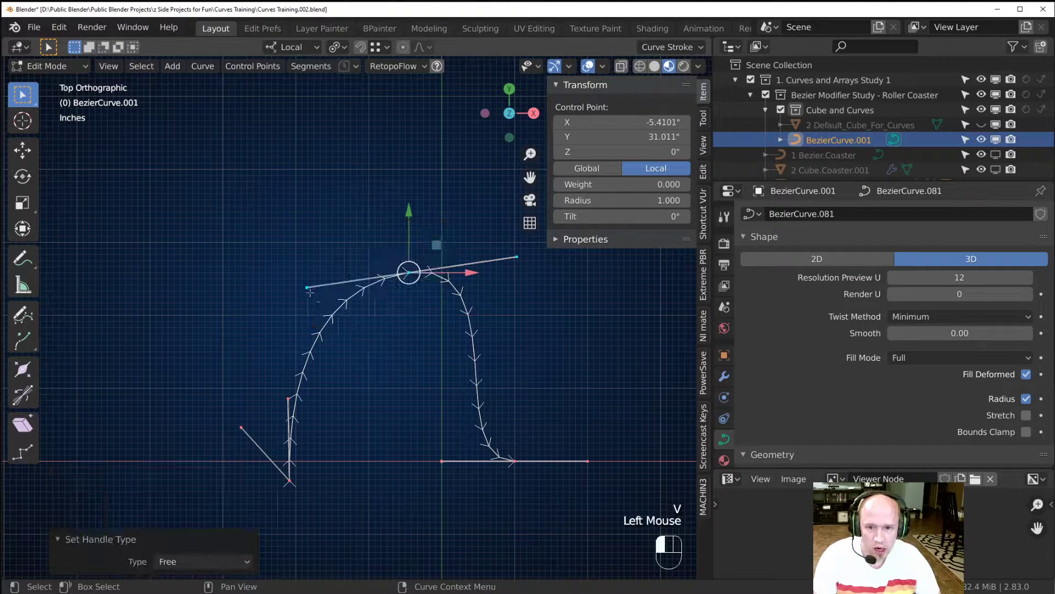
pyautogui.press('g')
pyautogui.click(328, 255)
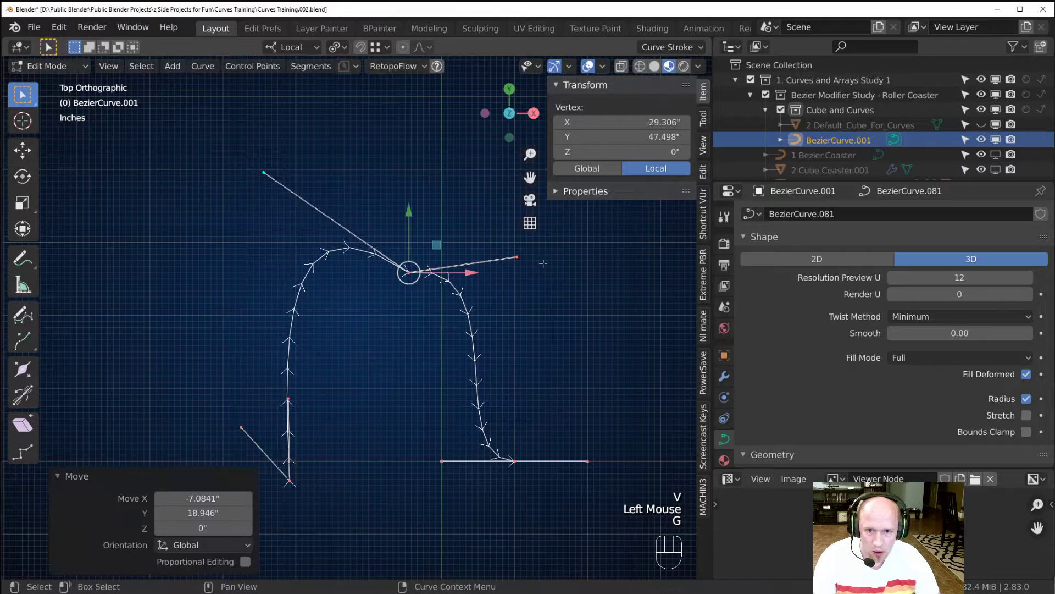
# Move the middle control point's right free handle down and inward to form a sharp corner in the curve.
pyautogui.click(536, 260)
pyautogui.press('g')
pyautogui.click(510, 255)
pyautogui.press('g')
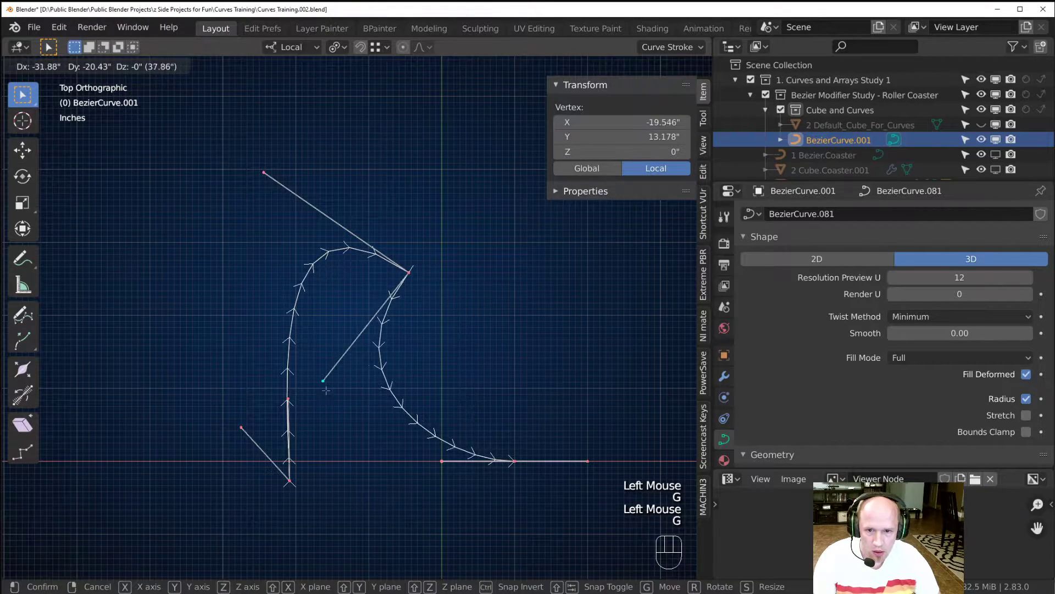
pyautogui.click(317, 379)
# Move the middle control point together with its free handles to about X -4.2, Y 34.7 inches.
pyautogui.click(409, 272)
pyautogui.press('g')
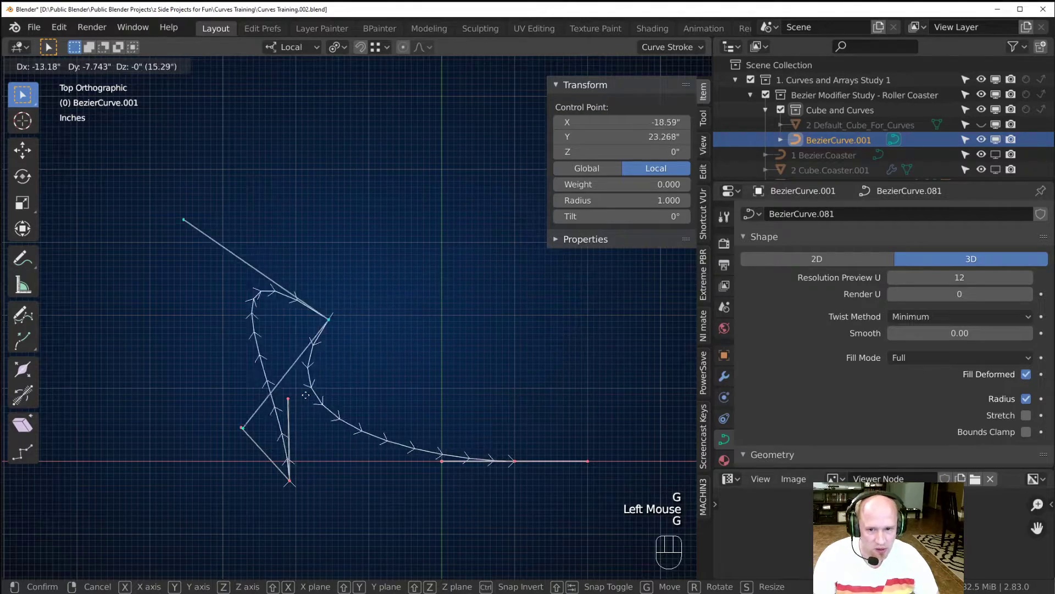
pyautogui.click(404, 383)
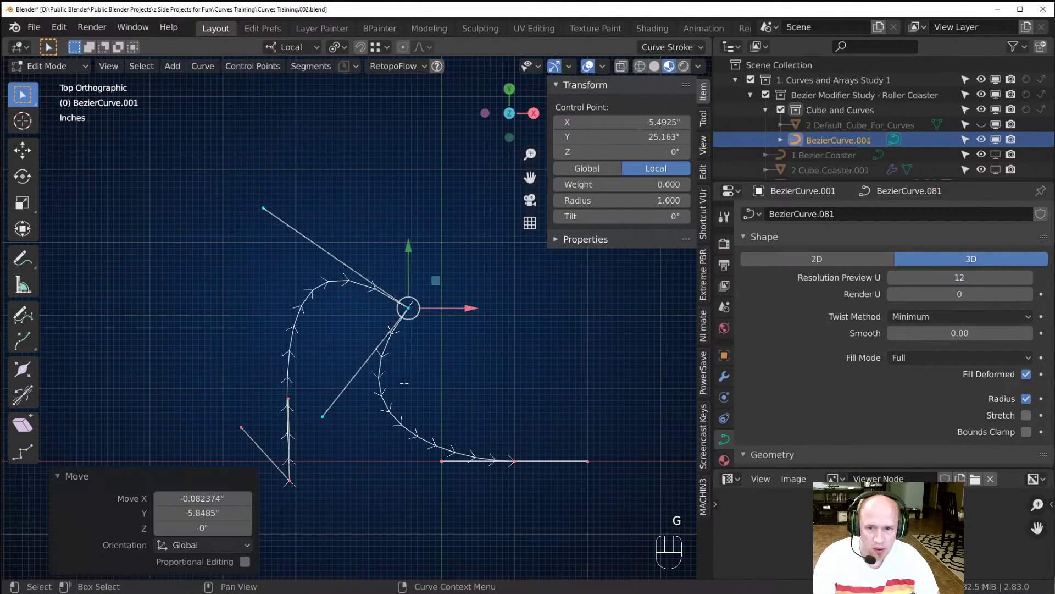
pyautogui.press('g')
pyautogui.click(374, 272)
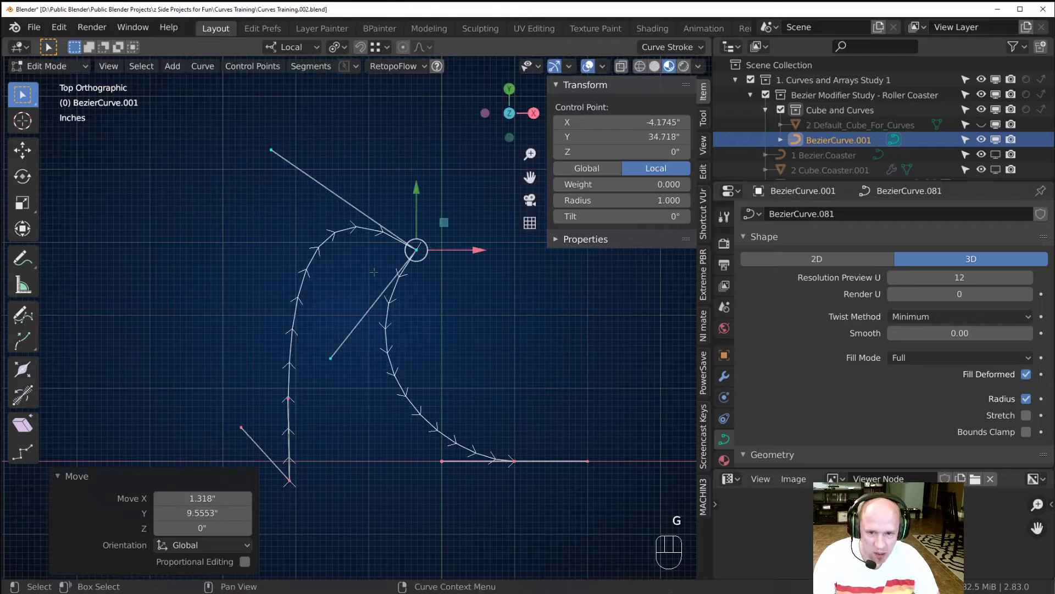
# Straighten the middle control point's free handles into one line with Toggle Free/Align.
pyautogui.press('v')
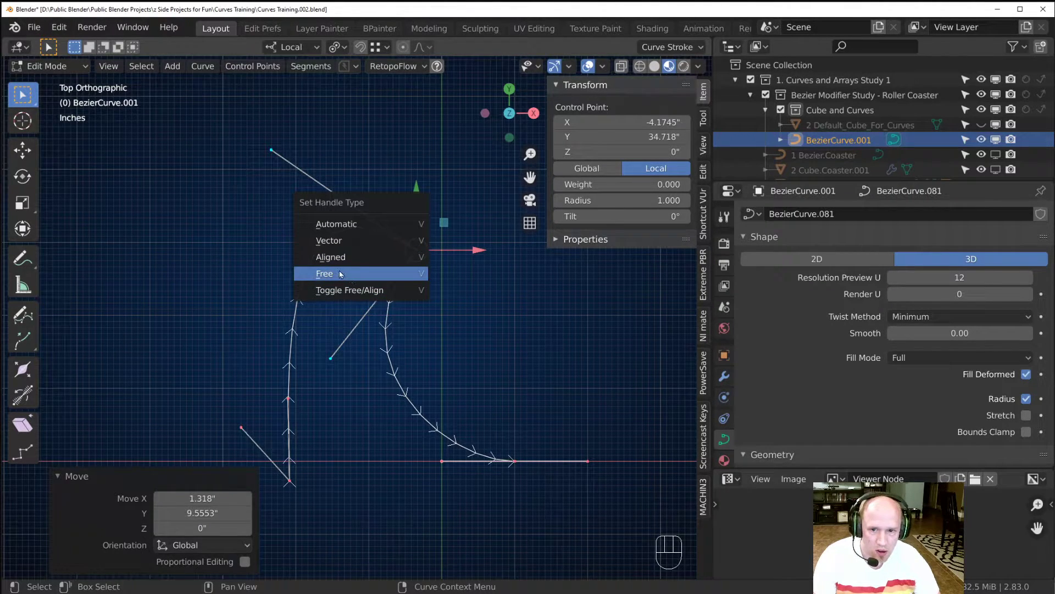
pyautogui.click(364, 291)
pyautogui.press('v')
pyautogui.click(410, 291)
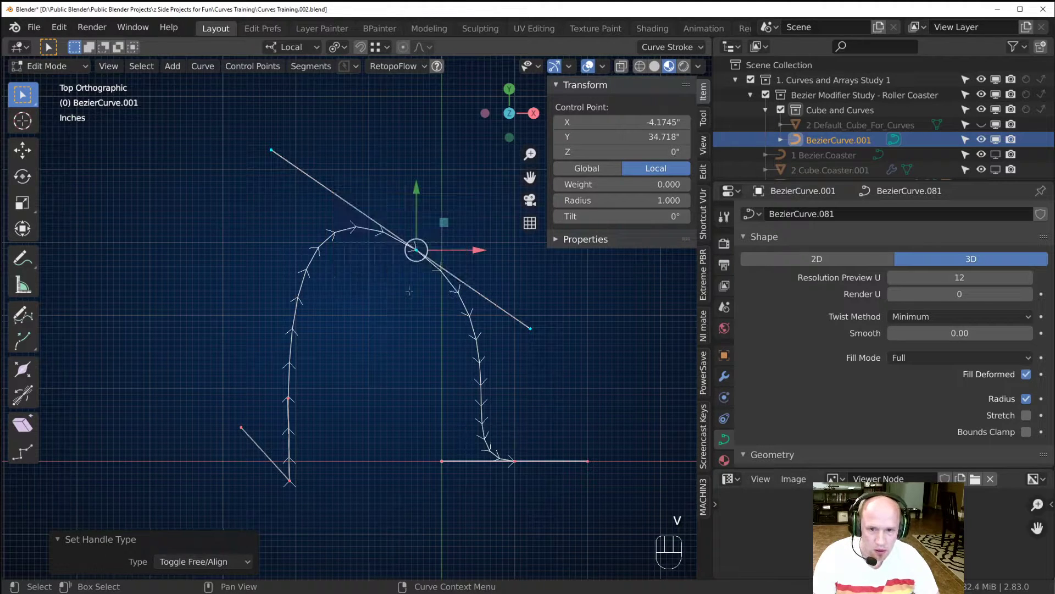
# Free only the middle control point's right handle with Toggle Free/Align and move it down inside the arch.
pyautogui.click(530, 328)
pyautogui.press('v')
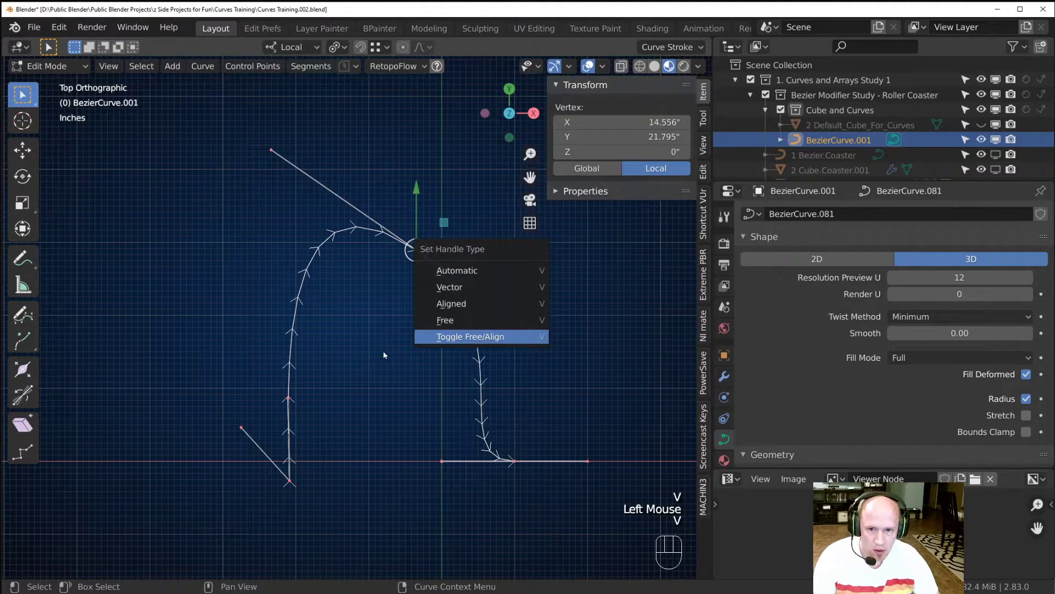
pyautogui.click(483, 337)
pyautogui.click(531, 328)
pyautogui.press('g')
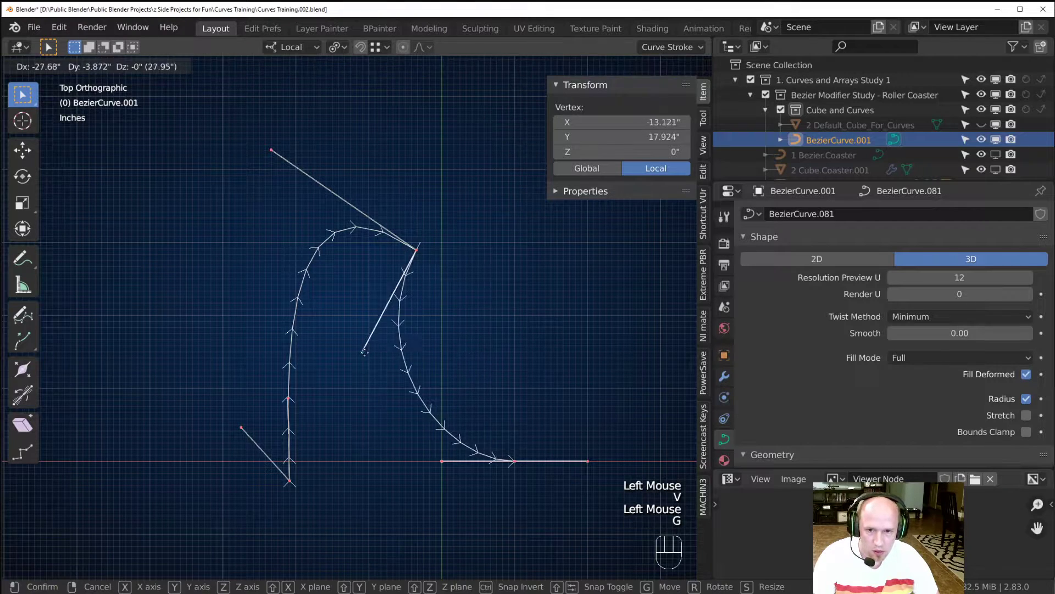
pyautogui.click(387, 347)
# Realign the middle control point's handles with Toggle Free/Align and move the point to about X 6.4, Y 24.5 inches.
pyautogui.click(426, 324)
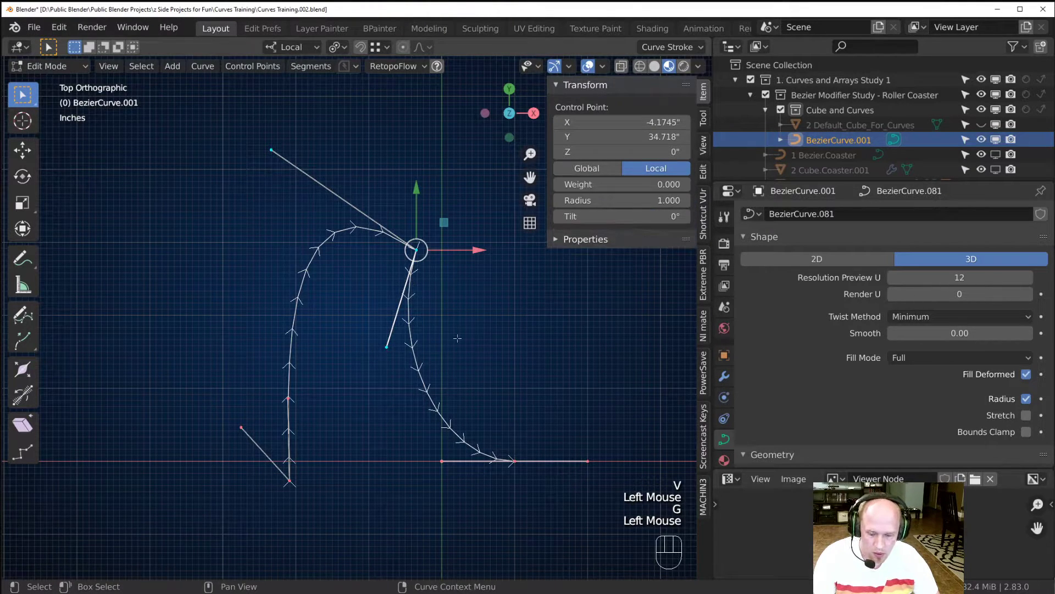
pyautogui.press('v')
pyautogui.click(399, 341)
pyautogui.press('v')
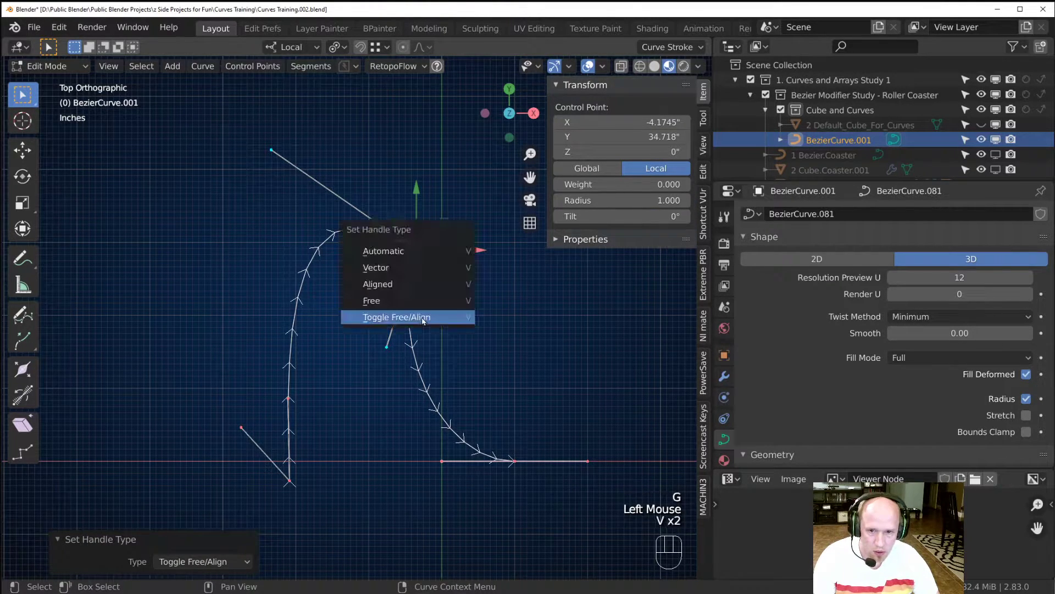
pyautogui.click(419, 315)
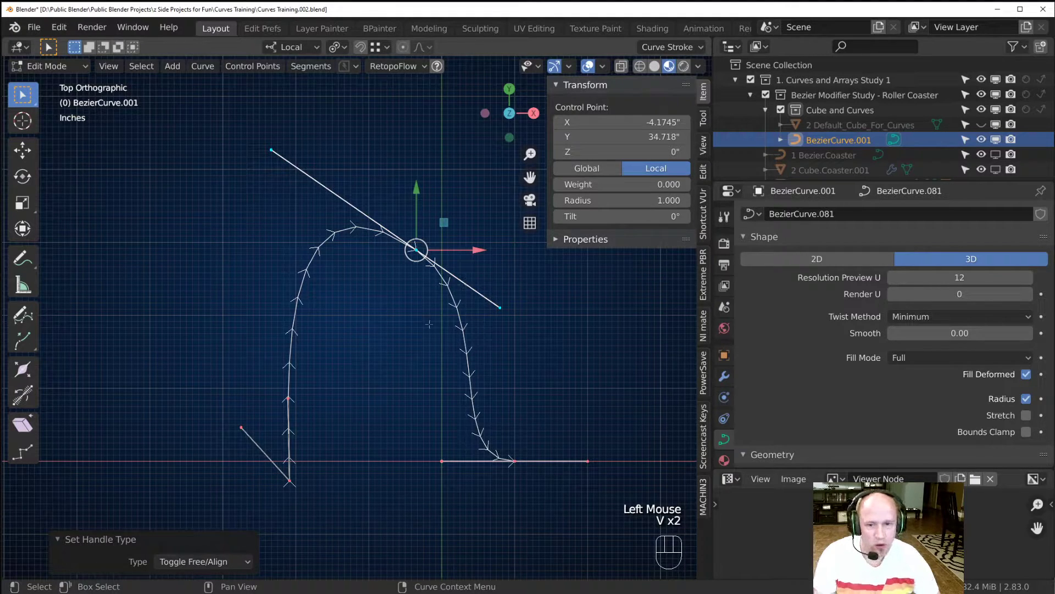
pyautogui.press('g')
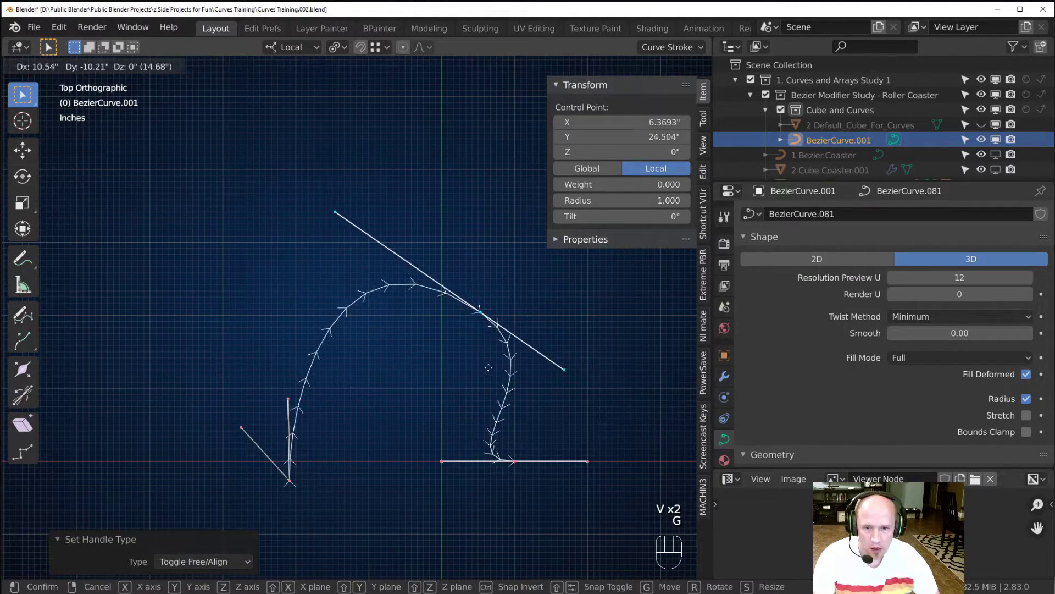
pyautogui.click(488, 367)
pyautogui.scroll(-2, 488, 367)
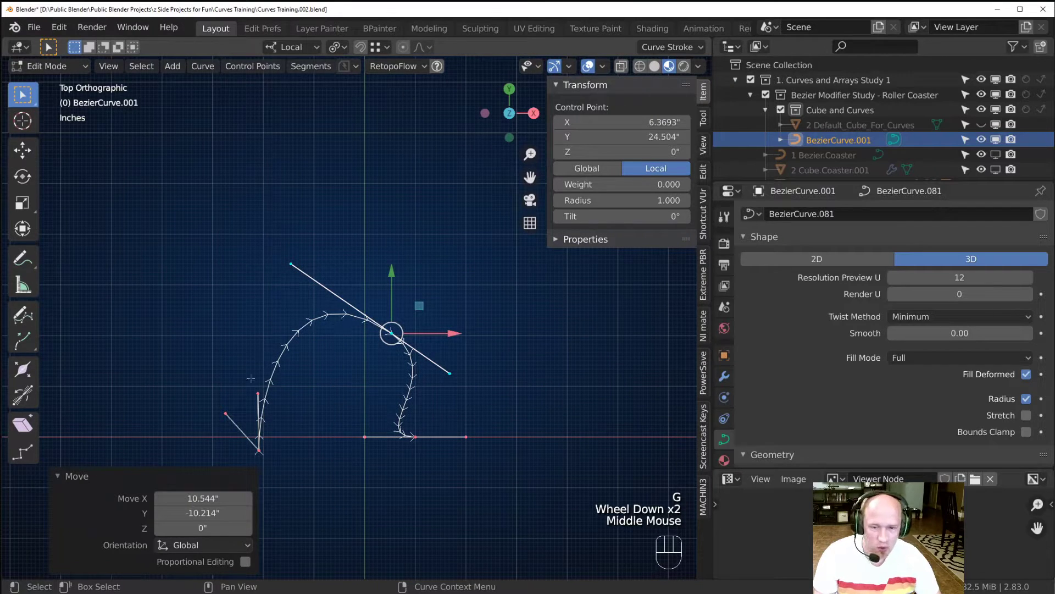
# Move the curve's end point at X 12 inches to about X 38.7, Y 9.3 inches, then select its outer handle.
pyautogui.click(415, 437)
pyautogui.click(415, 436)
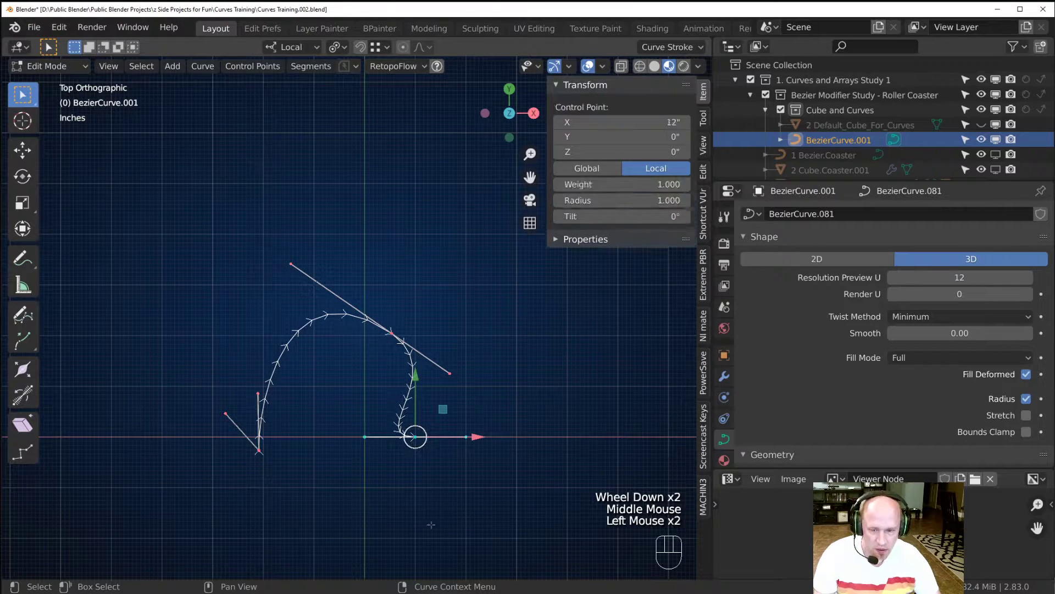
pyautogui.press('g')
pyautogui.click(531, 509)
pyautogui.scroll(-2, 372, 312)
pyautogui.press('Tab')
pyautogui.press('Tab')
pyautogui.scroll(3, 270, 455)
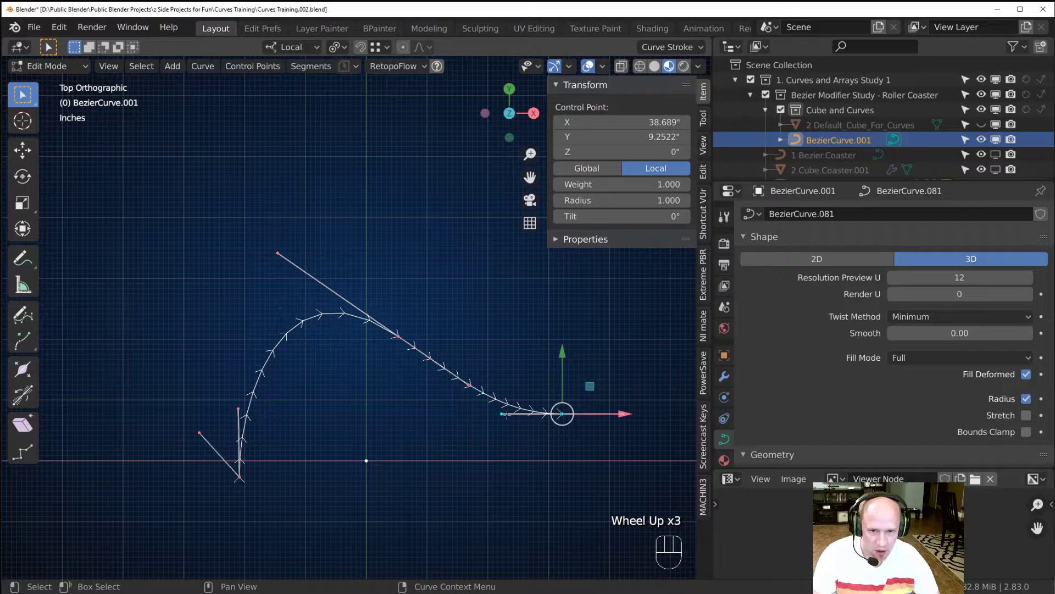
pyautogui.click(559, 446)
pyautogui.moveTo(569, 462); pyautogui.dragTo(501, 437, button='middle')
pyautogui.click(520, 457)
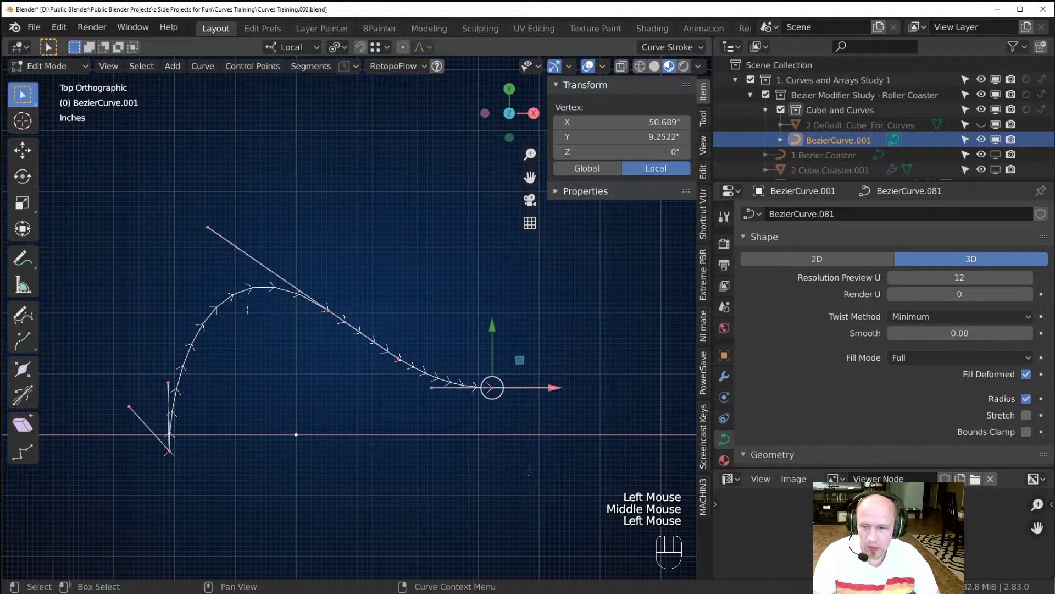
pyautogui.scroll(-1, 287, 346)
# Leave Edit Mode and delete the Bezier curve object.
pyautogui.press('Tab')
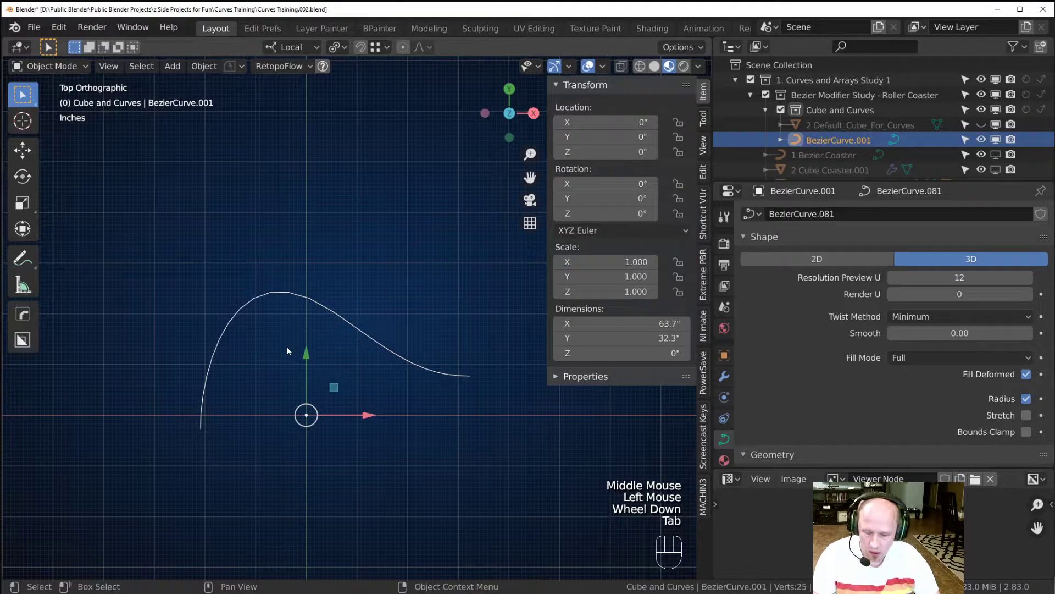
pyautogui.press('x')
pyautogui.click(287, 346)
# Add a Bezier circle at the world origin.
pyautogui.hotkey('shift', 'a')
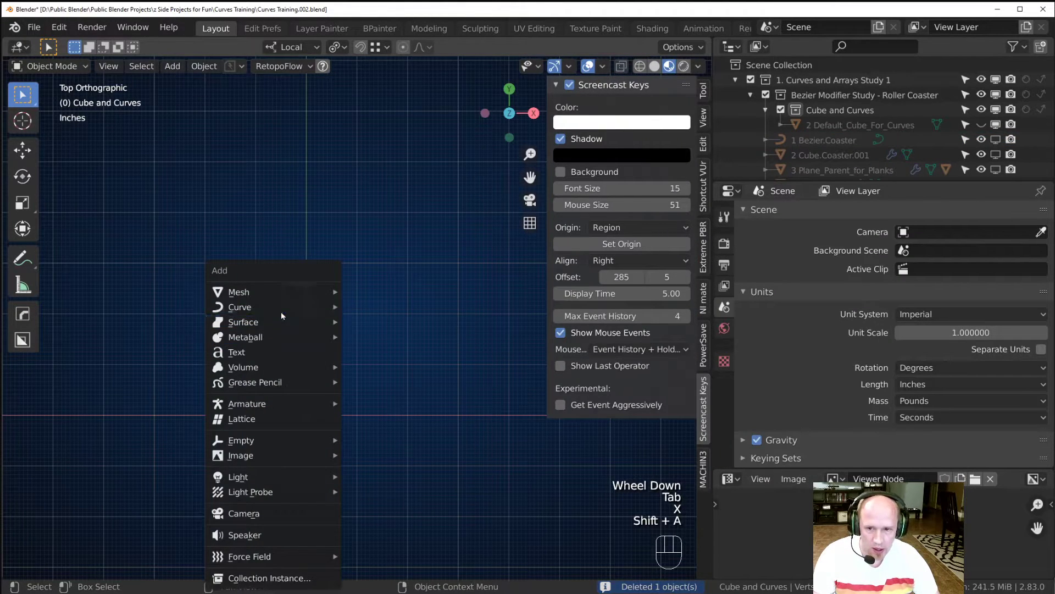
pyautogui.moveTo(275, 307)
pyautogui.click(380, 323)
pyautogui.scroll(-1, 340, 379)
pyautogui.moveTo(341, 380); pyautogui.dragTo(381, 377, button='middle')
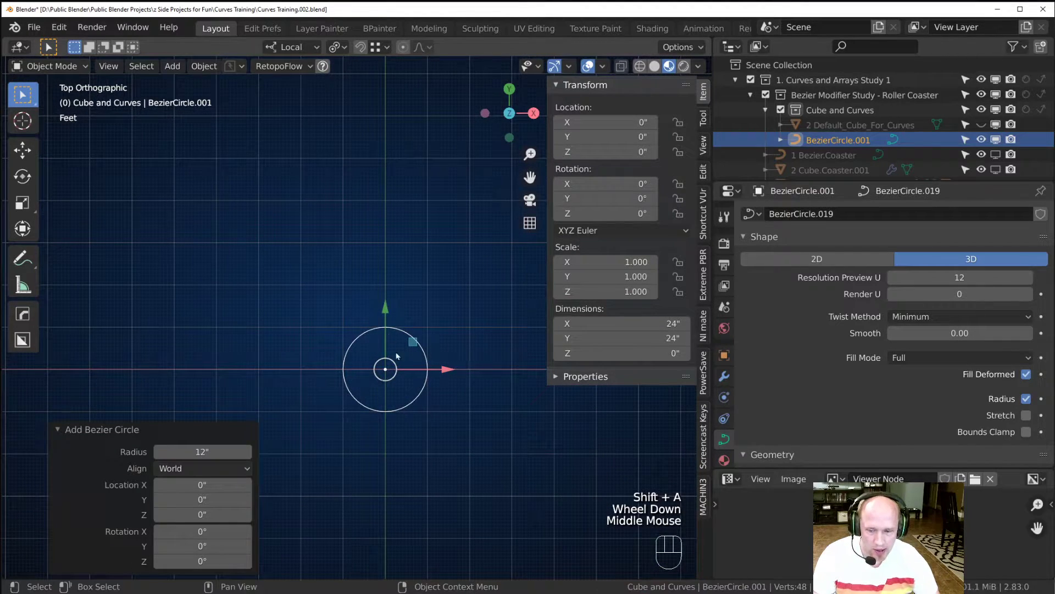
# Enter Edit Mode on the Bezier circle and open its closed loop with Toggle Cyclic.
pyautogui.press('Tab')
pyautogui.scroll(3, 409, 379)
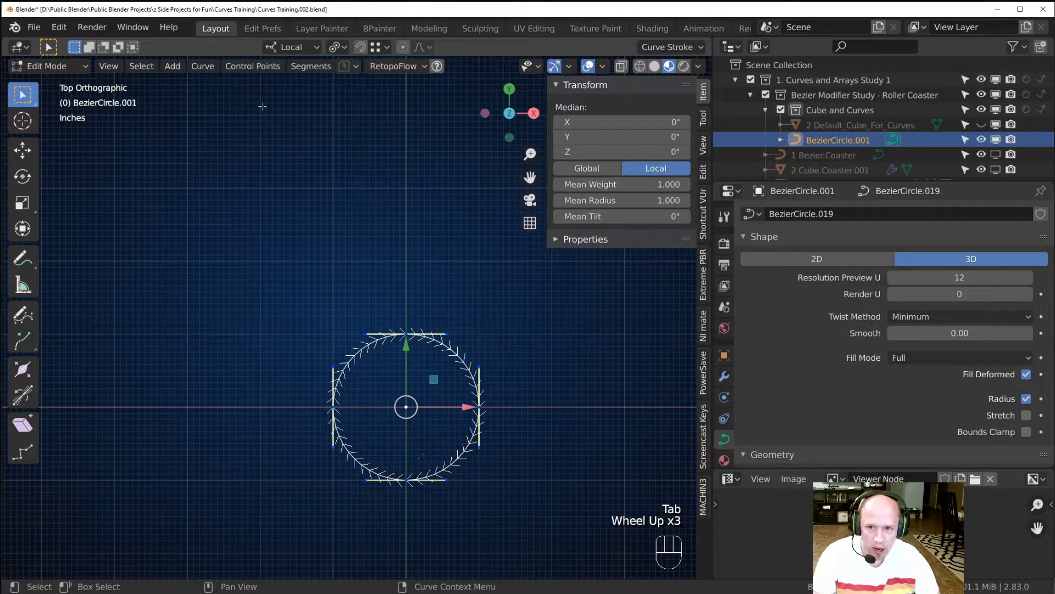
pyautogui.click(246, 67)
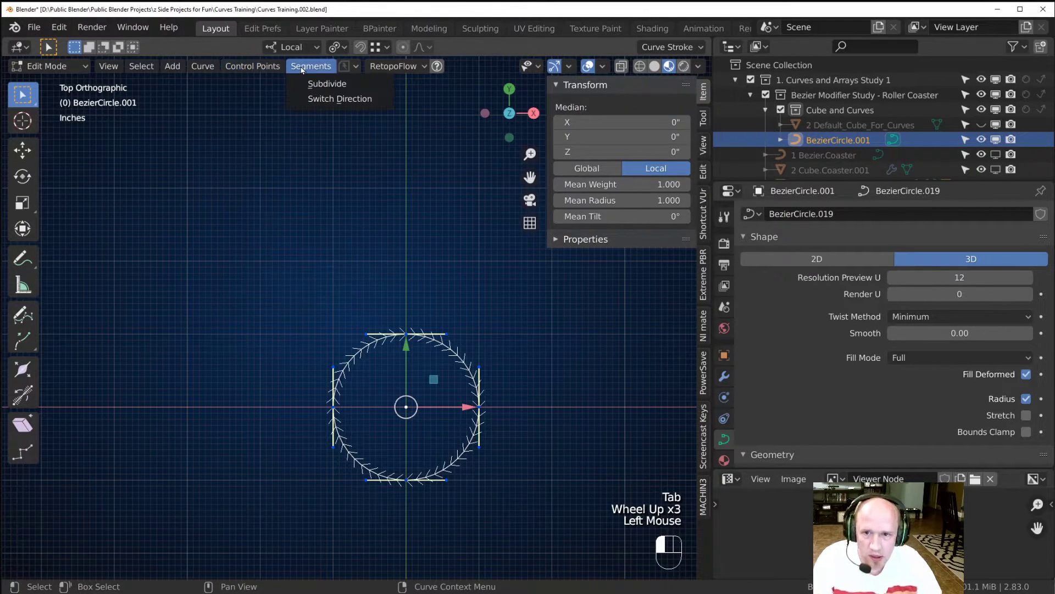
pyautogui.moveTo(206, 66)
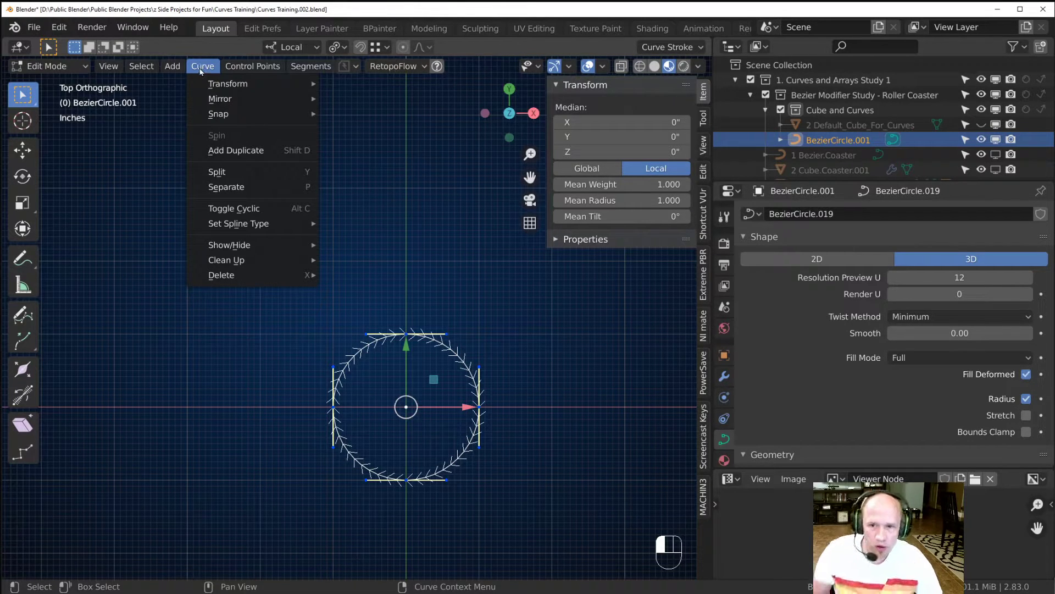
pyautogui.click(242, 208)
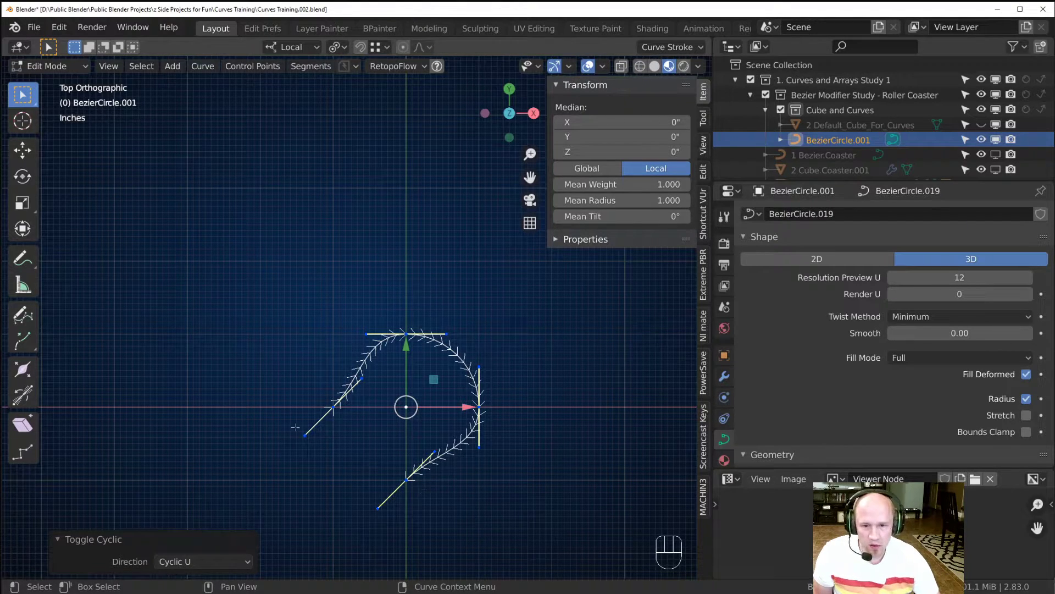
# Close the opened Bezier circle again with Toggle Cyclic.
pyautogui.click(202, 66)
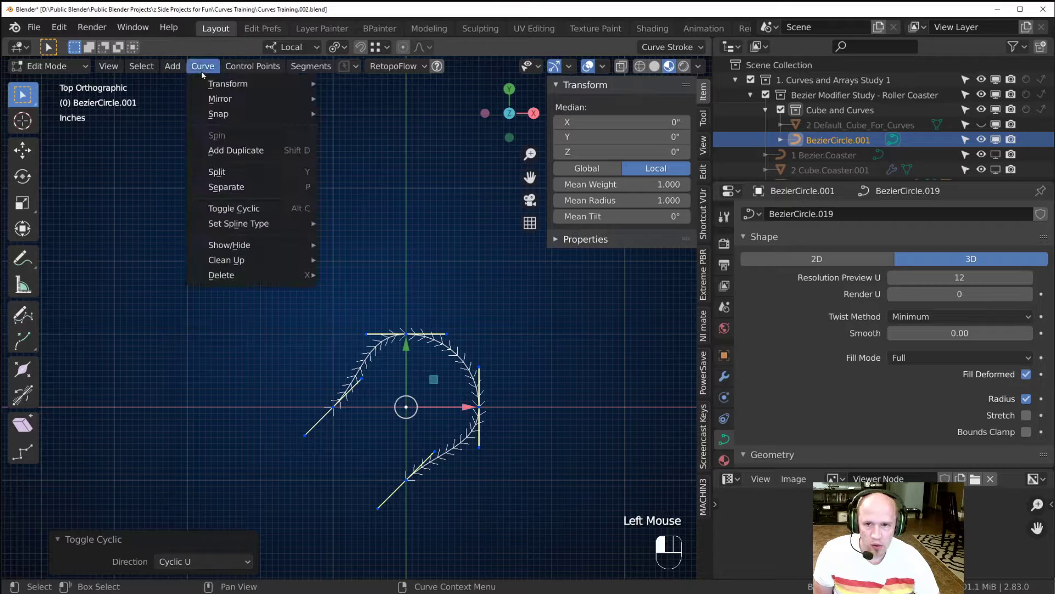
pyautogui.click(231, 208)
pyautogui.scroll(-1, 340, 344)
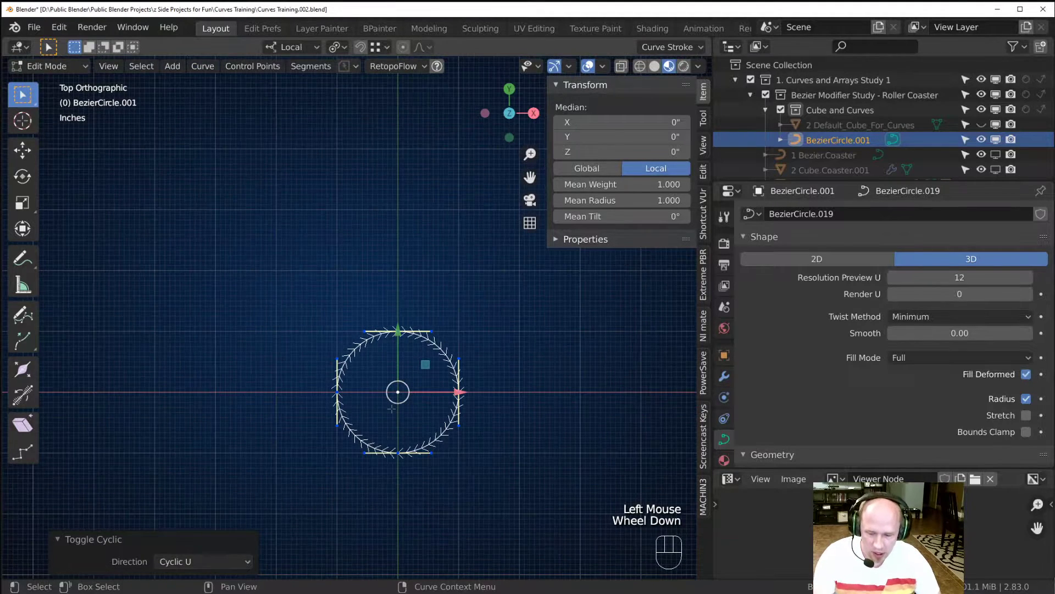
# Leave Edit Mode on the circle and add a Bezier curve at the world origin.
pyautogui.press('Tab')
pyautogui.hotkey('shift', 'a')
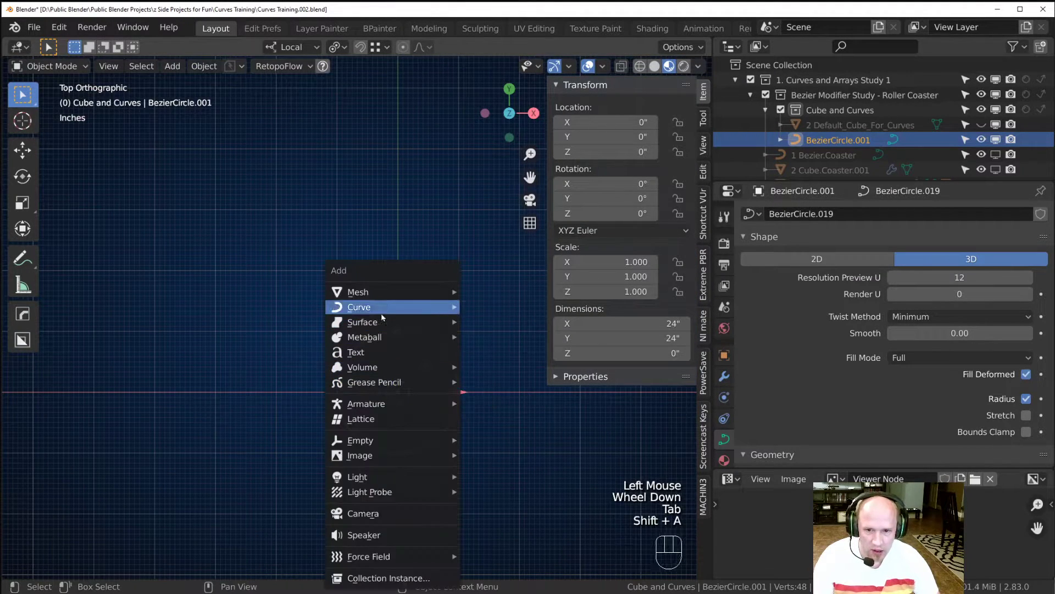
pyautogui.click(477, 306)
pyautogui.scroll(3, 385, 397)
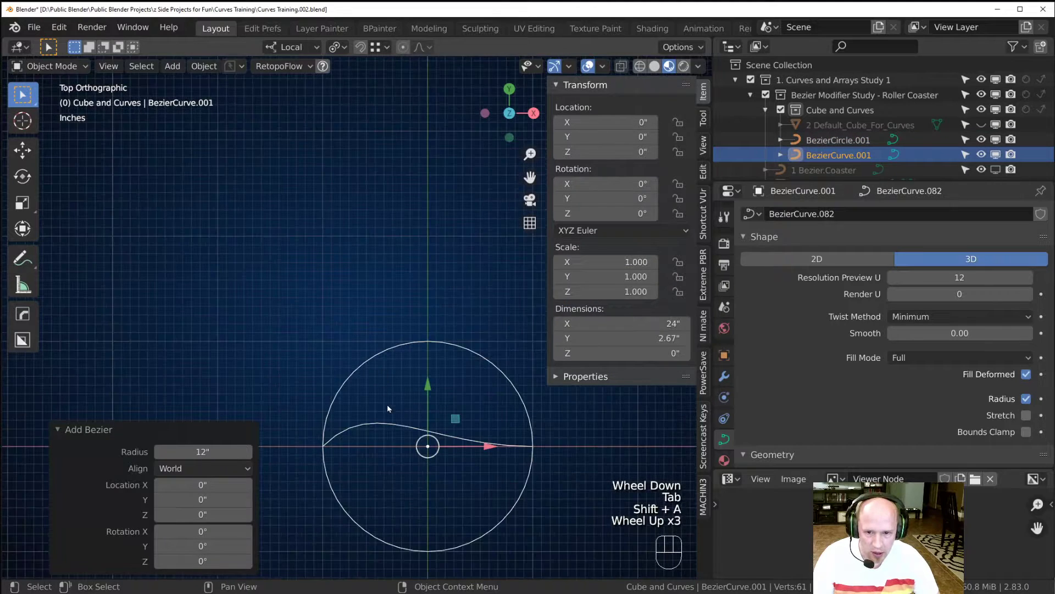
# Enter Edit Mode on the new Bezier curve and close it into a loop with Toggle Cyclic.
pyautogui.press('Tab')
pyautogui.moveTo(353, 402); pyautogui.dragTo(290, 304, button='middle')
pyautogui.moveTo(209, 68); pyautogui.dragTo(239, 207)
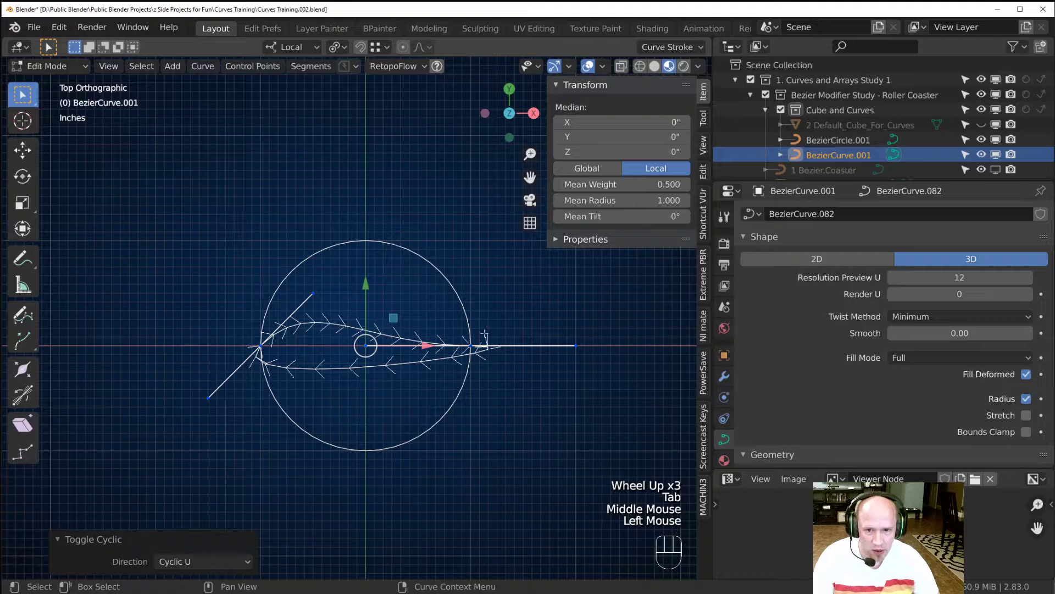
# Move the right-hand control point's outer handle to roughly straight below the point and set that handle's type to Vector.
pyautogui.doubleClick(575, 346)
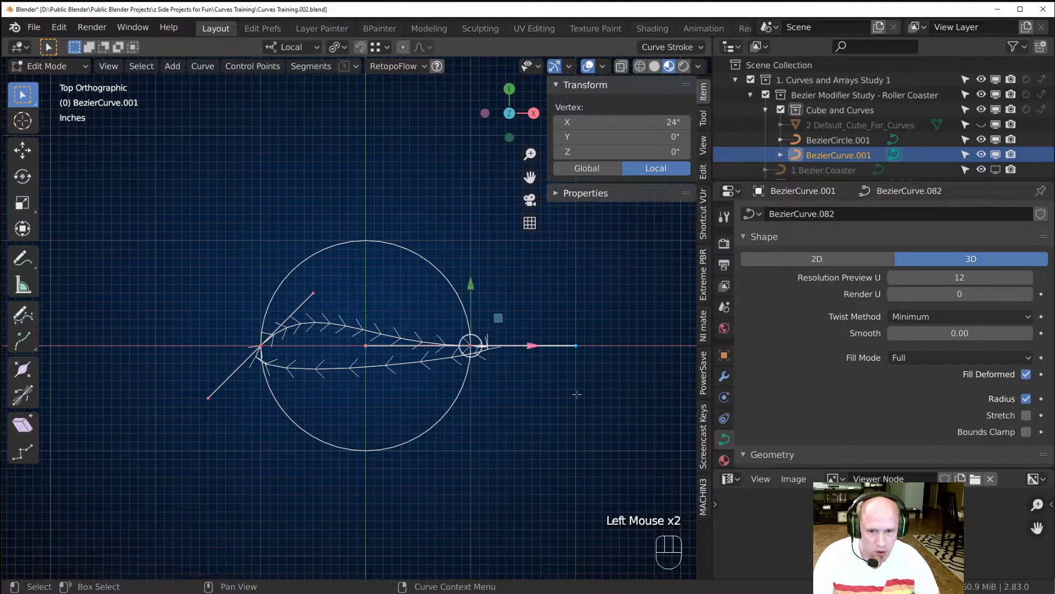
pyautogui.press('g')
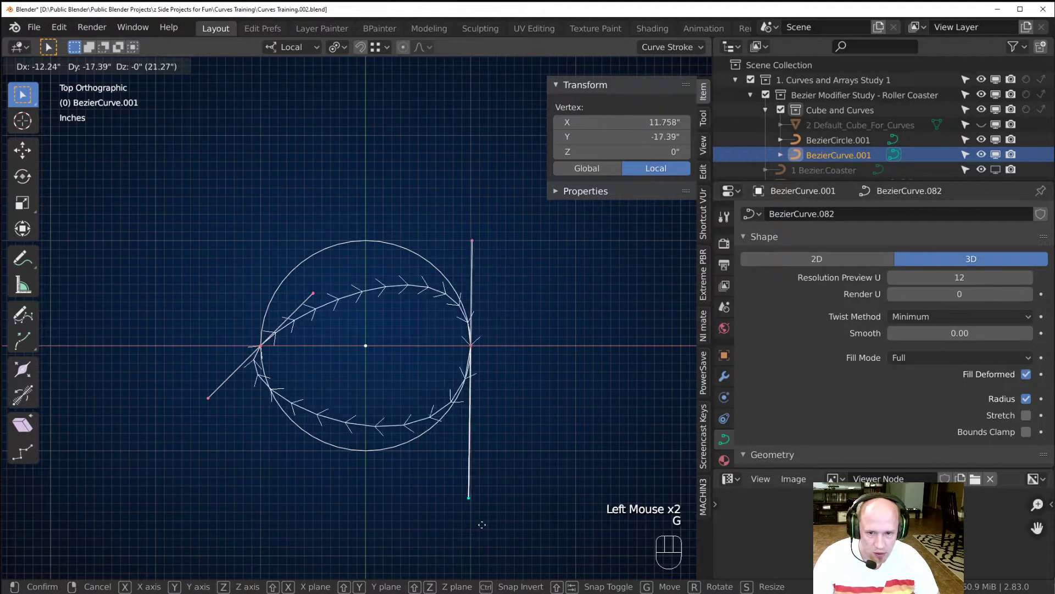
pyautogui.click(480, 440)
pyautogui.press('v')
pyautogui.click(477, 456)
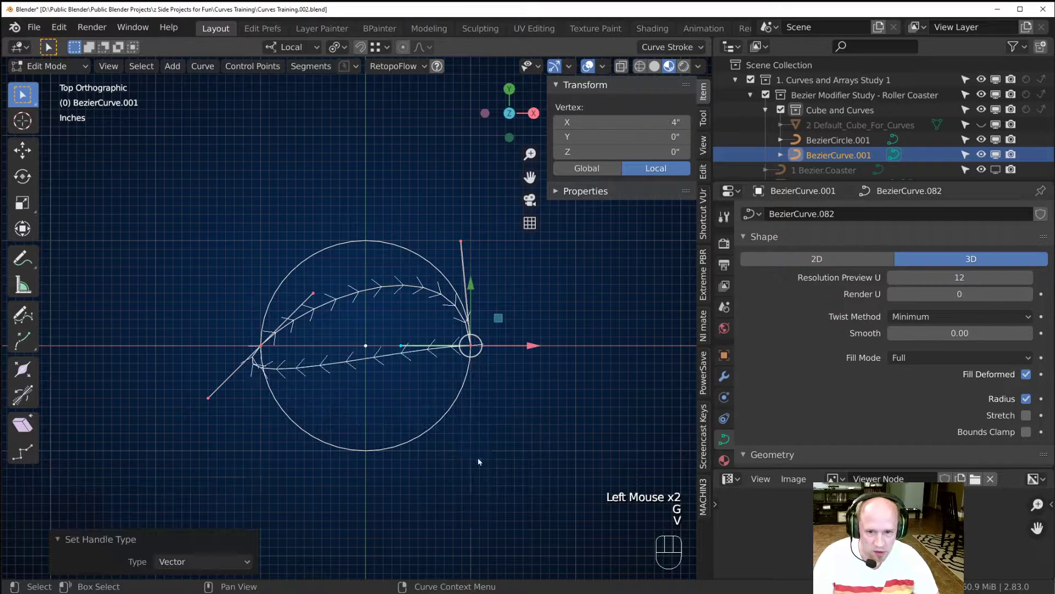
# Move the right point's Vector handle downward and the left point's lower handle to about X -13.4", Y -14.2" to approximate the circle.
pyautogui.press('g')
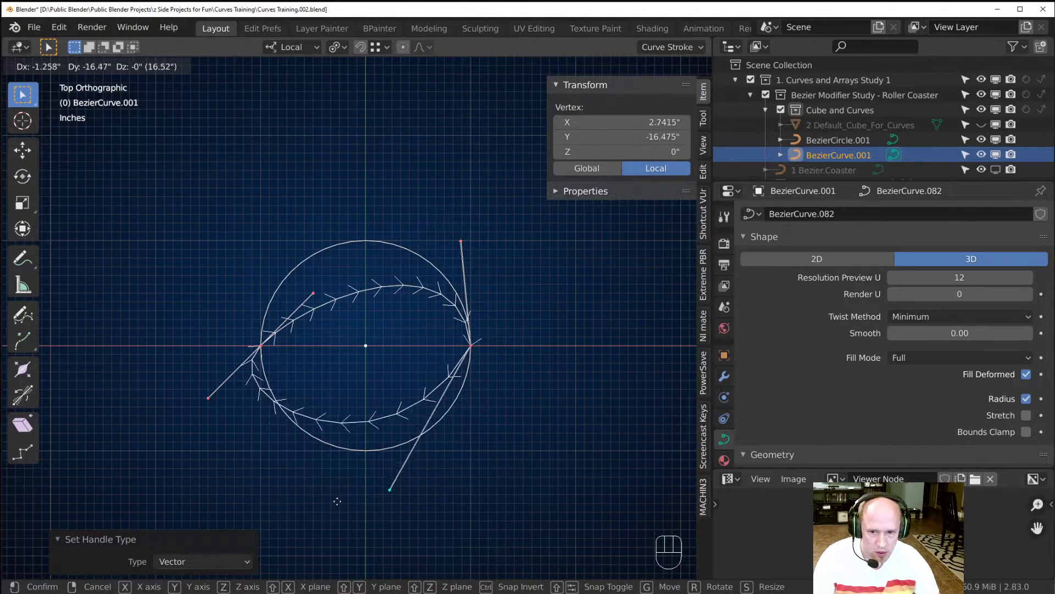
pyautogui.click(471, 343)
pyautogui.press('g')
pyautogui.click(304, 551)
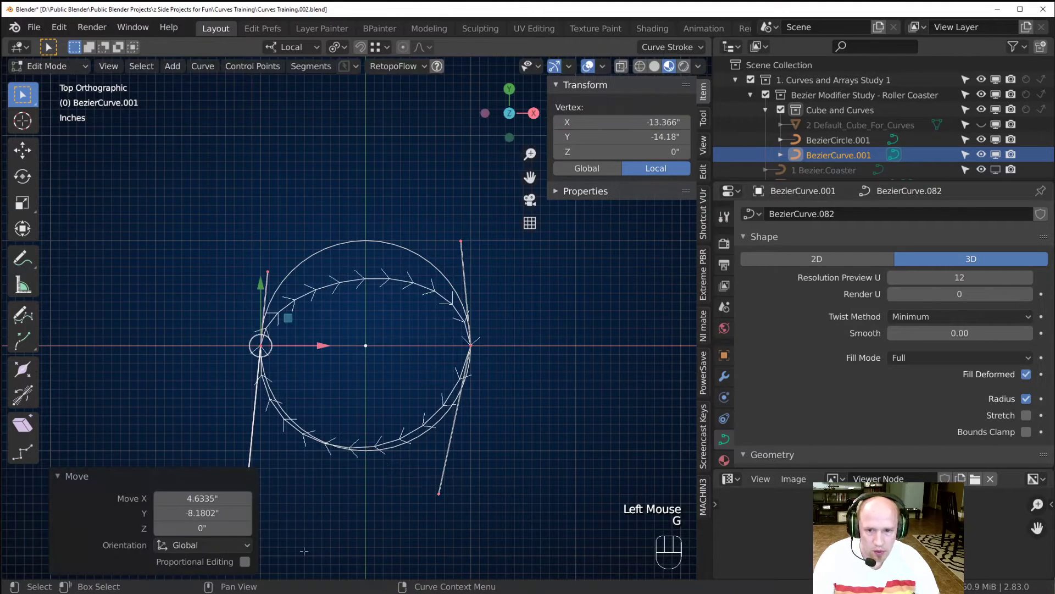
# Leave Edit Mode and delete both the closed Bezier curve and the Bezier circle.
pyautogui.press('Tab')
pyautogui.press('x')
pyautogui.click(330, 458)
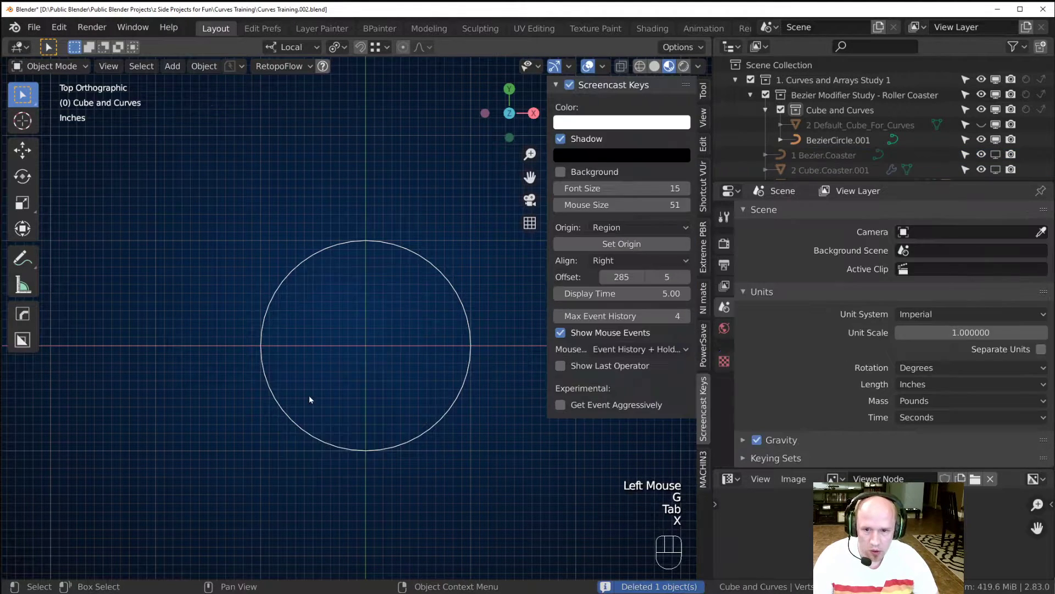
pyautogui.click(300, 430)
pyautogui.press('x')
pyautogui.click(300, 428)
# Add a fresh Bezier circle at the world origin.
pyautogui.scroll(-1, 329, 363)
pyautogui.middleClick(279, 374)
pyautogui.hotkey('shift', 'a')
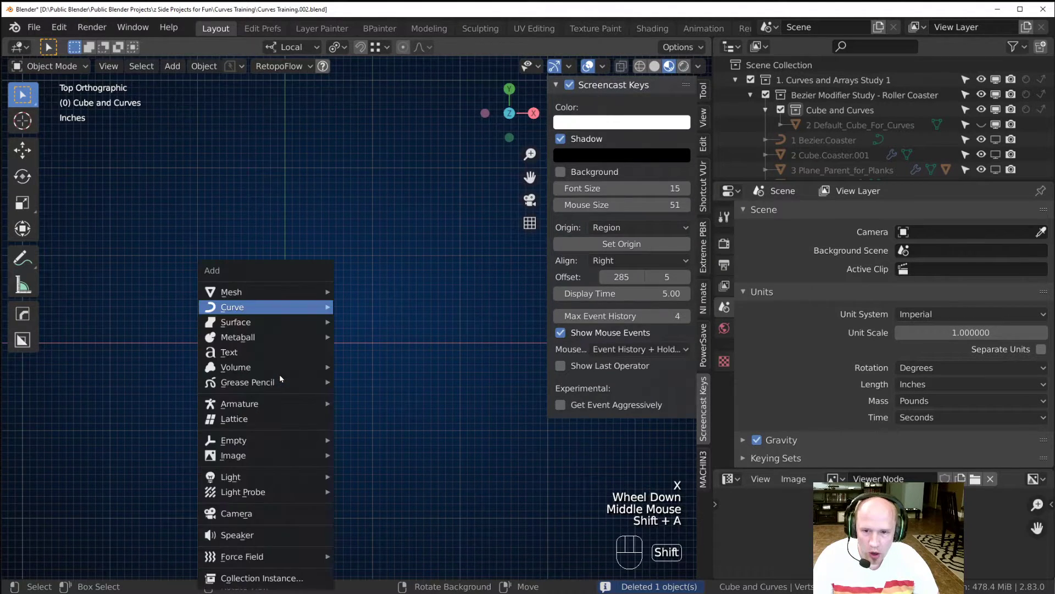
pyautogui.moveTo(308, 307)
pyautogui.click(365, 322)
pyautogui.moveTo(398, 407); pyautogui.dragTo(321, 428, button='middle')
pyautogui.scroll(1, 324, 426)
# Enter Edit Mode on the Bezier circle, select all its control points and rotate them 45°.
pyautogui.press('Tab')
pyautogui.moveTo(442, 428); pyautogui.dragTo(336, 426, button='middle')
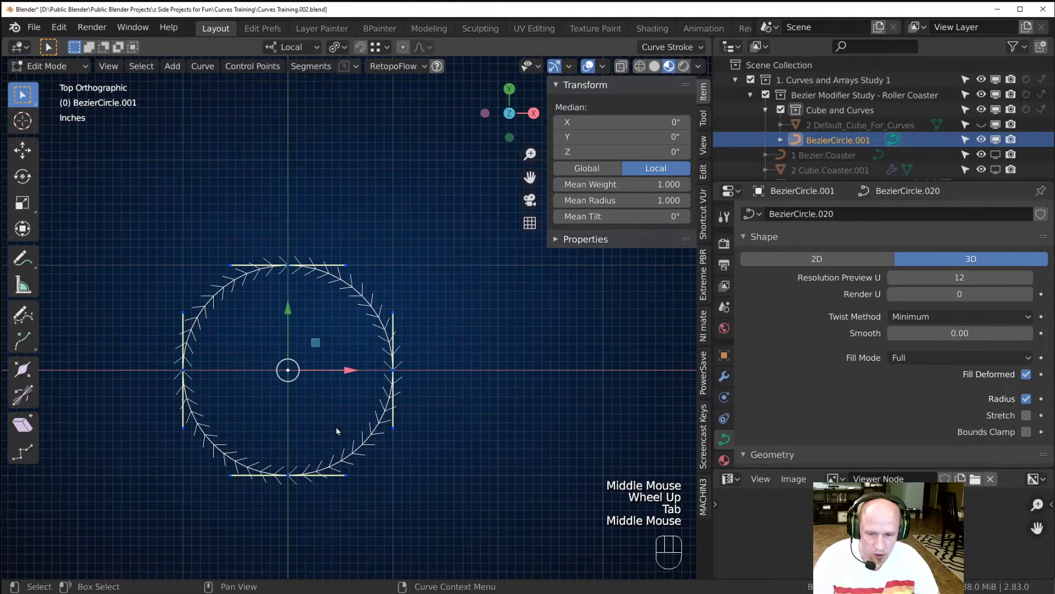
pyautogui.press('.')
pyautogui.press('a')
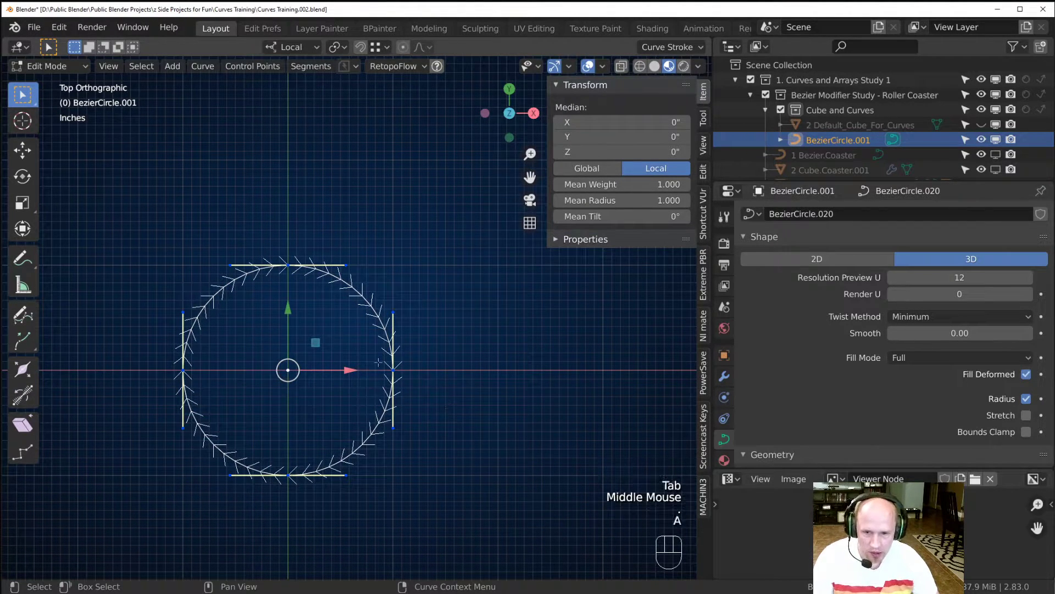
pyautogui.write('r')
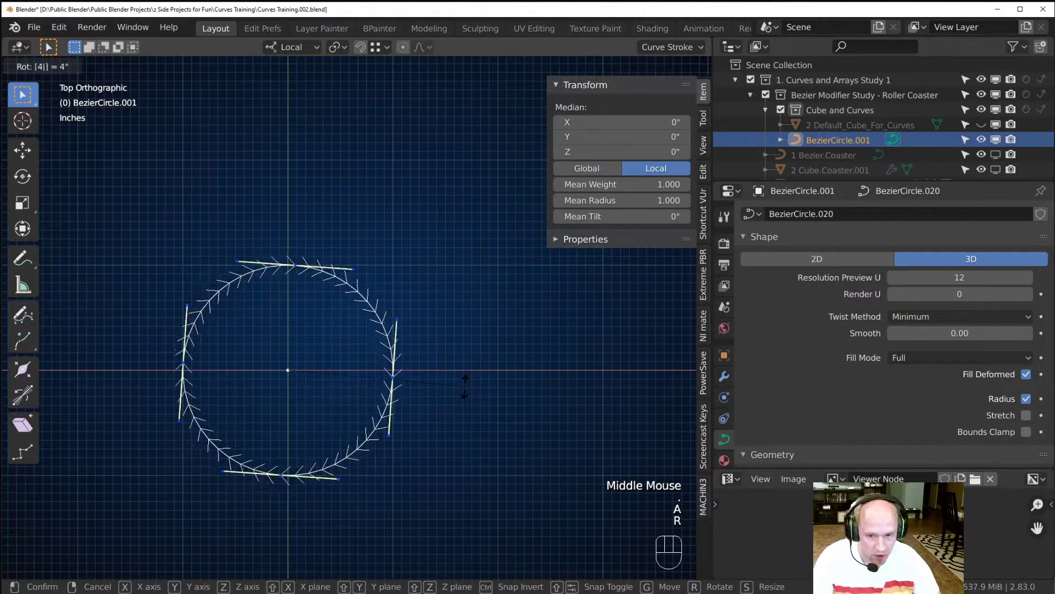
pyautogui.write('45')
pyautogui.press('Return')
# Scale the circle's control points to 0 about Individual Origins to form a square, and leave Edit Mode.
pyautogui.keyDown('shift'); pyautogui.moveTo(417, 404); pyautogui.dragTo(441, 384, button='middle'); pyautogui.keyUp('shift')
pyautogui.press('.')
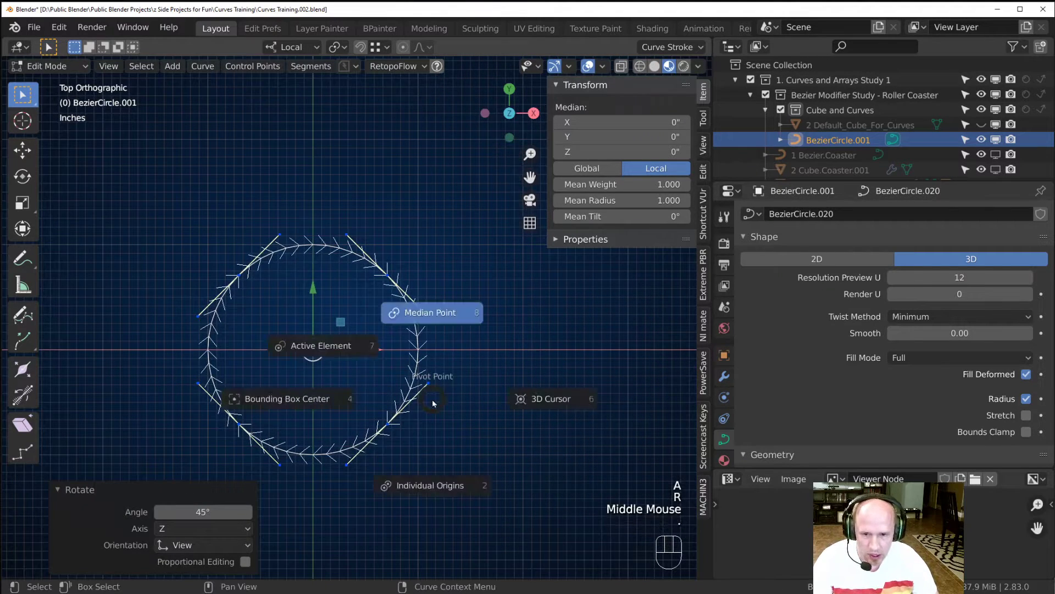
pyautogui.click(436, 491)
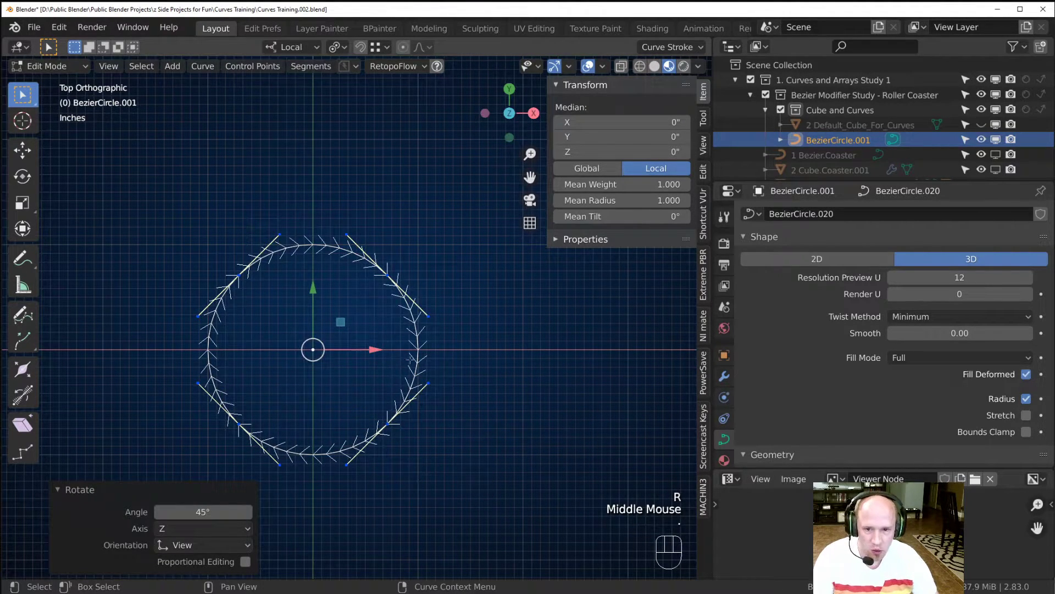
pyautogui.write('s')
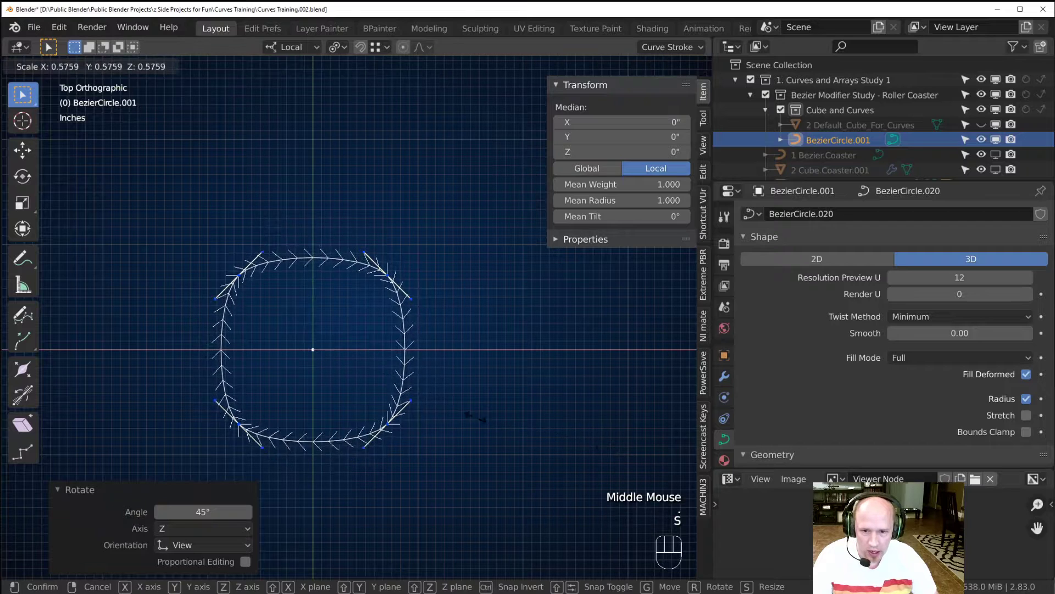
pyautogui.write('0')
pyautogui.press('Return')
pyautogui.press('Tab')
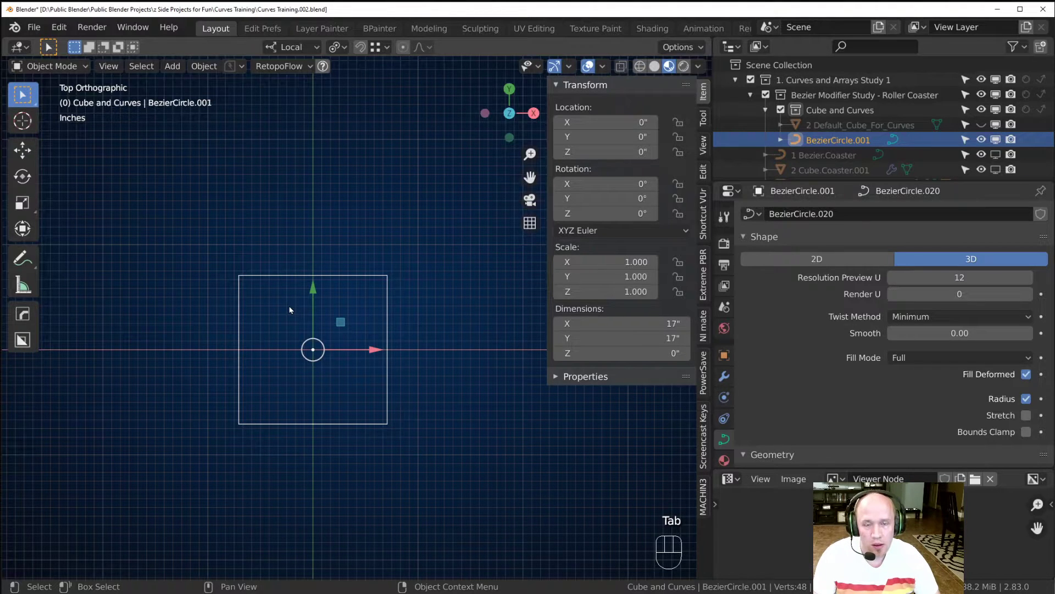
# Return to Edit Mode on the square curve and look over the handle type options.
pyautogui.scroll(-1, 326, 351)
pyautogui.moveTo(326, 351)
pyautogui.mouseDown(button='middle')
pyautogui.moveTo(412, 493)
pyautogui.moveTo(306, 344)
pyautogui.mouseUp(button='middle')
pyautogui.scroll(2, 412, 493)
pyautogui.press('Tab')
pyautogui.moveTo(325, 395); pyautogui.dragTo(351, 380, button='middle')
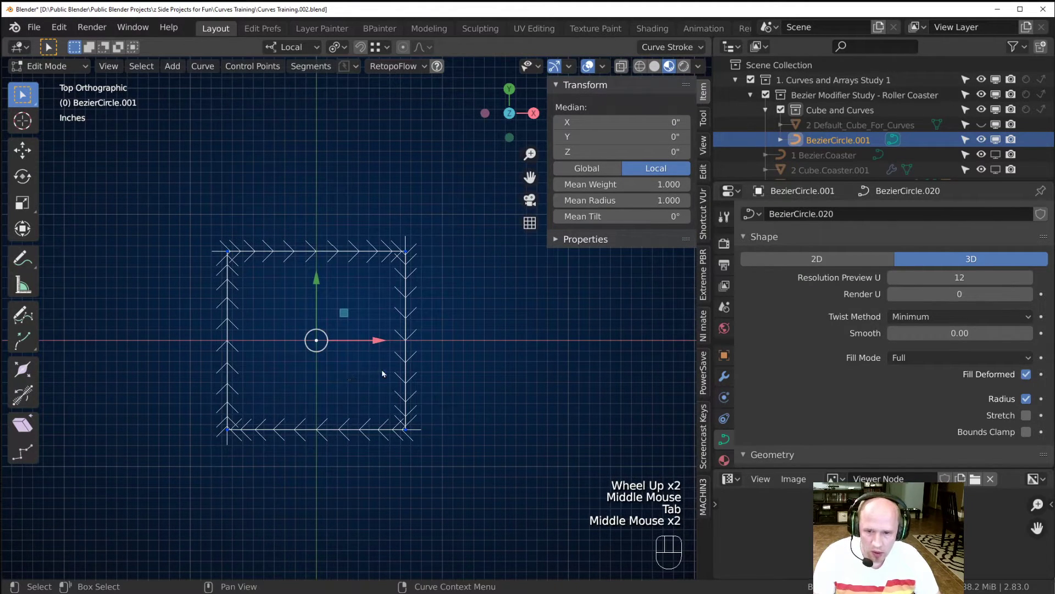
pyautogui.press('v')
pyautogui.click(355, 388)
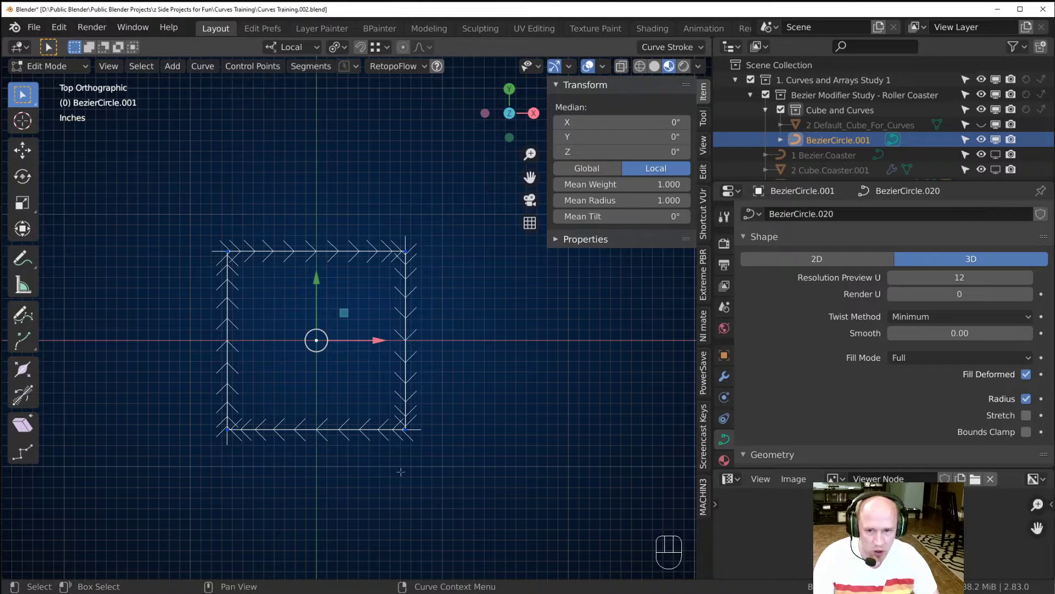
# Subdivide the square's right edge and move the new midpoint outward about 15.4" along X.
pyautogui.moveTo(390, 488); pyautogui.dragTo(459, 251)
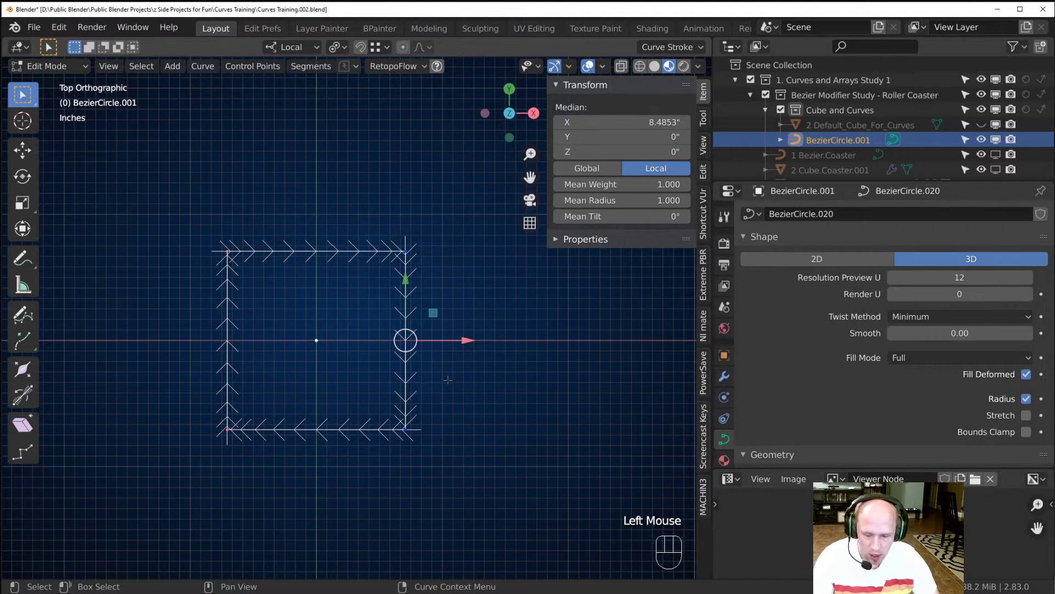
pyautogui.rightClick(418, 379)
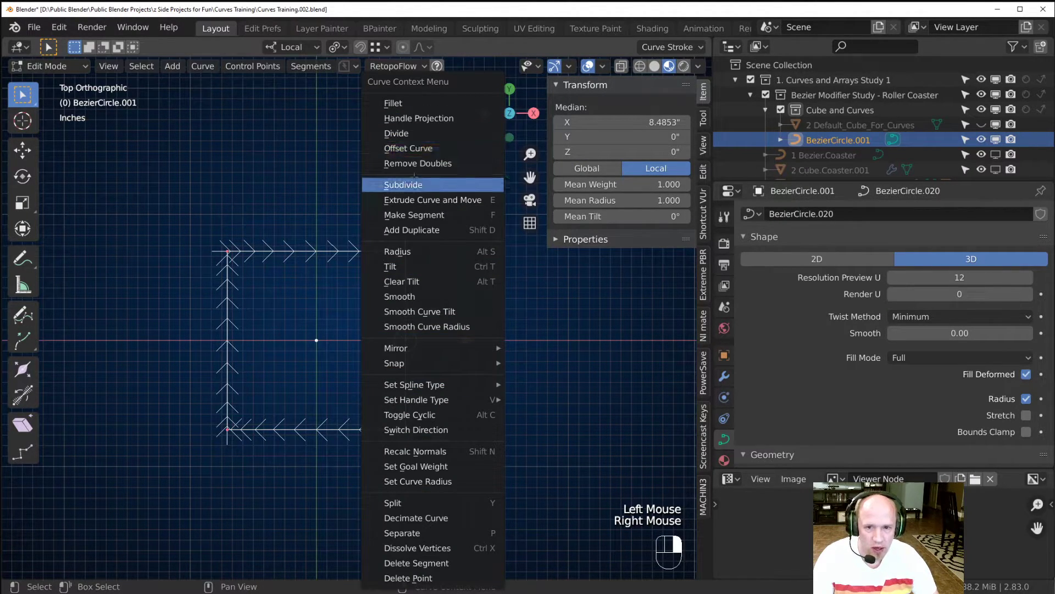
pyautogui.click(417, 184)
pyautogui.click(444, 406)
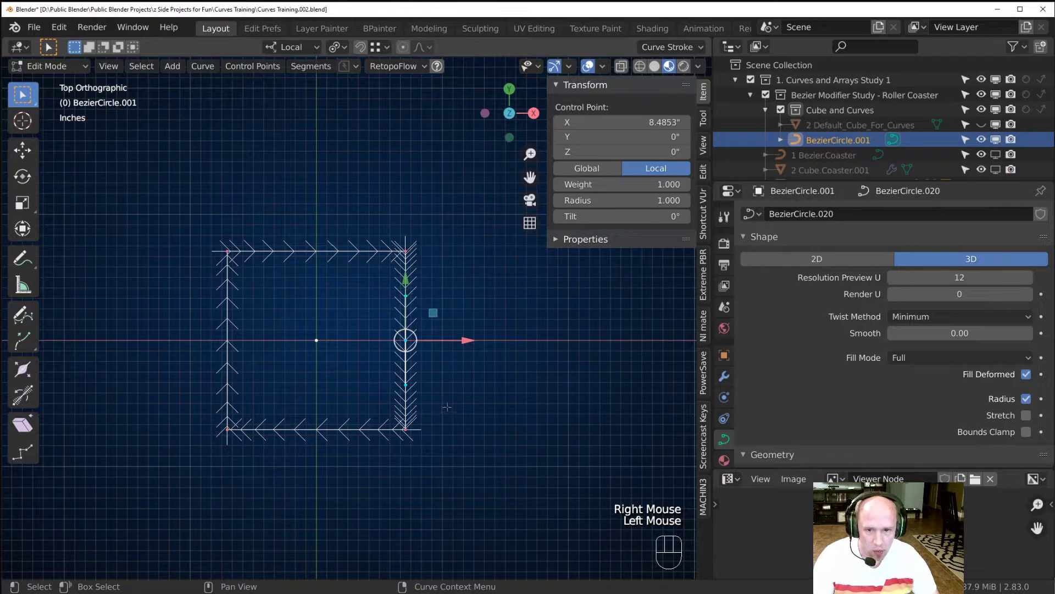
pyautogui.press('g')
pyautogui.click(609, 404)
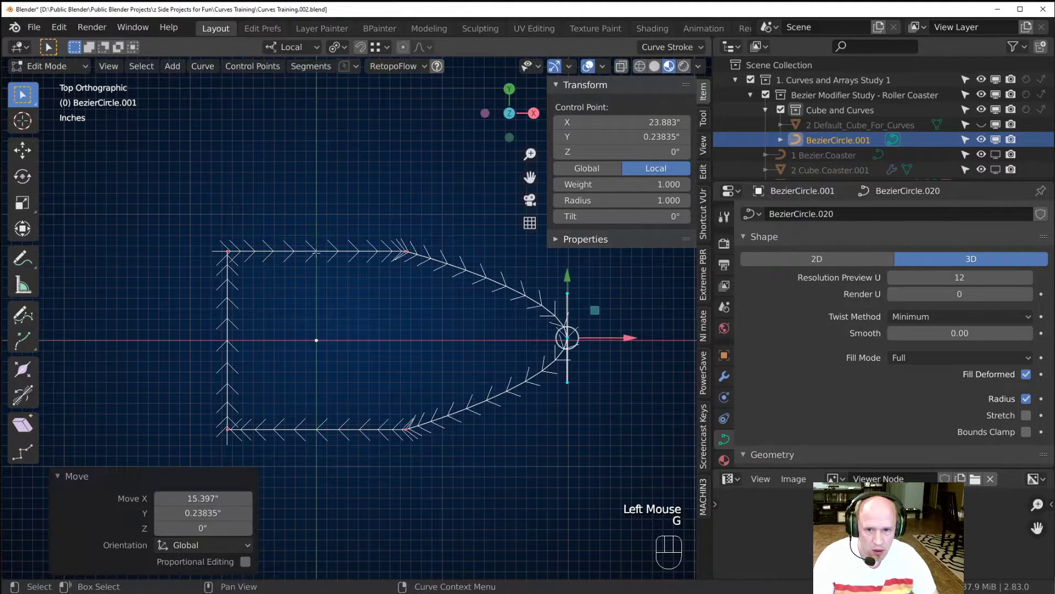
# Move the two control points of the left edge about 5.1" outward along negative X.
pyautogui.moveTo(169, 432); pyautogui.dragTo(265, 203)
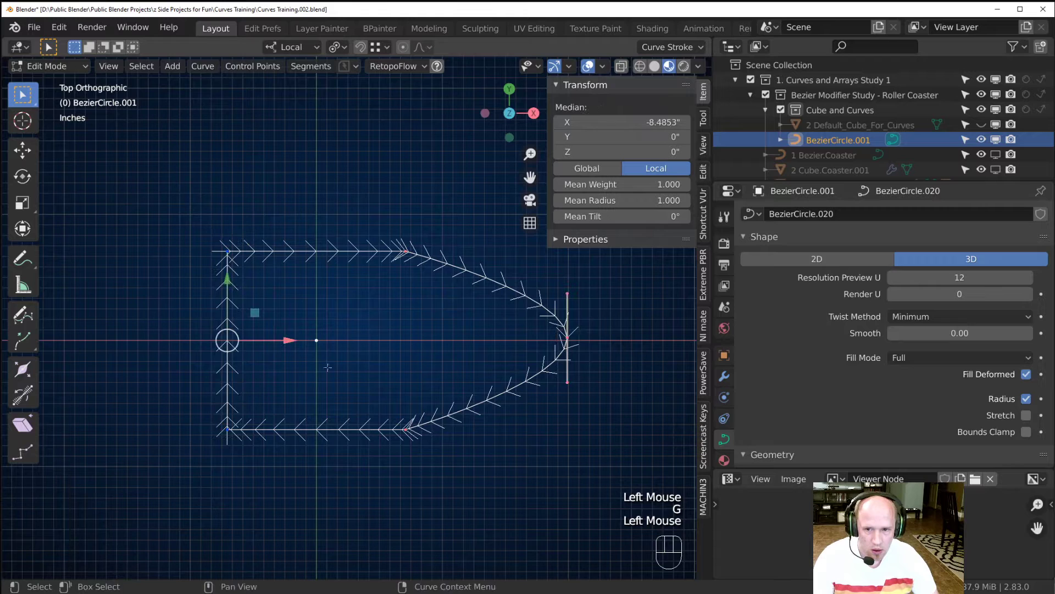
pyautogui.press('g')
pyautogui.click(174, 406)
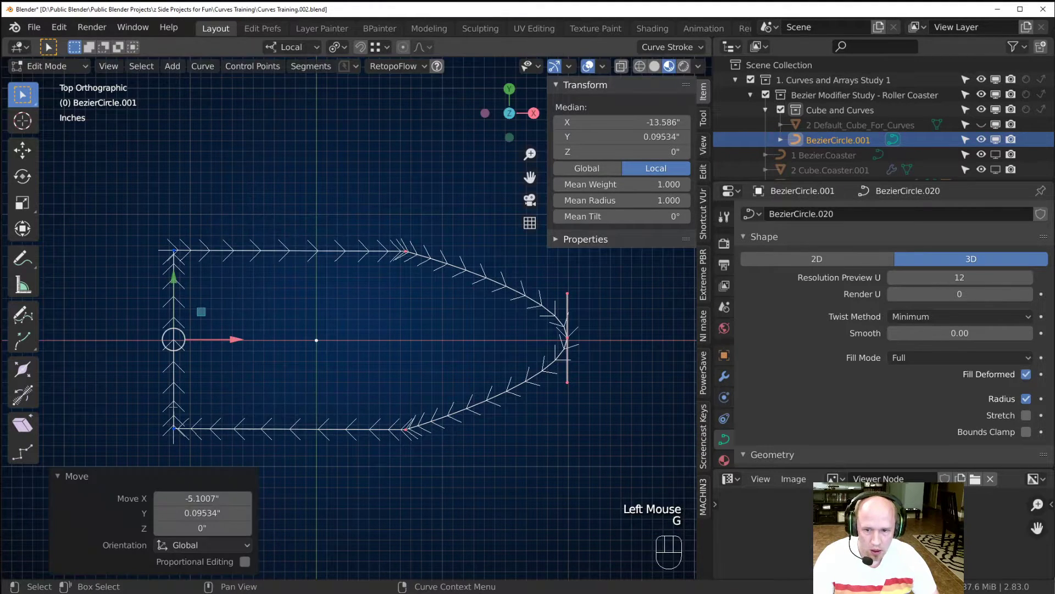
# Subdivide the left edge, try various numbers of cuts and set the count to 2.
pyautogui.rightClick(165, 412)
pyautogui.click(142, 190)
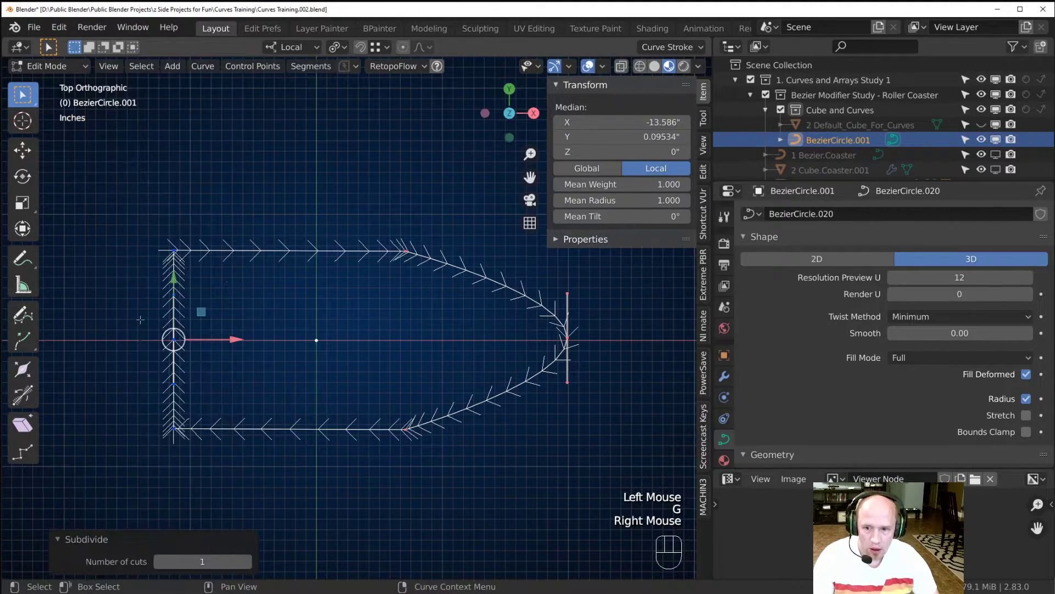
pyautogui.click(248, 561)
pyautogui.click(247, 561)
pyautogui.click(247, 561)
pyautogui.click(247, 561)
pyautogui.click(247, 561)
pyautogui.click(247, 562)
pyautogui.click(247, 561)
pyautogui.click(247, 561)
pyautogui.click(248, 562)
pyautogui.click(247, 561)
pyautogui.click(248, 561)
pyautogui.click(158, 561)
pyautogui.click(158, 561)
pyautogui.click(158, 561)
pyautogui.click(158, 561)
pyautogui.click(159, 561)
pyautogui.click(158, 562)
pyautogui.click(158, 561)
pyautogui.click(158, 561)
pyautogui.click(158, 561)
pyautogui.click(158, 561)
pyautogui.click(158, 561)
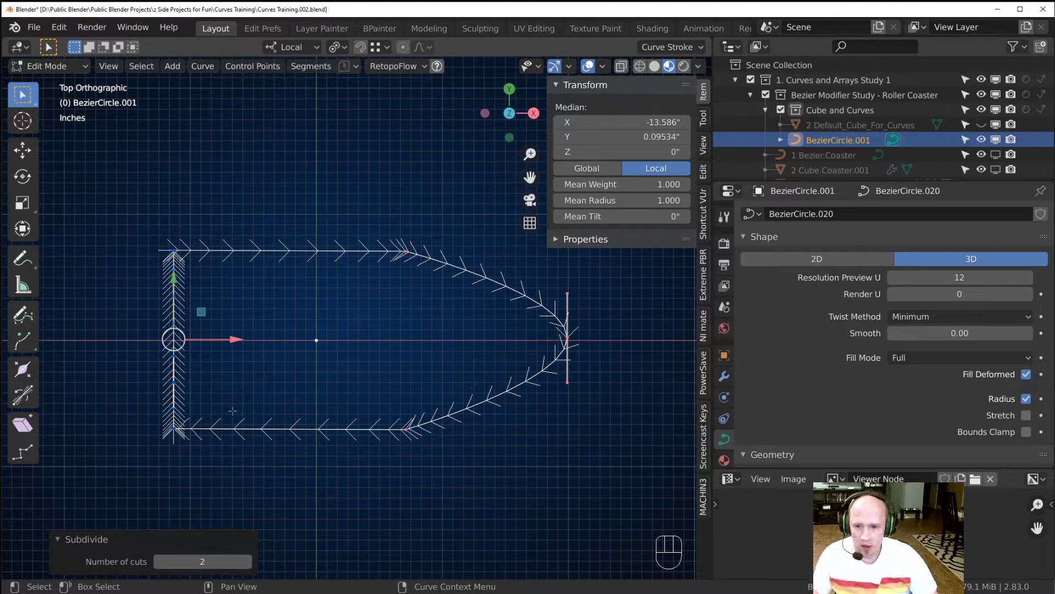
# Leave Edit Mode and delete the modified Bezier circle.
pyautogui.scroll(-1, 365, 431)
pyautogui.press('Tab')
pyautogui.press('x')
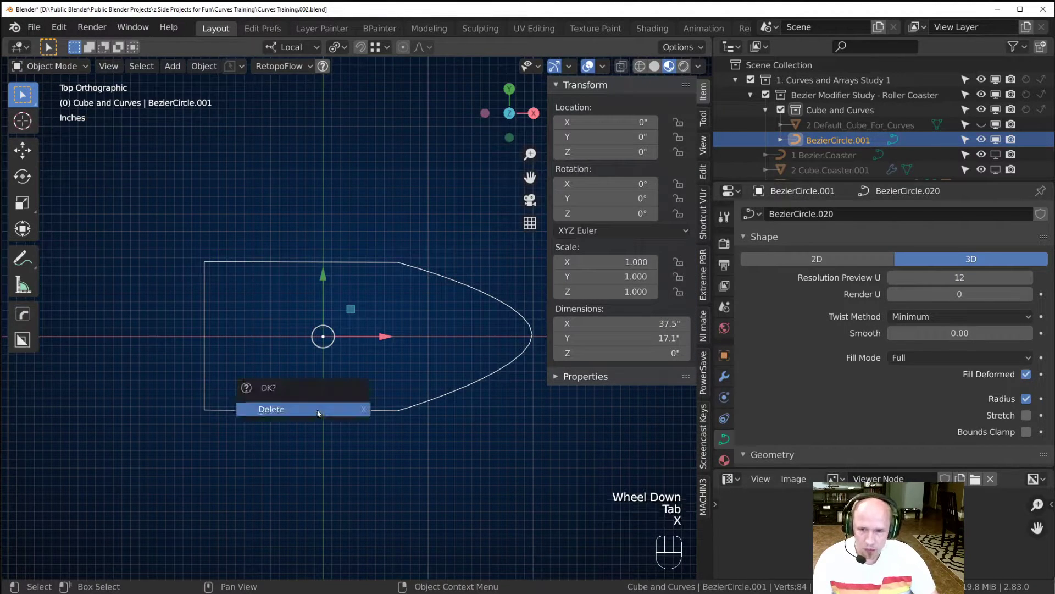
pyautogui.click(318, 410)
# Add a NURBS curve at the world origin and compare its look in Edit Mode and Object Mode.
pyautogui.hotkey('shift', 'a')
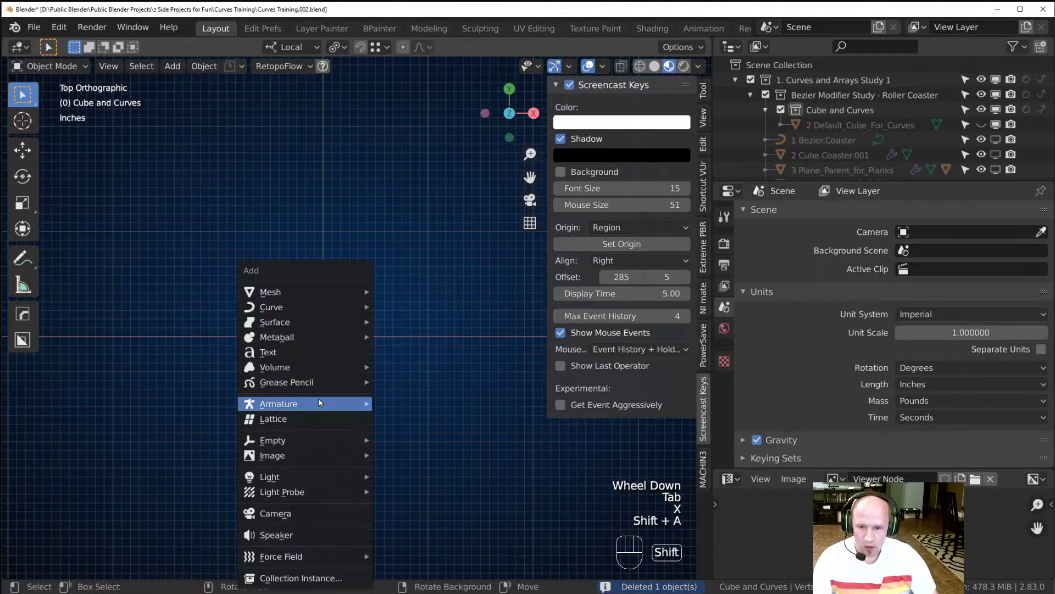
pyautogui.moveTo(330, 306)
pyautogui.click(468, 343)
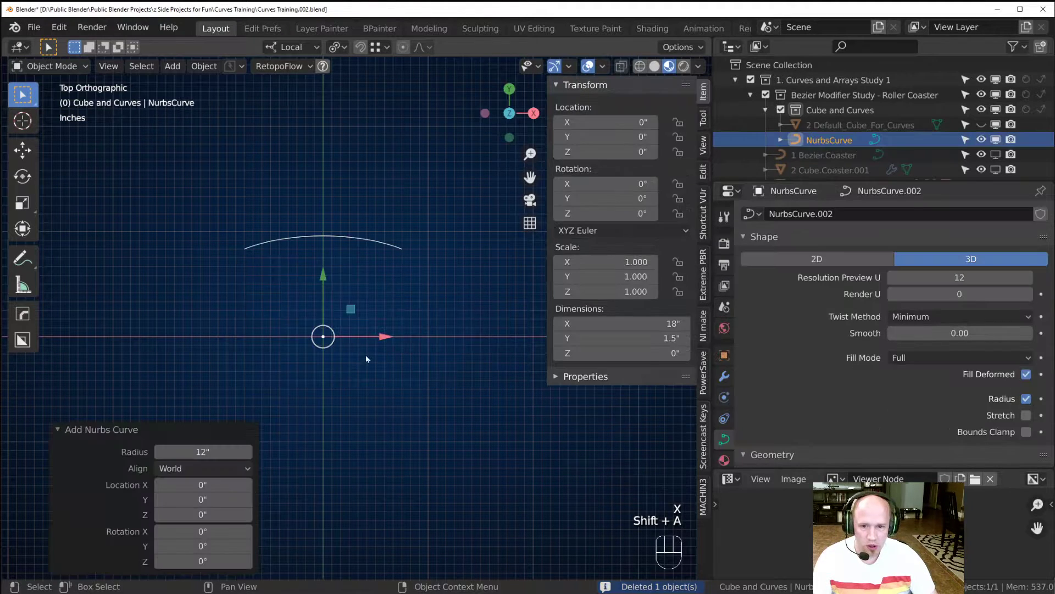
pyautogui.press('Tab')
pyautogui.moveTo(236, 296); pyautogui.dragTo(270, 332, button='middle')
pyautogui.scroll(2, 248, 364)
pyautogui.press('Tab')
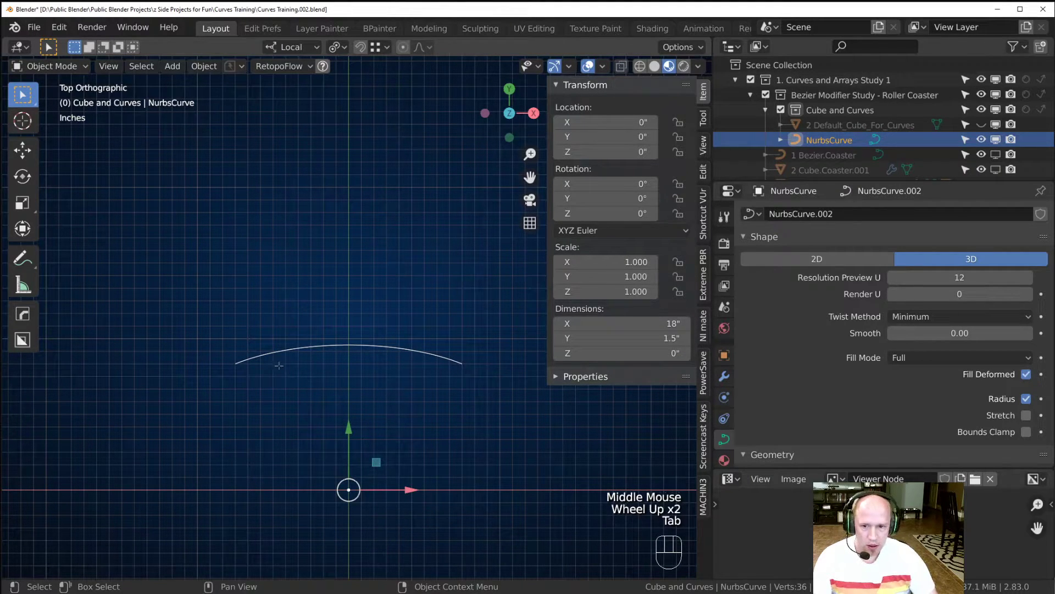
# Enter Edit Mode and reposition the NURBS curve's left end control point, then raise its upper-left control point.
pyautogui.press('Tab')
pyautogui.click(121, 489)
pyautogui.press('g')
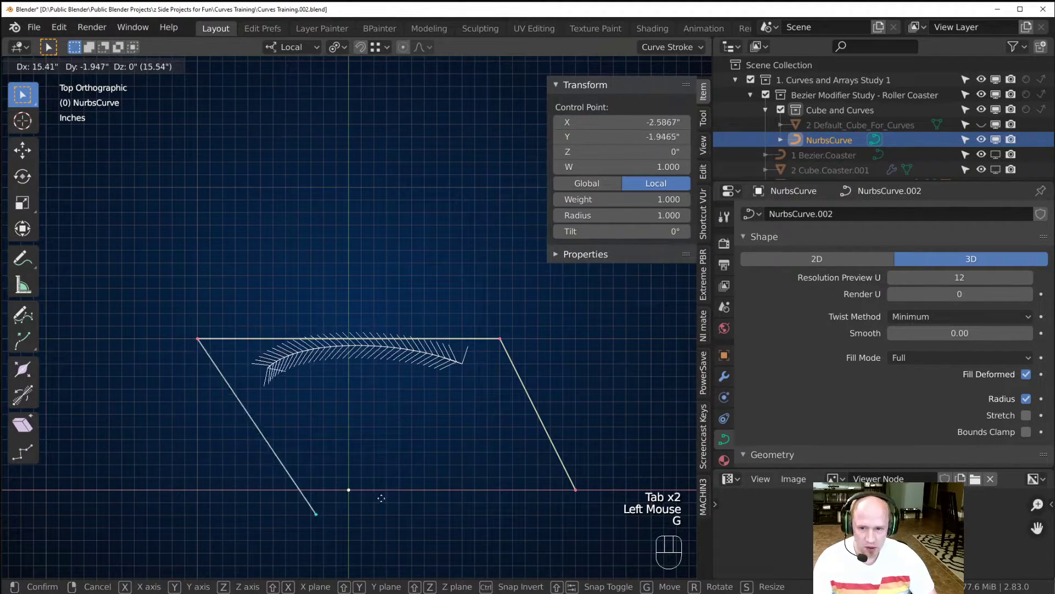
pyautogui.click(194, 351)
pyautogui.press('g')
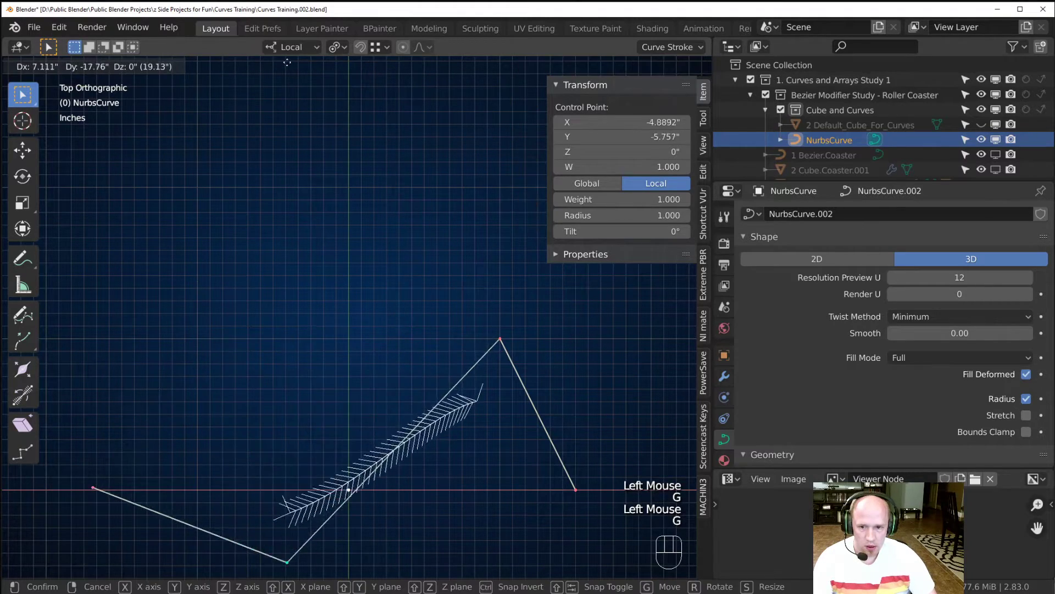
pyautogui.click(188, 242)
# Move the NURBS curve's upper-right control point to about X 10.9", Y 19.7".
pyautogui.click(500, 338)
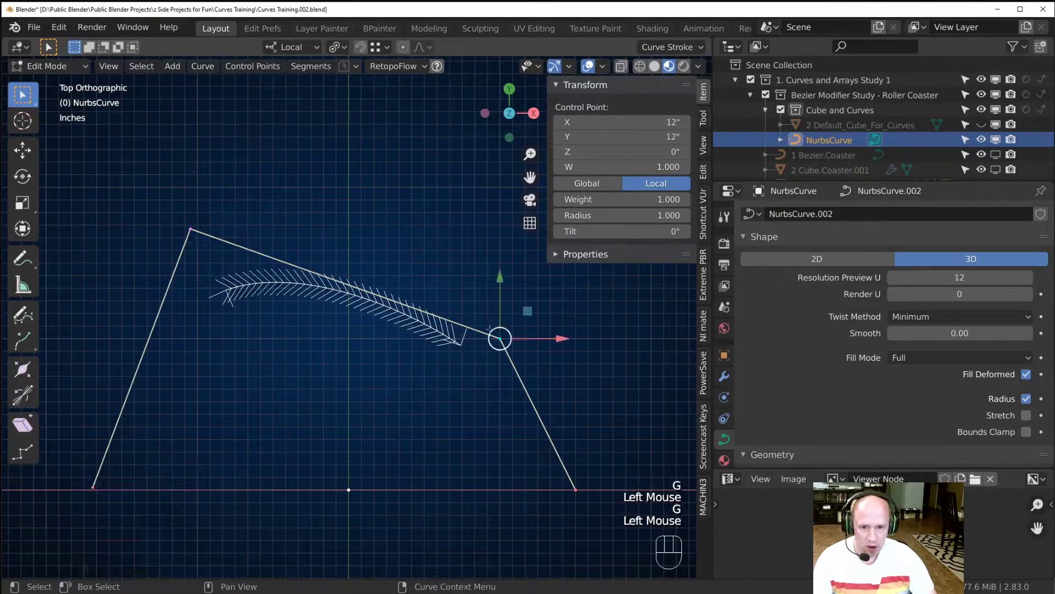
pyautogui.press('g')
pyautogui.click(476, 227)
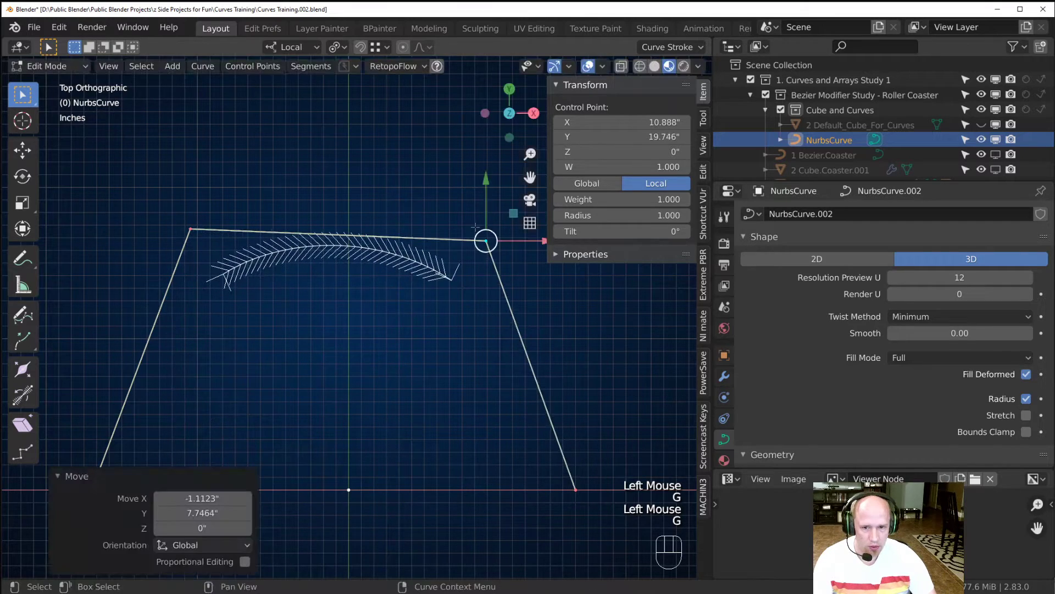
# Move the NURBS curve's right end control point to about X 16.4", Y 4.4".
pyautogui.click(555, 489)
pyautogui.press('g')
pyautogui.click(537, 429)
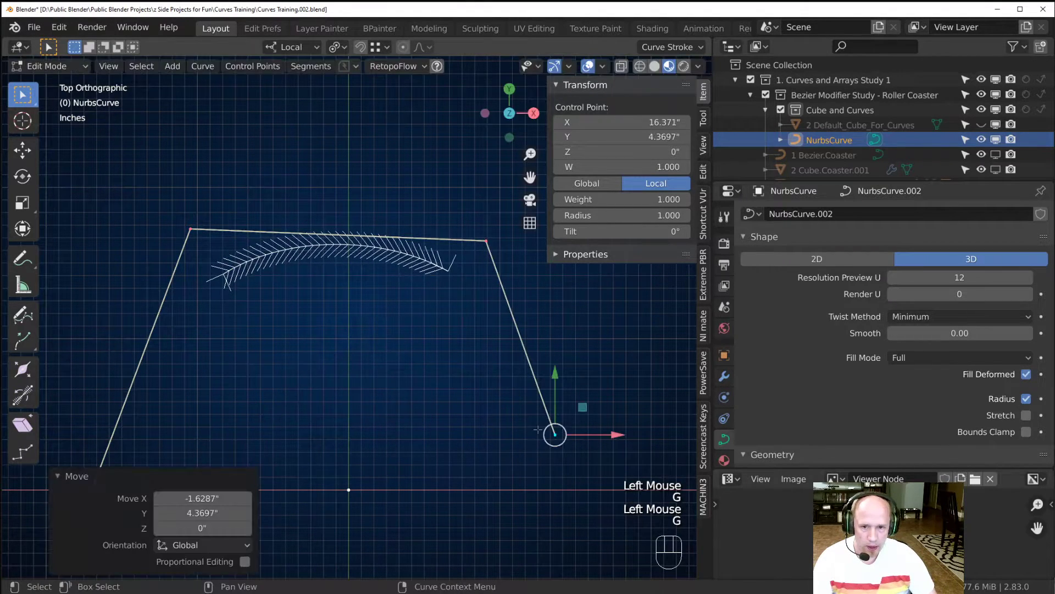
# Leave Edit Mode, add a Bezier curve at the world origin and open it in Edit Mode.
pyautogui.press('Tab')
pyautogui.hotkey('shift', 'a')
pyautogui.moveTo(385, 307)
pyautogui.click(463, 311)
pyautogui.press('Tab')
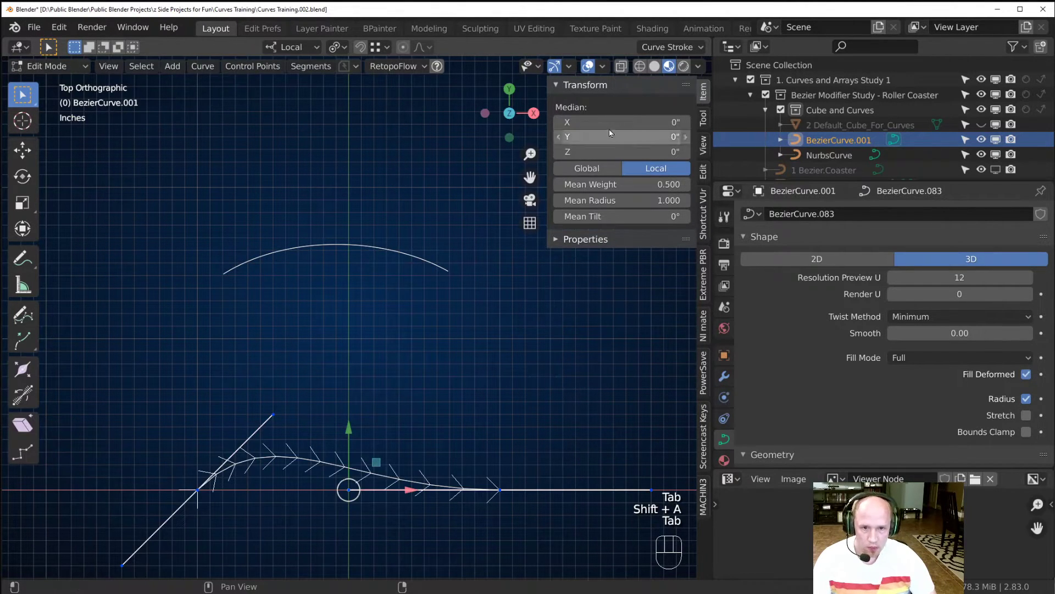
# Move the Bezier curve's left control point to about X -15.9" and change its Z coordinate.
pyautogui.moveTo(120, 552); pyautogui.dragTo(211, 472)
pyautogui.moveTo(621, 122); pyautogui.dragTo(610, 152)
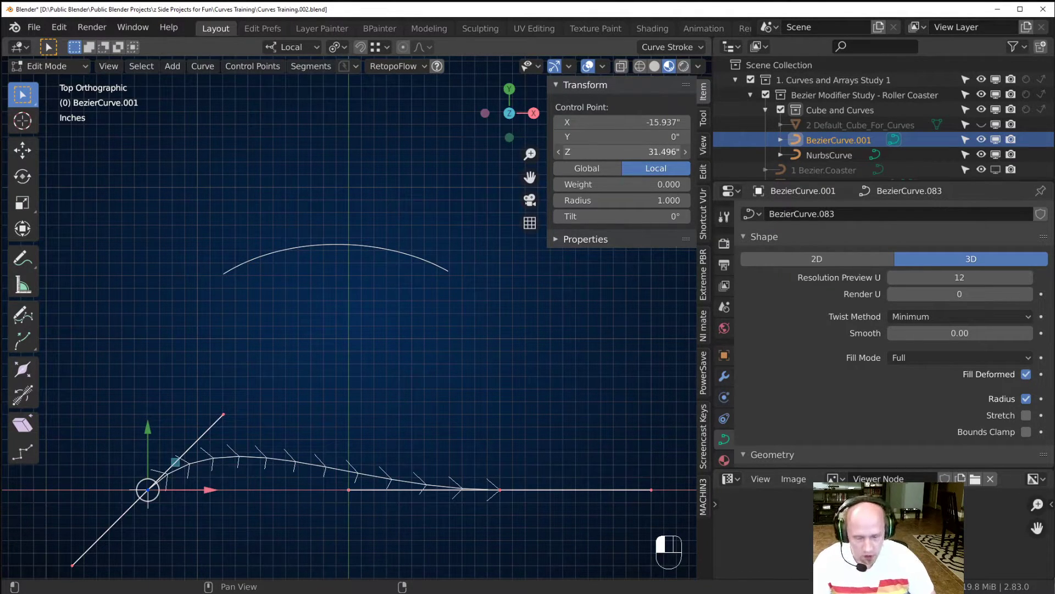
pyautogui.moveTo(610, 152); pyautogui.dragTo(606, 152)
# Switch to editing the NURBS curve and set W to 7.14 on its left end point and 1.59 on its upper-left point.
pyautogui.press('Tab')
pyautogui.click(342, 242)
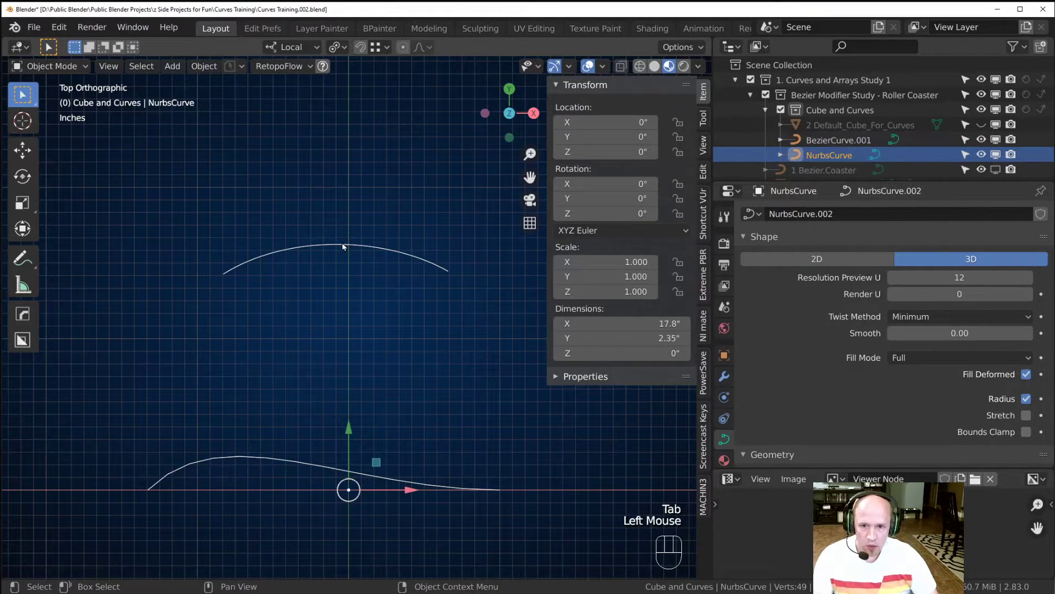
pyautogui.press('Tab')
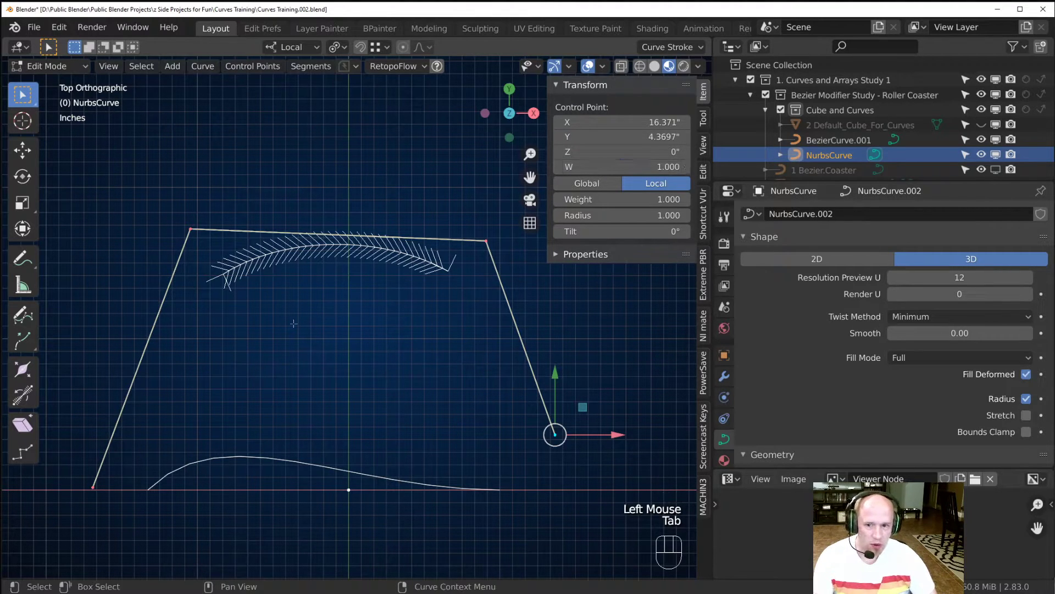
pyautogui.click(93, 487)
pyautogui.moveTo(621, 167); pyautogui.dragTo(652, 166)
pyautogui.click(190, 229)
pyautogui.moveTo(588, 167); pyautogui.dragTo(582, 167)
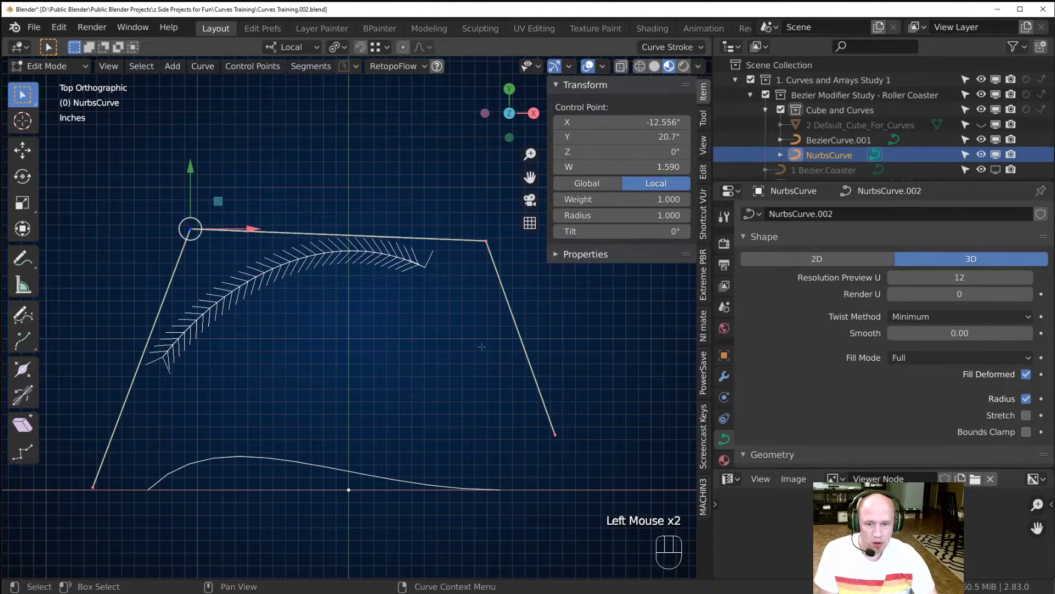
# Try changing the W value for all NURBS control points together, and for the upper-right point alone.
pyautogui.press('a')
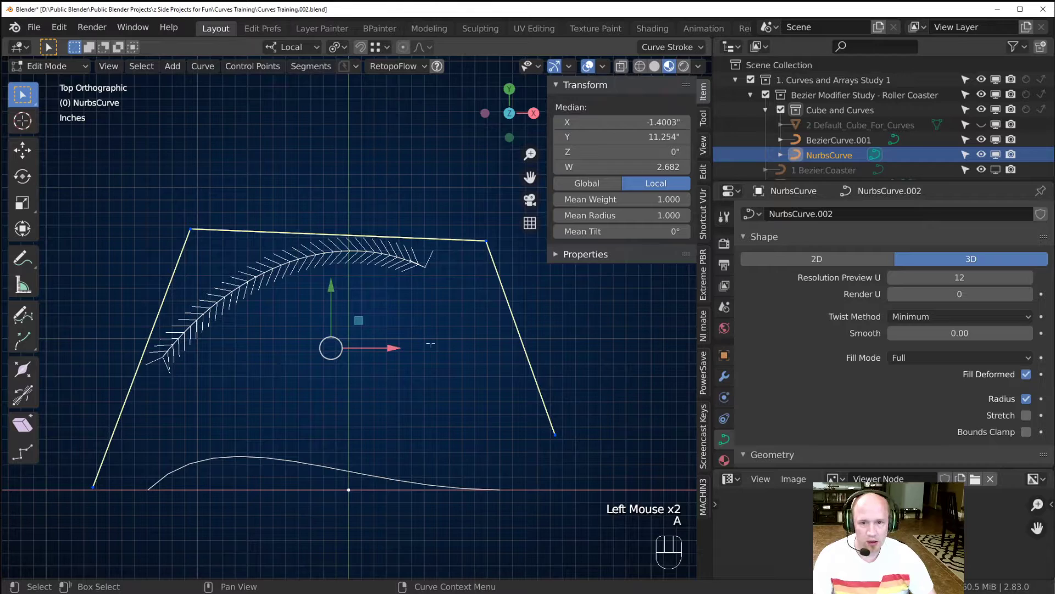
pyautogui.moveTo(593, 167); pyautogui.dragTo(592, 167)
pyautogui.click(486, 240)
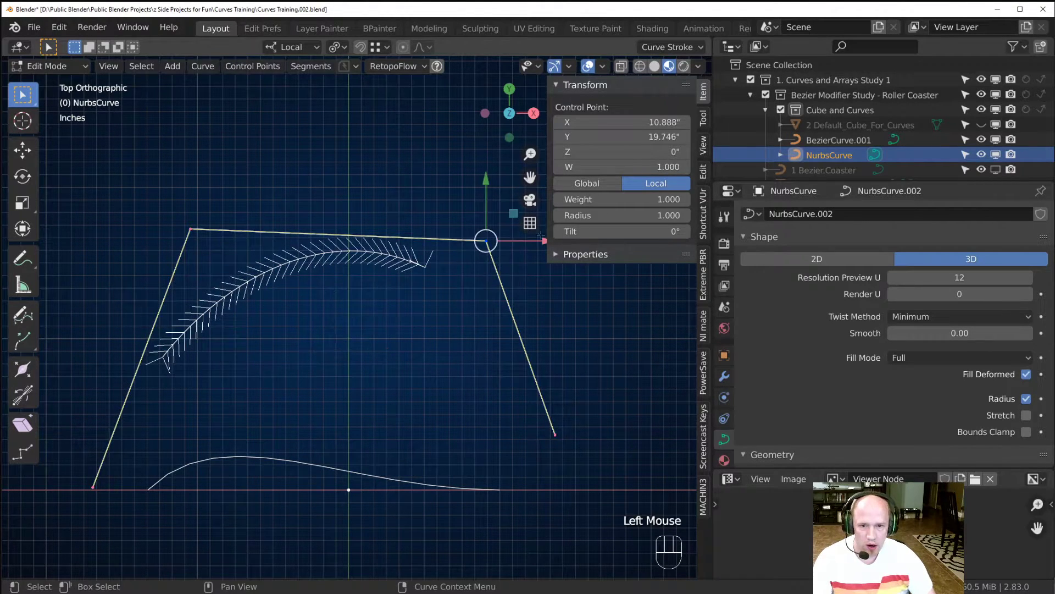
pyautogui.doubleClick(601, 166)
pyautogui.moveTo(596, 168); pyautogui.dragTo(627, 167)
pyautogui.press('Escape')
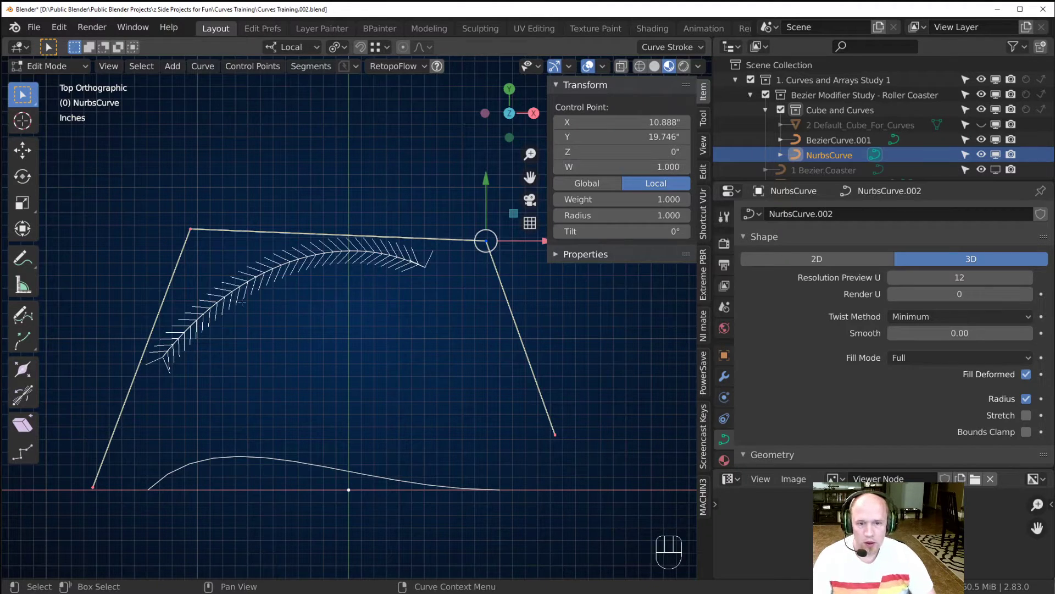
# Toggle out of and back into Edit Mode, and move the NURBS curve's left end point to about X -16.6", Y 1.8".
pyautogui.press('Tab')
pyautogui.press('Tab')
pyautogui.click(106, 460)
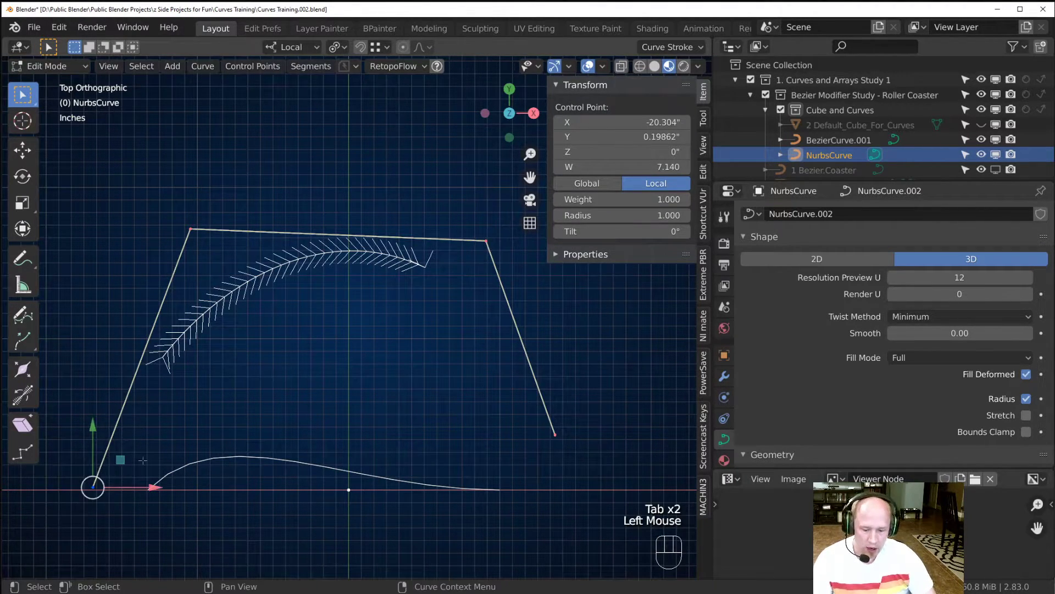
pyautogui.press('g')
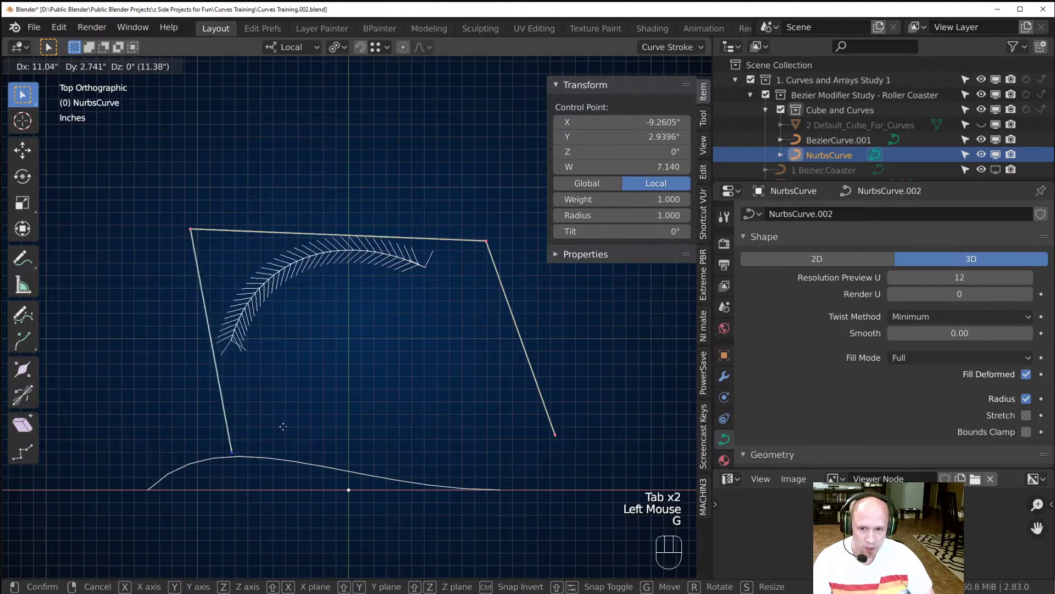
pyautogui.click(200, 440)
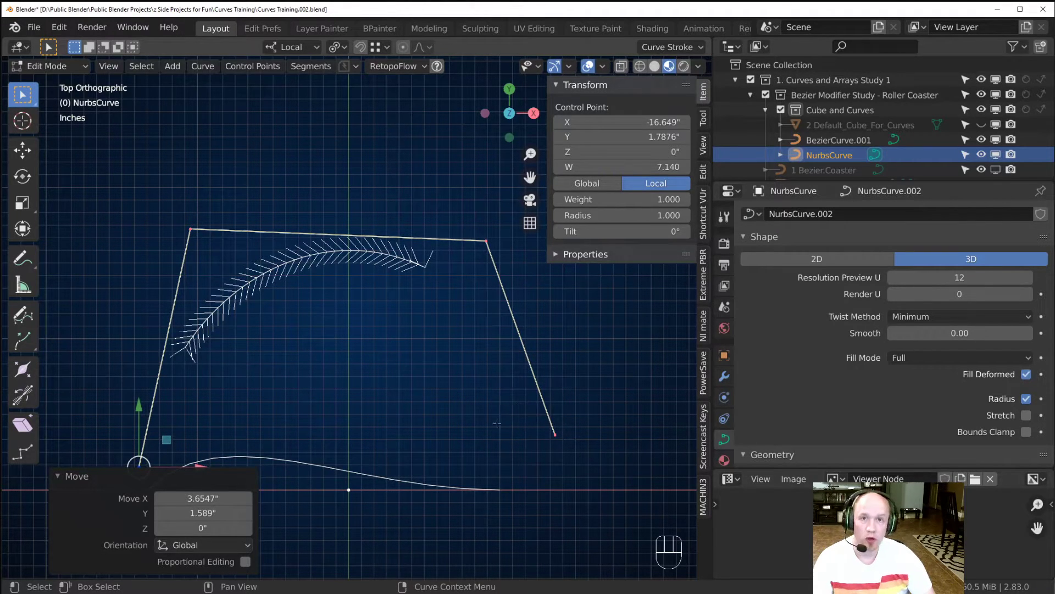
# Extrude the NURBS curve's right end point to a new control point at about X 37.3", Y 5.8".
pyautogui.click(562, 443)
pyautogui.scroll(-1, 562, 442)
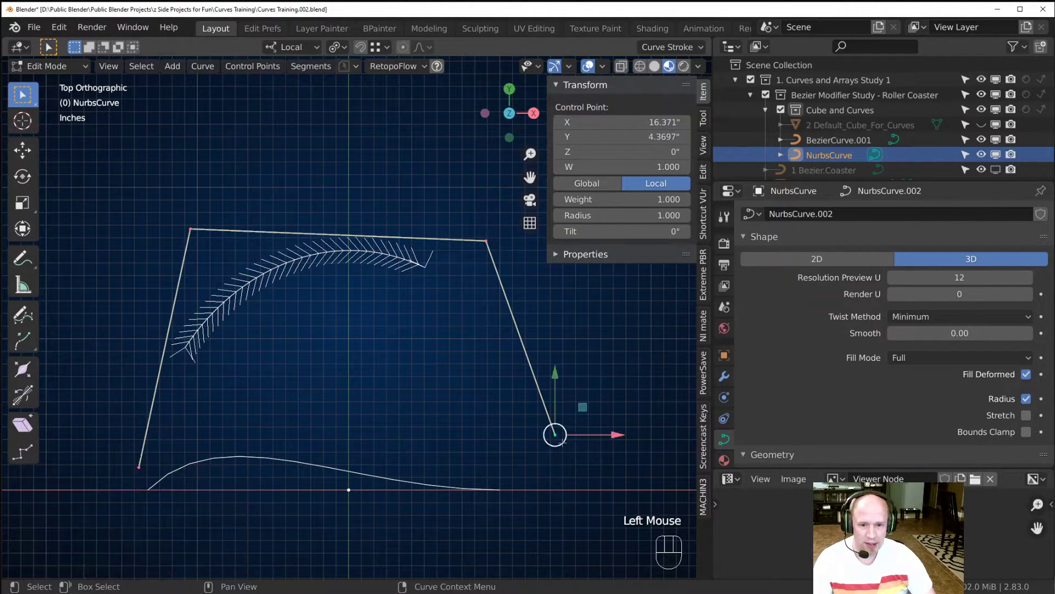
pyautogui.keyDown('shift'); pyautogui.moveTo(468, 399); pyautogui.dragTo(354, 370, button='middle'); pyautogui.keyUp('shift')
pyautogui.press('e')
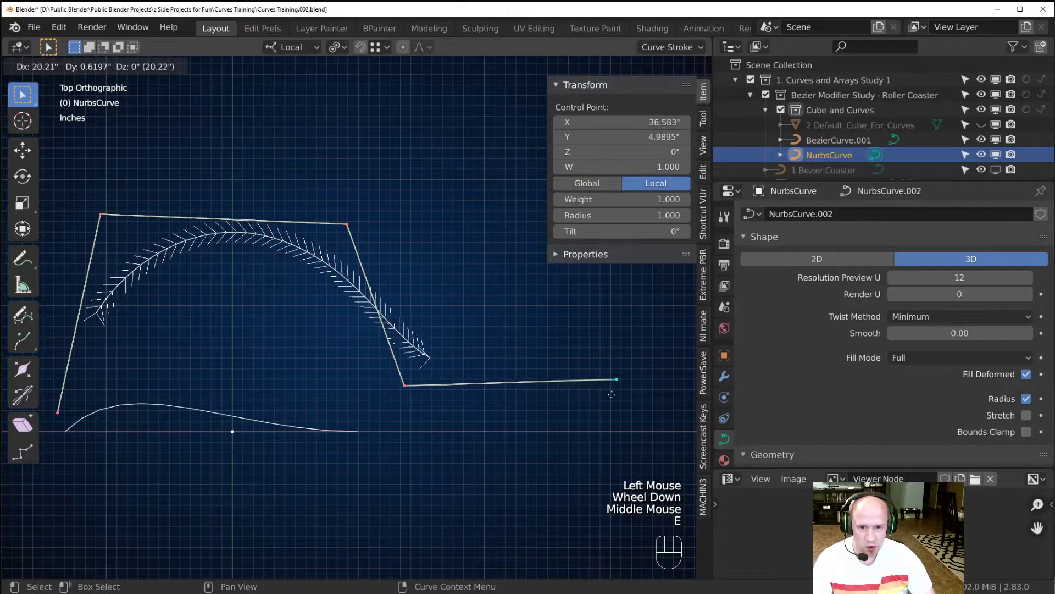
pyautogui.click(609, 388)
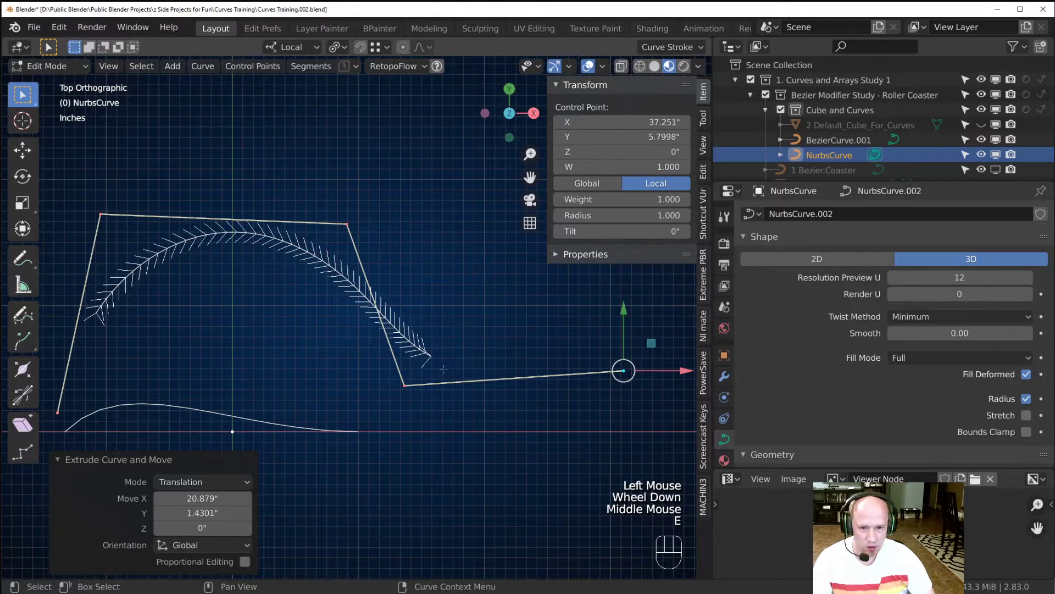
# Check the W values of the two control points on the extruded segment.
pyautogui.click(404, 386)
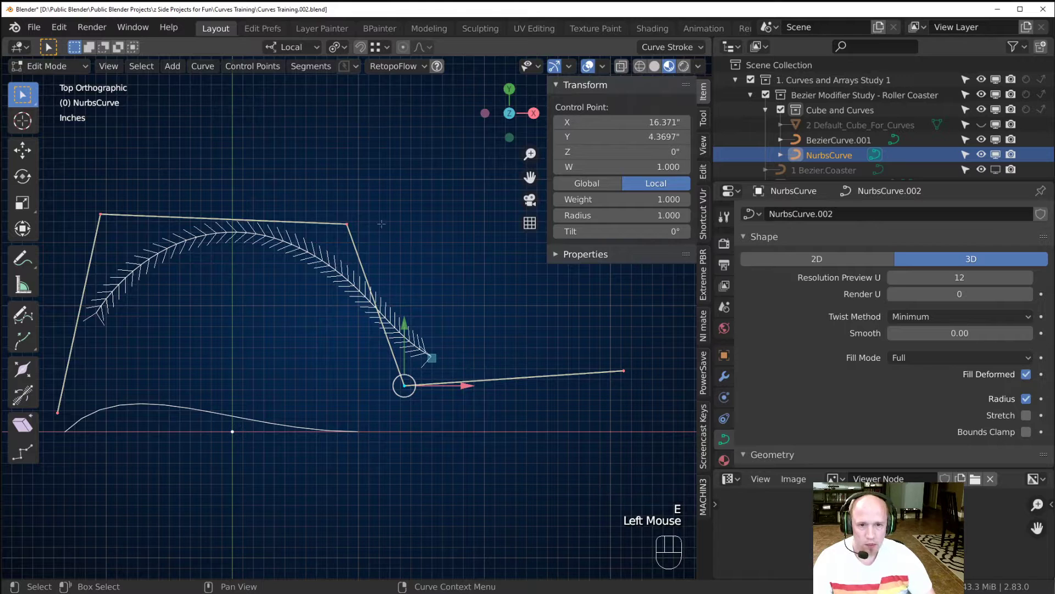
pyautogui.click(627, 368)
pyautogui.moveTo(589, 170)
pyautogui.mouseDown()
pyautogui.moveTo(633, 170)
pyautogui.moveTo(589, 167)
pyautogui.mouseUp()
pyautogui.scroll(-2, 222, 418)
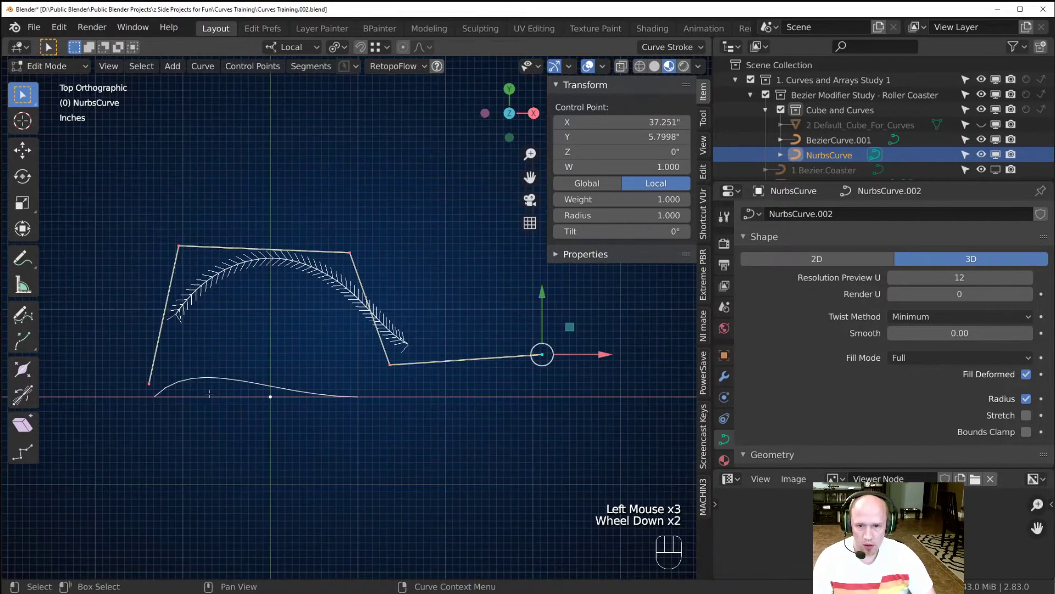
# Apply the Automatic handle type to the NURBS curve's upper-left control point.
pyautogui.moveTo(222, 418); pyautogui.dragTo(310, 418, button='middle')
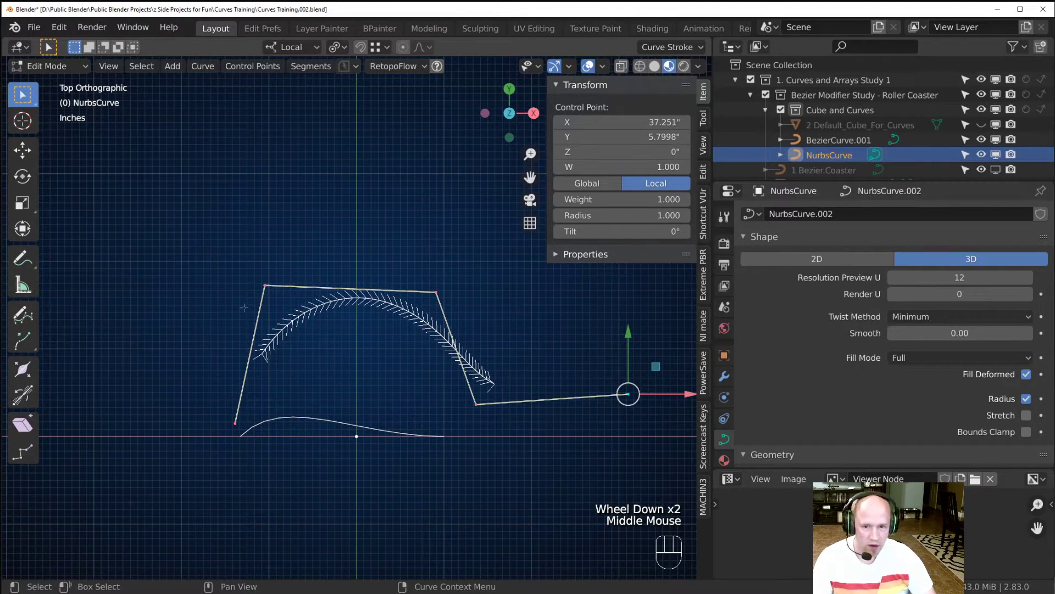
pyautogui.click(265, 285)
pyautogui.click(229, 69)
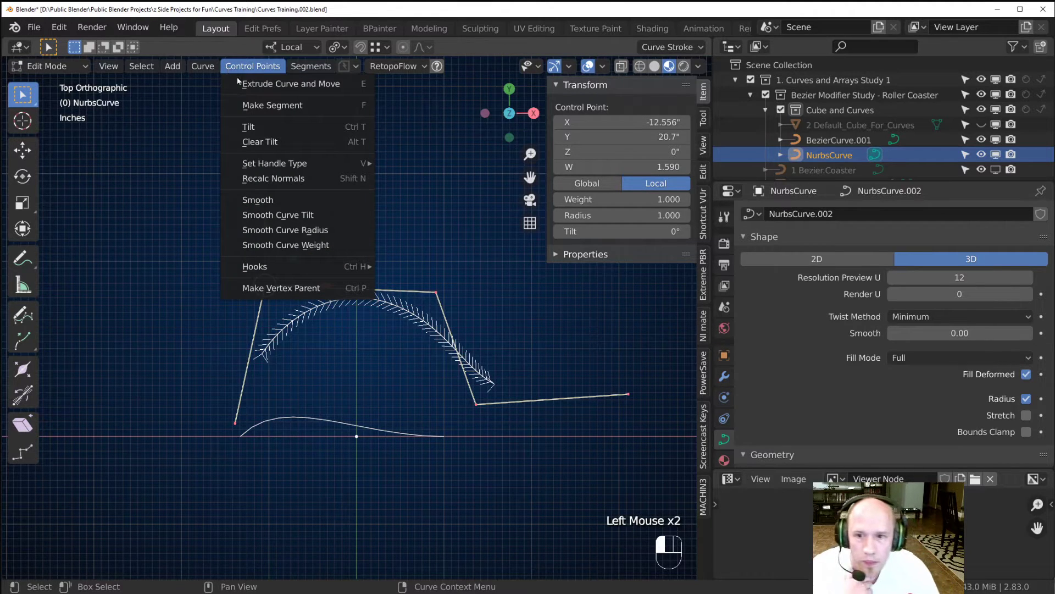
pyautogui.moveTo(276, 164)
pyautogui.click(439, 161)
pyautogui.scroll(2, 290, 291)
pyautogui.scroll(-2, 290, 290)
pyautogui.moveTo(306, 341); pyautogui.dragTo(237, 366, button='middle')
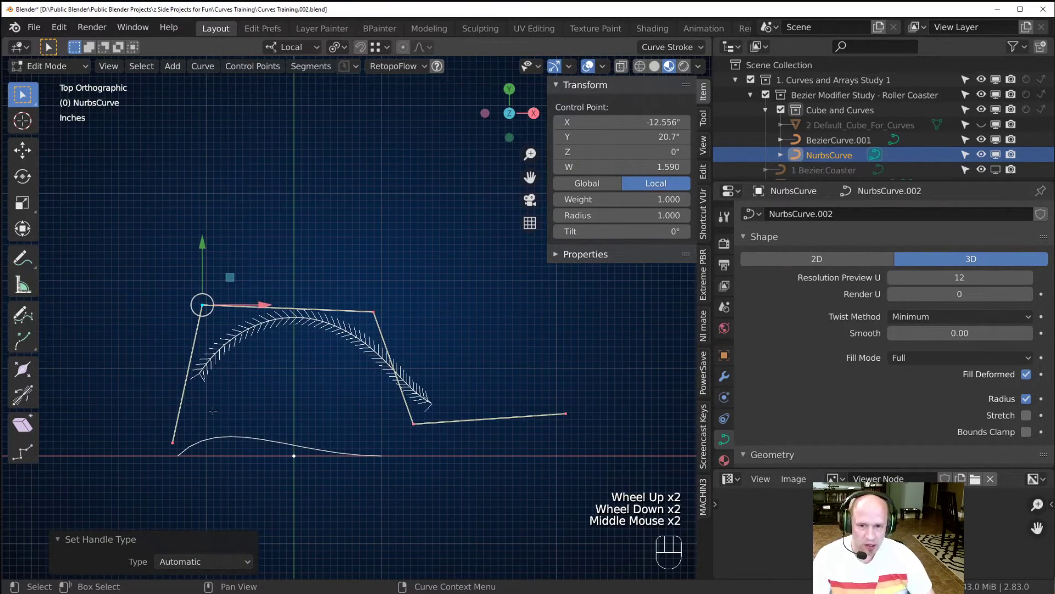
# Compare the NURBS curve in Object Mode and Edit Mode, and delete it from Object Mode.
pyautogui.press('Tab')
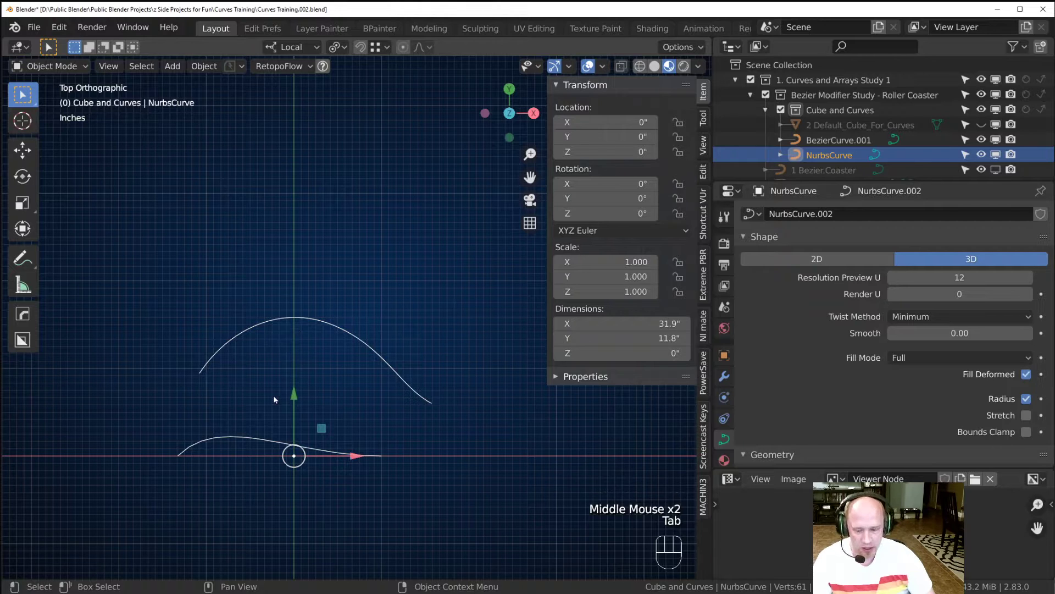
pyautogui.moveTo(273, 395); pyautogui.dragTo(337, 357, button='middle')
pyautogui.press('Tab')
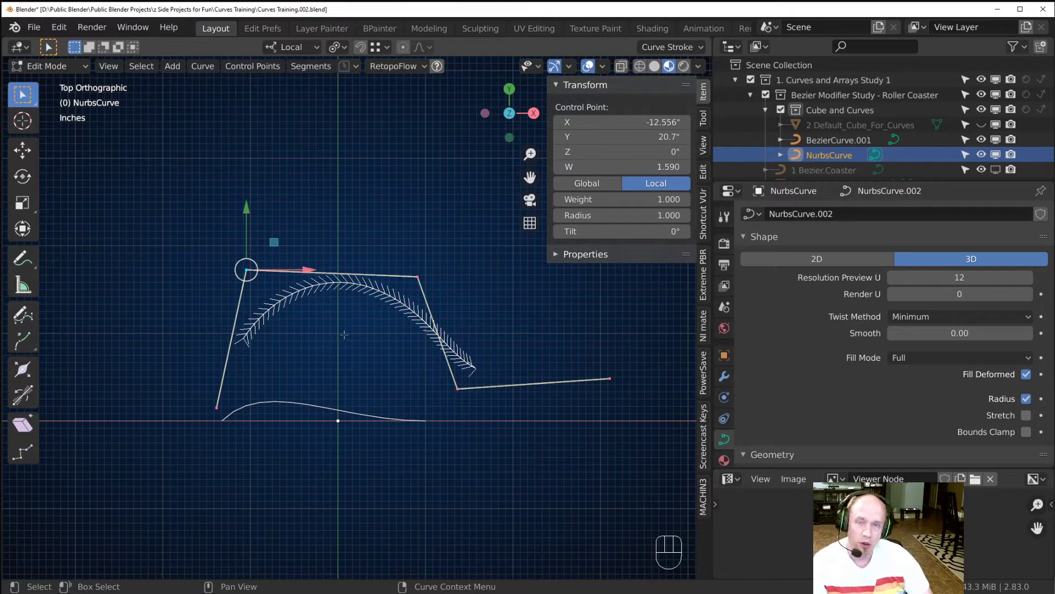
pyautogui.press('Tab')
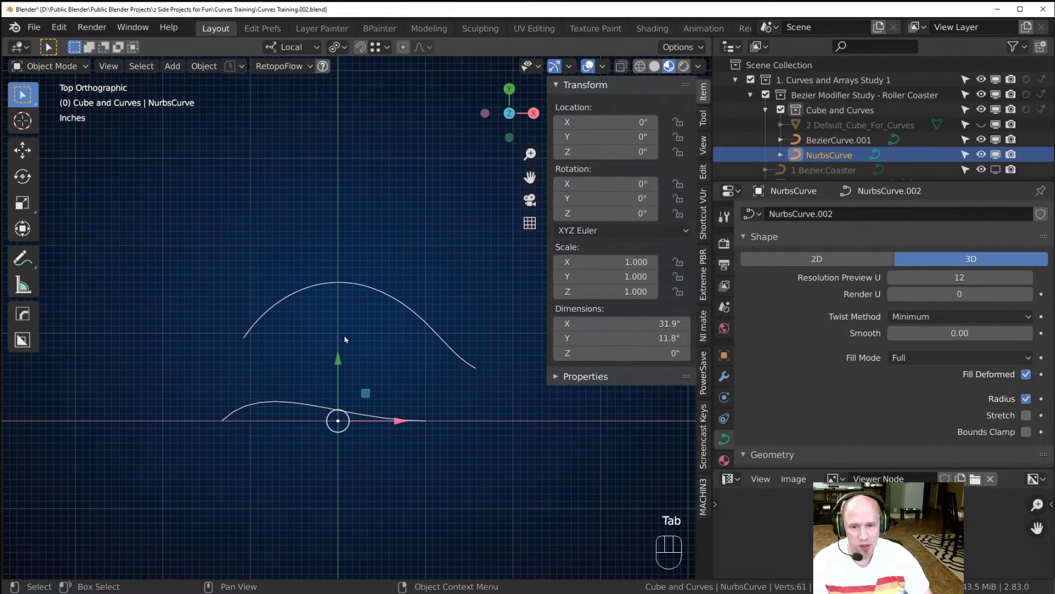
pyautogui.press('x')
pyautogui.click(344, 335)
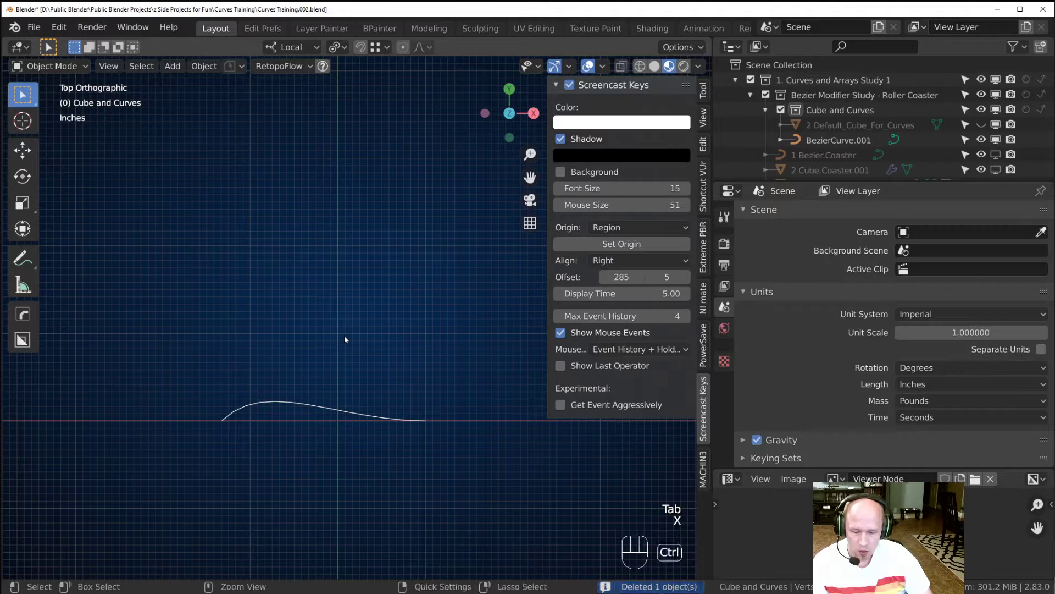
# Add a NURBS circle with a 12" radius at the world origin and open it in Edit Mode.
pyautogui.hotkey('ctrl', 'a')
pyautogui.click(344, 335)
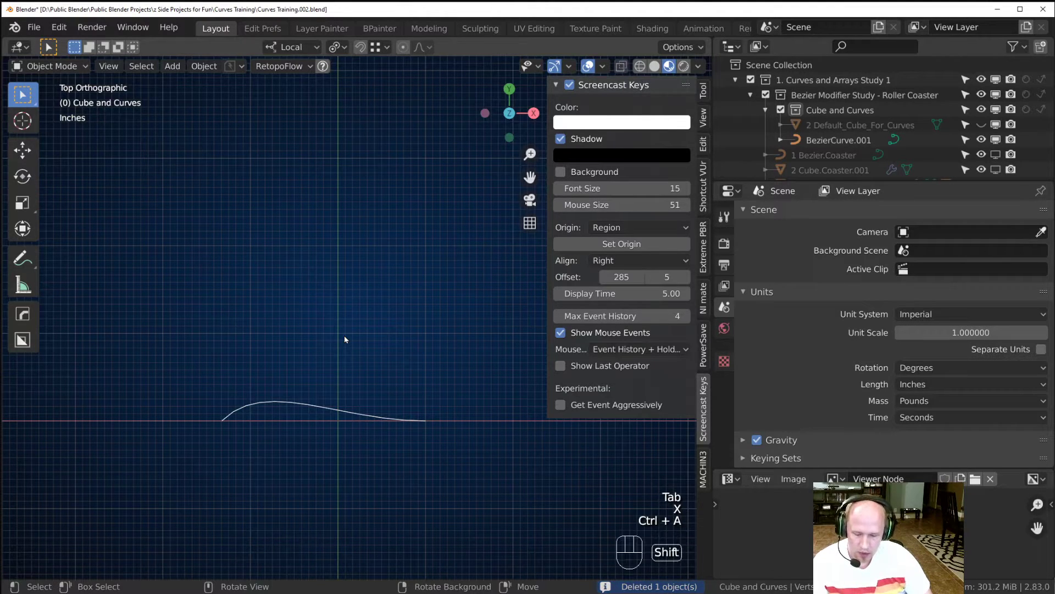
pyautogui.hotkey('shift', 'a')
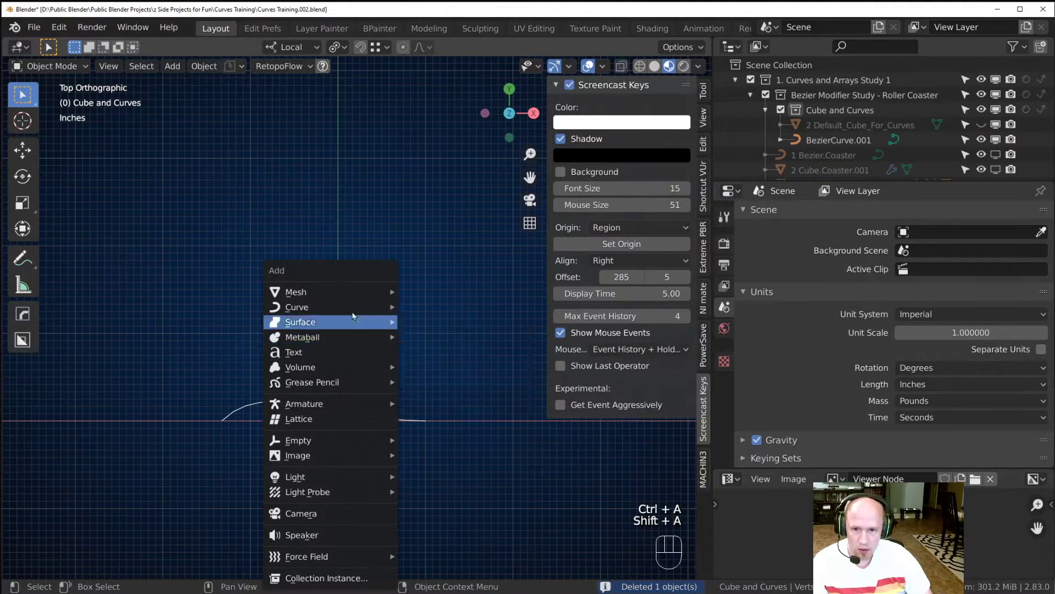
pyautogui.moveTo(358, 306)
pyautogui.click(438, 357)
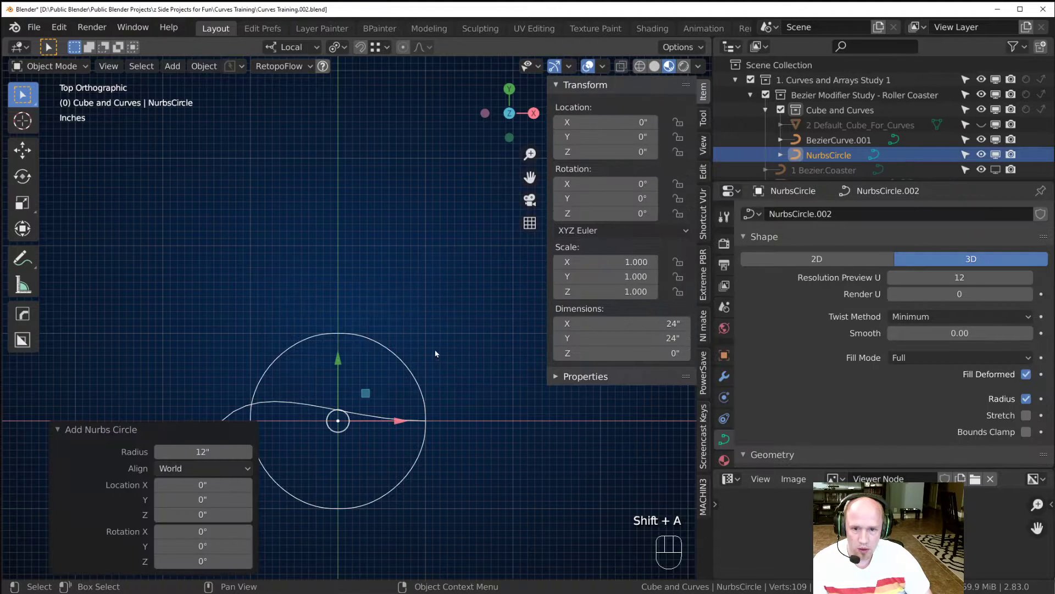
pyautogui.moveTo(332, 429); pyautogui.dragTo(347, 354, button='middle')
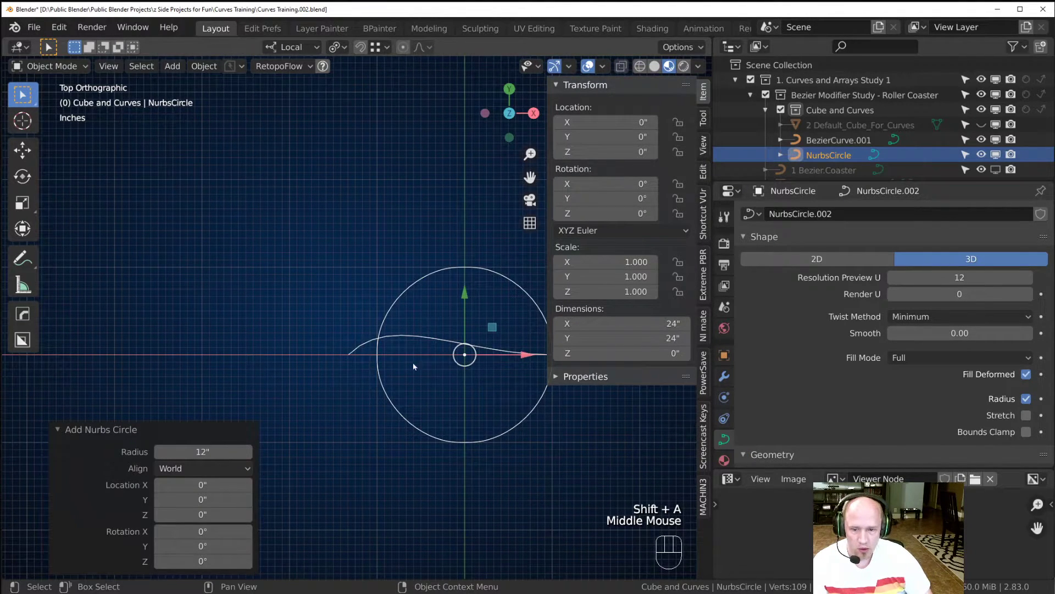
pyautogui.moveTo(422, 364); pyautogui.dragTo(334, 370, button='middle')
pyautogui.press('Tab')
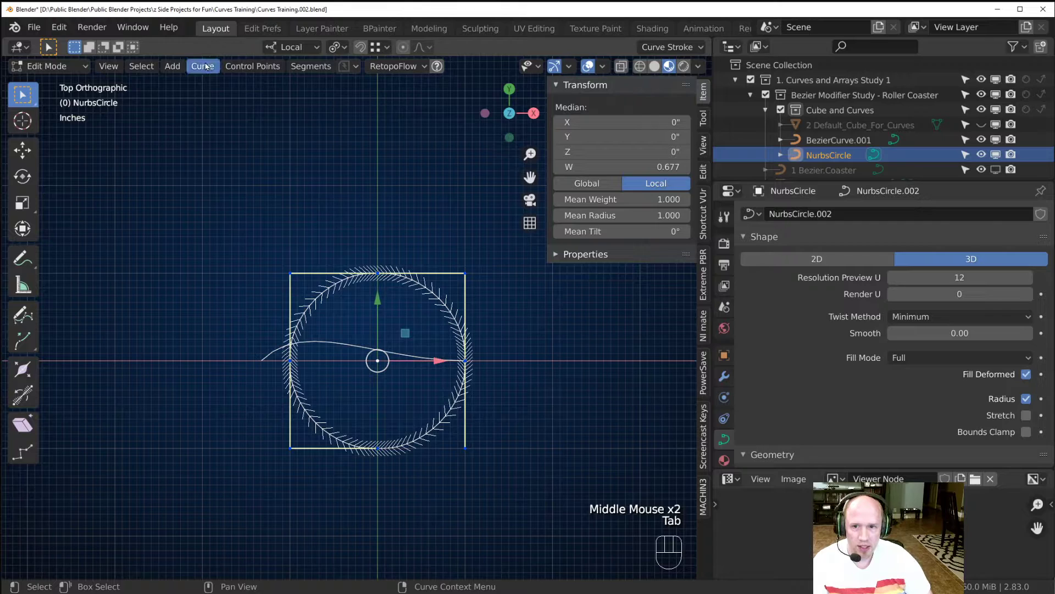
# Toggle the NURBS circle's cyclic setting off and back on.
pyautogui.click(204, 66)
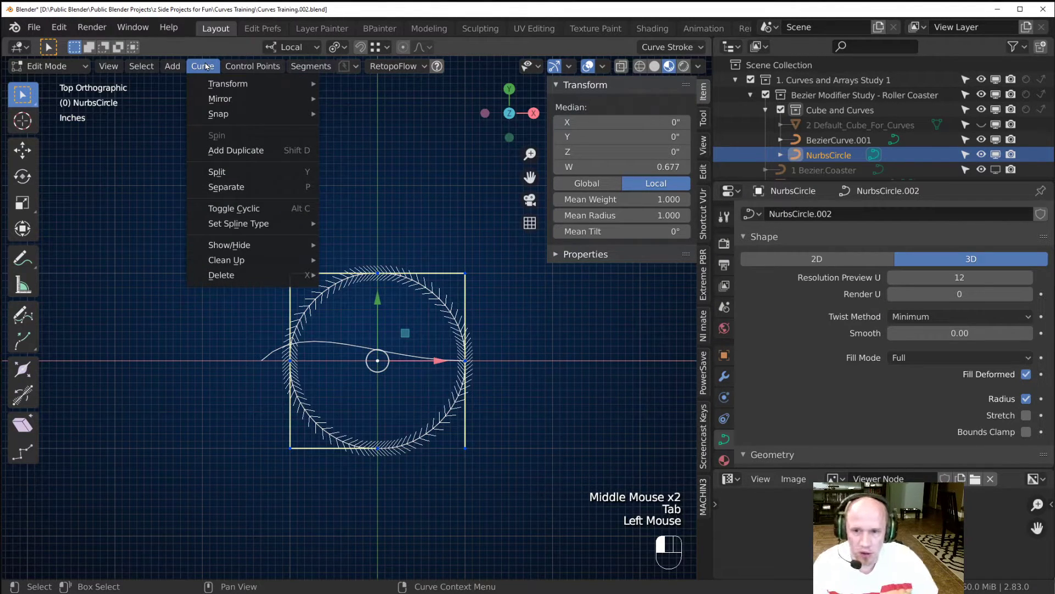
pyautogui.click(262, 209)
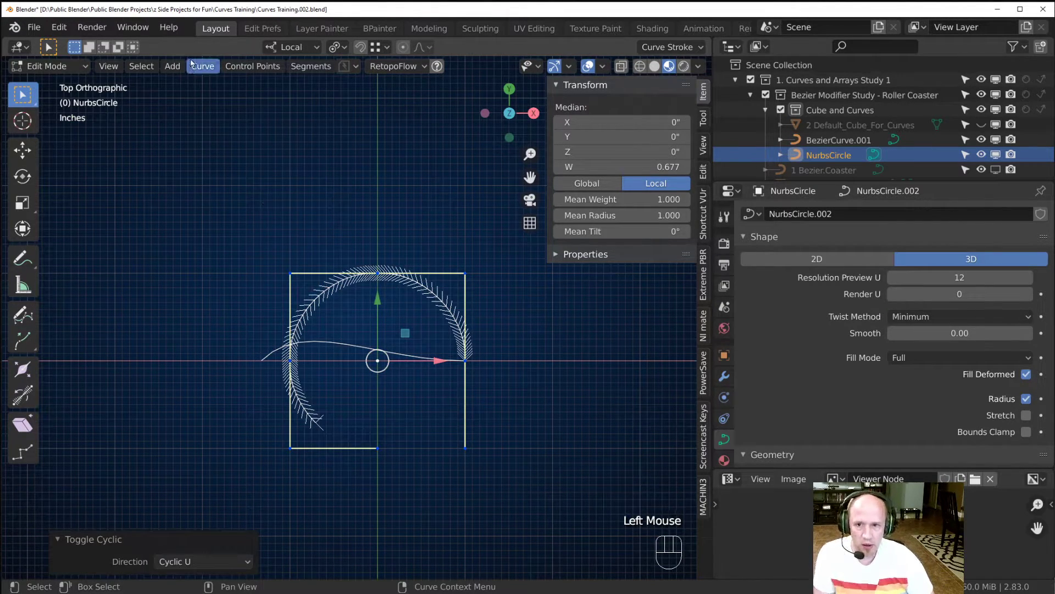
pyautogui.click(202, 70)
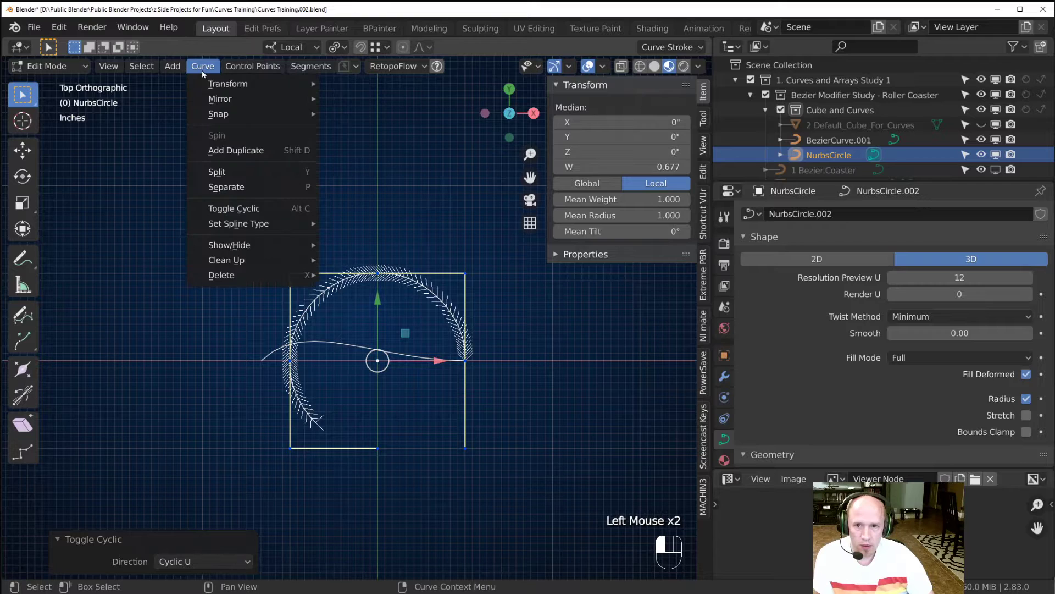
pyautogui.click(247, 209)
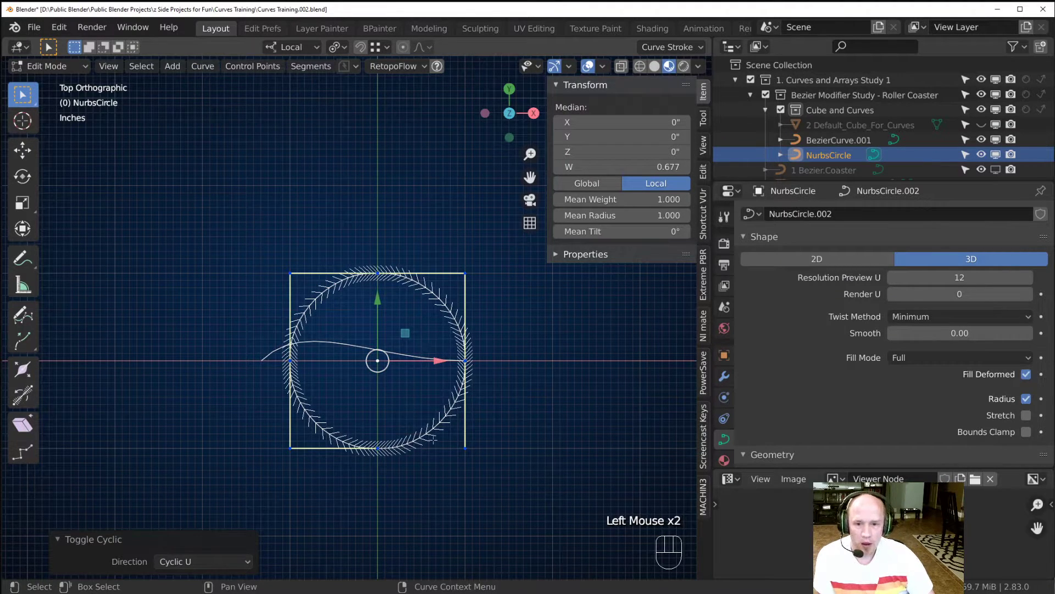
# Try moving the control point at the middle of the NURBS circle's right side.
pyautogui.scroll(2, 433, 438)
pyautogui.scroll(-1, 433, 438)
pyautogui.click(487, 472)
pyautogui.click(495, 377)
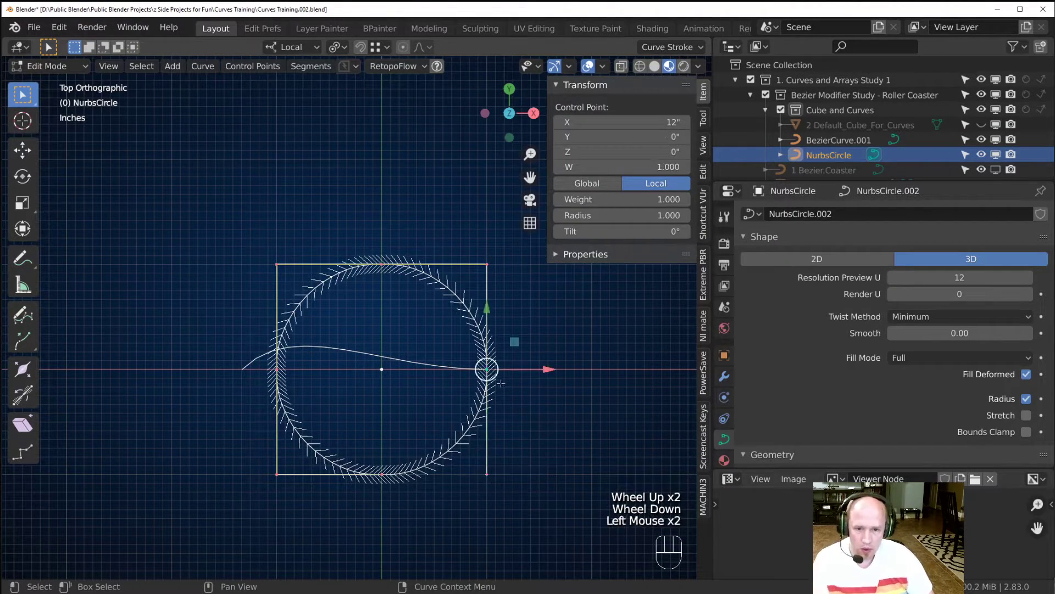
pyautogui.press('g')
pyautogui.rightClick(583, 418)
# Try scaling single control points on the NURBS circle's right side: the lower corner, the middle and the upper corner.
pyautogui.moveTo(443, 526); pyautogui.dragTo(514, 465)
pyautogui.press('s')
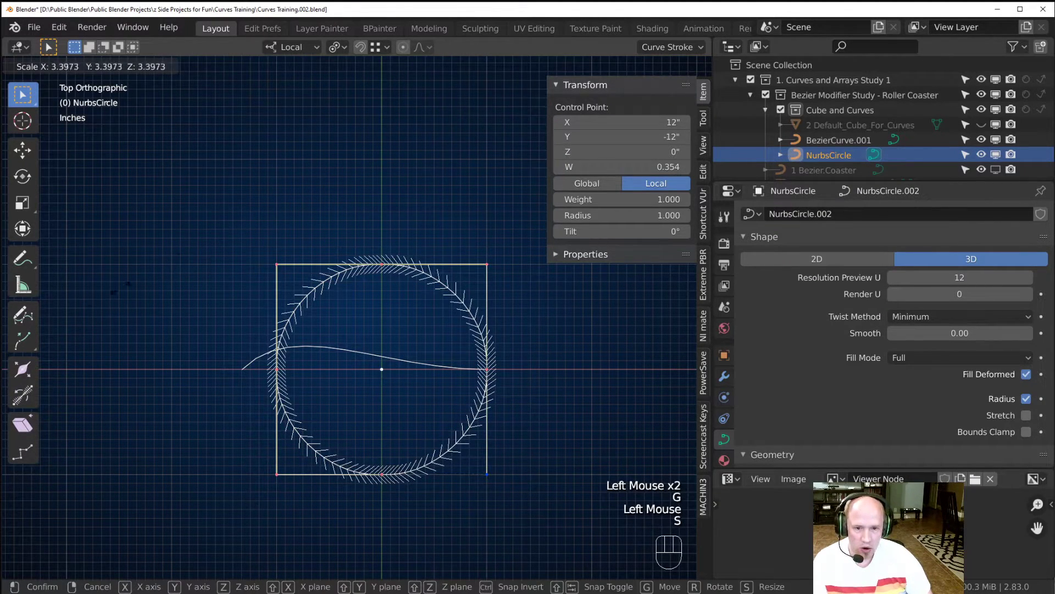
pyautogui.rightClick(542, 415)
pyautogui.press('s')
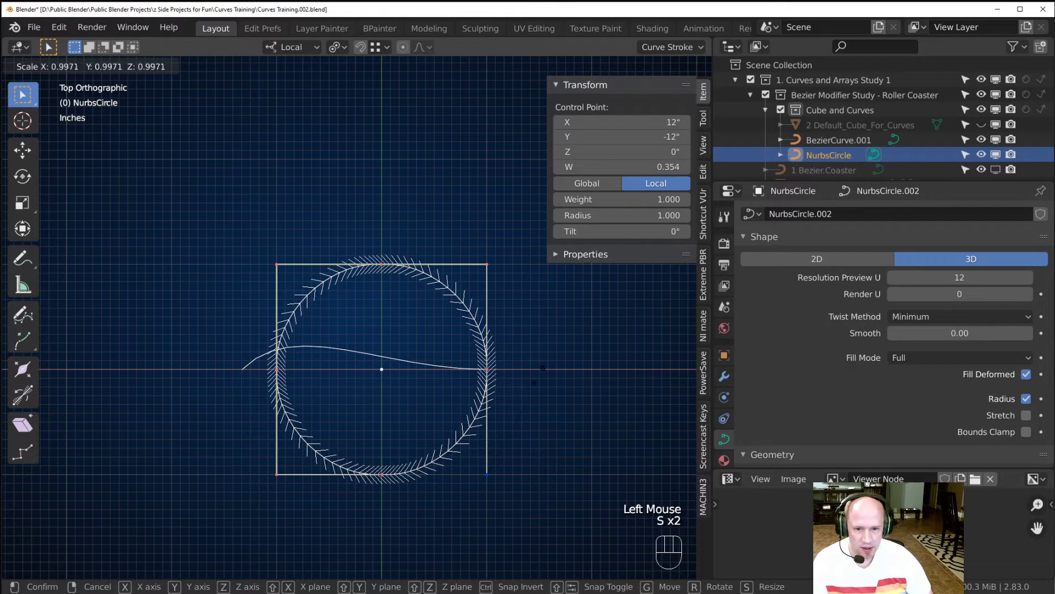
pyautogui.rightClick(573, 396)
pyautogui.click(487, 369)
pyautogui.press('s')
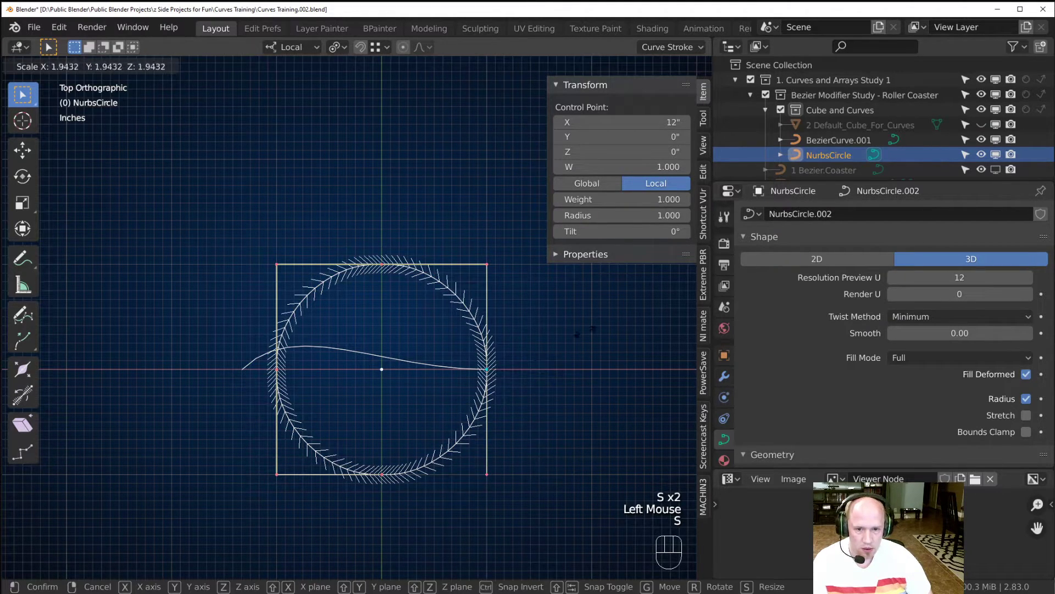
pyautogui.rightClick(555, 342)
pyautogui.click(487, 265)
pyautogui.press('s')
pyautogui.rightClick(494, 355)
# Try scaling the middle-right and upper-right control points of the NURBS circle together after changing the pivot point.
pyautogui.moveTo(447, 398); pyautogui.dragTo(523, 220)
pyautogui.press('s')
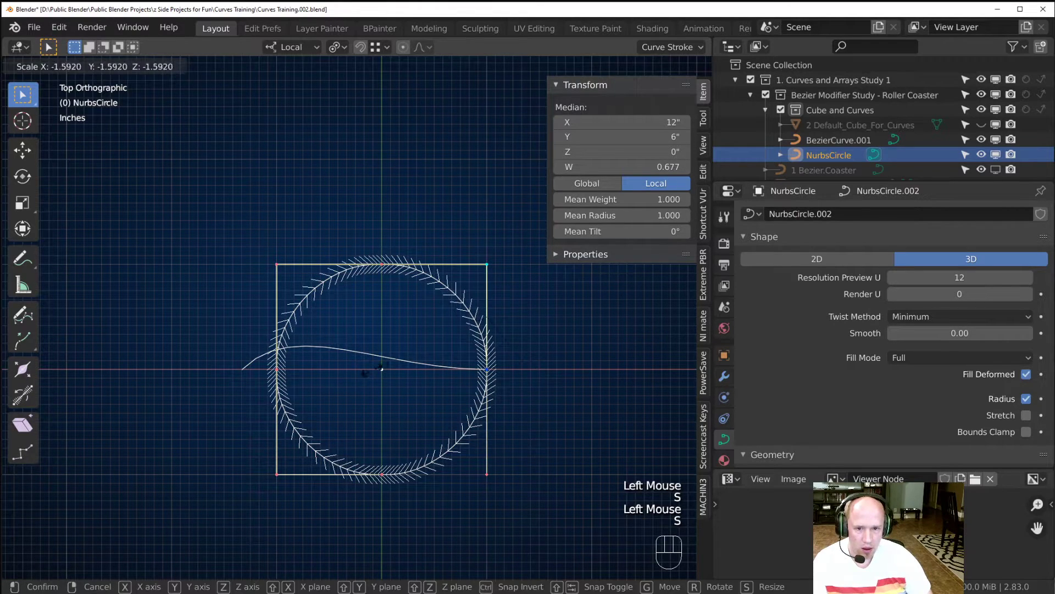
pyautogui.rightClick(373, 370)
pyautogui.press('.')
pyautogui.click(532, 253)
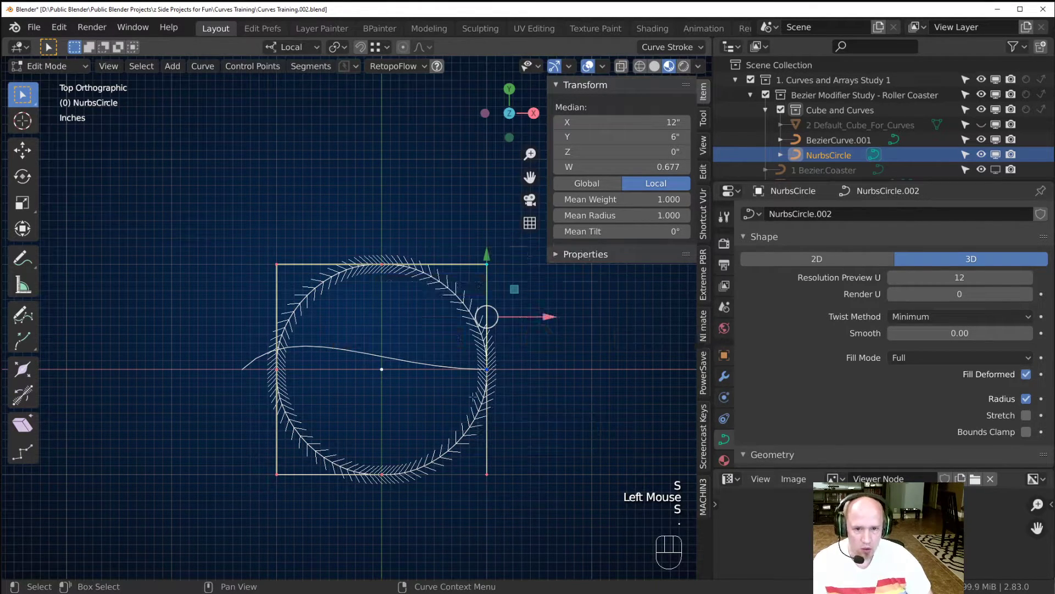
pyautogui.press('s')
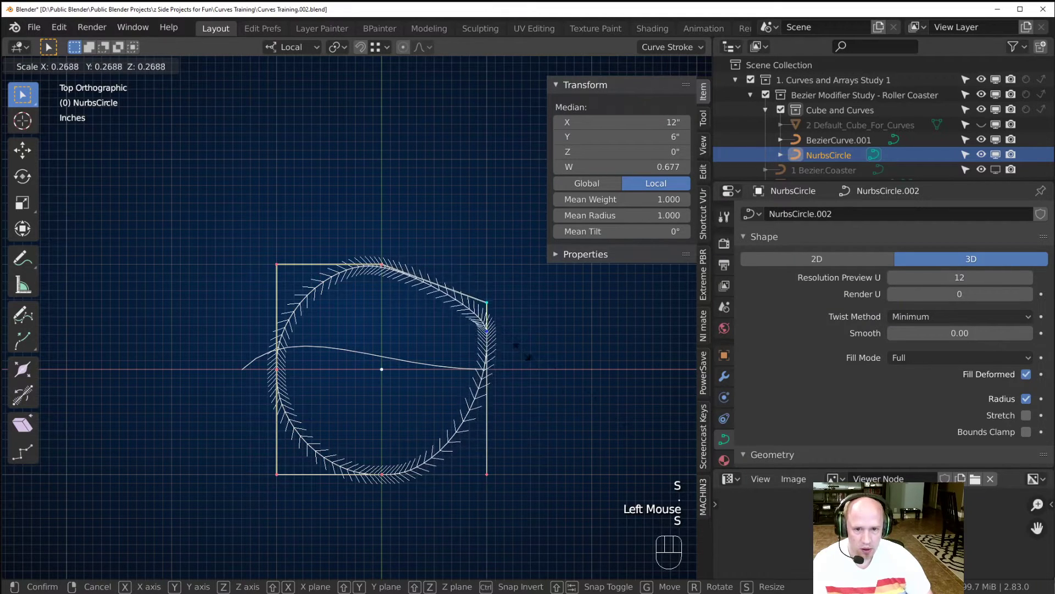
pyautogui.rightClick(524, 352)
# Collapse the circle's middle-left and upper-left control points together with a scale of 0, and likewise the middle-right and upper-right pair.
pyautogui.moveTo(231, 398); pyautogui.dragTo(341, 226)
pyautogui.press('s')
pyautogui.press('0')
pyautogui.press('Return')
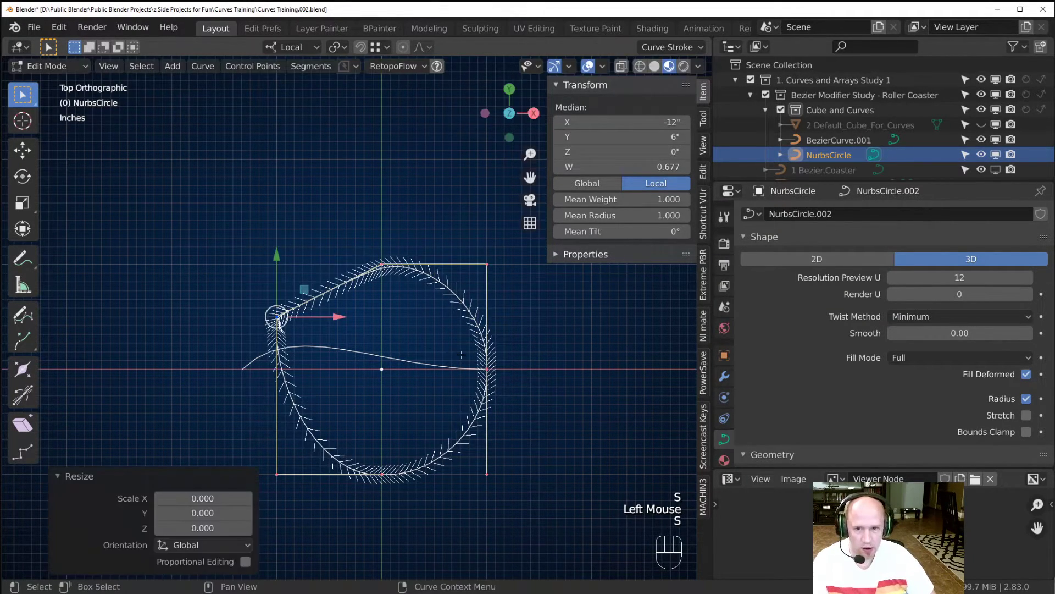
pyautogui.moveTo(495, 388); pyautogui.dragTo(413, 236)
pyautogui.press('s')
pyautogui.press('0')
pyautogui.press('Return')
# Try collapsing the top-middle control point together with the merged upper-right points by scaling them to 0.
pyautogui.moveTo(334, 343); pyautogui.dragTo(519, 223)
pyautogui.press('s')
pyautogui.press('0')
pyautogui.press('Return')
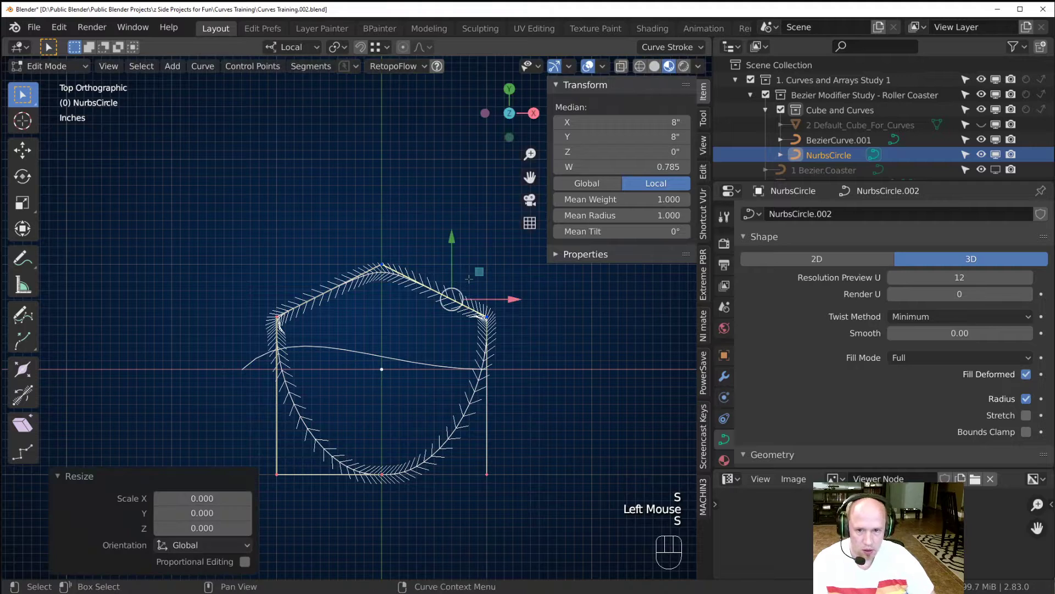
pyautogui.moveTo(338, 396); pyautogui.dragTo(499, 242)
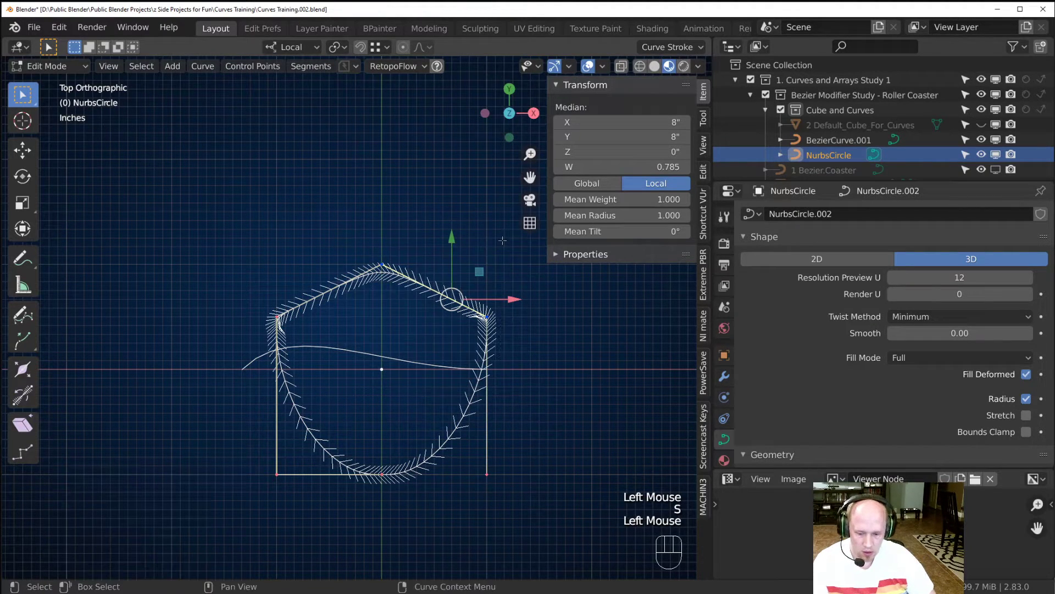
pyautogui.press('s')
pyautogui.press('0')
pyautogui.press('Return')
pyautogui.moveTo(369, 307); pyautogui.dragTo(410, 238)
pyautogui.keyDown('shift'); pyautogui.moveTo(452, 330); pyautogui.dragTo(524, 293); pyautogui.keyUp('shift')
pyautogui.press('s')
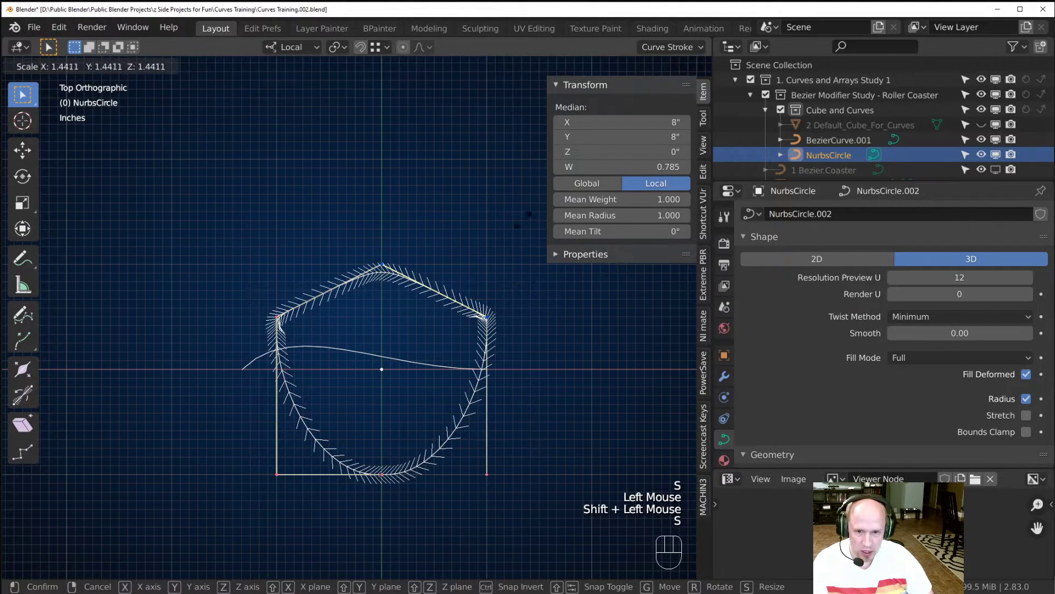
pyautogui.press('Escape')
# Collapse the circle's lower-left corner and bottom-middle control points together with a scale of 0.
pyautogui.moveTo(260, 519); pyautogui.dragTo(419, 450)
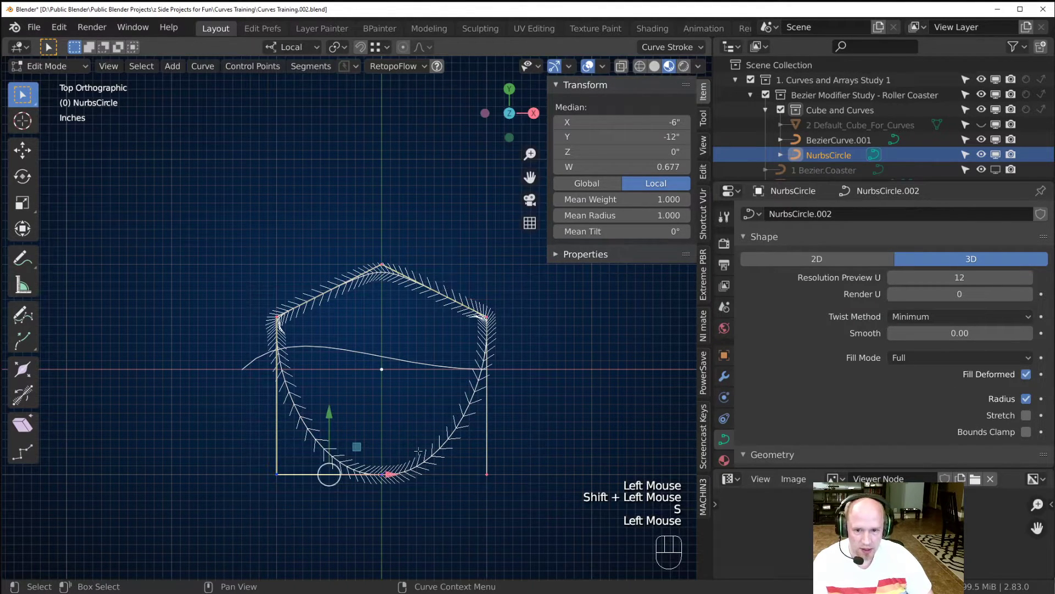
pyautogui.press('s')
pyautogui.press('0')
pyautogui.press('Return')
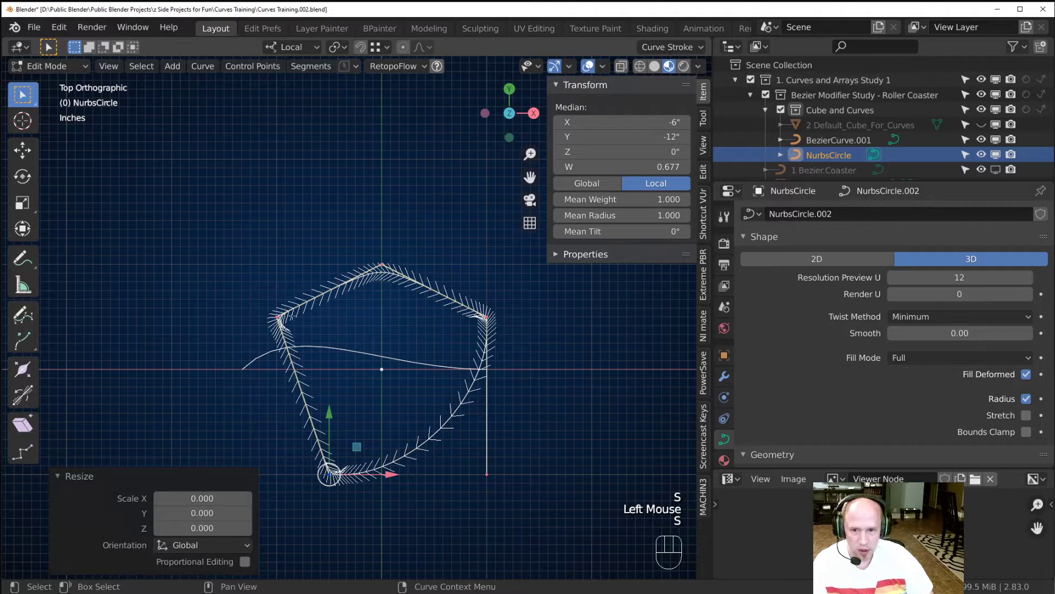
# Examine the deformed NURBS circle's corners in Object Mode and compare them with its control points in Edit Mode.
pyautogui.press('Tab')
pyautogui.scroll(-2, 324, 434)
pyautogui.scroll(2, 335, 375)
pyautogui.moveTo(318, 458); pyautogui.dragTo(295, 416, button='middle')
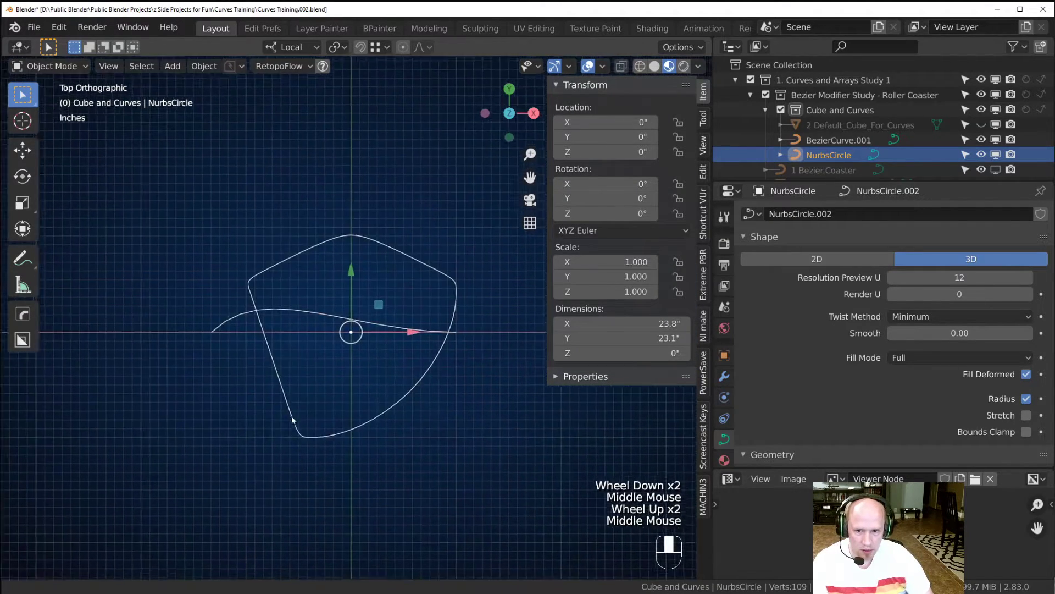
pyautogui.scroll(2, 275, 385)
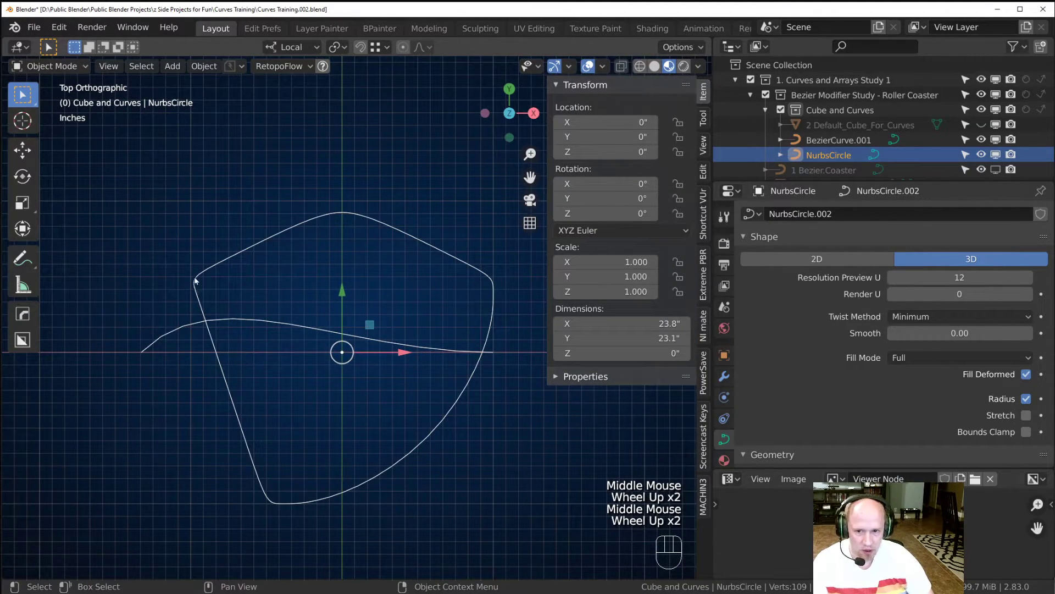
pyautogui.scroll(-1, 434, 275)
pyautogui.press('Tab')
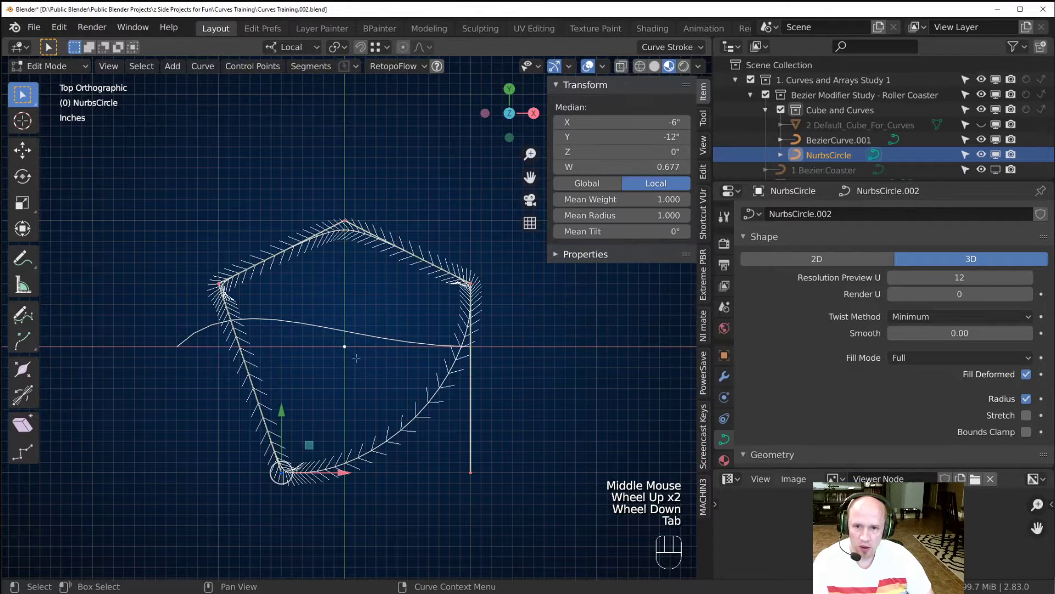
# Delete the NURBS circle and the remaining Bezier curve in Object Mode.
pyautogui.press('Tab')
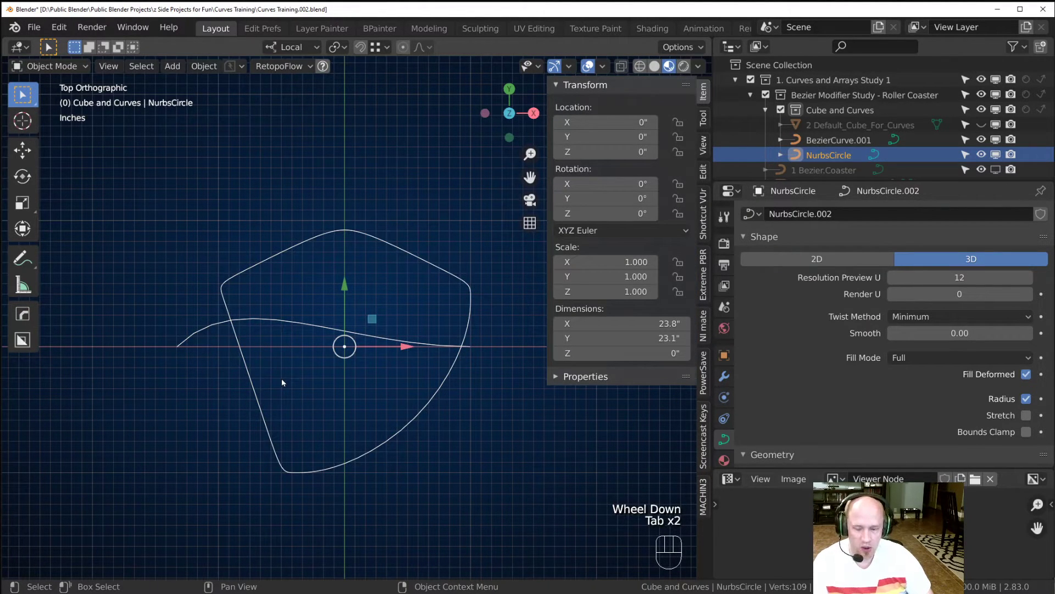
pyautogui.press('x')
pyautogui.click(283, 378)
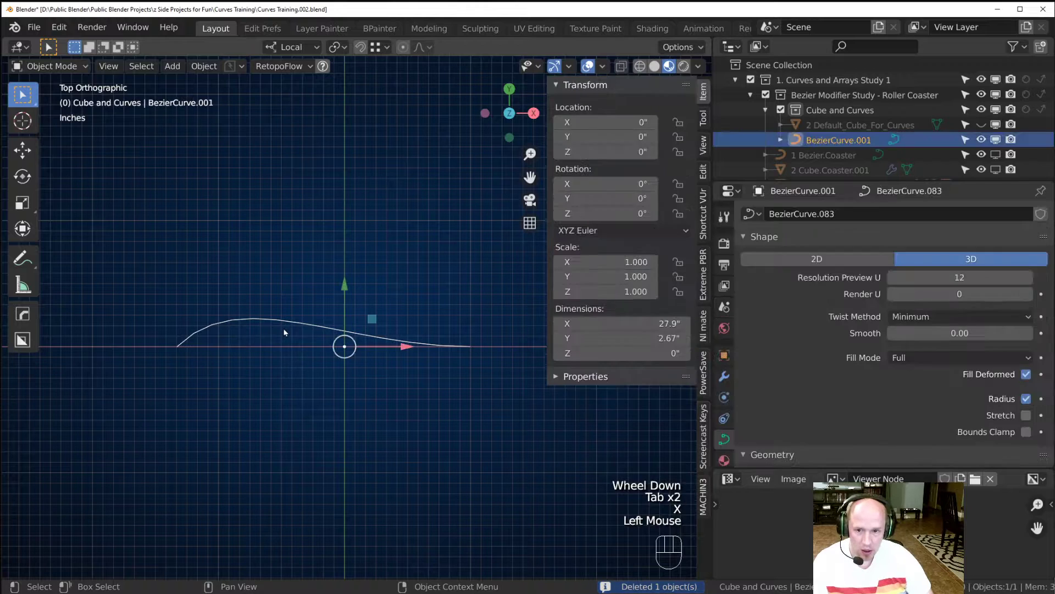
pyautogui.press('x')
pyautogui.click(284, 333)
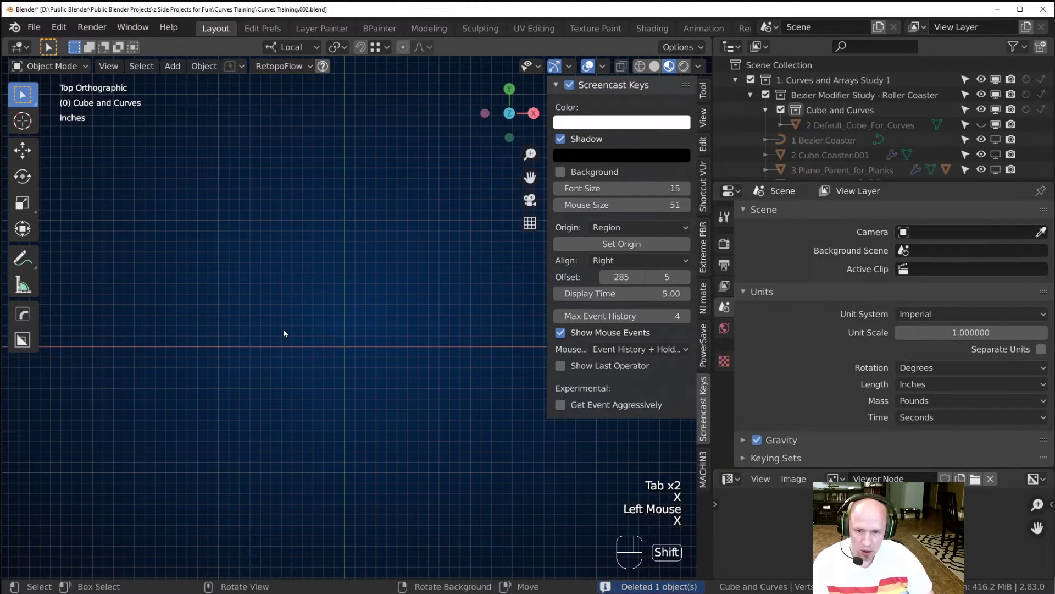
# Add a path curve with a 12" radius at the world origin and open it in Edit Mode.
pyautogui.hotkey('shift', 'a')
pyautogui.moveTo(286, 307)
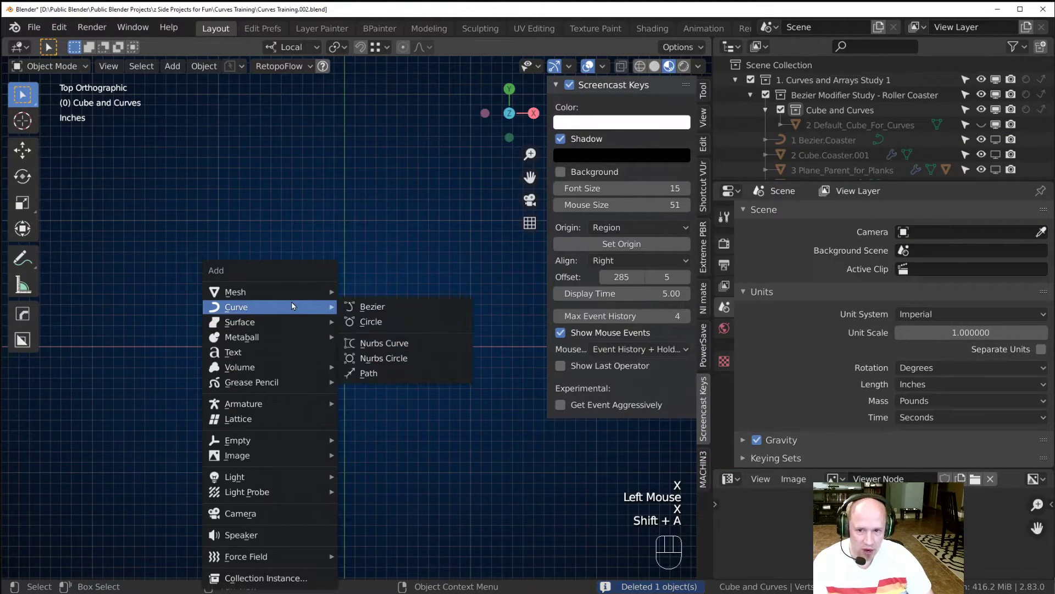
pyautogui.click(383, 373)
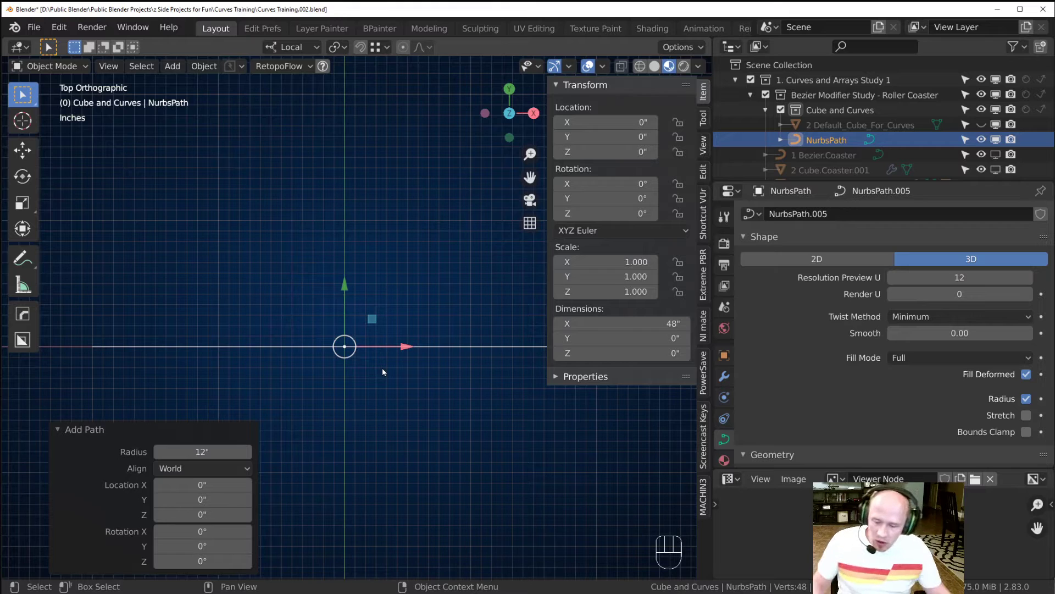
pyautogui.scroll(-2, 396, 347)
pyautogui.press('Tab')
pyautogui.moveTo(396, 346); pyautogui.dragTo(332, 394, button='middle')
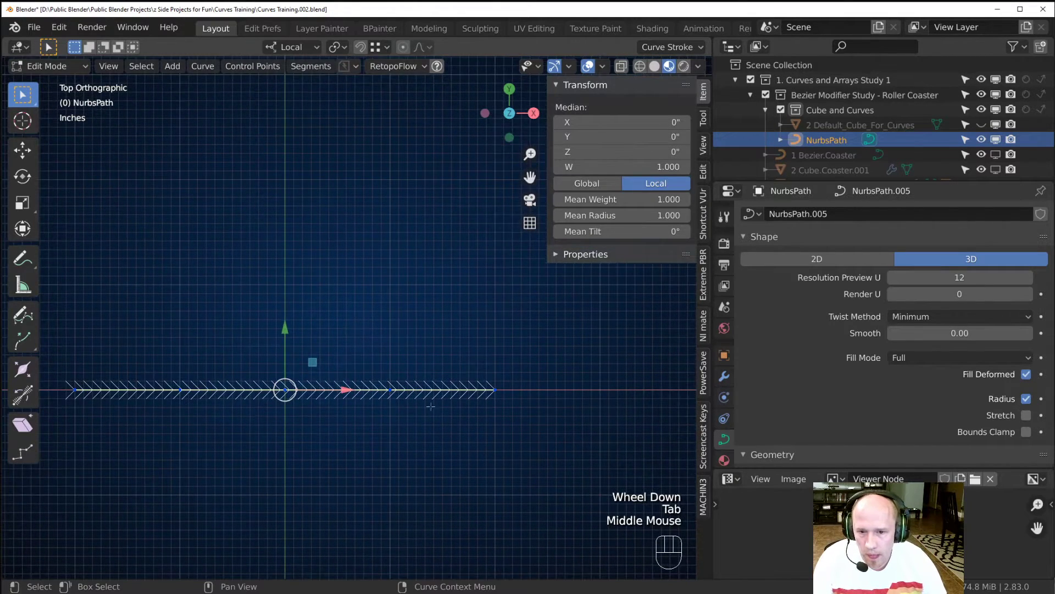
# Move the path's right end point to about X 21.9", Y -4.5" and its left end point to about X -17", Y -10.4".
pyautogui.click(496, 388)
pyautogui.press('g')
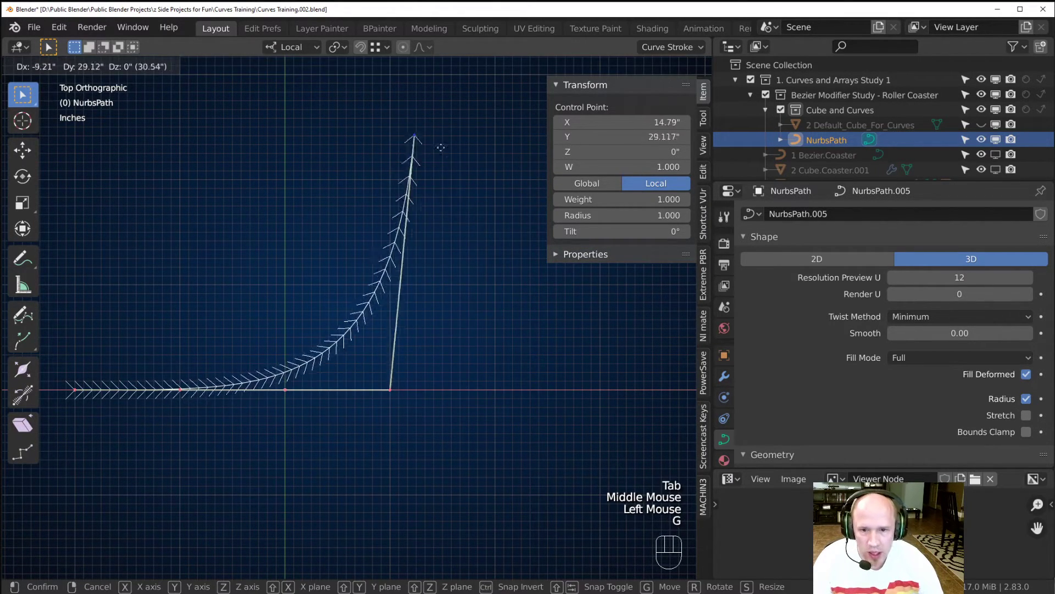
pyautogui.click(496, 418)
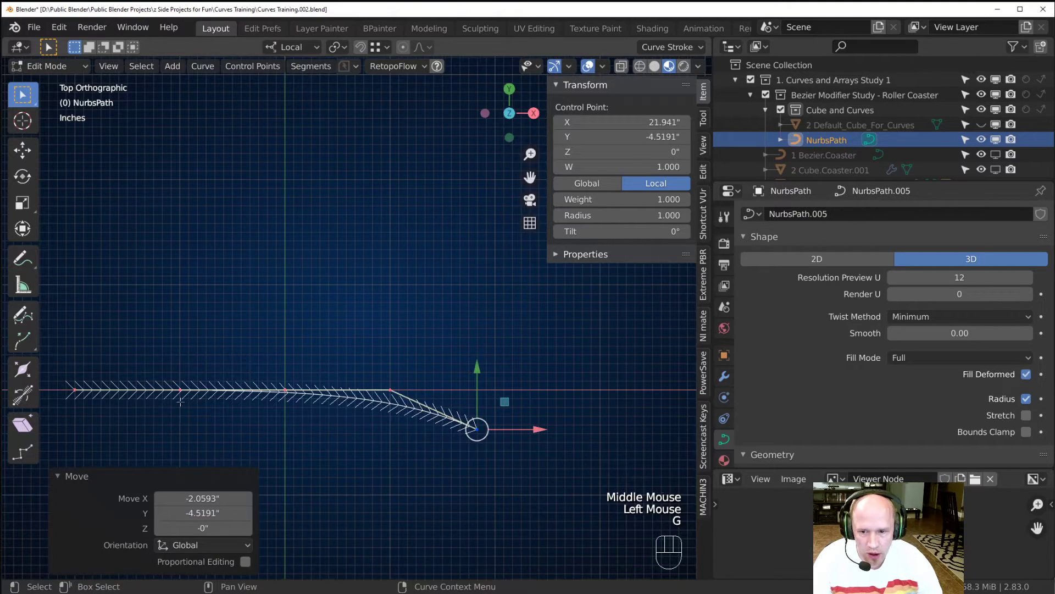
pyautogui.moveTo(175, 402); pyautogui.dragTo(330, 412, button='middle')
pyautogui.click(229, 400)
pyautogui.press('g')
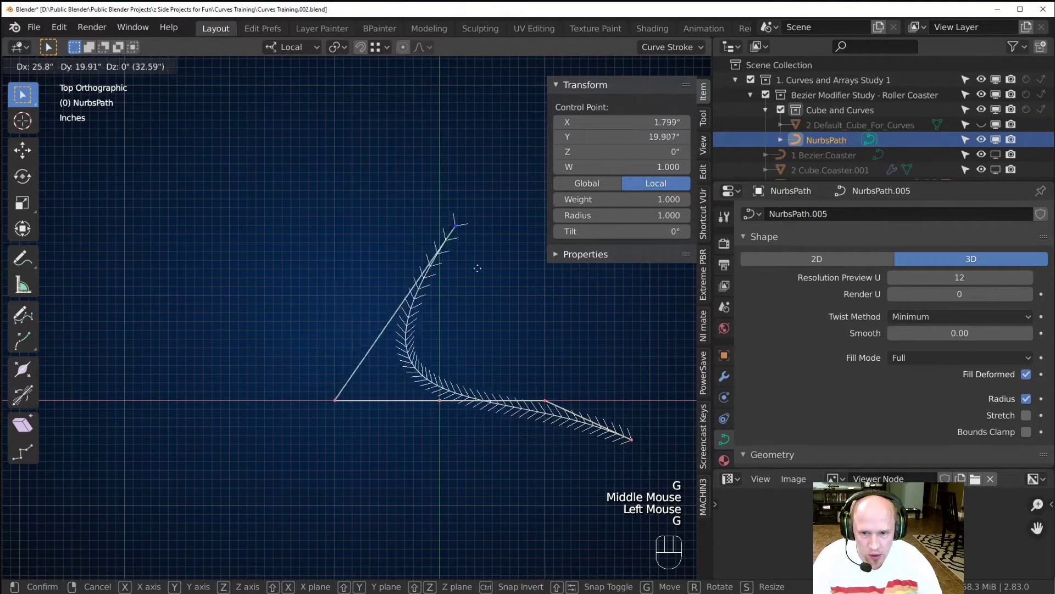
pyautogui.click(292, 491)
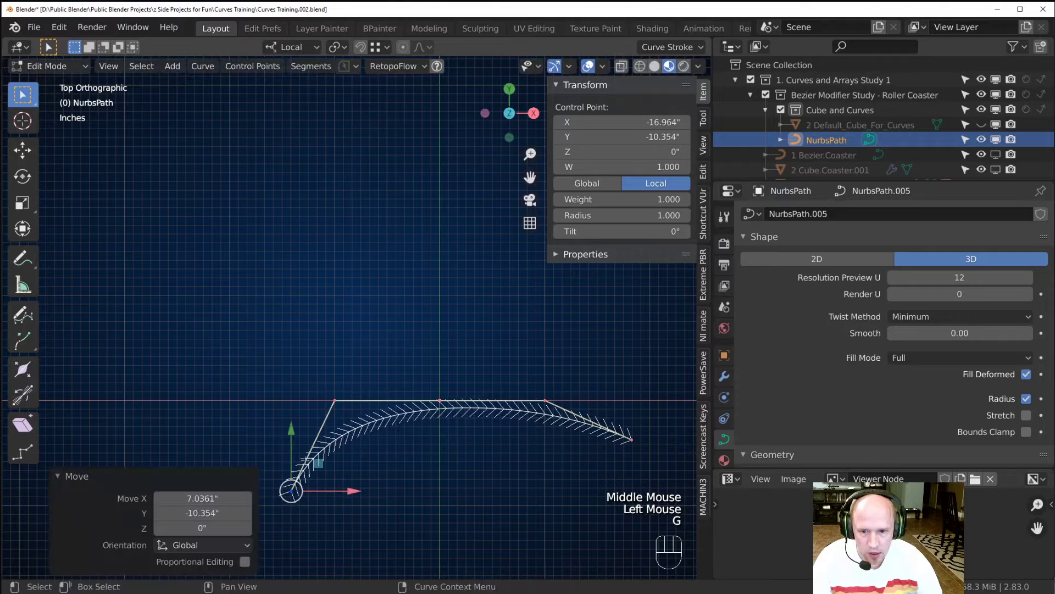
# Move the path's second control point from the left well above the curve.
pyautogui.click(334, 401)
pyautogui.press('g')
pyautogui.click(309, 250)
pyautogui.click(417, 395)
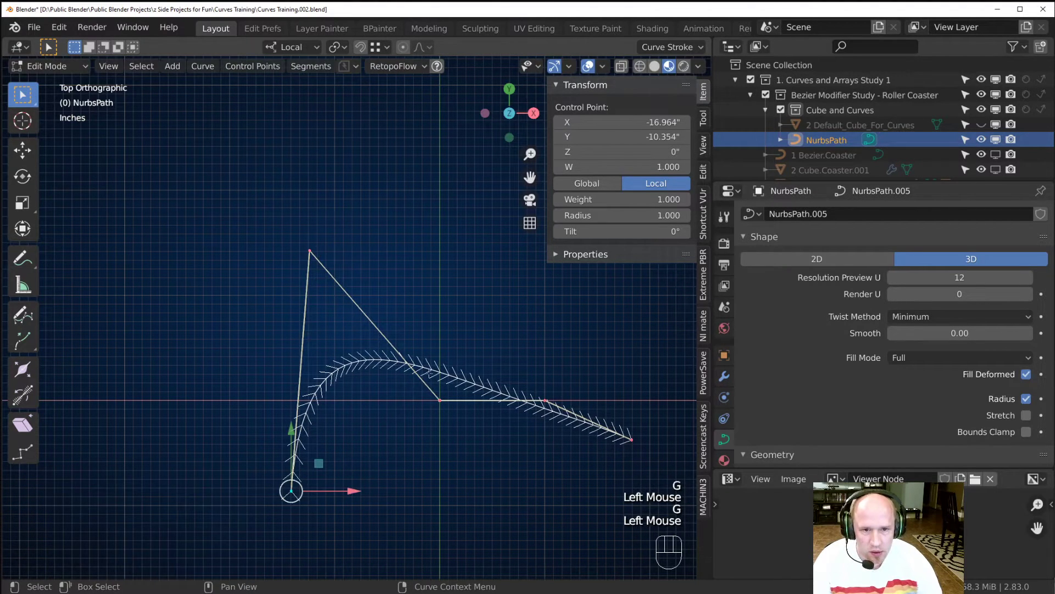
pyautogui.moveTo(639, 168); pyautogui.dragTo(681, 168)
# Move the path's right end point up to about X 19.1", Y 12.6".
pyautogui.click(630, 439)
pyautogui.keyDown('shift'); pyautogui.moveTo(612, 407); pyautogui.dragTo(429, 397, button='middle'); pyautogui.keyUp('shift')
pyautogui.scroll(-1, 440, 401)
pyautogui.press('g')
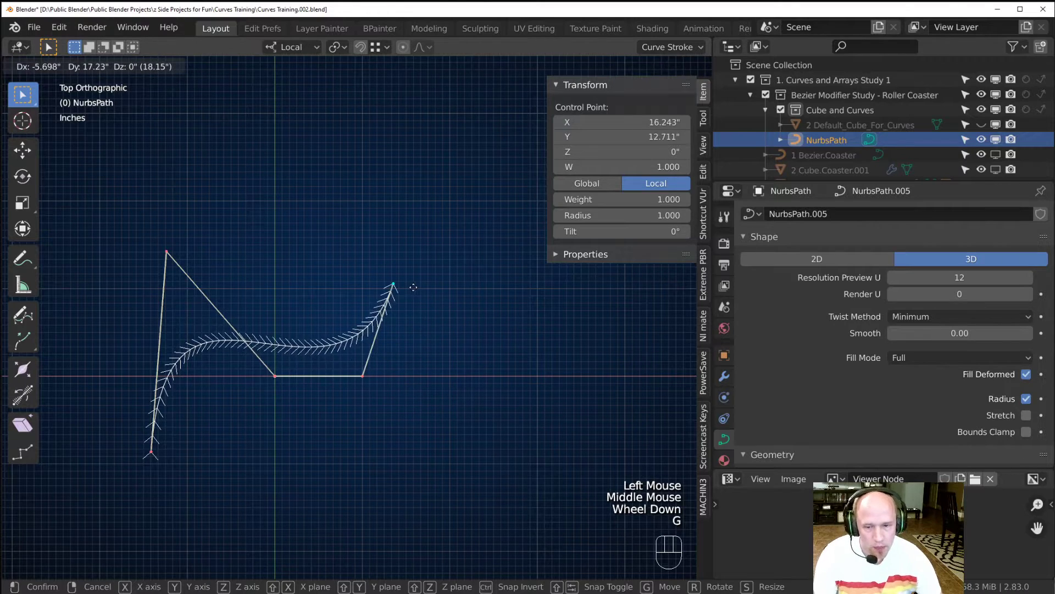
pyautogui.click(435, 287)
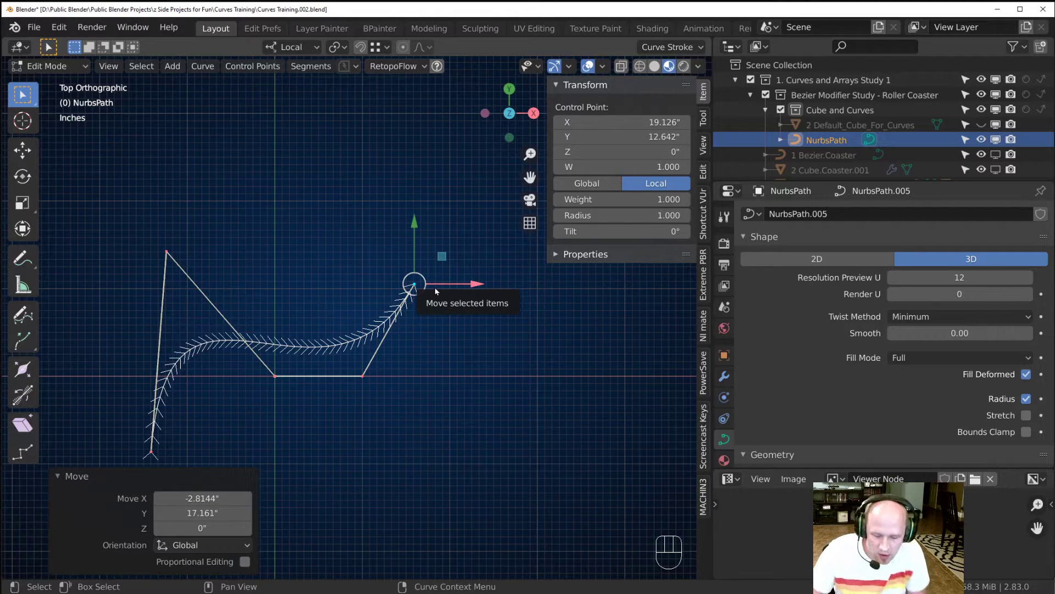
# View the reshaped path in Object Mode and delete it.
pyautogui.scroll(-1, 252, 362)
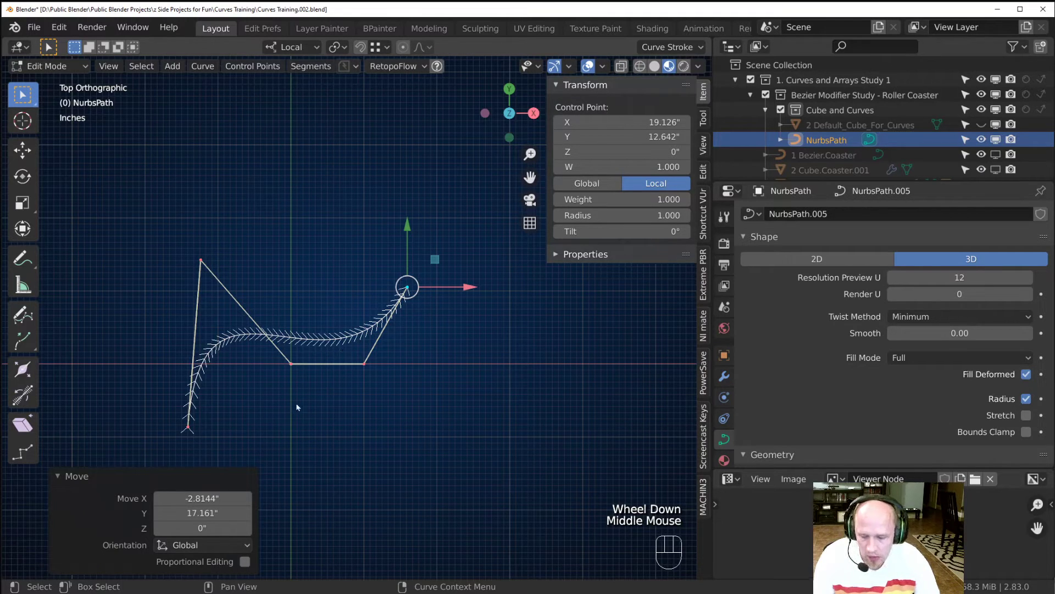
pyautogui.press('Tab')
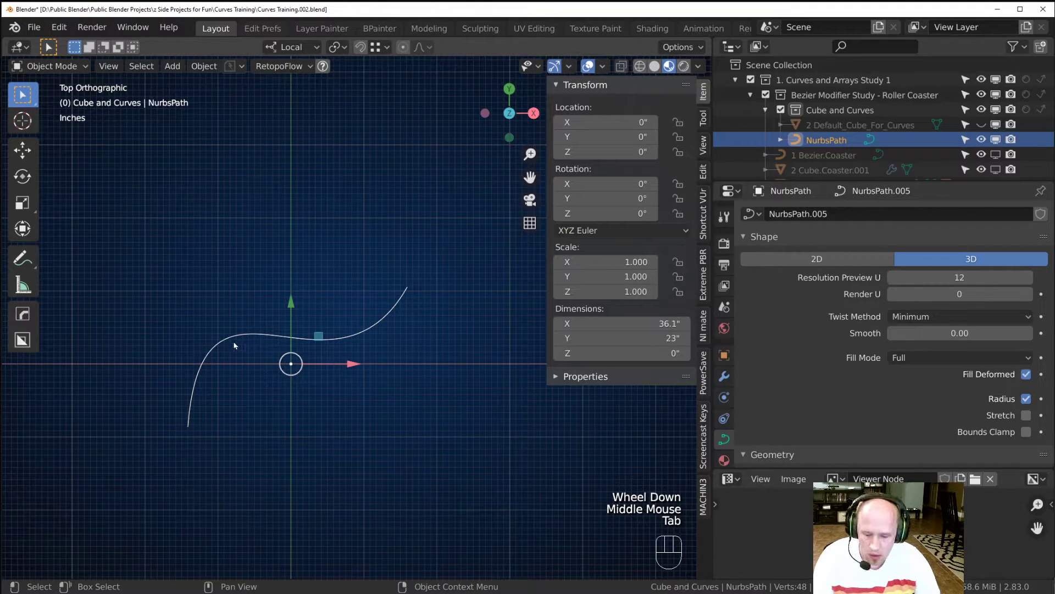
pyautogui.press('x')
pyautogui.keyDown('shift'); pyautogui.moveTo(231, 324); pyautogui.dragTo(287, 348, button='middle'); pyautogui.keyUp('shift')
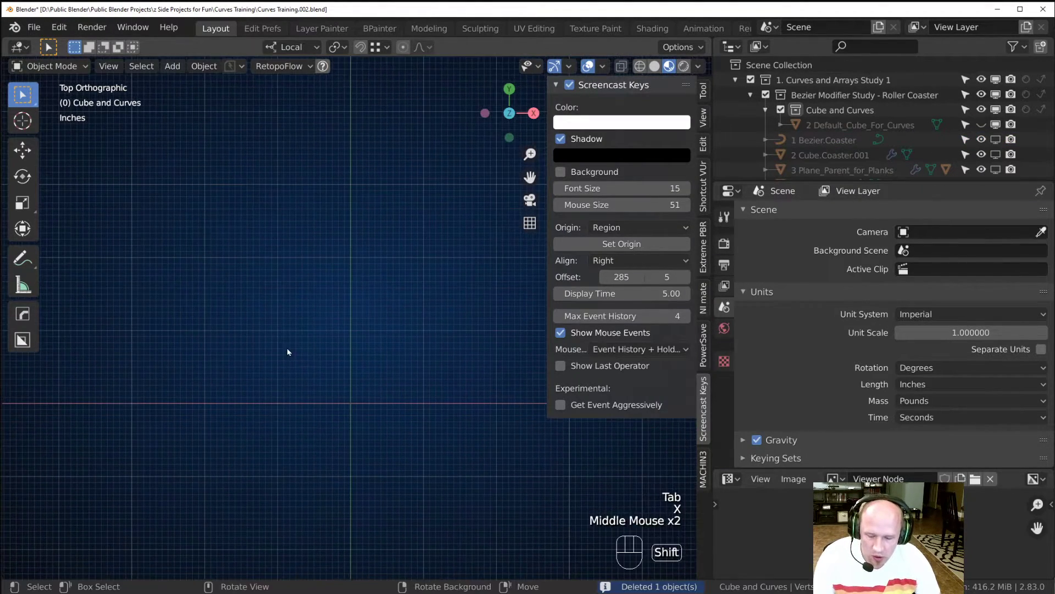
# Add a Bezier curve with a 12" radius at the world origin and open it in Edit Mode.
pyautogui.hotkey('shift', 'a')
pyautogui.moveTo(302, 308)
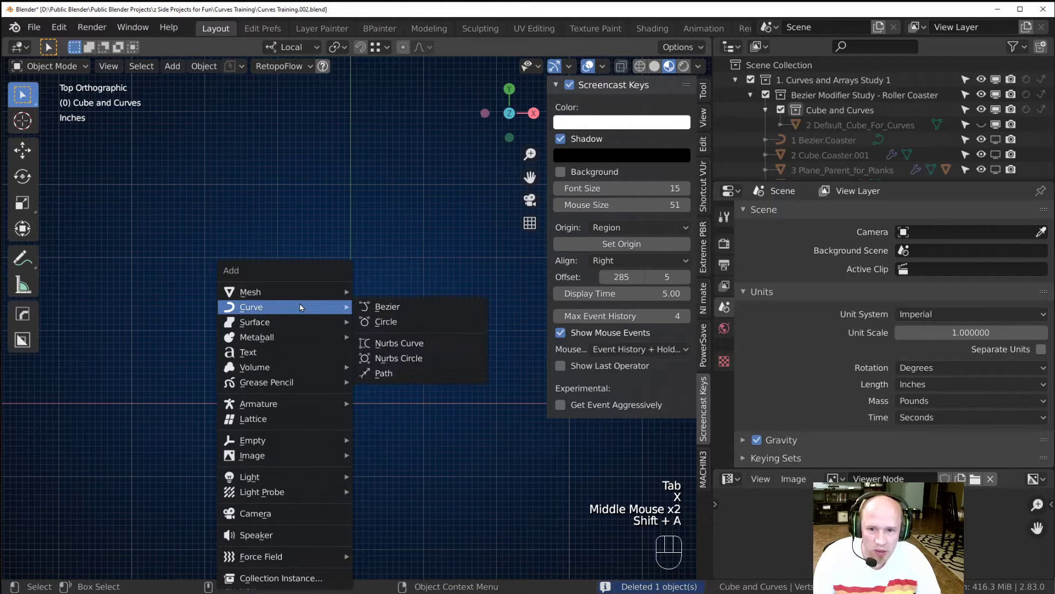
pyautogui.click(389, 312)
pyautogui.scroll(3, 356, 318)
pyautogui.moveTo(337, 443); pyautogui.dragTo(351, 318, button='middle')
pyautogui.scroll(-2, 352, 318)
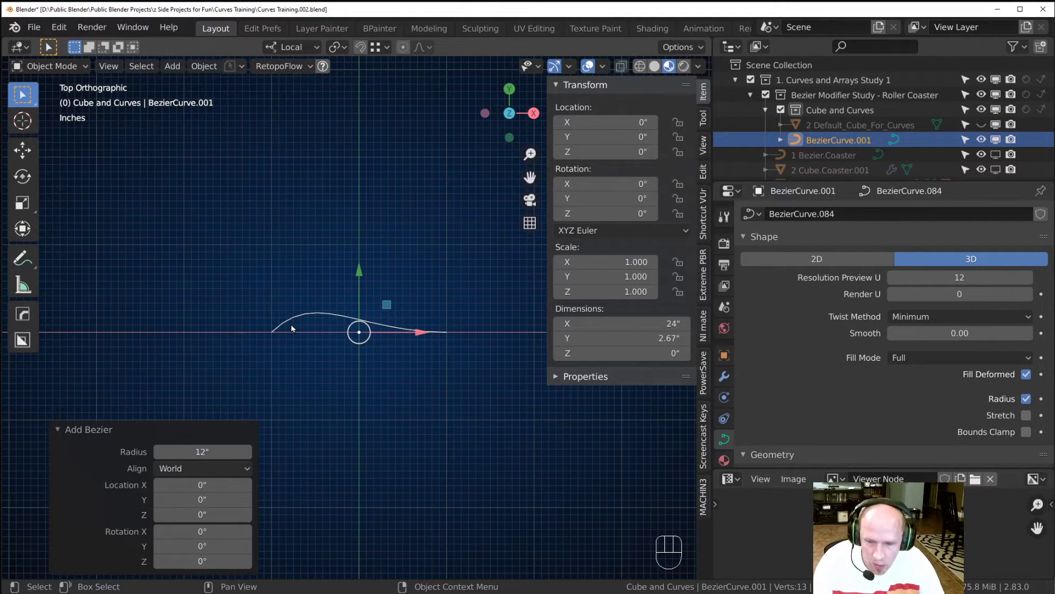
pyautogui.press('Tab')
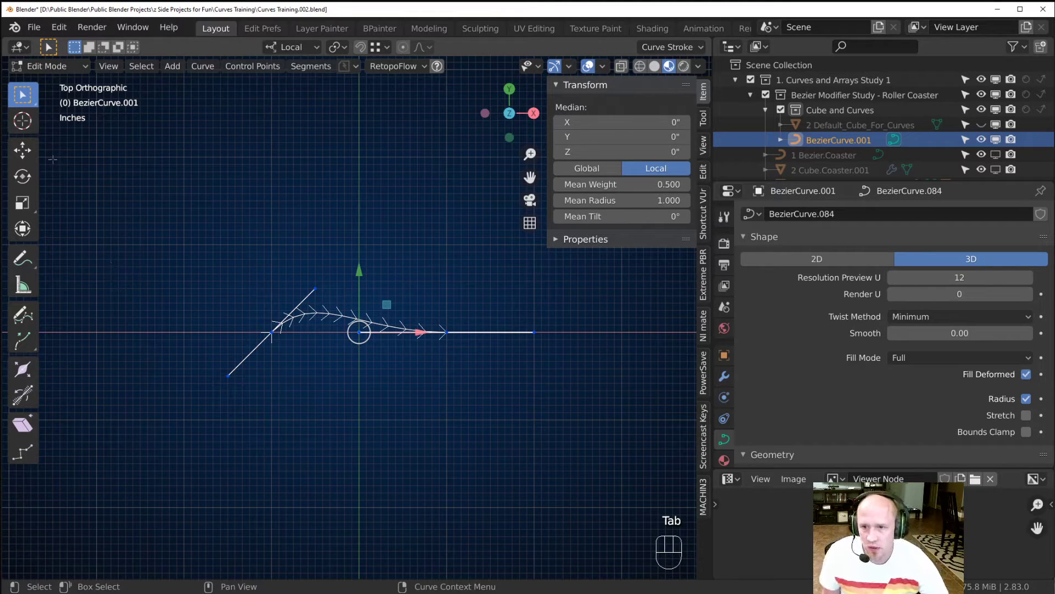
# Toggle the display of the curve editing tools beside the Bezier curve.
pyautogui.press('t')
pyautogui.press('t')
pyautogui.press('t')
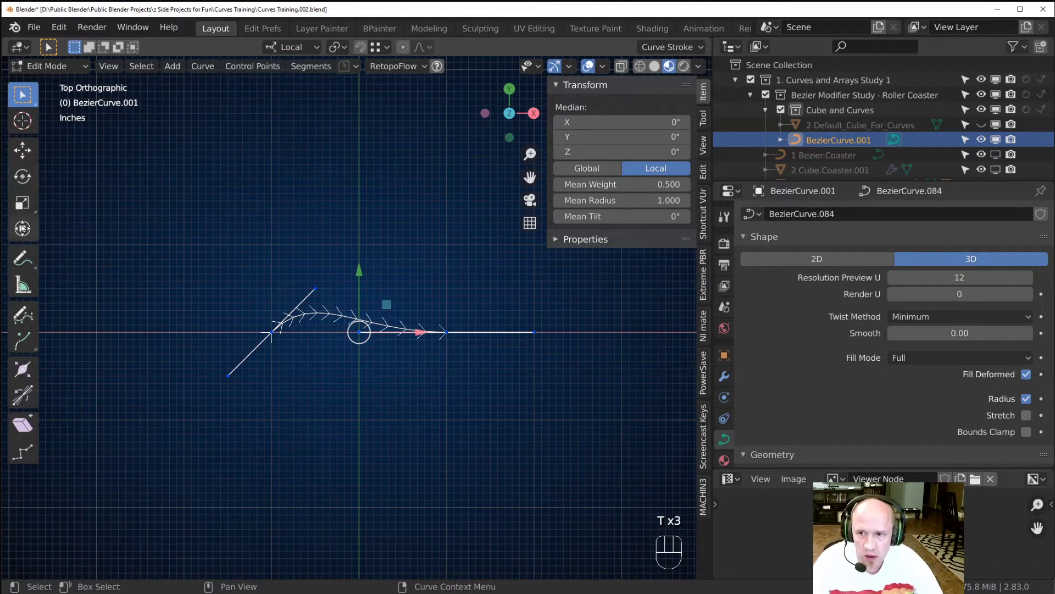
# Select the Bezier curve's starting control point and try the Move, Rotate, Scale and Transform tools in turn on it.
pyautogui.moveTo(197, 391); pyautogui.dragTo(333, 226)
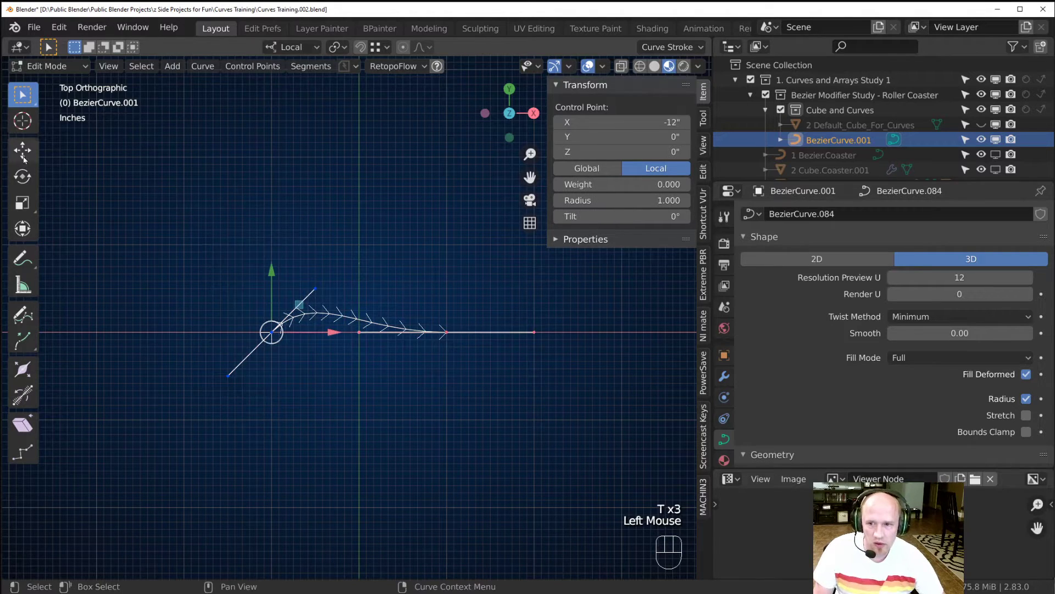
pyautogui.click(22, 151)
pyautogui.click(23, 176)
pyautogui.click(23, 204)
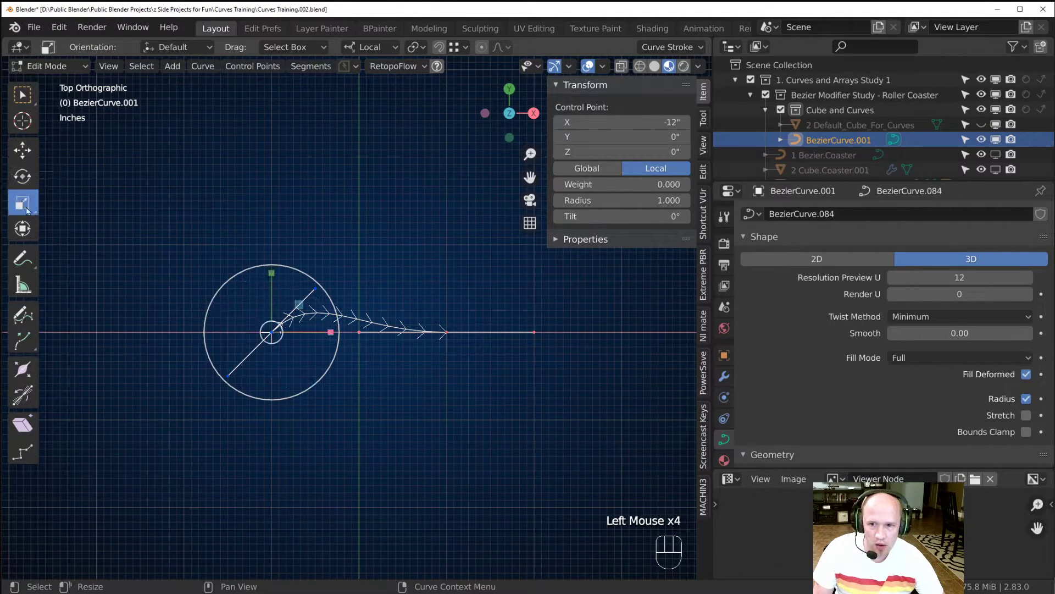
pyautogui.click(23, 227)
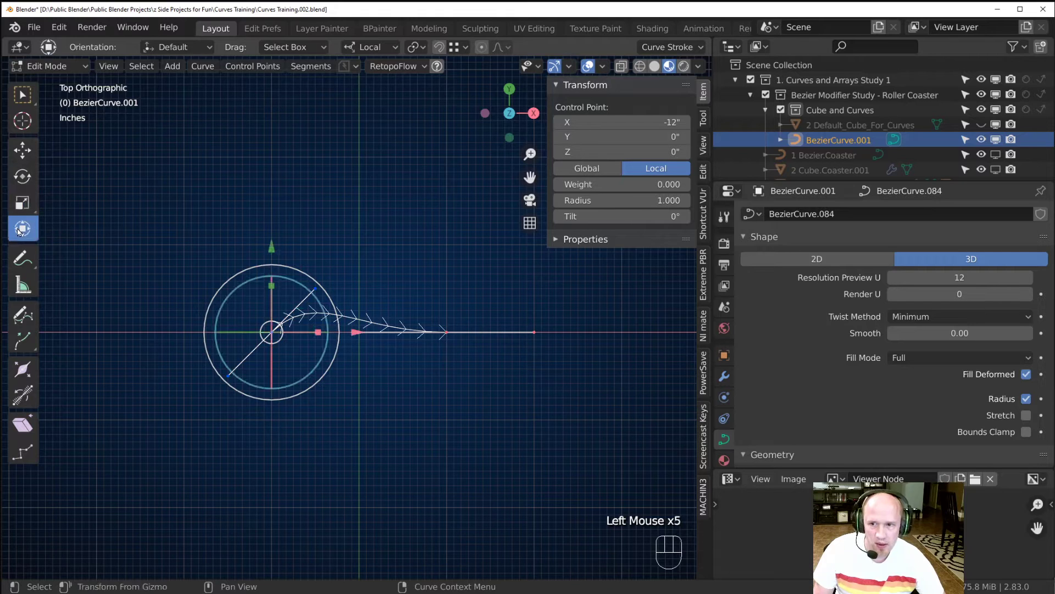
# Try a freehand annotation stroke across the Bezier curve and undo it.
pyautogui.click(24, 261)
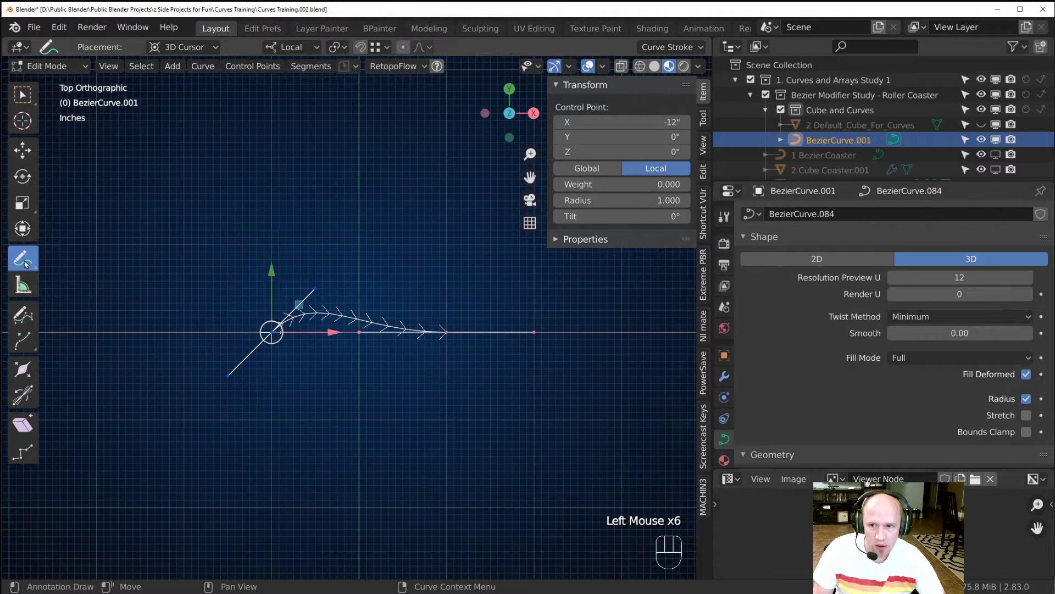
pyautogui.moveTo(170, 271)
pyautogui.mouseDown()
pyautogui.moveTo(528, 391)
pyautogui.moveTo(379, 286)
pyautogui.moveTo(485, 367)
pyautogui.mouseUp()
pyautogui.hotkey('ctrl', 'z')
# Measure from the curve's starting point to its far handle, measure a diagonal below the curve, and remove both measurements.
pyautogui.click(23, 285)
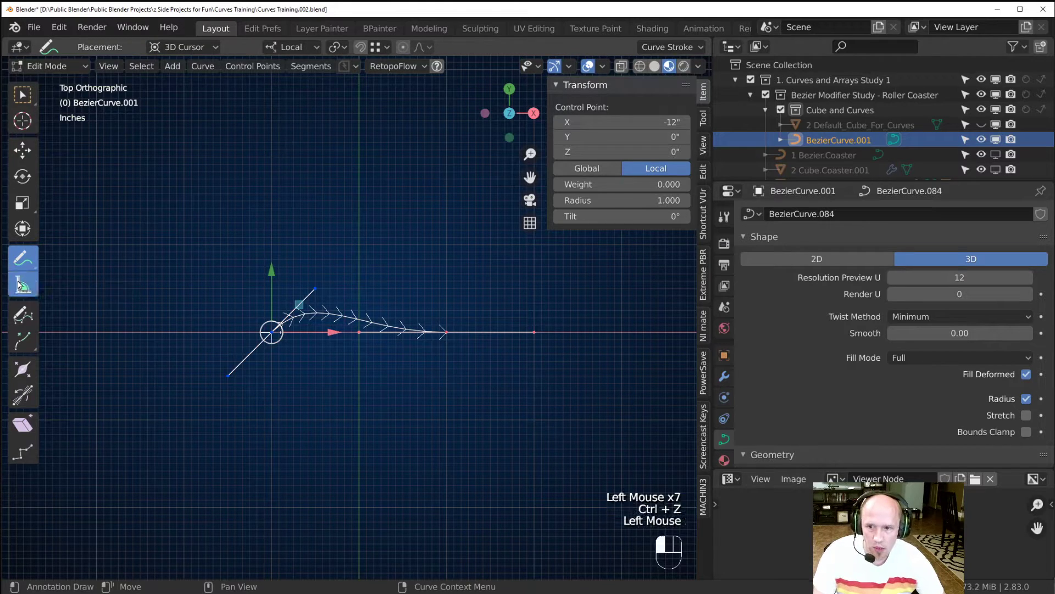
pyautogui.moveTo(267, 333); pyautogui.dragTo(538, 333)
pyautogui.moveTo(170, 350); pyautogui.dragTo(353, 450)
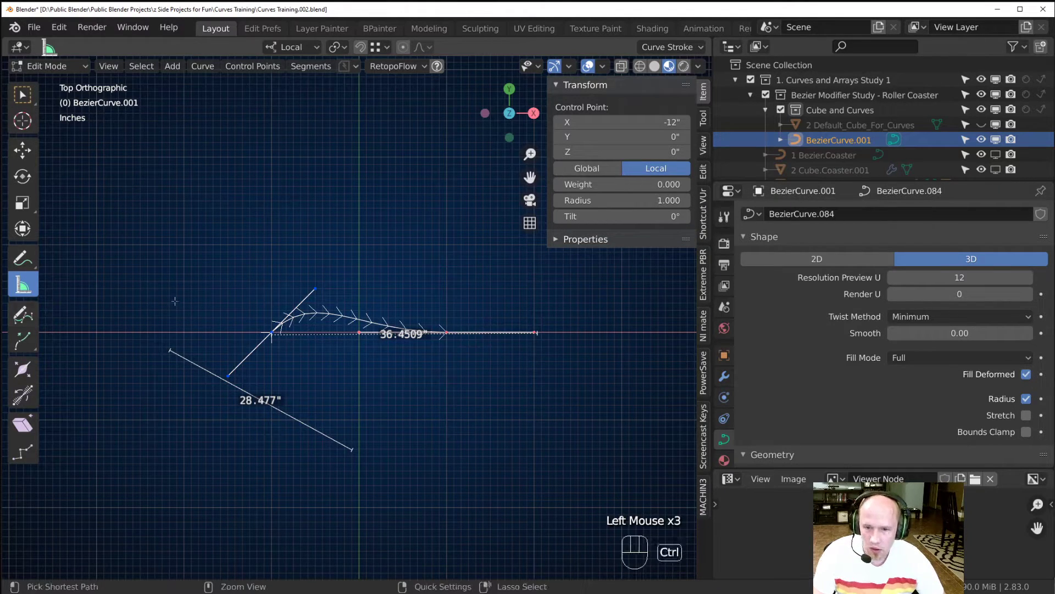
pyautogui.hotkey('ctrl', 'z')
pyautogui.hotkey('ctrl', 'z')
pyautogui.hotkey('ctrl', 'z')
# Draw a long winding freehand Bezier curve across the existing one with the Draw tool in perspective view.
pyautogui.click(24, 314)
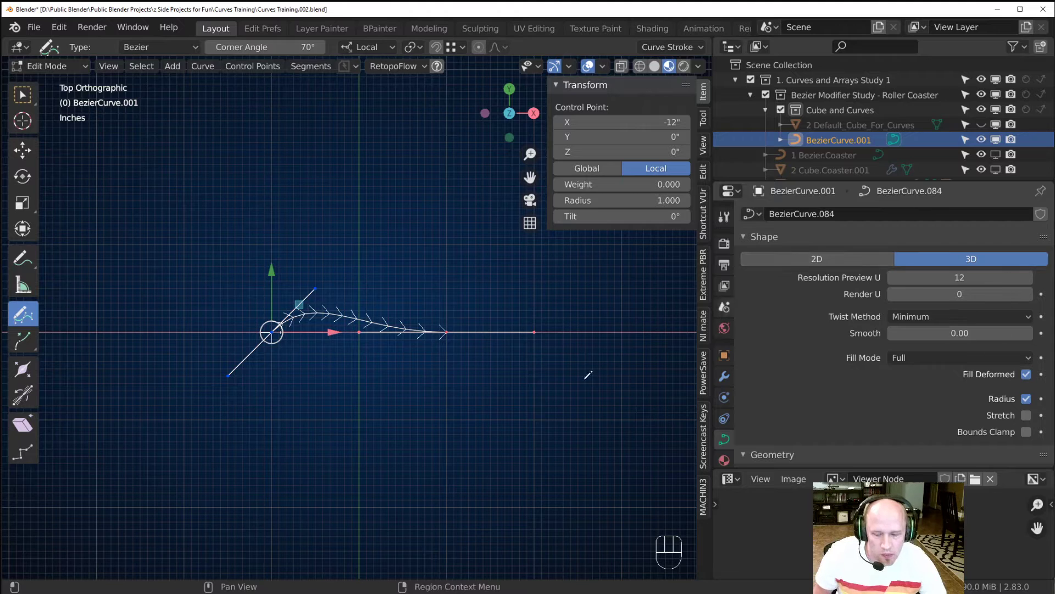
pyautogui.keyDown('shift'); pyautogui.moveTo(480, 502); pyautogui.dragTo(387, 402, button='middle'); pyautogui.keyUp('shift')
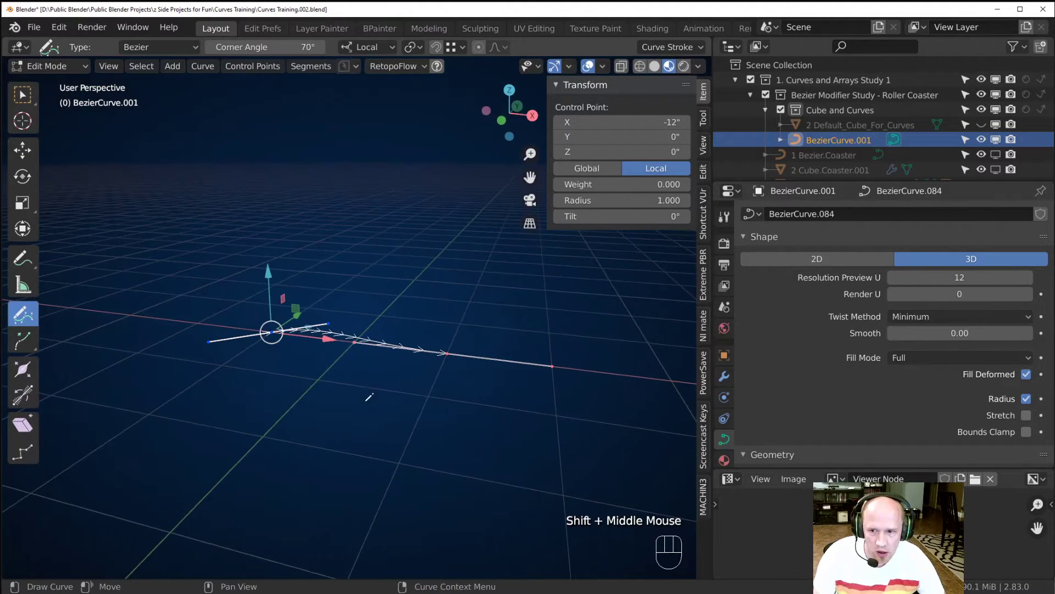
pyautogui.moveTo(592, 428)
pyautogui.mouseDown()
pyautogui.moveTo(513, 260)
pyautogui.moveTo(467, 435)
pyautogui.moveTo(286, 363)
pyautogui.moveTo(197, 443)
pyautogui.moveTo(93, 408)
pyautogui.mouseUp()
pyautogui.scroll(-2, 213, 395)
pyautogui.moveTo(292, 399); pyautogui.dragTo(318, 371, button='middle')
pyautogui.moveTo(318, 372); pyautogui.dragTo(236, 451, button='middle')
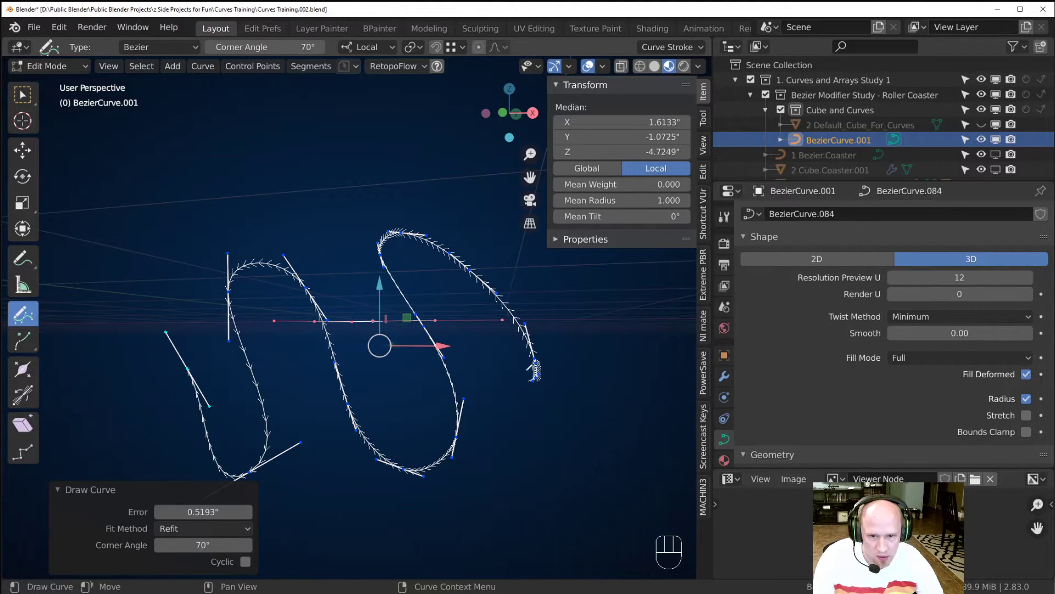
# Set the drawn curve's Corner Angle to 10°.
pyautogui.click(183, 543)
pyautogui.moveTo(160, 540); pyautogui.dragTo(122, 546)
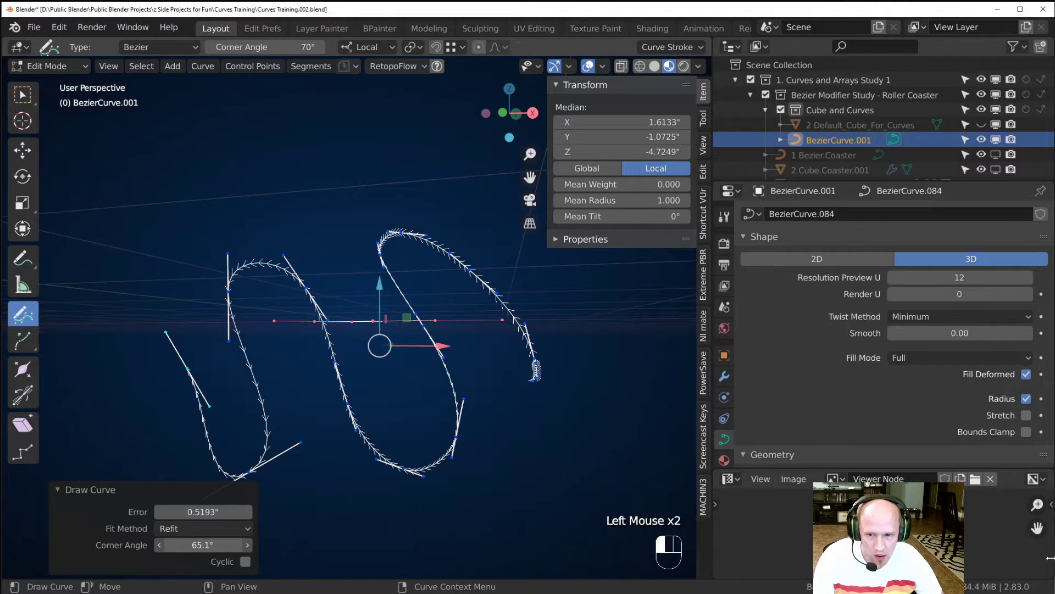
pyautogui.click(237, 543)
pyautogui.click(190, 544)
pyautogui.write('120')
pyautogui.press('BackSpace')
pyautogui.press('BackSpace')
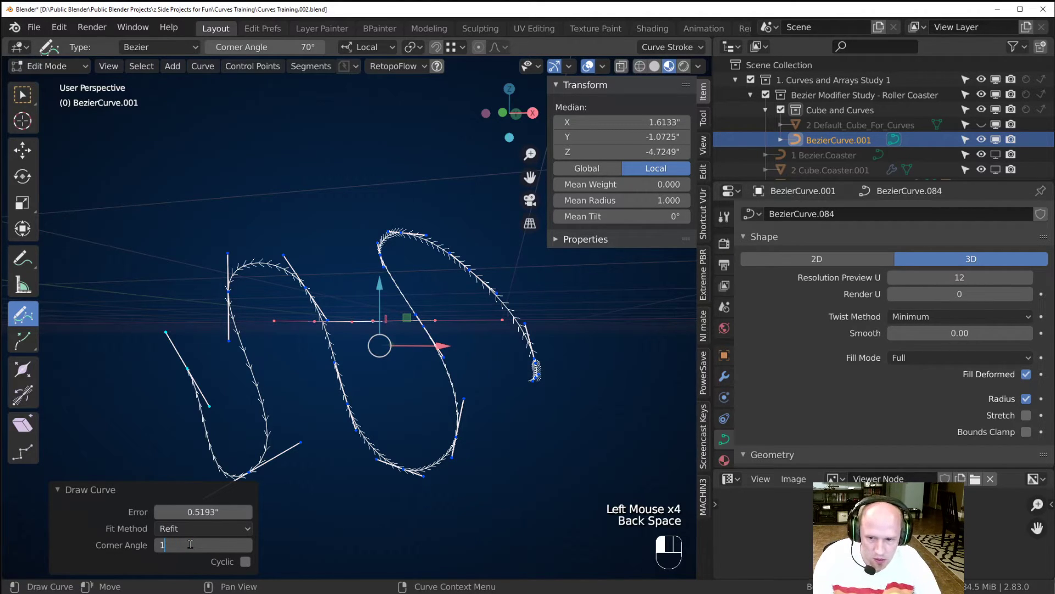
pyautogui.press('Return')
# Try the Split fit method on the drawn curve and switch it back to Refit.
pyautogui.click(183, 526)
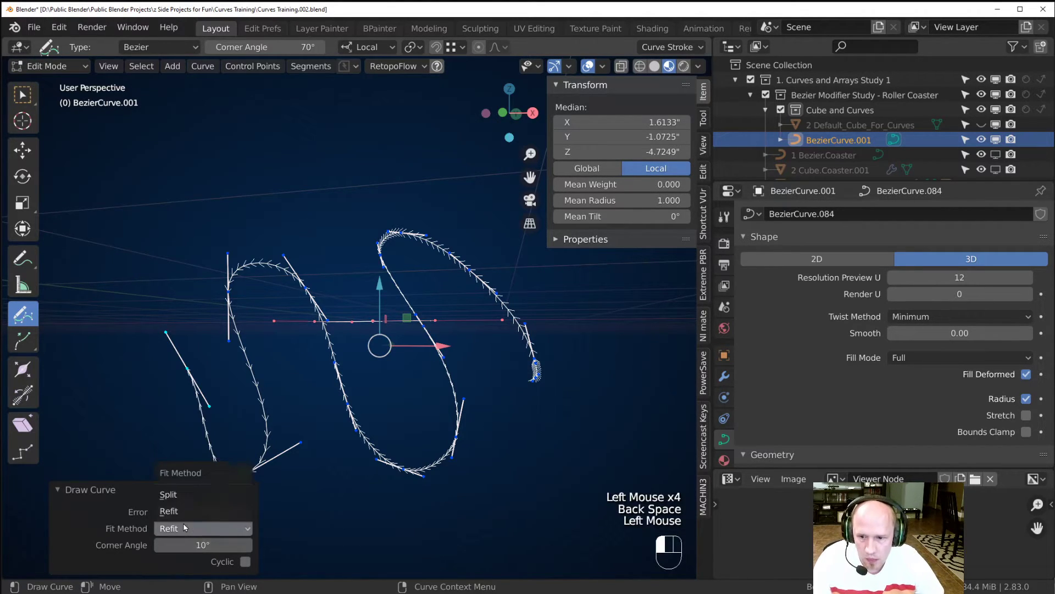
pyautogui.click(183, 507)
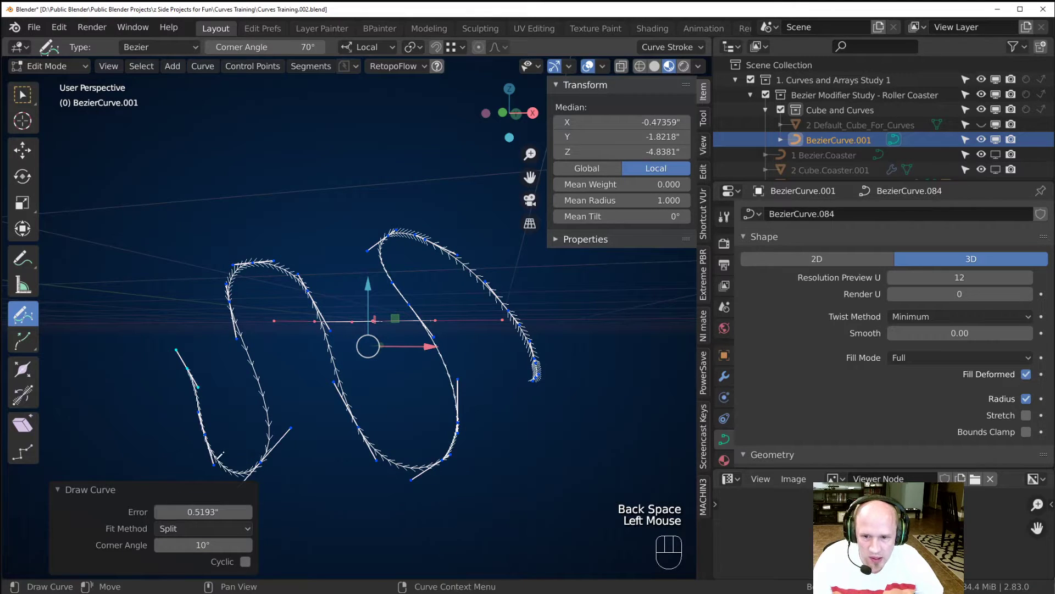
pyautogui.click(201, 528)
pyautogui.click(195, 510)
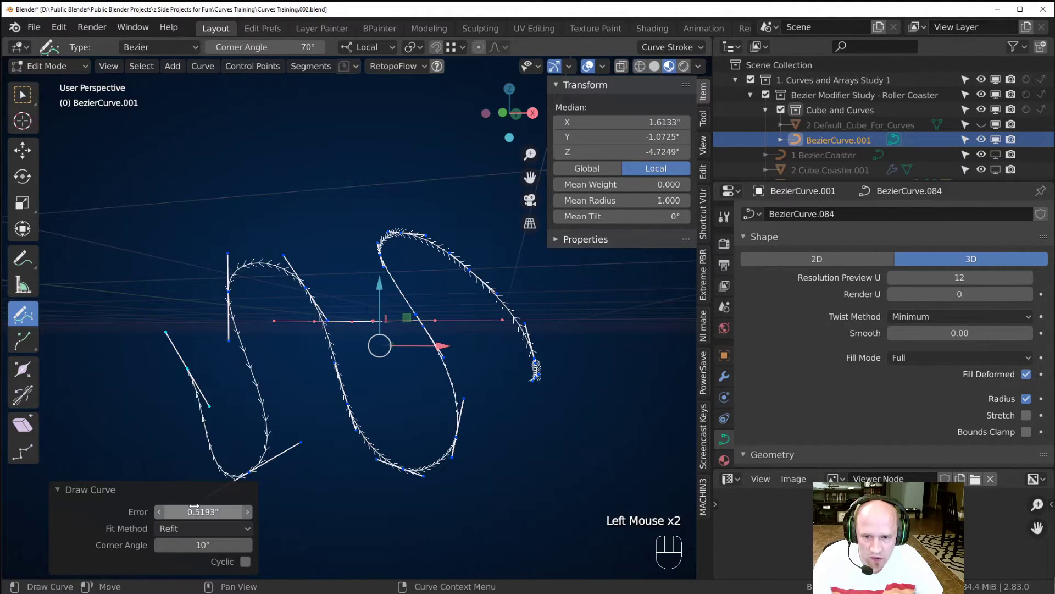
# Try a fit Error of 0" on the drawn curve, and set it to 0.125".
pyautogui.moveTo(196, 512)
pyautogui.mouseDown()
pyautogui.moveTo(241, 511)
pyautogui.moveTo(180, 512)
pyautogui.mouseUp()
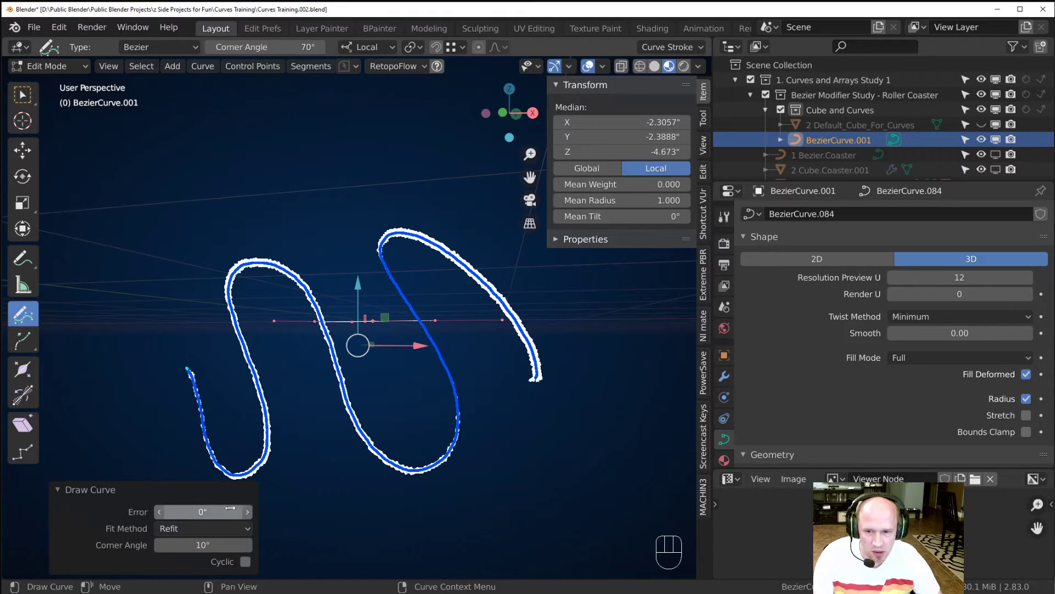
pyautogui.click(246, 512)
pyautogui.click(246, 512)
pyautogui.click(215, 512)
pyautogui.write('2in')
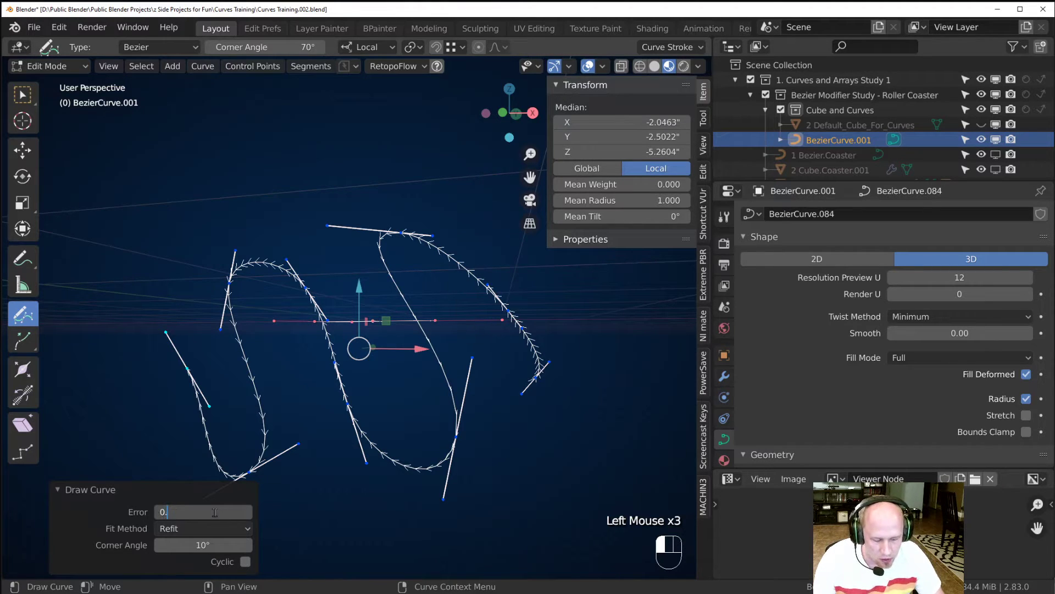
pyautogui.press('Return')
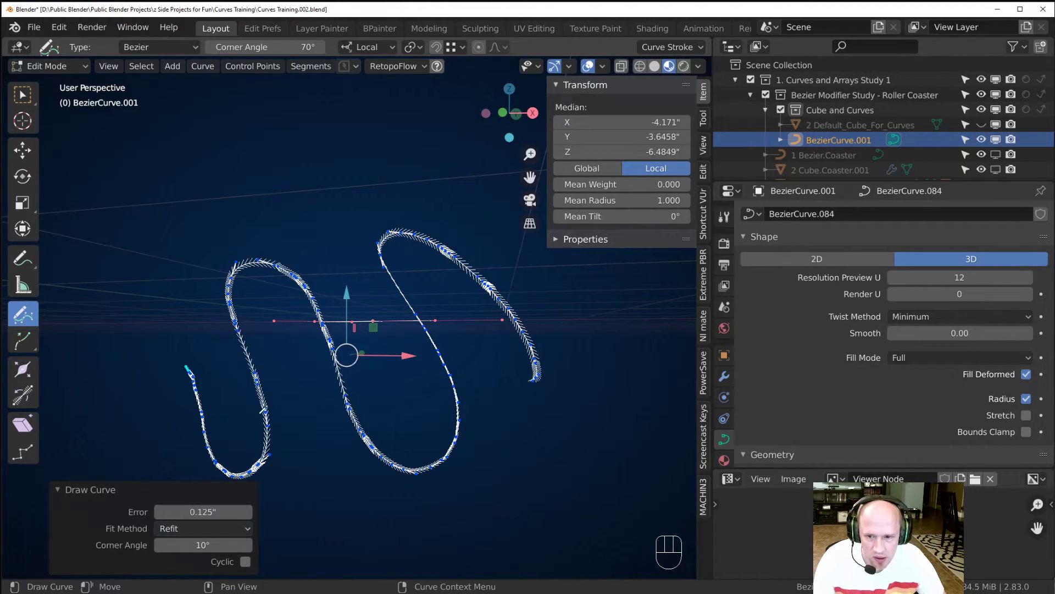
# Inspect the dense control points along the drawn curve up close, and set its fit Error to 1".
pyautogui.scroll(3, 428, 308)
pyautogui.moveTo(429, 308); pyautogui.dragTo(263, 345, button='middle')
pyautogui.scroll(2, 471, 310)
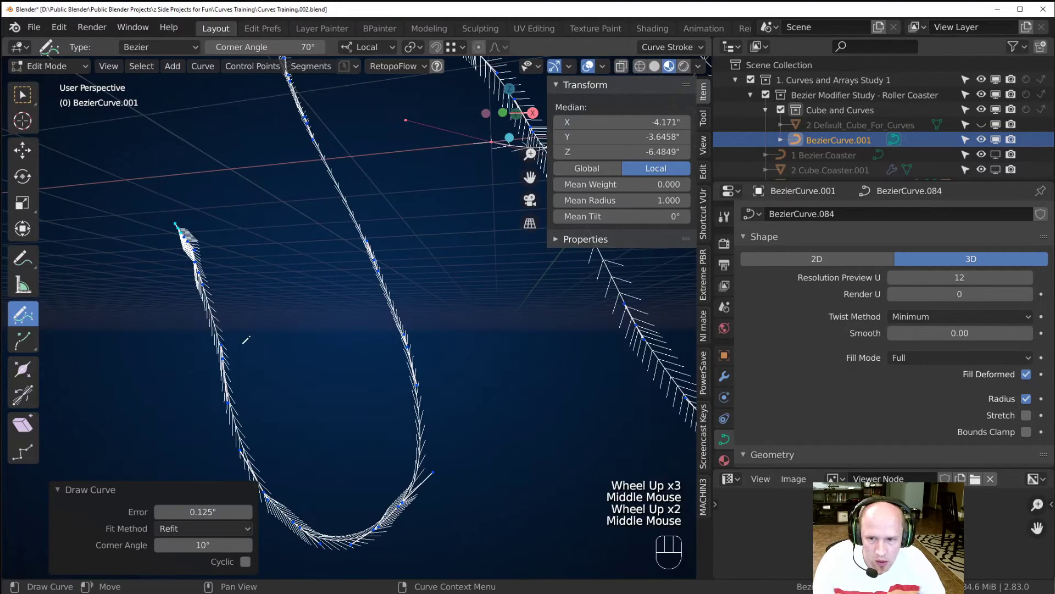
pyautogui.scroll(-3, 407, 322)
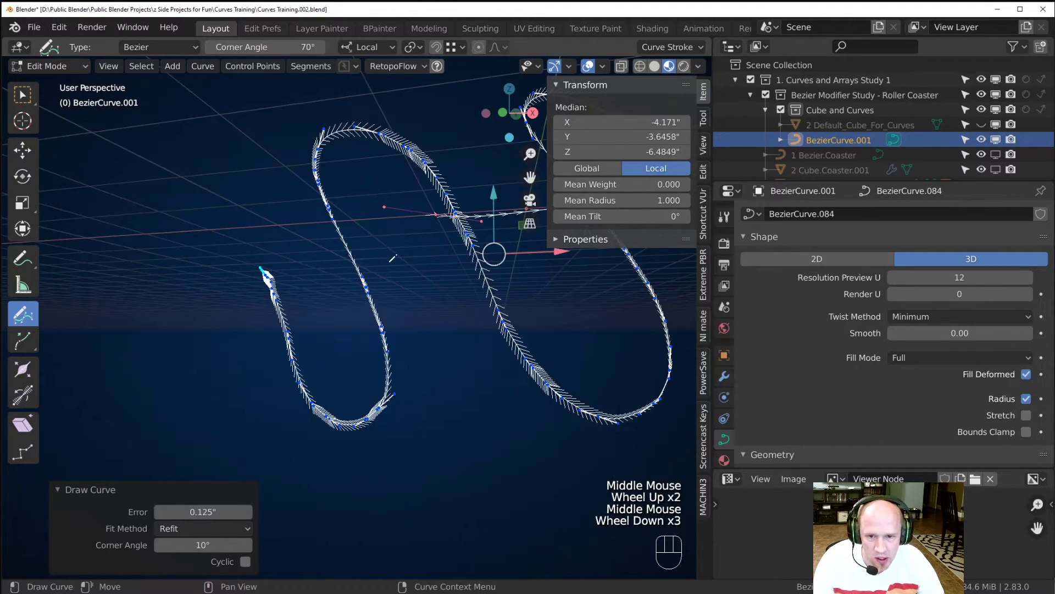
pyautogui.moveTo(406, 322); pyautogui.dragTo(385, 341, button='middle')
pyautogui.click(202, 512)
pyautogui.write('1')
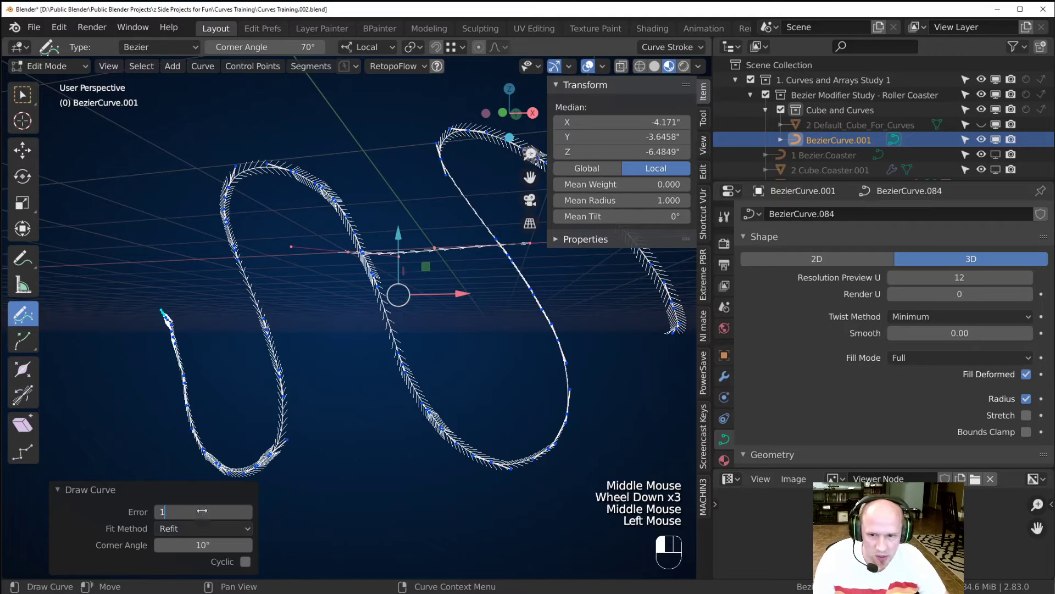
pyautogui.press('Return')
# Draw the letters a, b and c freehand in a row above the winding curve in top view.
pyautogui.scroll(-3, 385, 308)
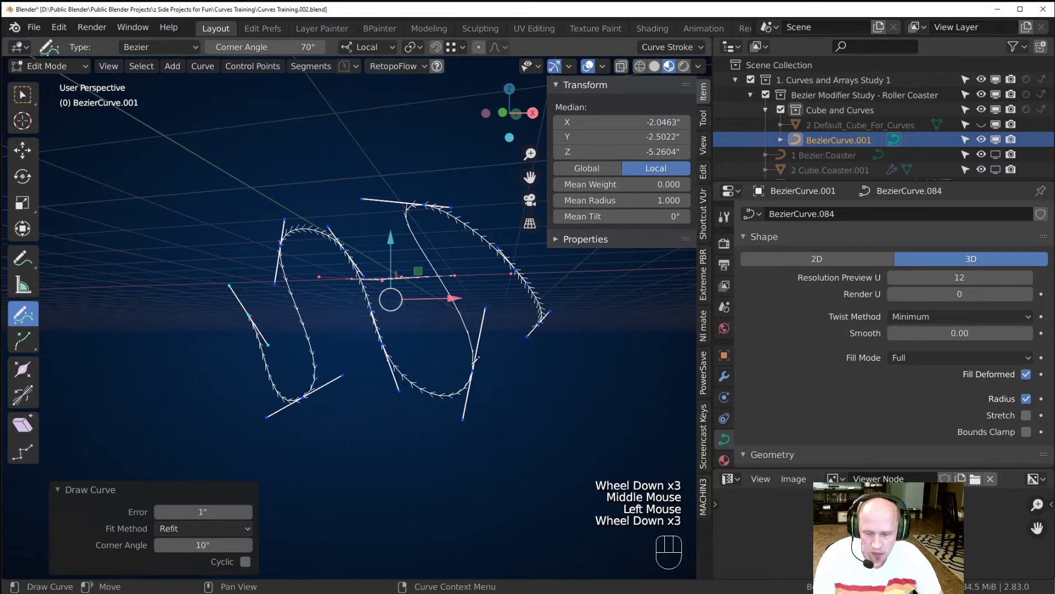
pyautogui.press('KP_7')
pyautogui.scroll(-2, 351, 318)
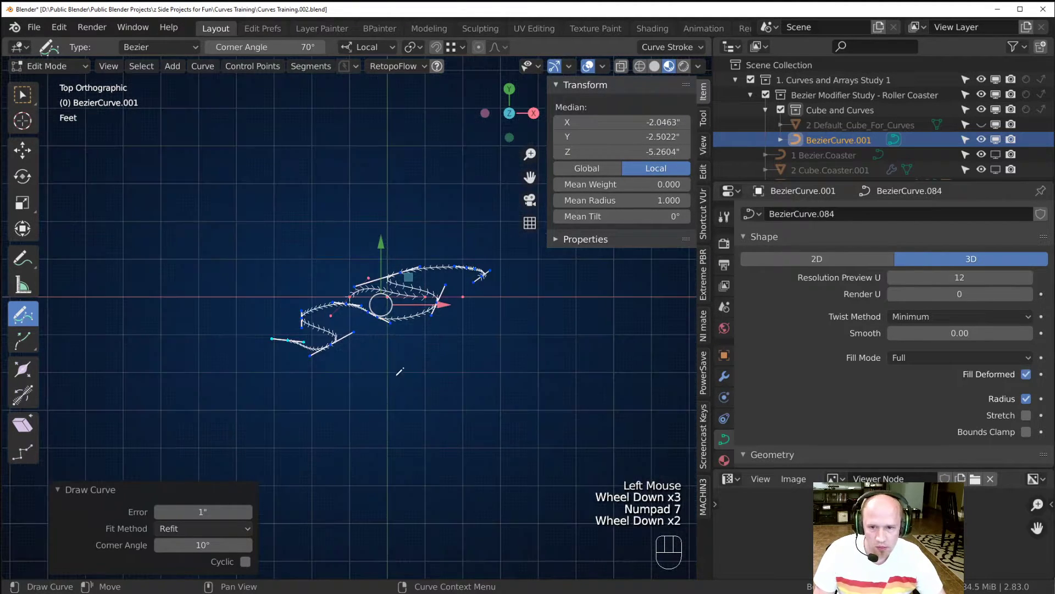
pyautogui.moveTo(363, 384); pyautogui.dragTo(362, 418, button='middle')
pyautogui.moveTo(192, 267)
pyautogui.mouseDown()
pyautogui.moveTo(204, 250)
pyautogui.moveTo(226, 270)
pyautogui.mouseUp()
pyautogui.moveTo(263, 177); pyautogui.dragTo(264, 221)
pyautogui.moveTo(347, 210)
pyautogui.mouseDown()
pyautogui.moveTo(364, 230)
pyautogui.moveTo(429, 233)
pyautogui.mouseUp()
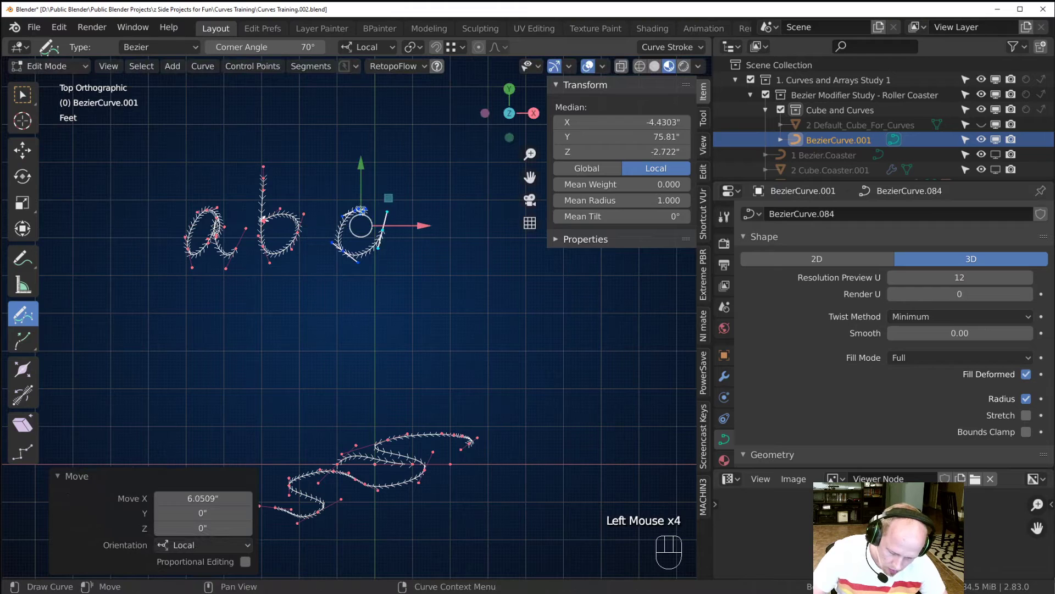
# Draw the letters d, e and f freehand in a second row beneath the first three letters.
pyautogui.moveTo(216, 314)
pyautogui.mouseDown()
pyautogui.moveTo(212, 272)
pyautogui.moveTo(219, 360)
pyautogui.mouseUp()
pyautogui.moveTo(268, 334); pyautogui.dragTo(290, 352)
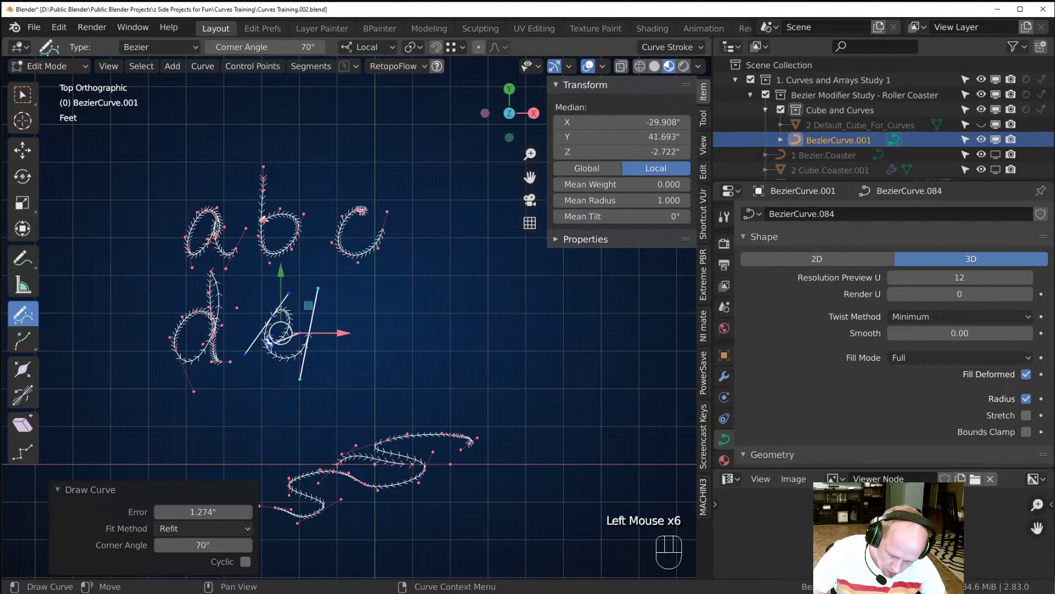
pyautogui.moveTo(358, 282)
pyautogui.mouseDown()
pyautogui.moveTo(385, 330)
pyautogui.moveTo(481, 301)
pyautogui.mouseUp()
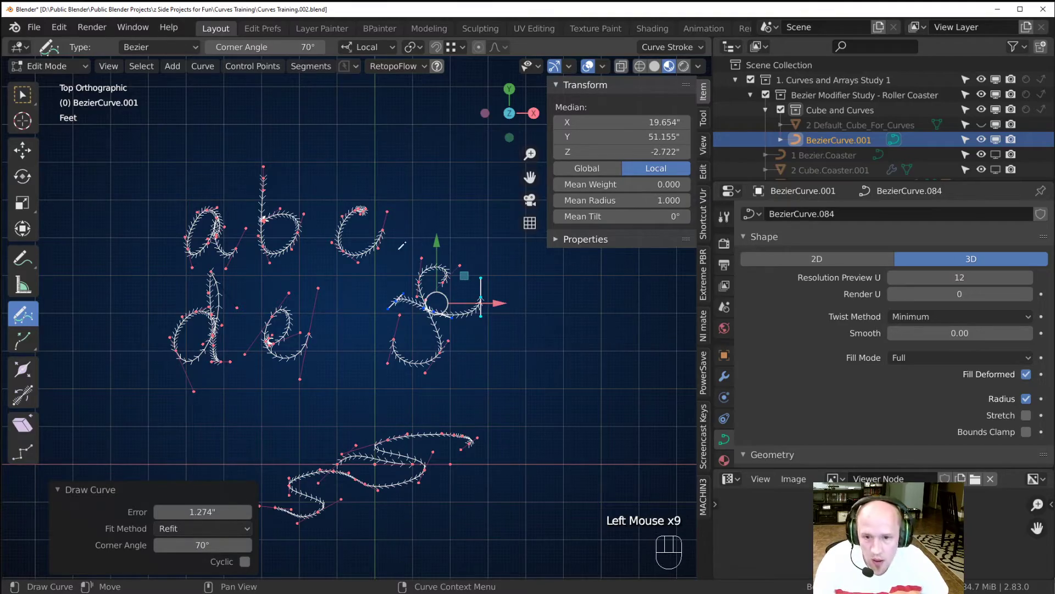
# Examine the handwritten letters and the winding curve in Object Mode from several angles, and return to Edit Mode.
pyautogui.scroll(-2, 400, 236)
pyautogui.moveTo(401, 235); pyautogui.dragTo(341, 373, button='middle')
pyautogui.press('Tab')
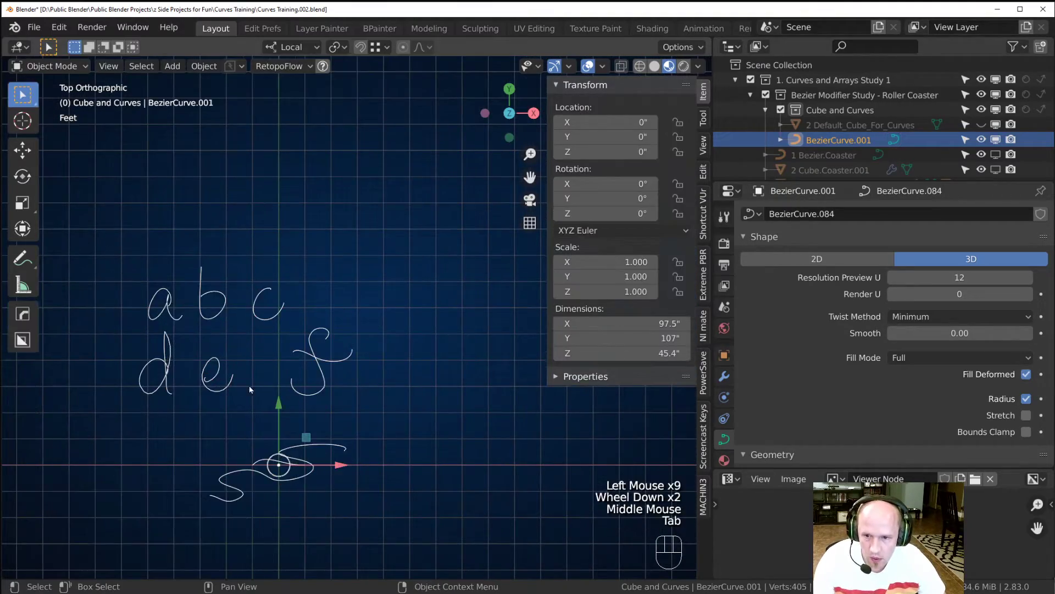
pyautogui.moveTo(245, 391); pyautogui.dragTo(309, 332, button='middle')
pyautogui.keyDown('shift'); pyautogui.moveTo(299, 389); pyautogui.dragTo(132, 271, button='middle'); pyautogui.keyUp('shift')
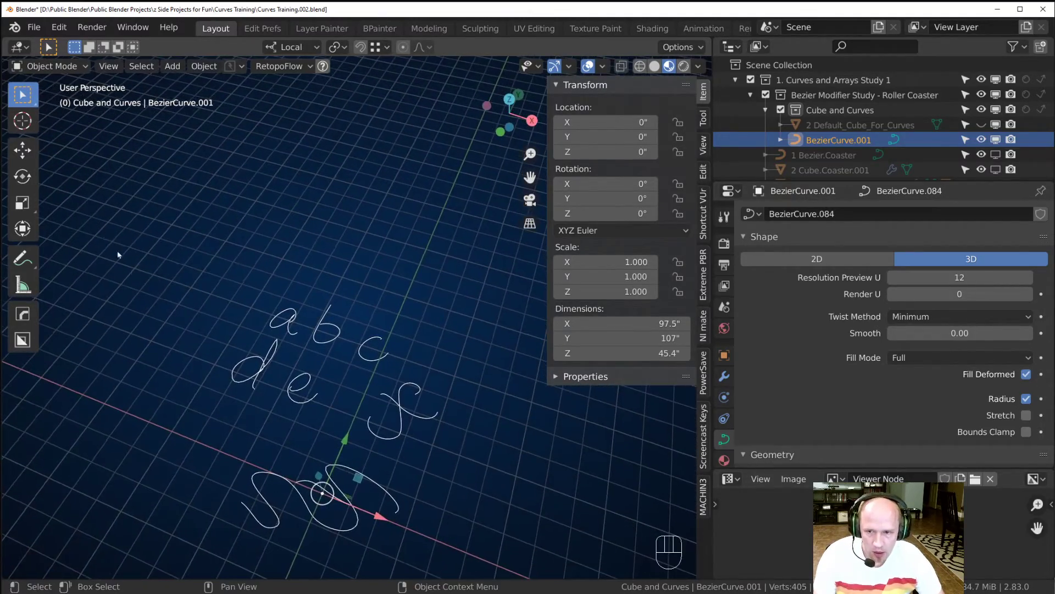
pyautogui.moveTo(343, 471)
pyautogui.mouseDown(button='middle')
pyautogui.moveTo(335, 440)
pyautogui.moveTo(277, 386)
pyautogui.mouseUp(button='middle')
pyautogui.press('Tab')
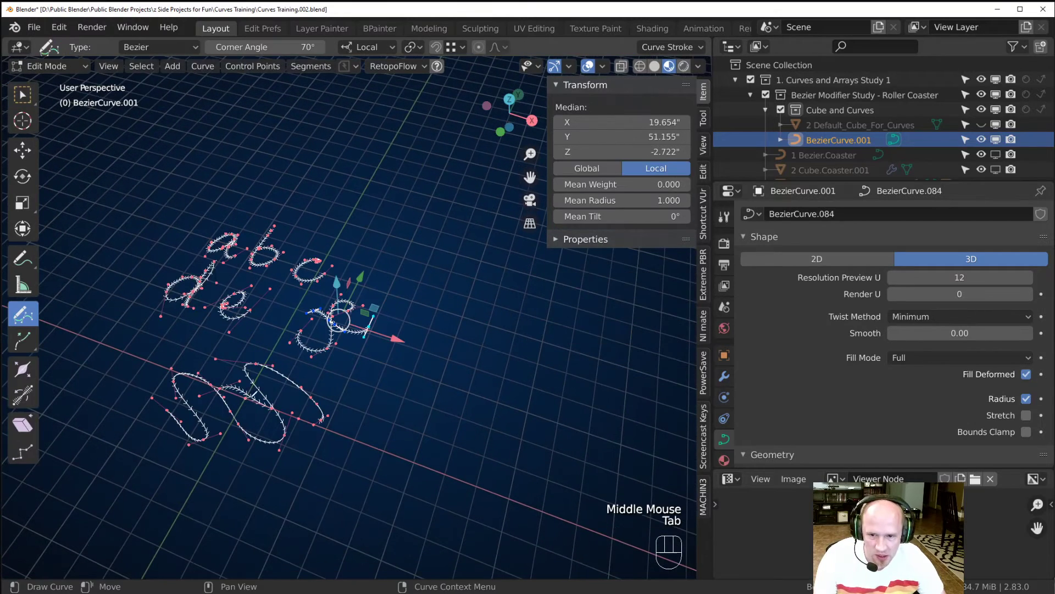
pyautogui.moveTo(163, 326); pyautogui.dragTo(340, 375, button='middle')
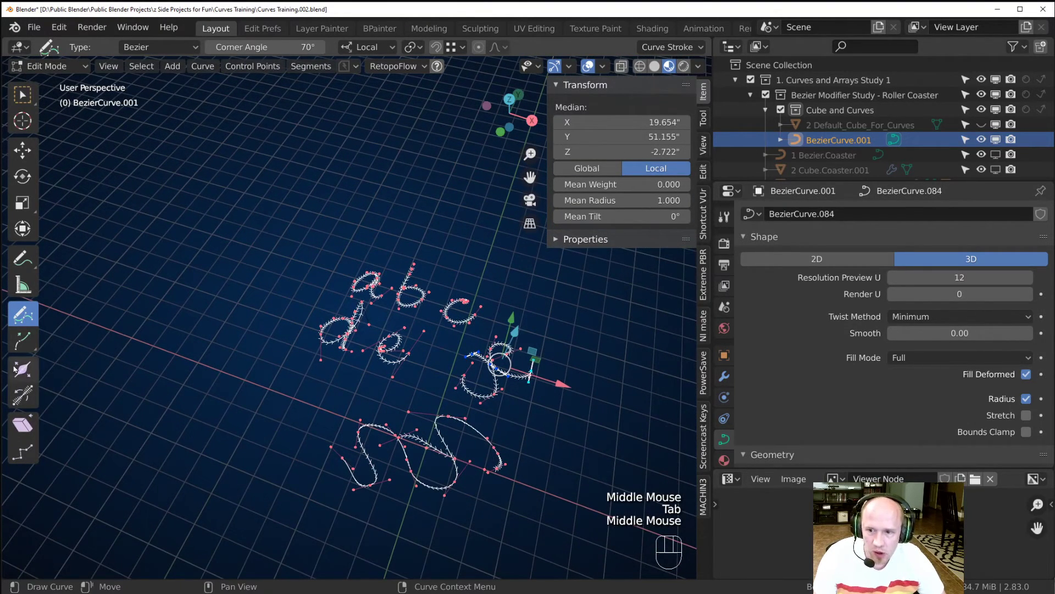
# Extrude the crossbar of the letter f outward past the winding curve, finishing with extrusions of about 52.9" and 30".
pyautogui.click(18, 345)
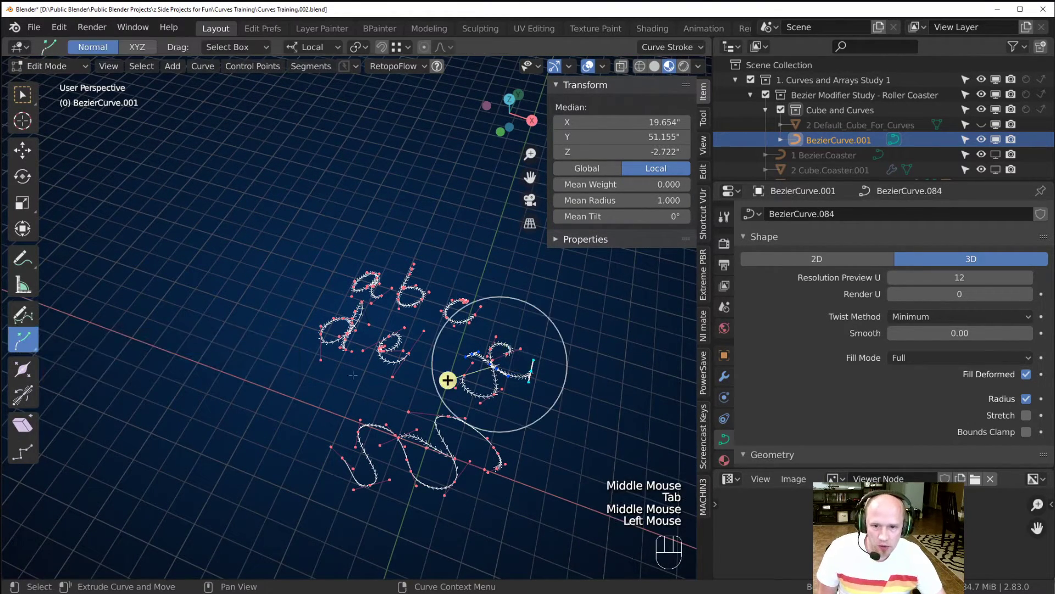
pyautogui.moveTo(448, 377); pyautogui.dragTo(174, 441)
pyautogui.moveTo(174, 440); pyautogui.dragTo(212, 355, button='middle')
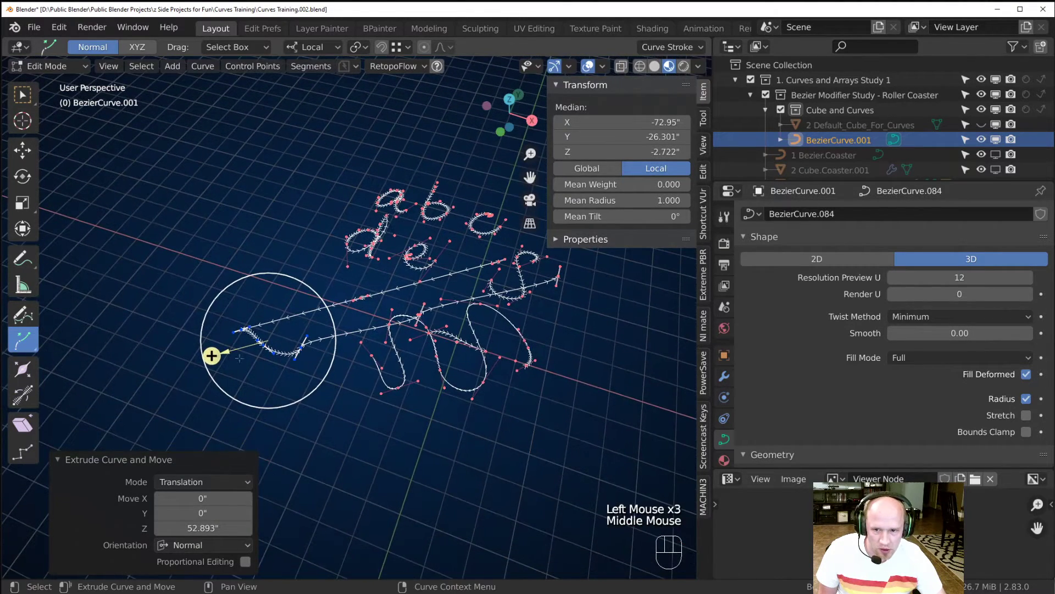
pyautogui.click(212, 356)
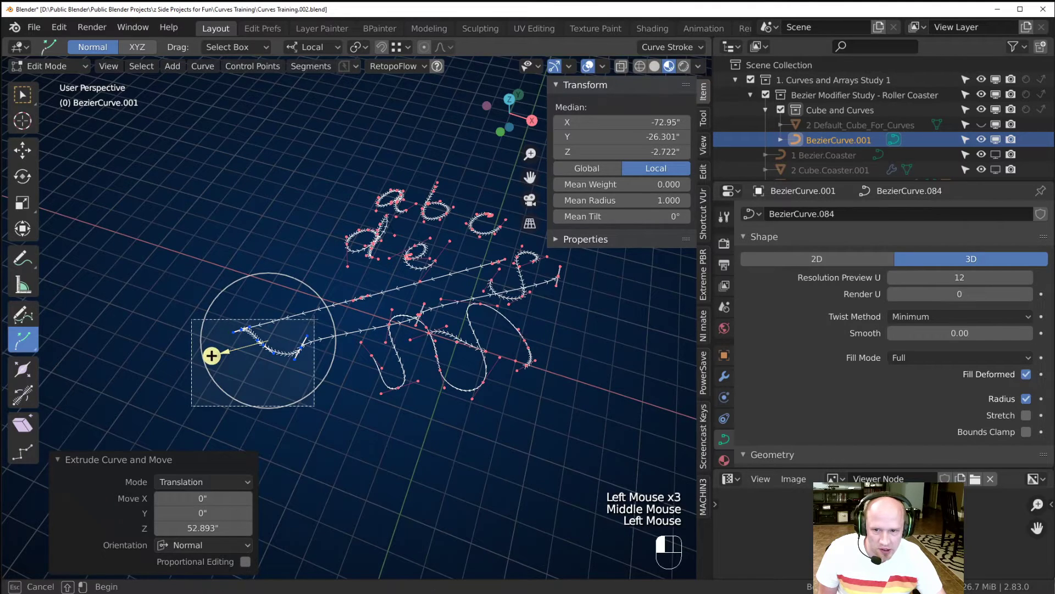
pyautogui.moveTo(210, 356); pyautogui.dragTo(137, 372)
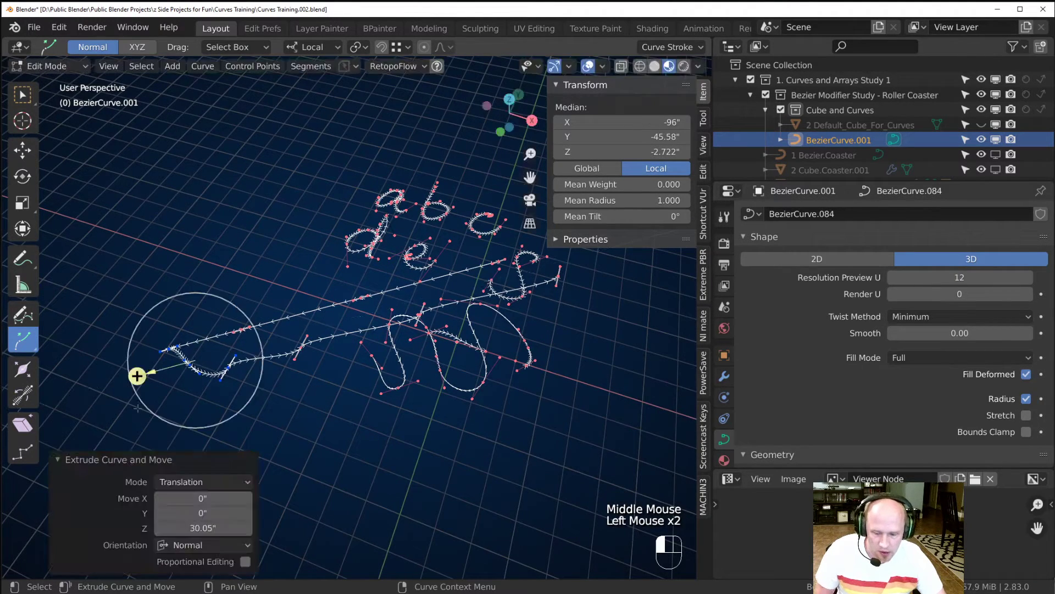
# Move the extruded end points by about X 21", Y -1", Z -6" and extrude them once more away from the letters.
pyautogui.press('g')
pyautogui.click(186, 402)
pyautogui.press('e')
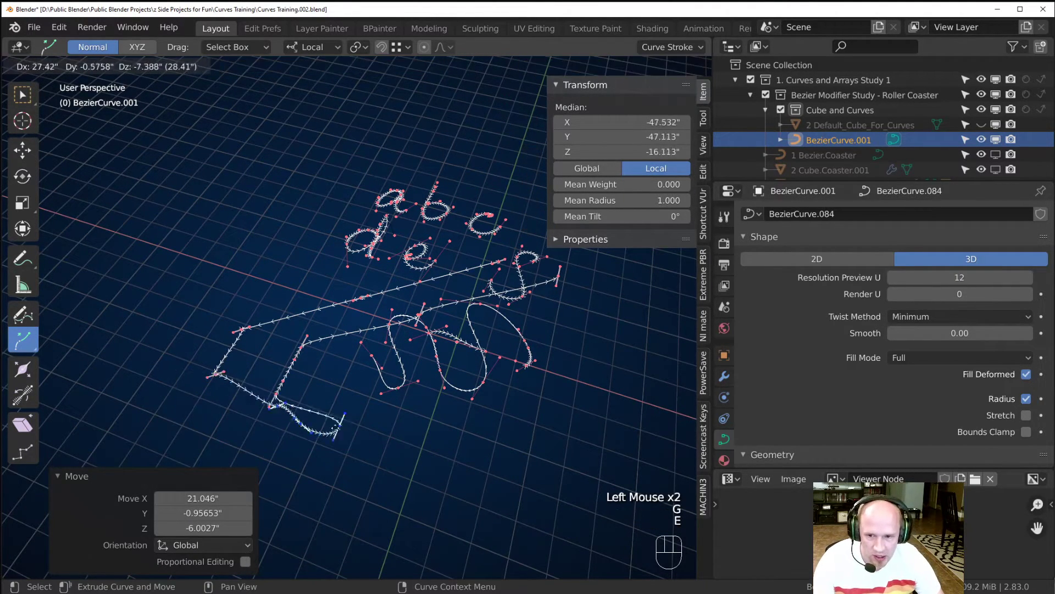
pyautogui.click(117, 443)
# Select the end section of the winding curve and extrude it by about X -18.3", Y -37.8", Z -19.7".
pyautogui.moveTo(330, 344); pyautogui.dragTo(410, 424)
pyautogui.press('e')
pyautogui.click(322, 477)
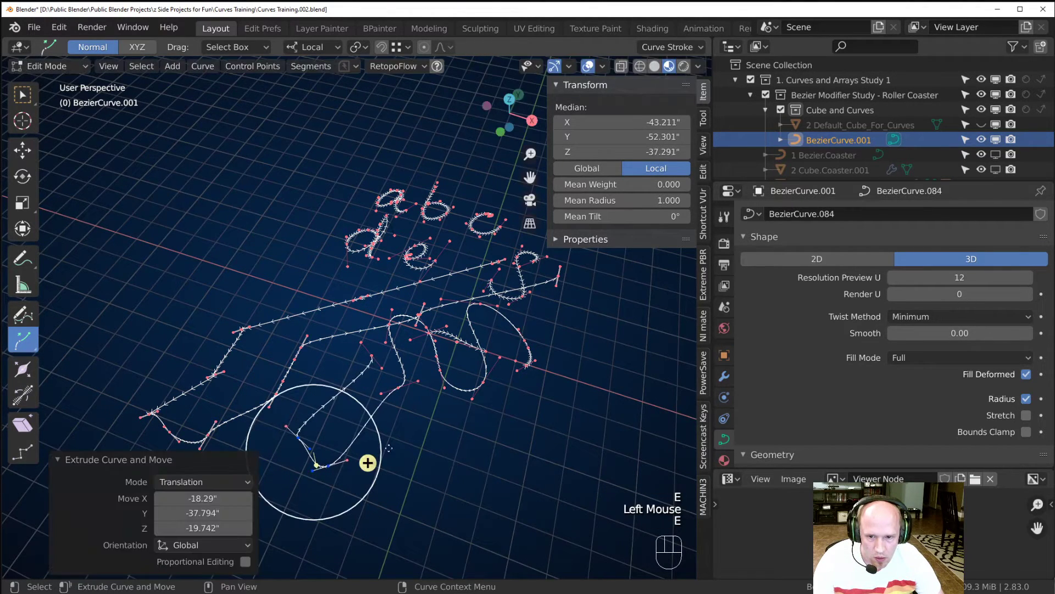
# Extrude the open end of the winding curve by about X 37.8", Y -3.4", Z -11.9" and rotate the extruded point.
pyautogui.moveTo(495, 419); pyautogui.dragTo(454, 376)
pyautogui.press('e')
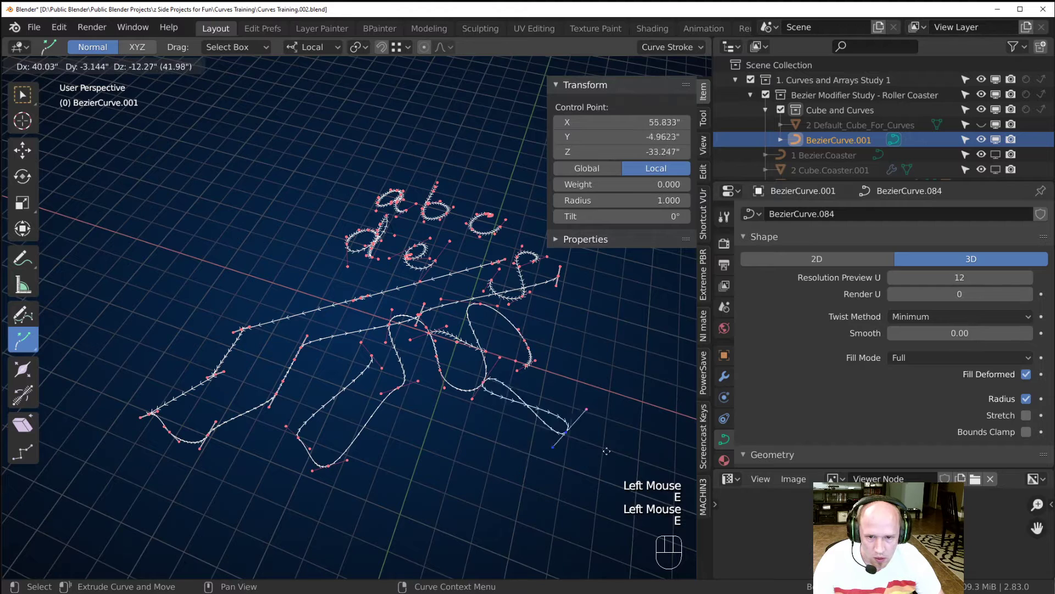
pyautogui.click(594, 394)
pyautogui.press('r')
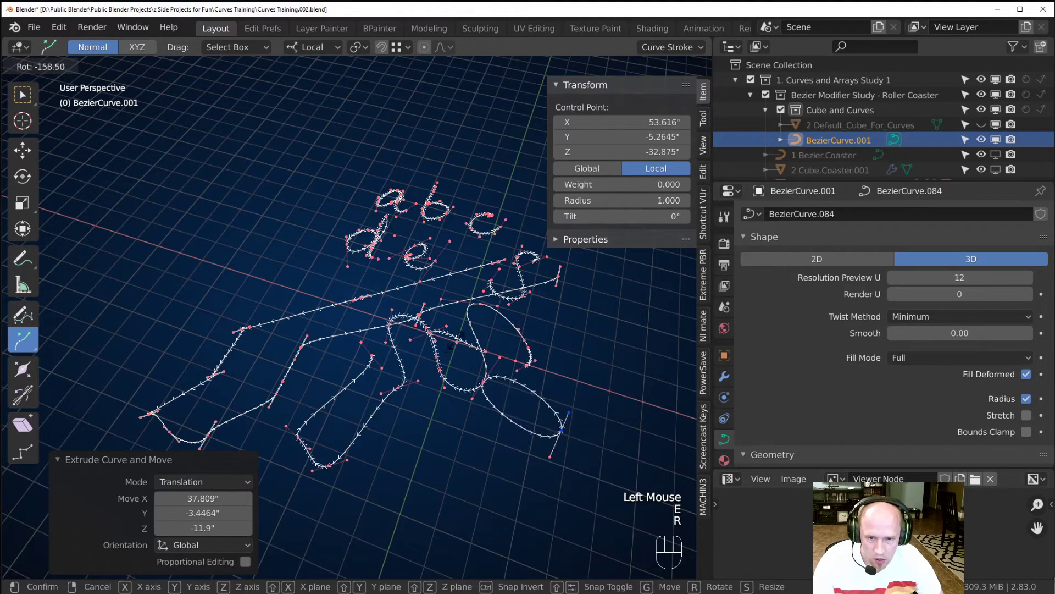
pyautogui.click(386, 410)
# Rotate the control point before the extruded one by -89.5° and move it by about X -11.5", Y -37.1", Z -21.1".
pyautogui.click(482, 381)
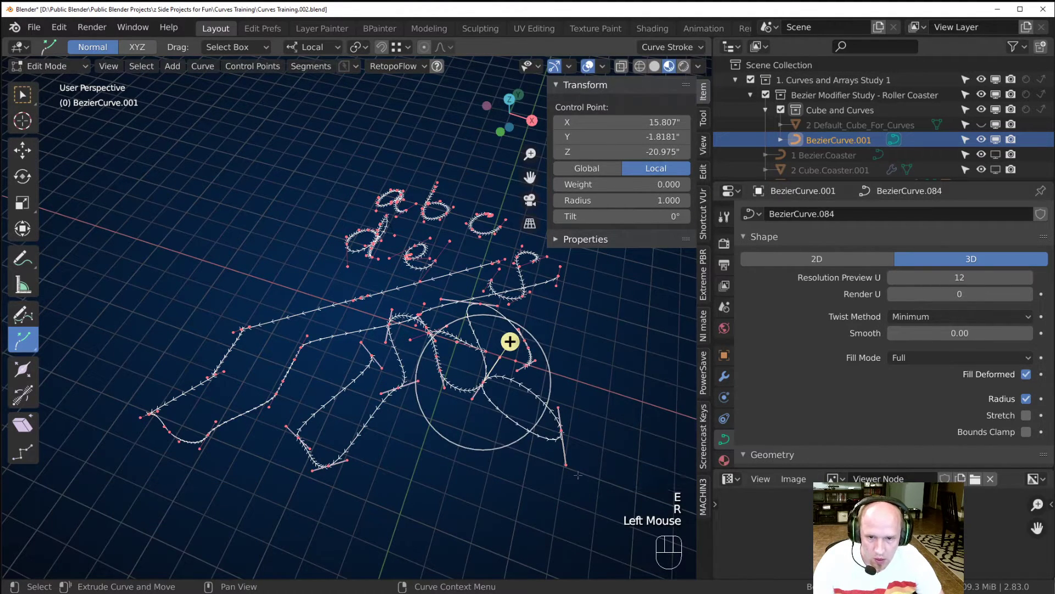
pyautogui.press('r')
pyautogui.click(448, 370)
pyautogui.press('g')
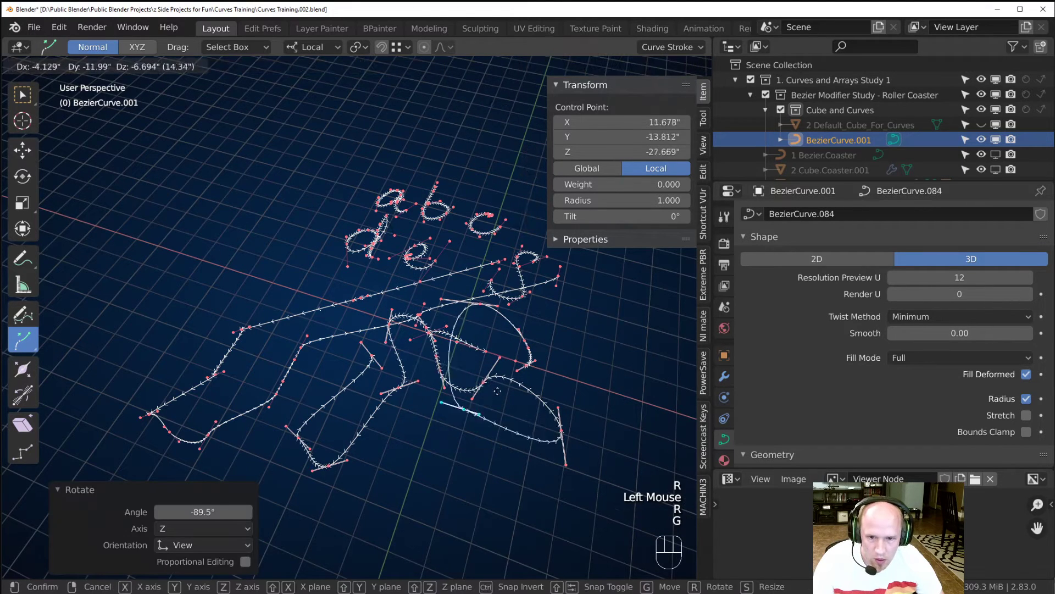
pyautogui.click(476, 433)
pyautogui.click(25, 370)
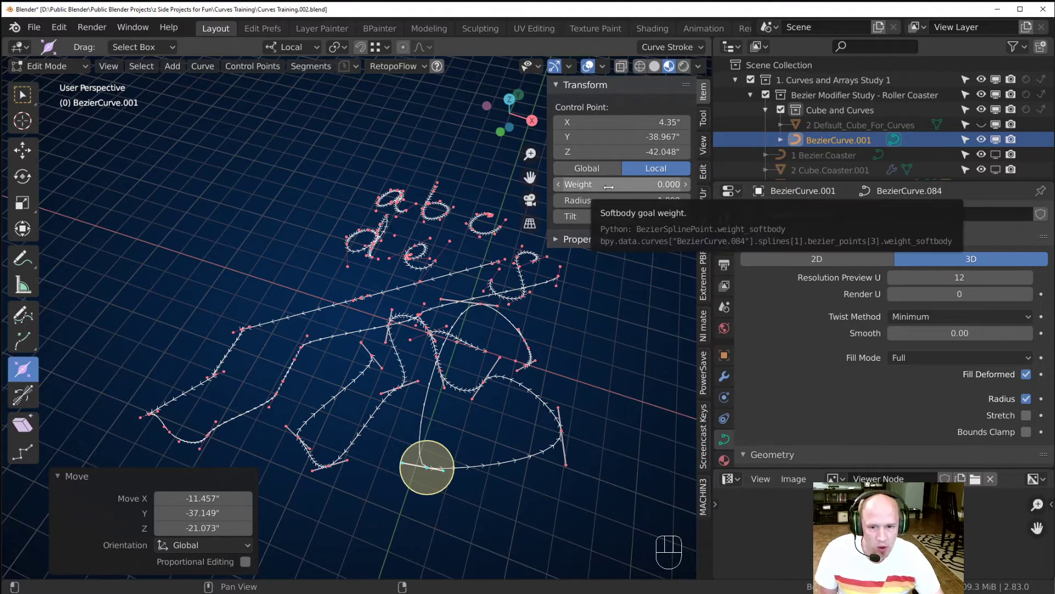
# Return to Object Mode and delete the whole curve object.
pyautogui.press('Tab')
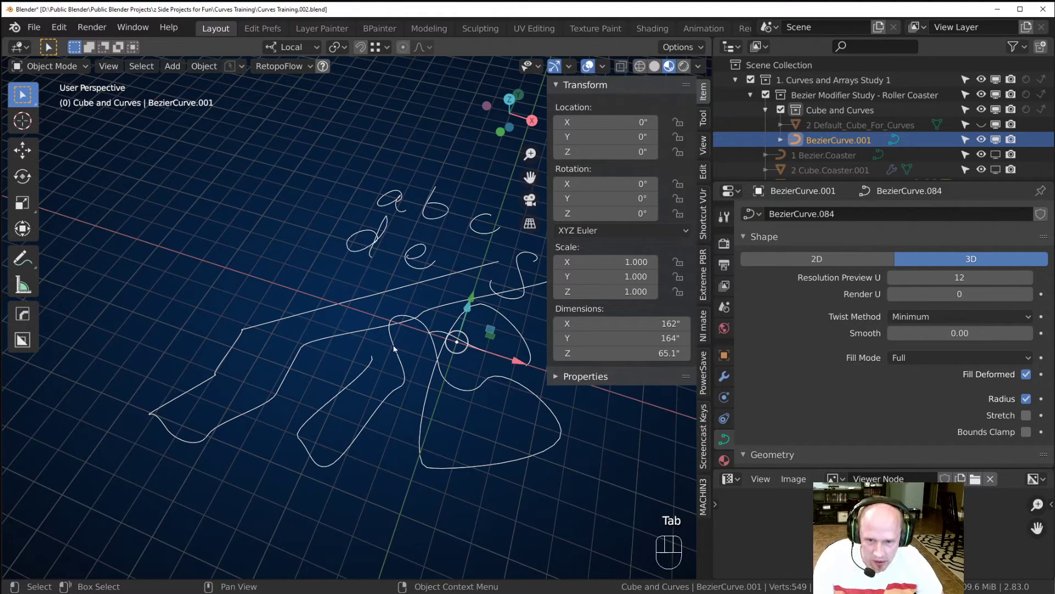
pyautogui.press('a')
pyautogui.press('x')
pyautogui.click(394, 345)
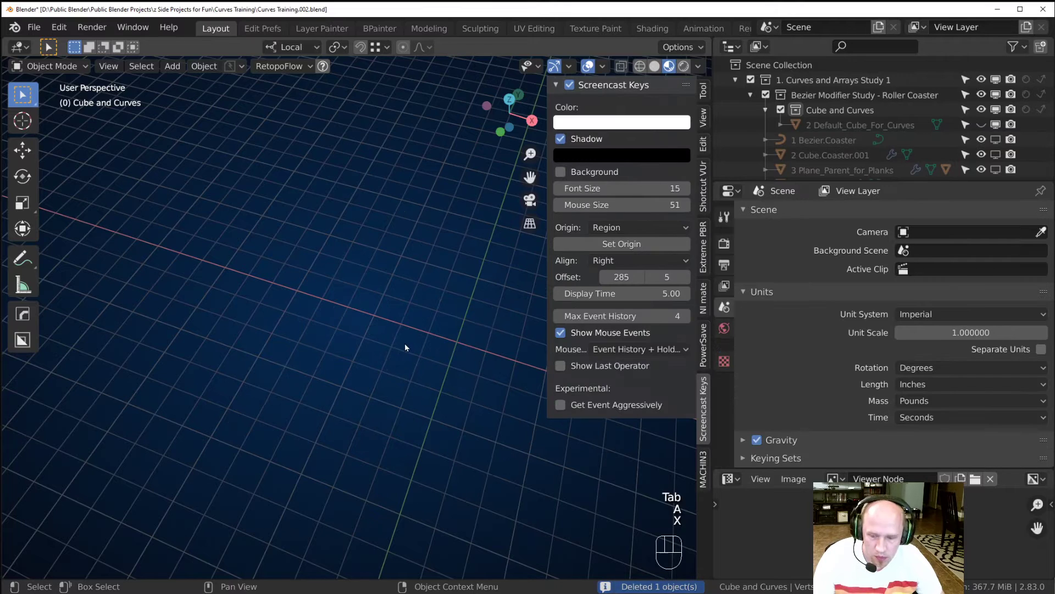
# Add a Bezier curve with a 12" radius at the origin and open it in Edit Mode in top view.
pyautogui.hotkey('shift', 'a')
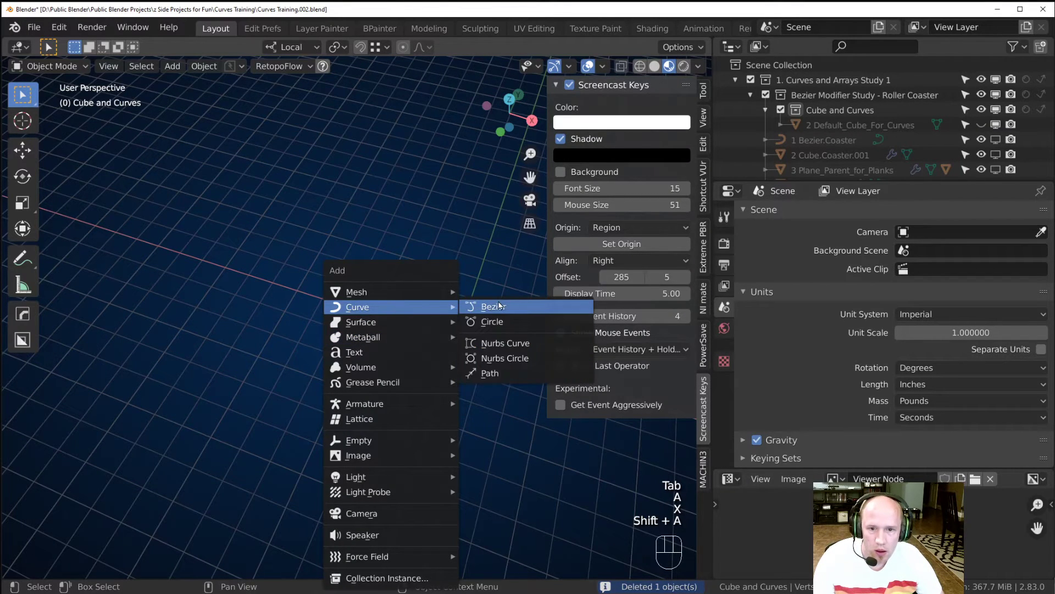
pyautogui.click(478, 306)
pyautogui.moveTo(409, 352); pyautogui.dragTo(291, 366, button='middle')
pyautogui.press('KP_7')
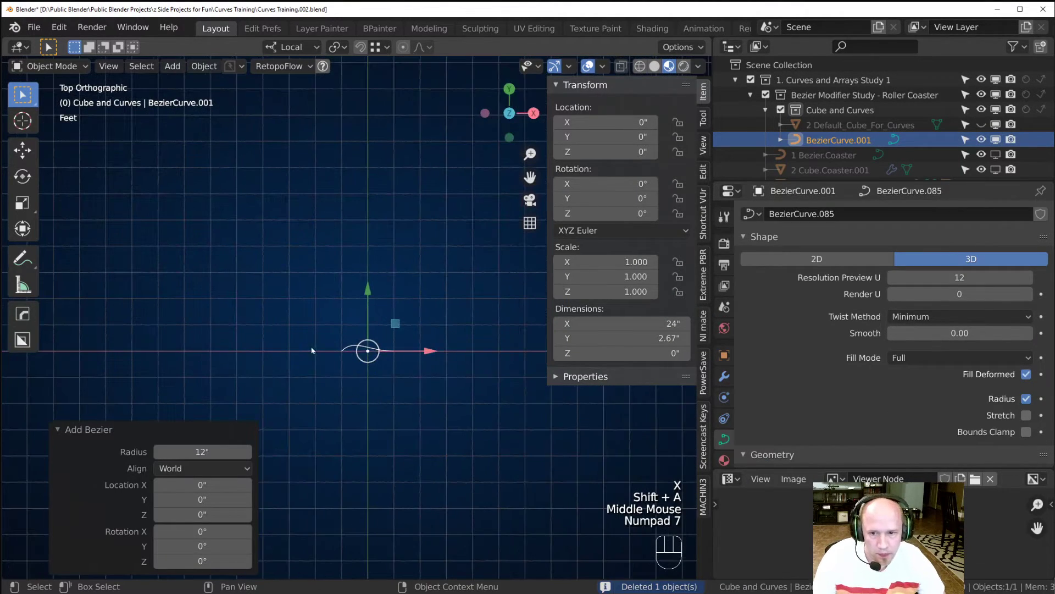
pyautogui.scroll(6, 368, 376)
pyautogui.moveTo(368, 376); pyautogui.dragTo(332, 331, button='middle')
pyautogui.press('Tab')
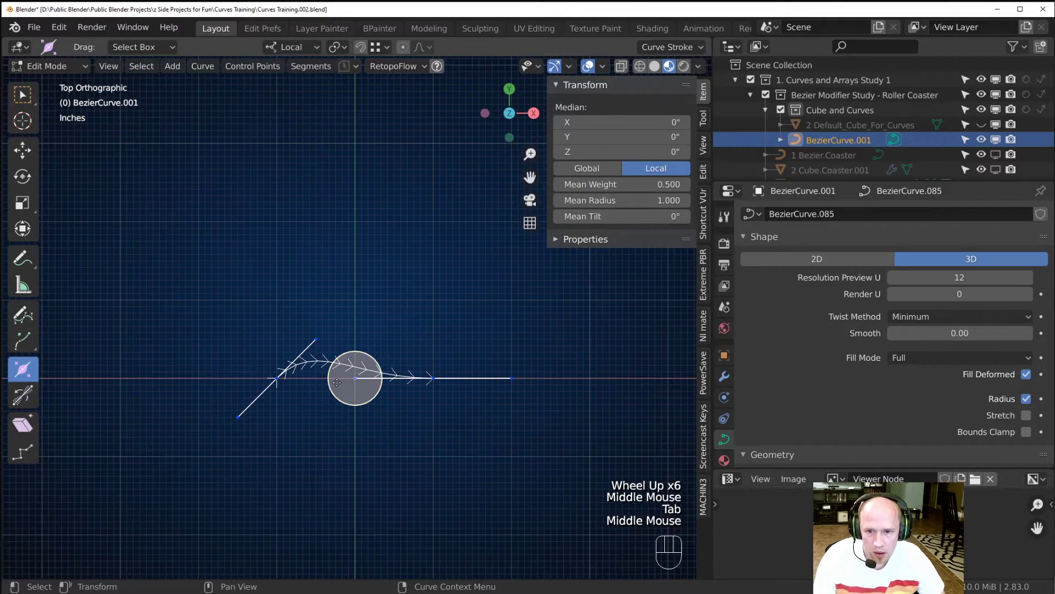
# Select the Bezier curve's end control point at X 12" and try a Weight of 0.010 before setting it to 1.000.
pyautogui.click(22, 94)
pyautogui.click(433, 380)
pyautogui.moveTo(357, 443); pyautogui.dragTo(583, 348)
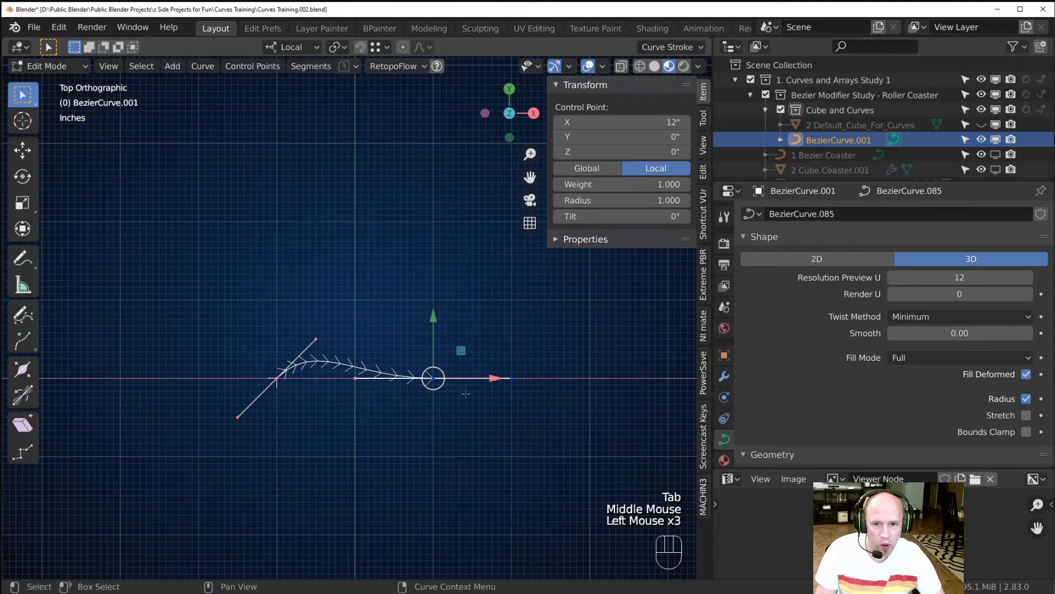
pyautogui.moveTo(368, 439); pyautogui.dragTo(559, 338)
pyautogui.moveTo(591, 187); pyautogui.dragTo(605, 187)
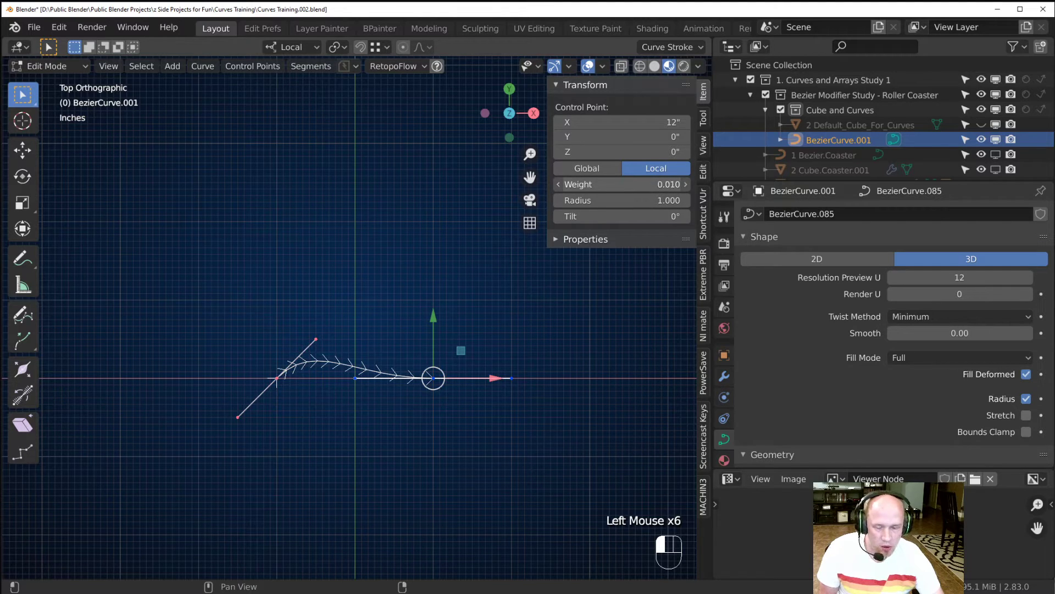
pyautogui.moveTo(605, 184); pyautogui.dragTo(626, 185)
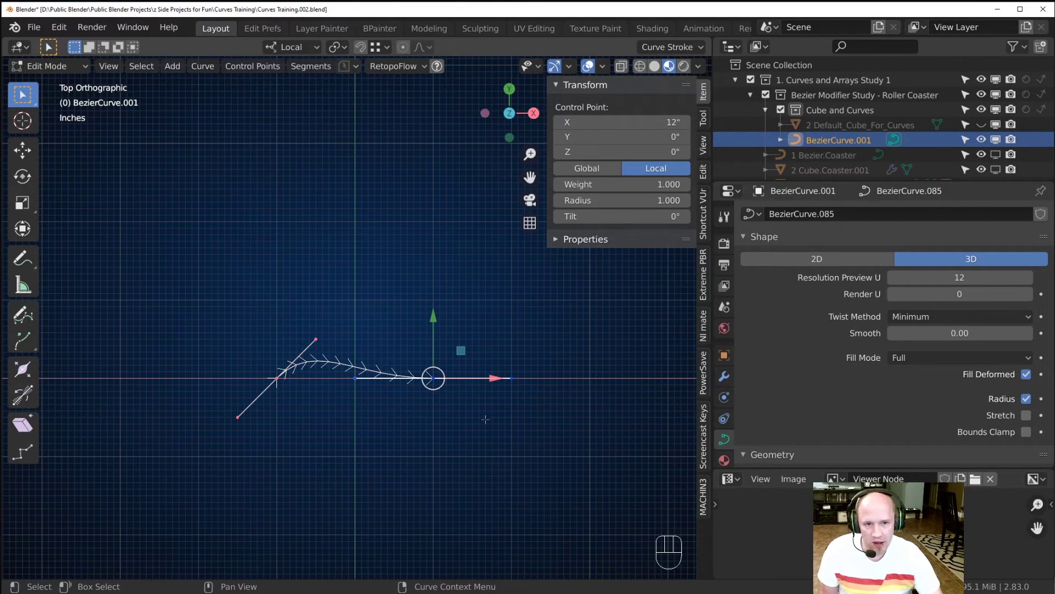
pyautogui.scroll(-6, 879, 142)
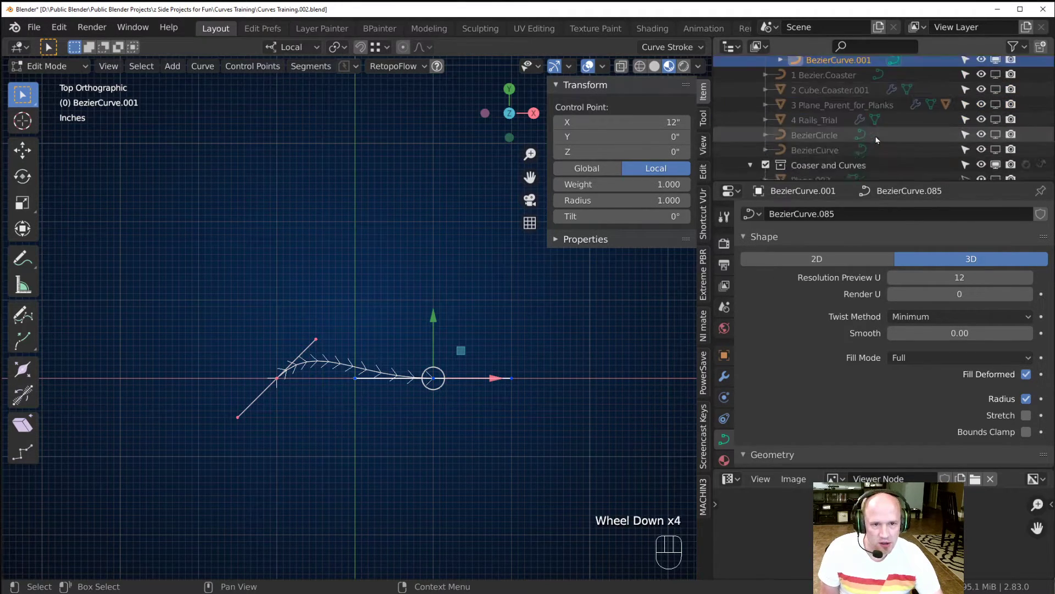
pyautogui.scroll(-2, 879, 141)
pyautogui.scroll(14, 879, 141)
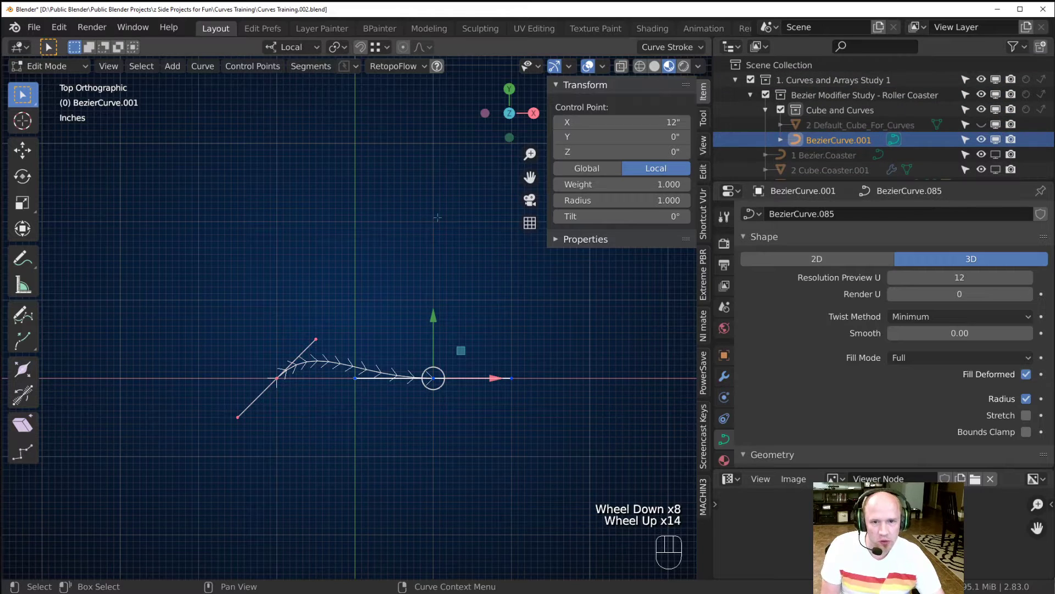
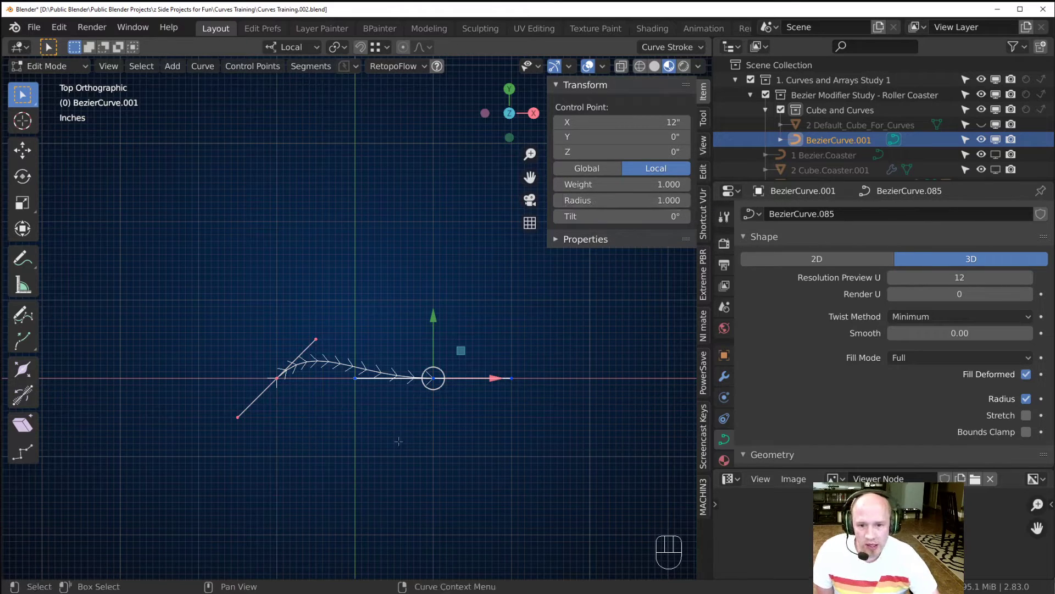
# Try raising the selected control point's Radius to about 4.4 and cancel the change.
pyautogui.click(594, 200)
pyautogui.moveTo(684, 200); pyautogui.dragTo(734, 200)
pyautogui.moveTo(613, 200); pyautogui.dragTo(809, 200)
pyautogui.moveTo(745, 200); pyautogui.dragTo(811, 200)
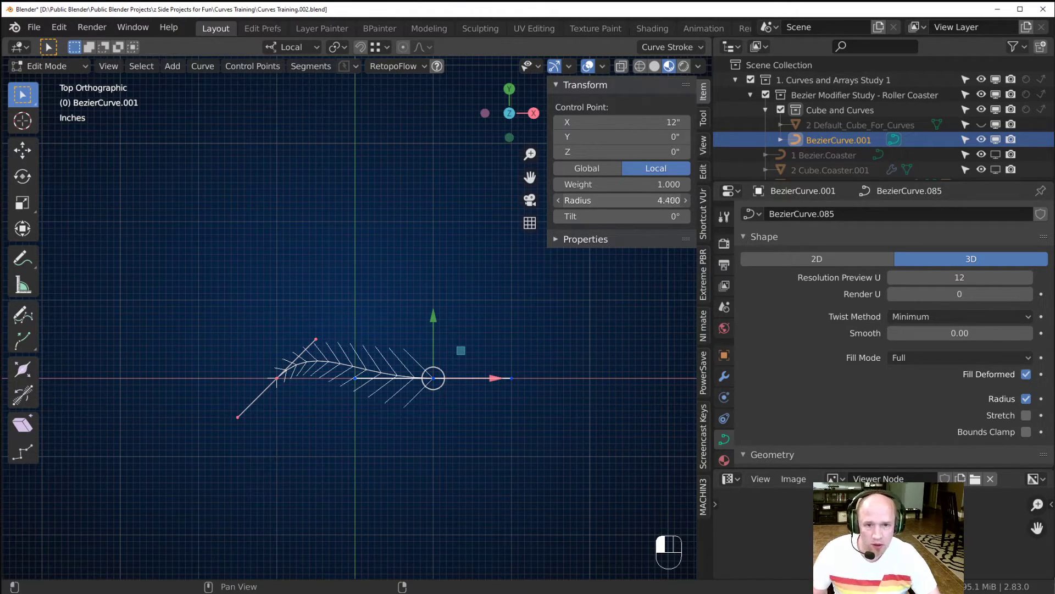
pyautogui.rightClick(585, 202)
# Set the Tilt of the selected end control point to 90°.
pyautogui.scroll(2, 473, 274)
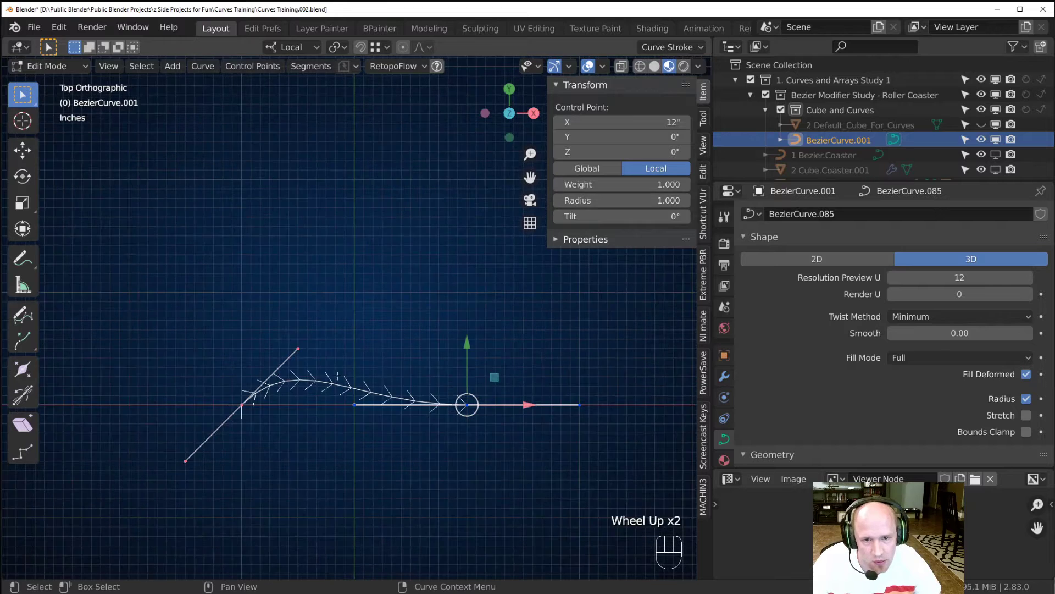
pyautogui.moveTo(473, 308); pyautogui.dragTo(506, 277, button='middle')
pyautogui.click(592, 218)
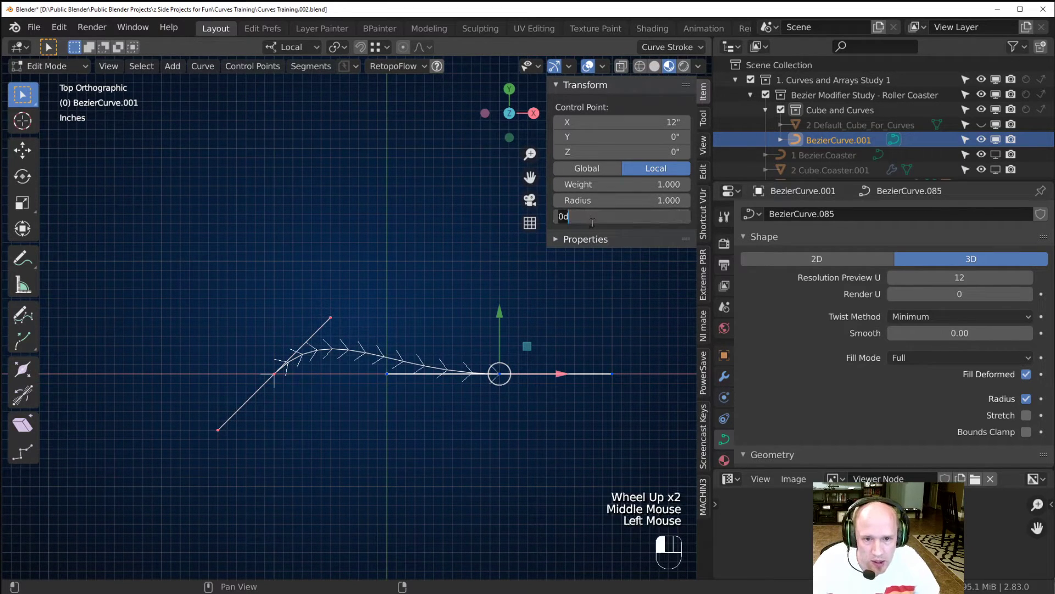
pyautogui.click(592, 239)
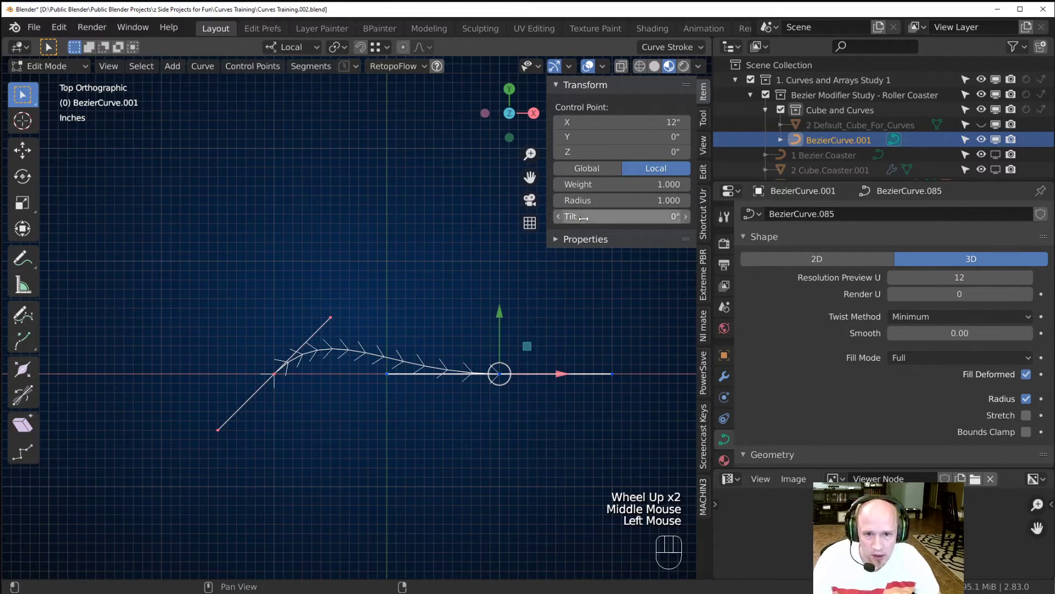
pyautogui.keyDown('ctrl'); pyautogui.moveTo(593, 217); pyautogui.dragTo(608, 217); pyautogui.keyUp('ctrl')
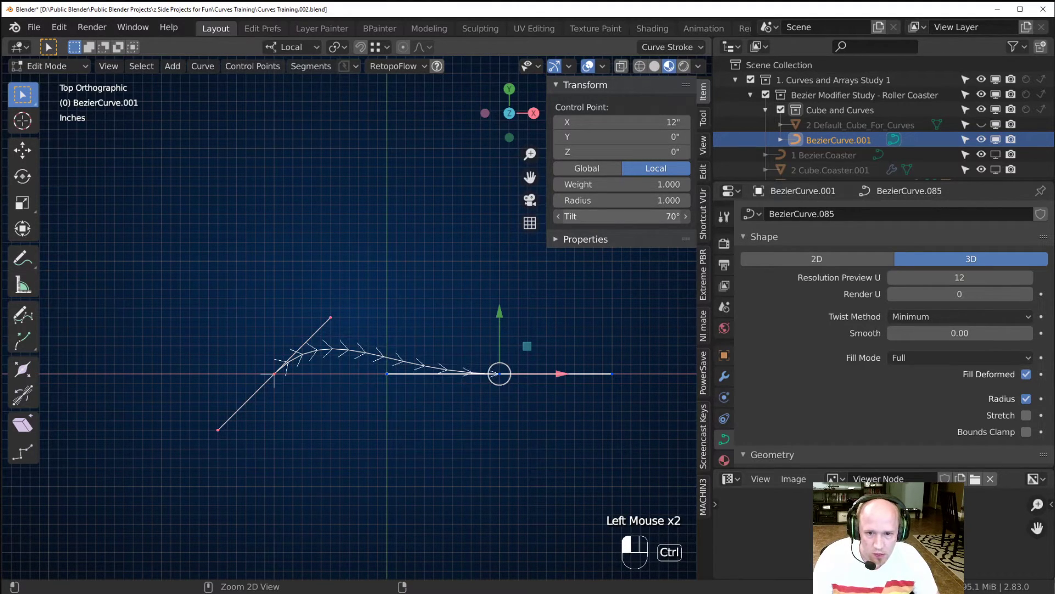
pyautogui.keyDown('ctrl'); pyautogui.moveTo(621, 218); pyautogui.dragTo(626, 217); pyautogui.keyUp('ctrl')
# Extrude the tilted end control point by about X 25.6", Y 3.4", Z -0.9".
pyautogui.keyDown('shift'); pyautogui.moveTo(380, 312); pyautogui.dragTo(369, 316, button='middle'); pyautogui.keyUp('shift')
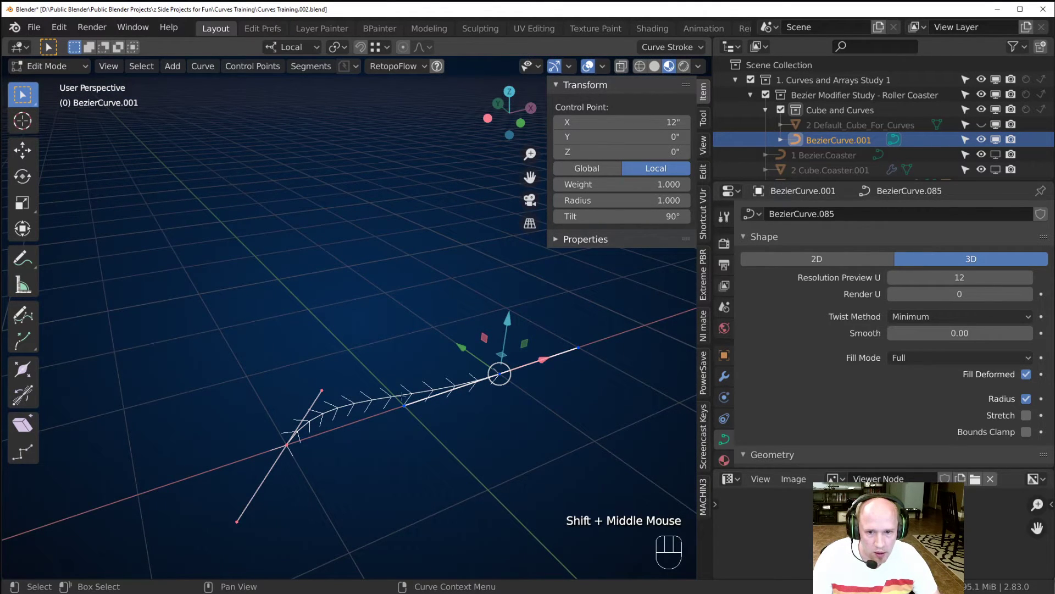
pyautogui.keyDown('shift'); pyautogui.moveTo(396, 384); pyautogui.dragTo(419, 412, button='middle'); pyautogui.keyUp('shift')
pyautogui.keyDown('shift'); pyautogui.moveTo(334, 418); pyautogui.dragTo(306, 394, button='middle'); pyautogui.keyUp('shift')
pyautogui.press('e')
pyautogui.click(551, 403)
pyautogui.keyDown('shift'); pyautogui.moveTo(424, 414); pyautogui.dragTo(418, 384, button='middle'); pyautogui.keyUp('shift')
pyautogui.moveTo(418, 383); pyautogui.dragTo(369, 396, button='middle')
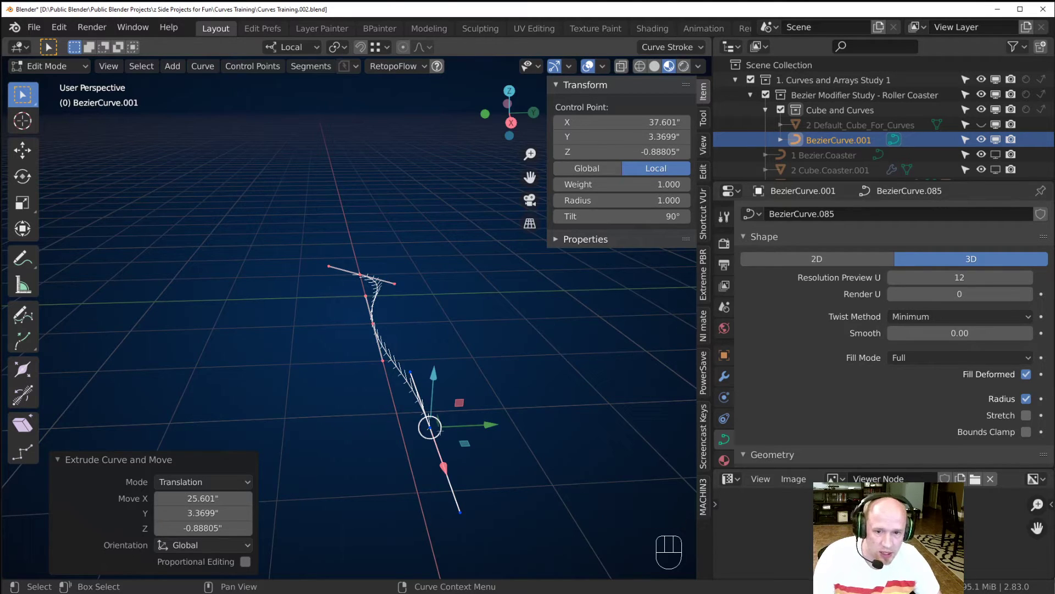
# Set the new end control point's Tilt to 0° and compare it with the middle control point.
pyautogui.keyDown('shift'); pyautogui.moveTo(446, 433); pyautogui.dragTo(533, 423, button='middle'); pyautogui.keyUp('shift')
pyautogui.click(619, 202)
pyautogui.click(619, 220)
pyautogui.write('0')
pyautogui.press('Return')
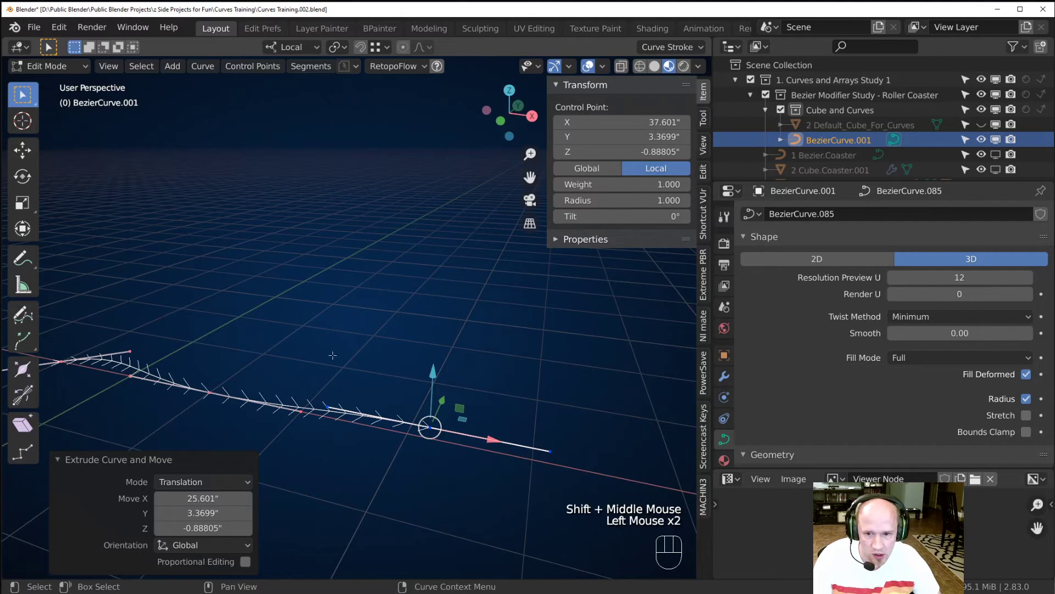
pyautogui.click(208, 393)
pyautogui.click(437, 426)
pyautogui.keyDown('shift'); pyautogui.moveTo(437, 426); pyautogui.dragTo(313, 434, button='middle'); pyautogui.keyUp('shift')
pyautogui.scroll(-5, 330, 423)
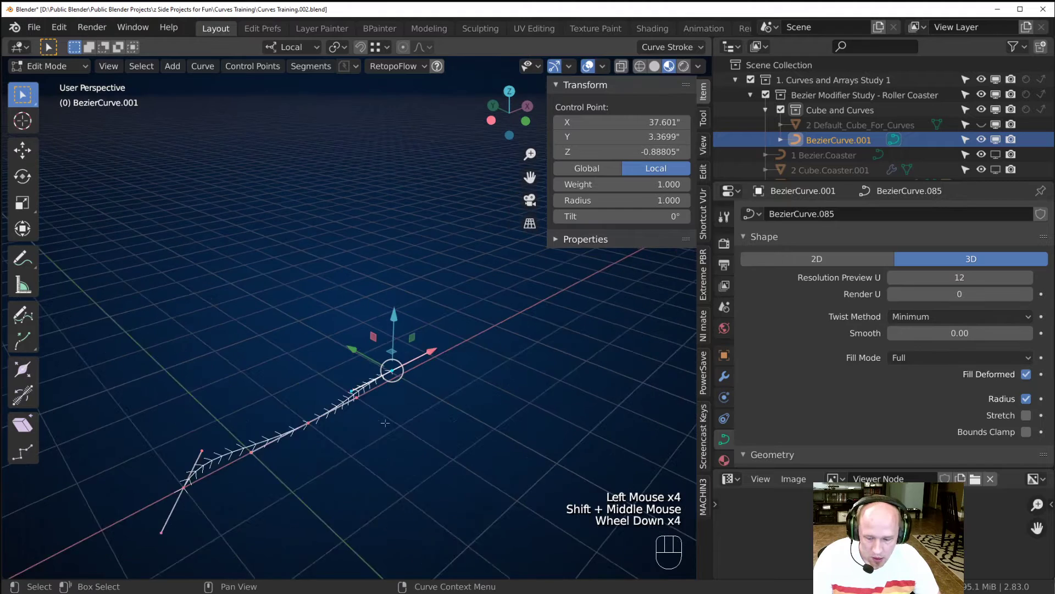
# Leave Edit Mode and add a NURBS curve with a 12" radius at the origin.
pyautogui.press('Tab')
pyautogui.hotkey('shift', 'a')
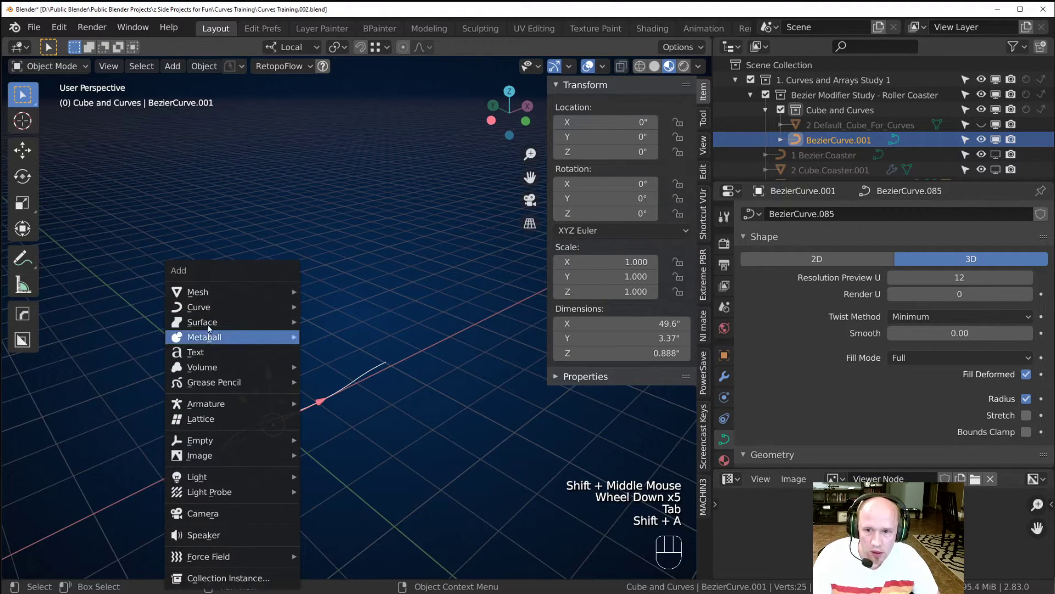
pyautogui.moveTo(264, 307)
pyautogui.click(332, 343)
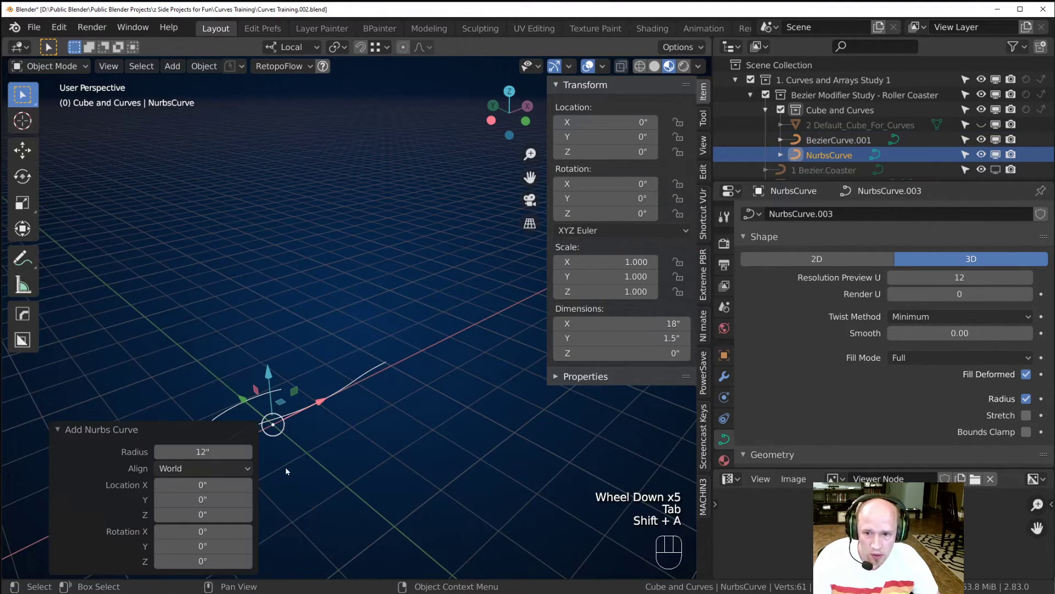
# Delete the Bezier curve object from the scene, keeping the NURBS curve.
pyautogui.moveTo(285, 471); pyautogui.dragTo(361, 372, button='middle')
pyautogui.press('KP_7')
pyautogui.scroll(3, 377, 349)
pyautogui.click(400, 384)
pyautogui.press('x')
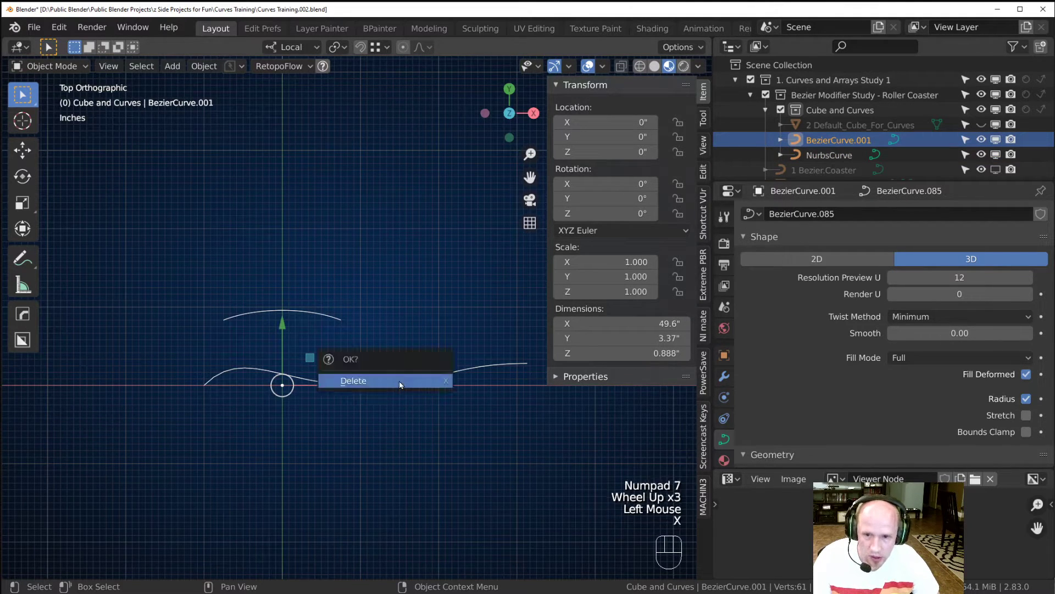
pyautogui.click(400, 383)
# Open the NURBS curve in Edit Mode, select its control point at X -12", Y 12" and try a Tilt of about 7°.
pyautogui.press('Tab')
pyautogui.scroll(2, 215, 366)
pyautogui.moveTo(214, 366); pyautogui.dragTo(353, 368, button='middle')
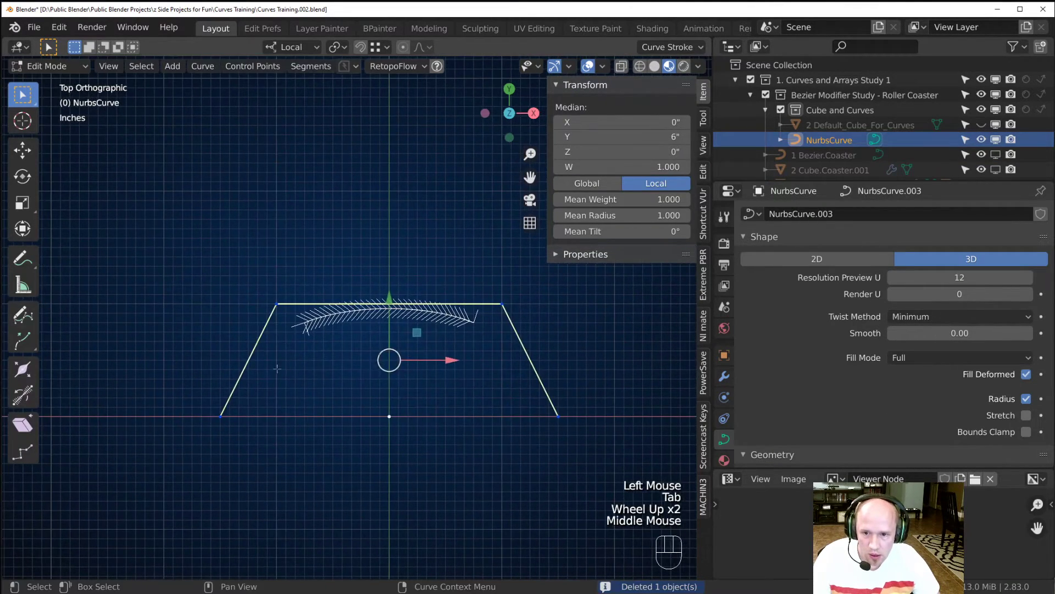
pyautogui.click(276, 303)
pyautogui.moveTo(595, 234); pyautogui.dragTo(605, 234)
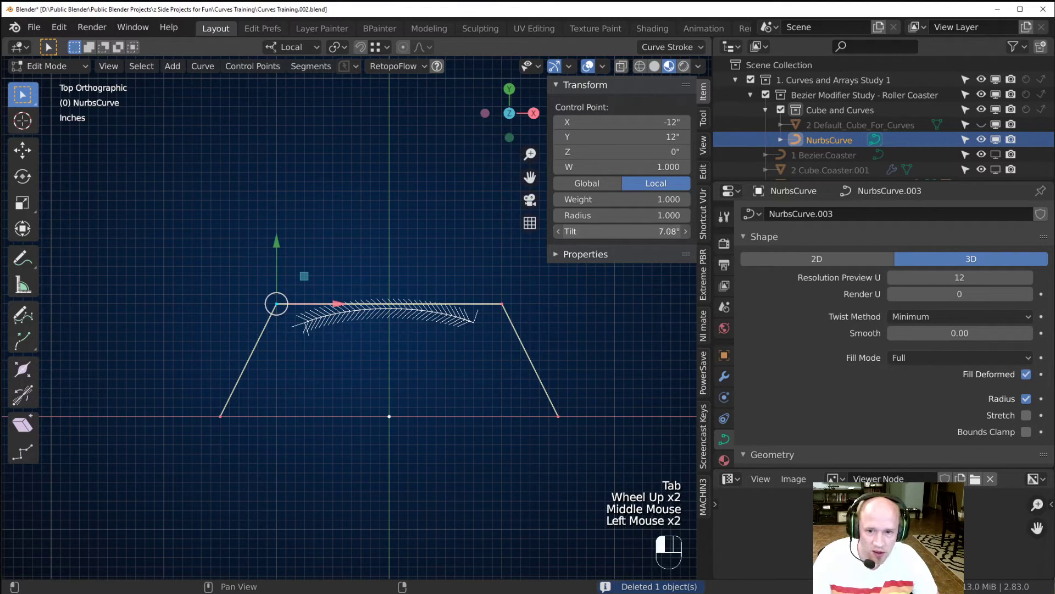
# Set the selected NURBS control point's Tilt to 180° and its W value to 1.610.
pyautogui.keyDown('shift'); pyautogui.moveTo(296, 359); pyautogui.dragTo(352, 267, button='middle'); pyautogui.keyUp('shift')
pyautogui.moveTo(248, 258); pyautogui.dragTo(354, 344, button='middle')
pyautogui.scroll(2, 354, 344)
pyautogui.moveTo(522, 360); pyautogui.dragTo(517, 276, button='middle')
pyautogui.click(587, 232)
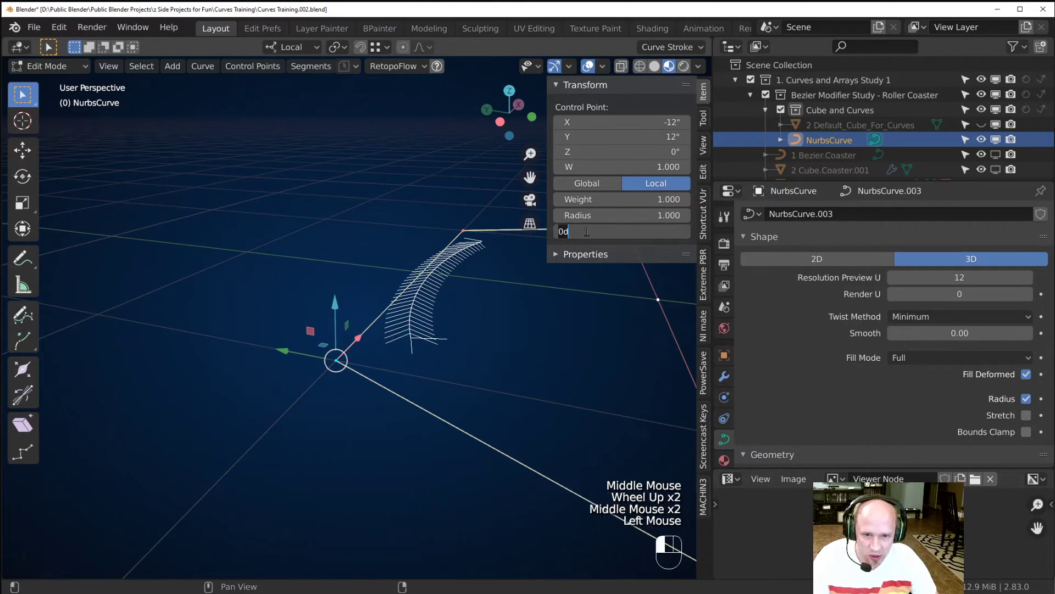
pyautogui.write('180')
pyautogui.press('Return')
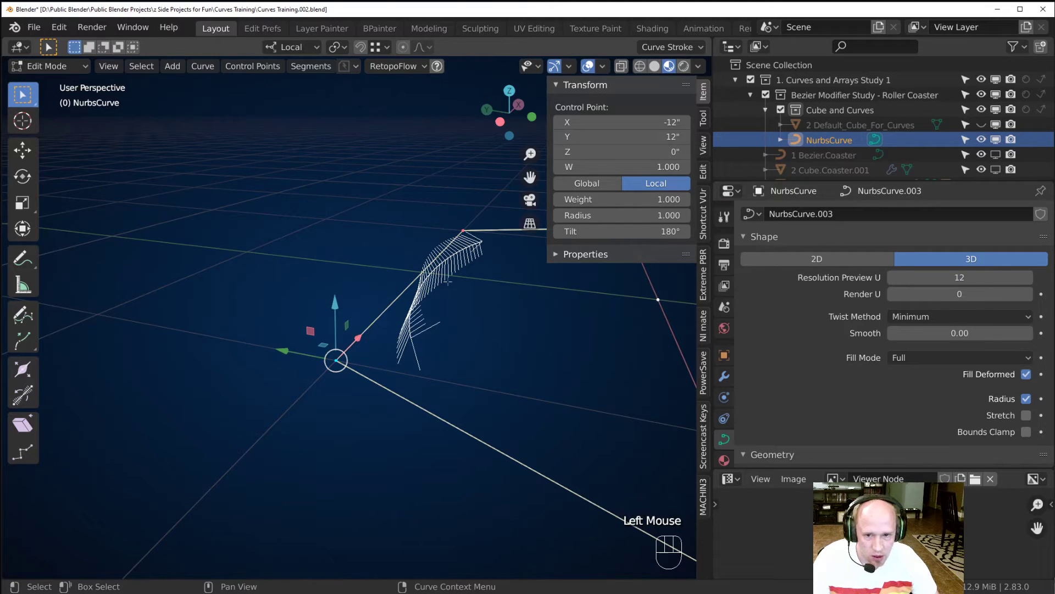
pyautogui.moveTo(621, 167)
pyautogui.mouseDown()
pyautogui.moveTo(657, 166)
pyautogui.moveTo(610, 166)
pyautogui.moveTo(690, 167)
pyautogui.moveTo(637, 167)
pyautogui.mouseUp()
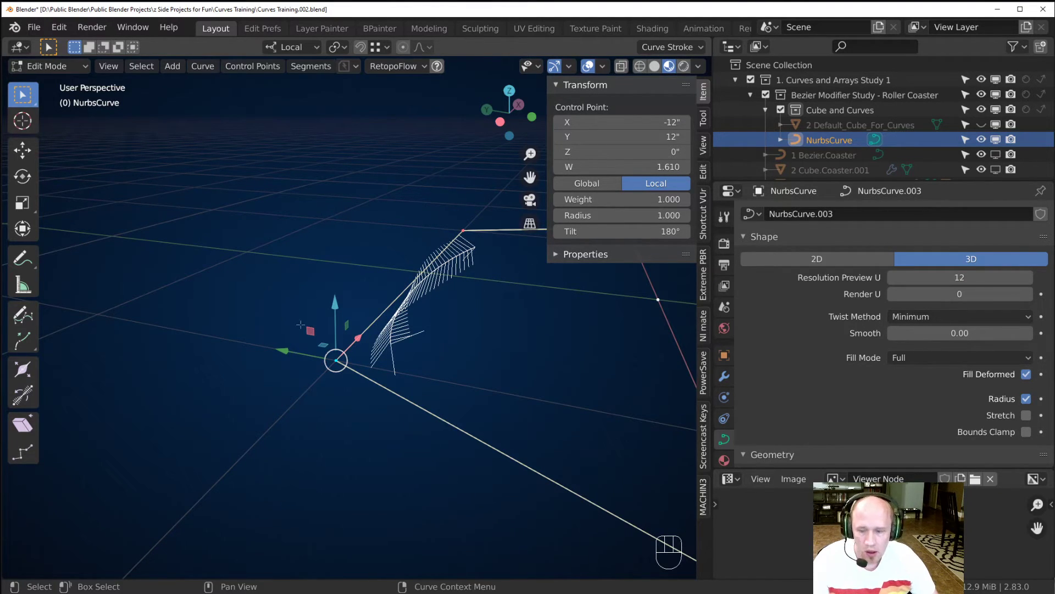
# Return the NURBS curve to Object Mode and bring up its Geometry settings.
pyautogui.press('Tab')
pyautogui.scroll(-2, 411, 331)
pyautogui.moveTo(411, 331); pyautogui.dragTo(391, 339, button='middle')
pyautogui.keyDown('shift'); pyautogui.moveTo(390, 340); pyautogui.dragTo(374, 280, button='middle'); pyautogui.keyUp('shift')
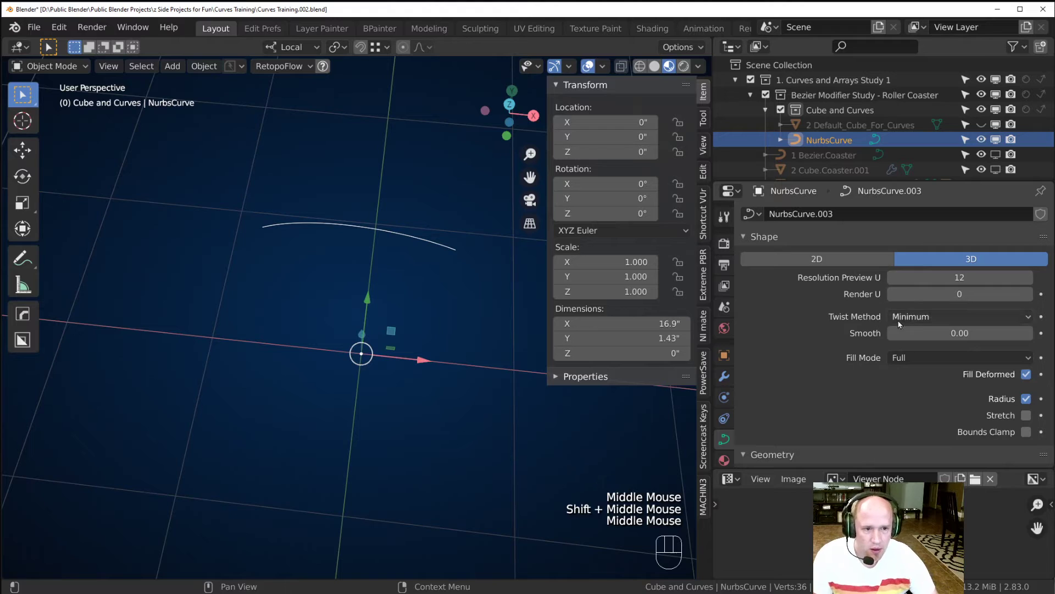
pyautogui.scroll(-12, 904, 319)
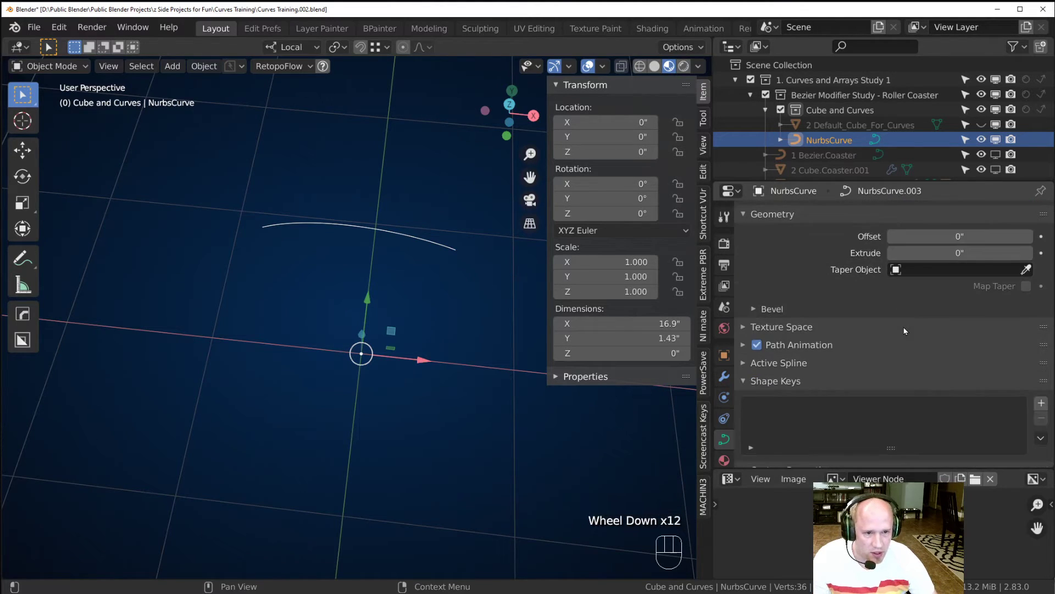
# Delete the NURBS curve from the scene.
pyautogui.scroll(18, 905, 330)
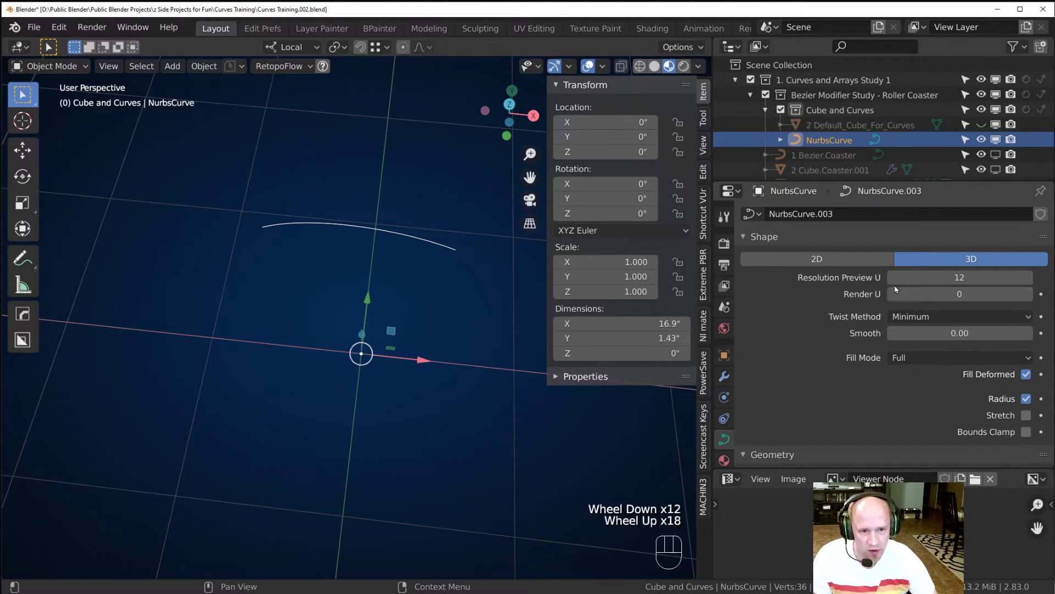
pyautogui.click(403, 239)
pyautogui.press('x')
pyautogui.click(403, 239)
# Add a new Text object at the world origin, working in Top view.
pyautogui.press('KP_7')
pyautogui.scroll(-3, 403, 239)
pyautogui.moveTo(403, 240); pyautogui.dragTo(322, 283, button='middle')
pyautogui.hotkey('shift', 'a')
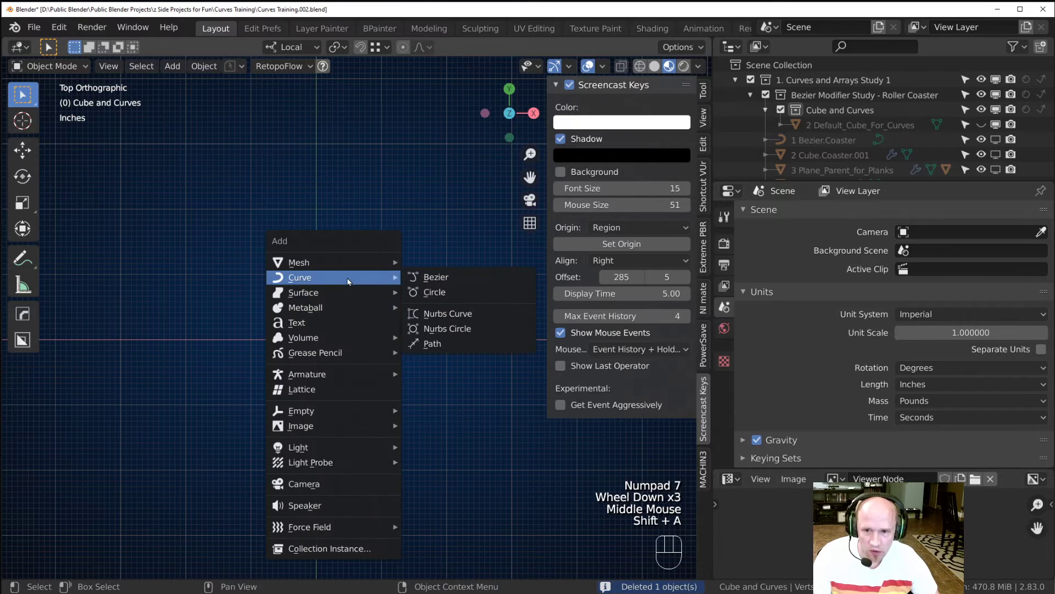
pyautogui.click(346, 323)
pyautogui.scroll(2, 400, 315)
pyautogui.moveTo(399, 315); pyautogui.dragTo(282, 382, button='middle')
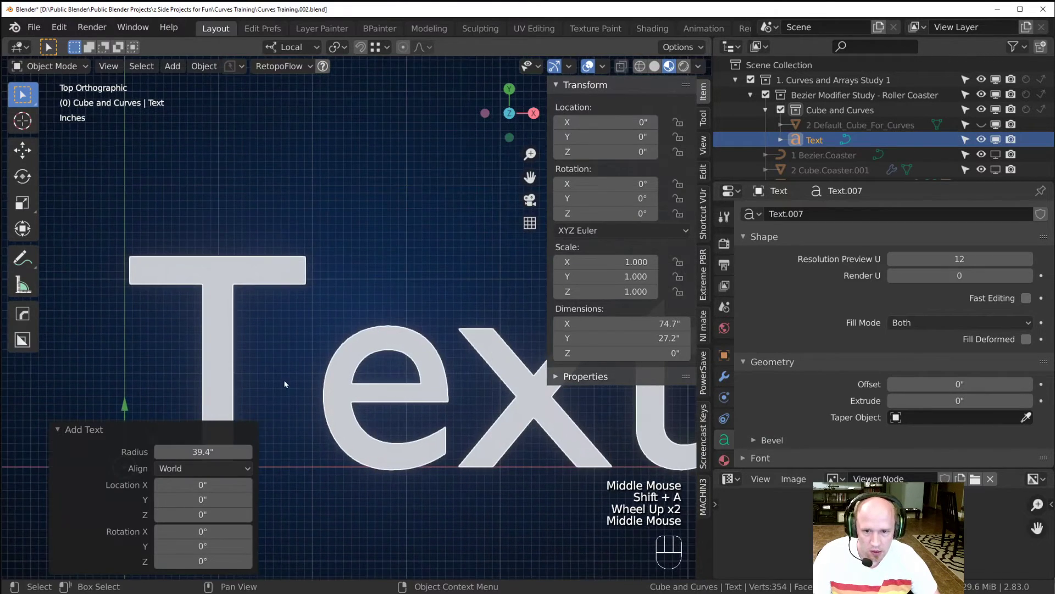
pyautogui.scroll(-4, 299, 385)
pyautogui.scroll(-1, 383, 351)
pyautogui.moveTo(384, 350); pyautogui.dragTo(343, 357, button='middle')
# Replace the text object's default wording with CURVY in Edit Mode and return to Object Mode.
pyautogui.press('Tab')
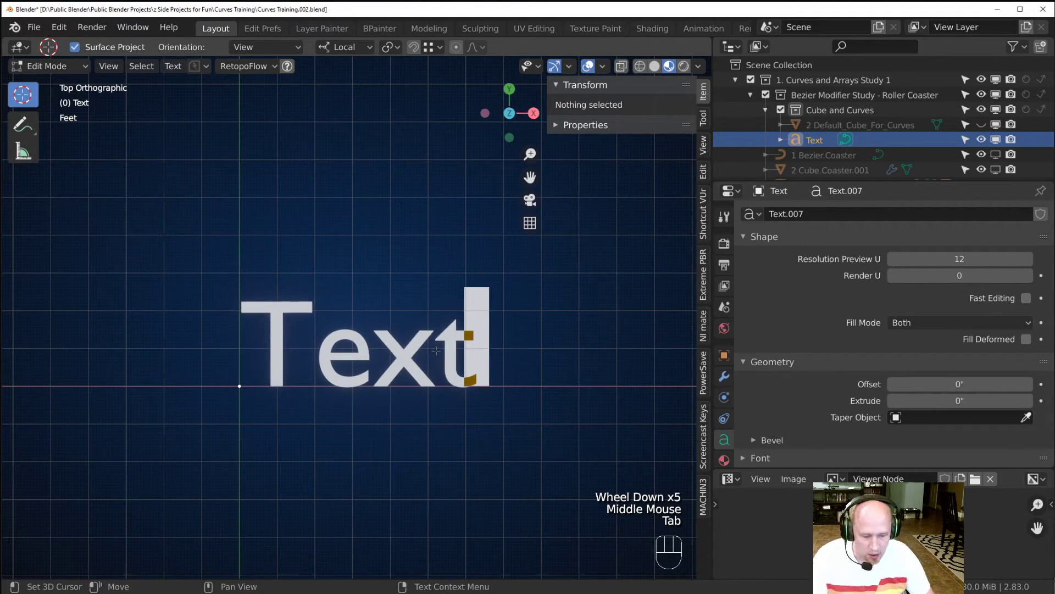
pyautogui.press('BackSpace')
pyautogui.press('BackSpace')
pyautogui.press('BackSpace')
pyautogui.press('BackSpace')
pyautogui.press('BackSpace')
pyautogui.press('BackSpace')
pyautogui.write('Cuvr')
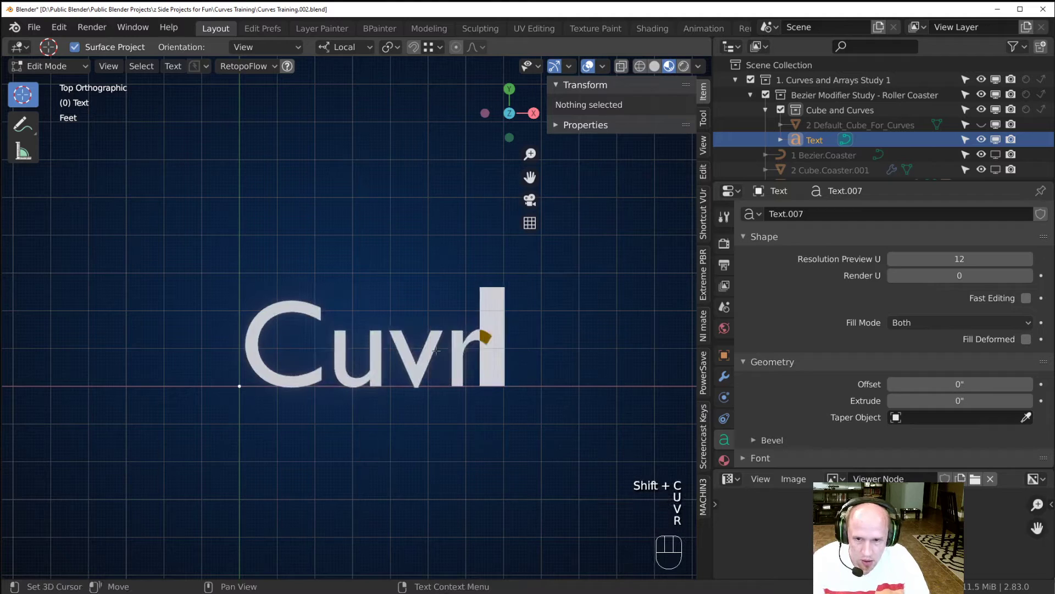
pyautogui.press('BackSpace')
pyautogui.press('BackSpace')
pyautogui.press('BackSpace')
pyautogui.write('U')
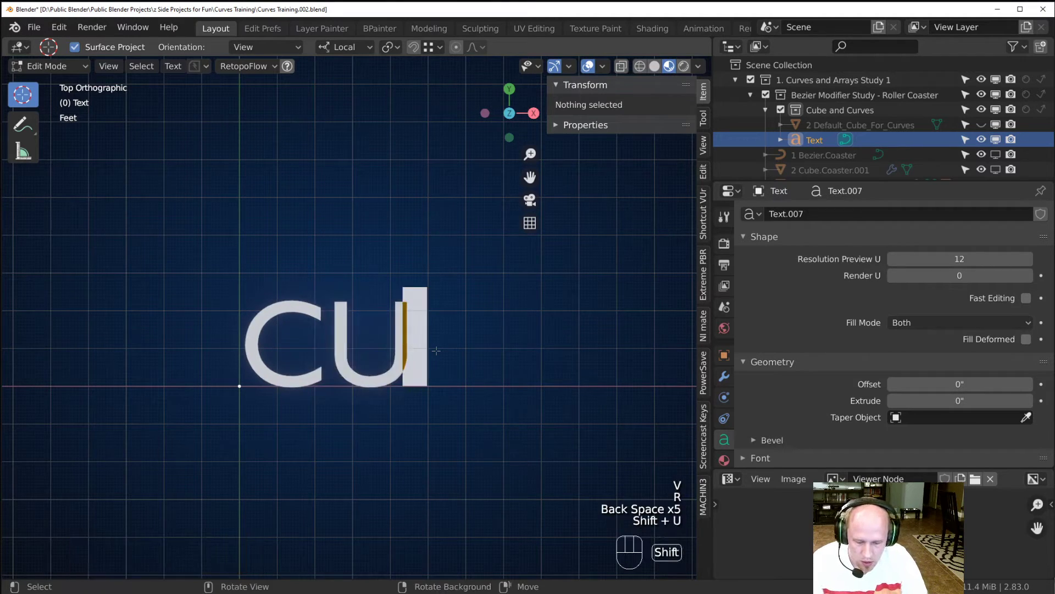
pyautogui.write('RVY')
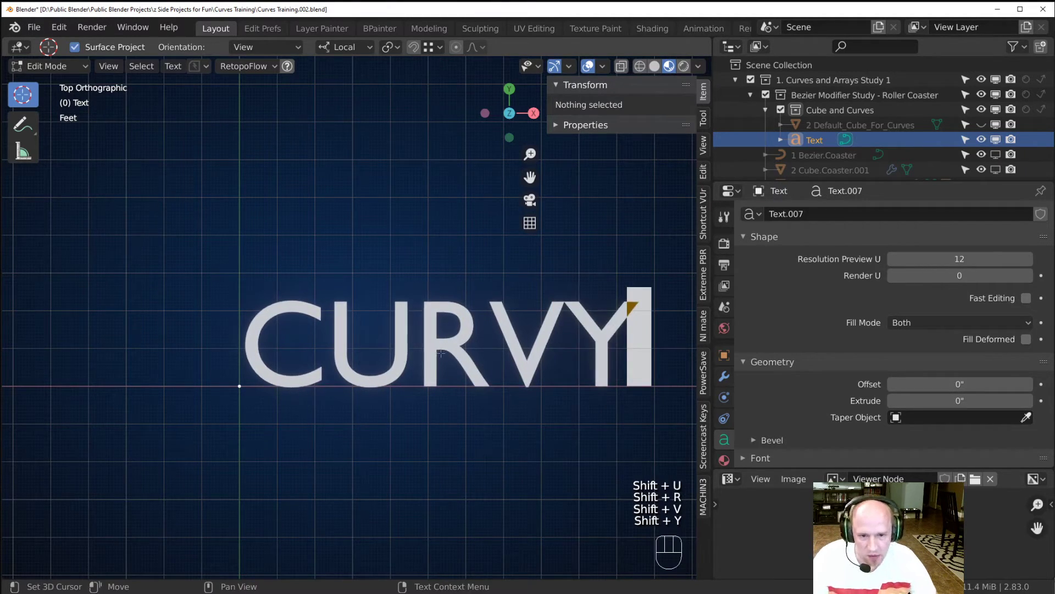
pyautogui.press('Tab')
# Move the CURVY text about -65.8" along its local X axis so it sits centred on the origin.
pyautogui.scroll(-2, 407, 379)
pyautogui.moveTo(407, 379); pyautogui.dragTo(439, 391, button='middle')
pyautogui.press('g')
pyautogui.press('x')
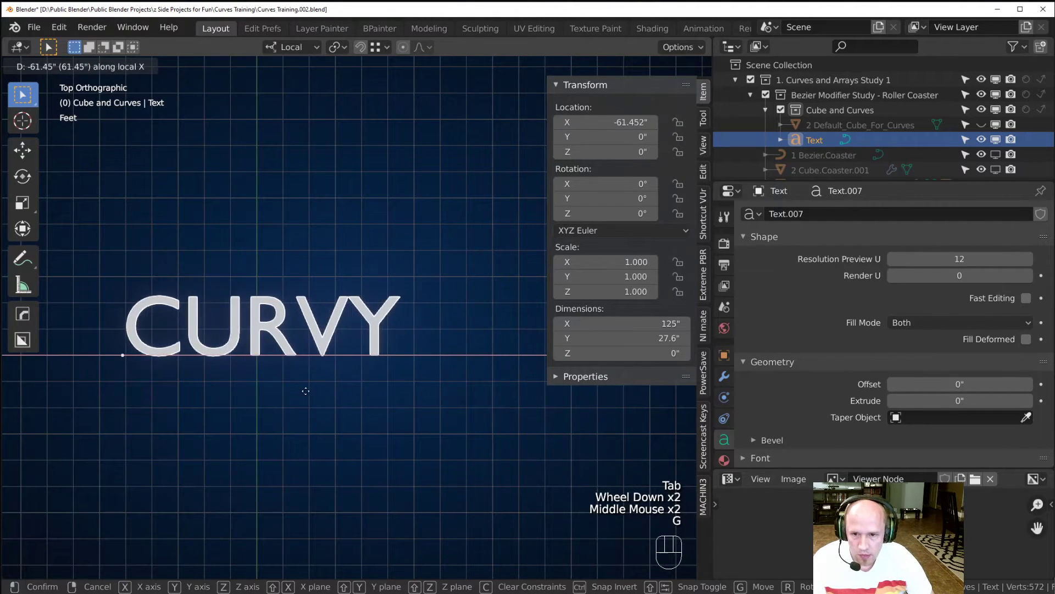
pyautogui.click(297, 391)
# Convert the CURVY text object to a curve with Convert to, Curve from Mesh/Text.
pyautogui.moveTo(183, 400); pyautogui.dragTo(333, 376, button='middle')
pyautogui.scroll(1, 301, 413)
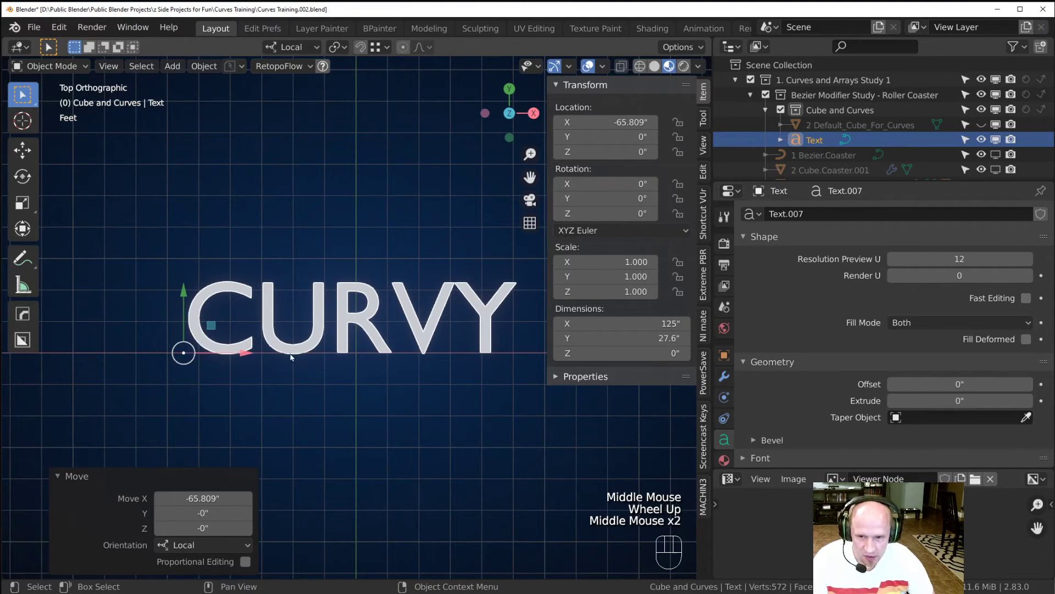
pyautogui.press('Tab')
pyautogui.press('Tab')
pyautogui.press('space')
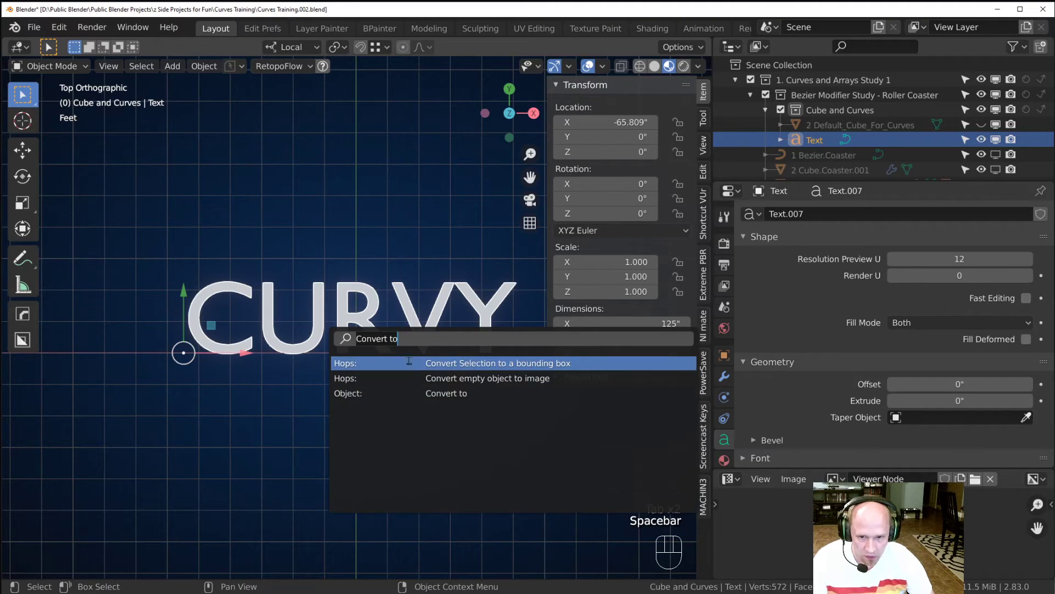
pyautogui.click(420, 393)
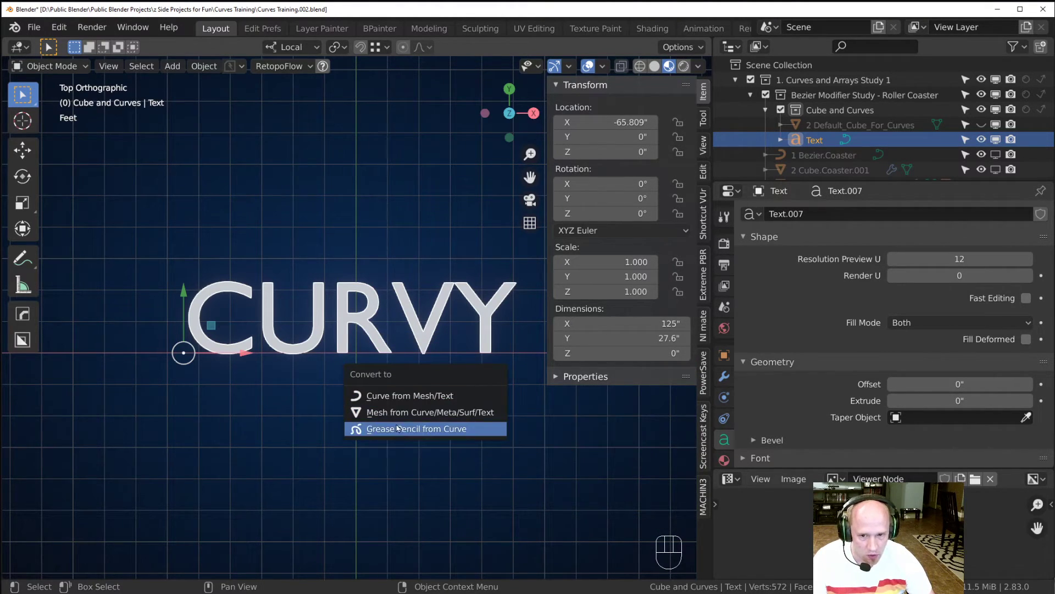
pyautogui.click(397, 397)
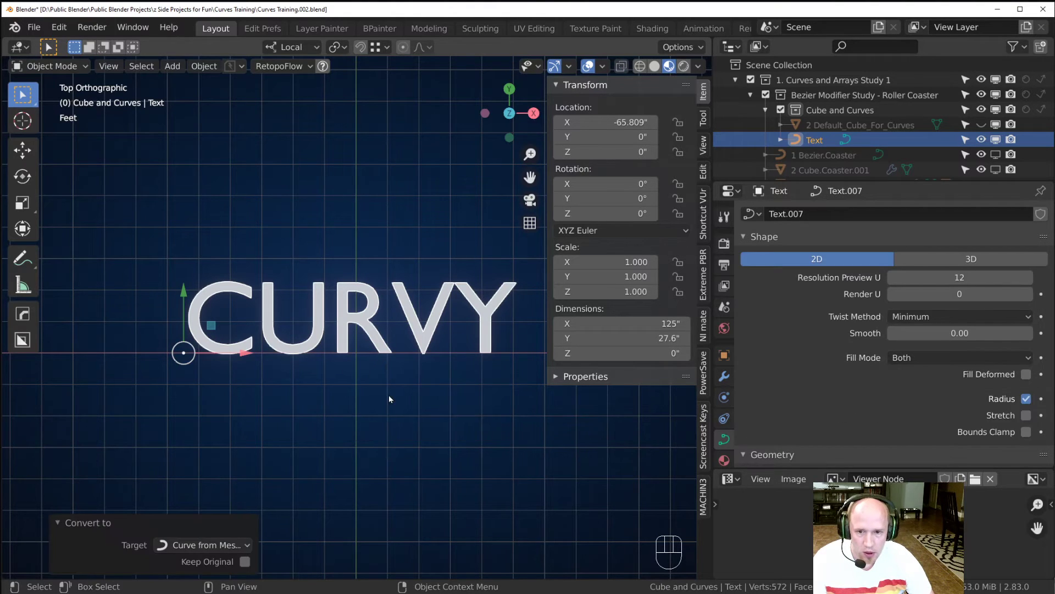
# Open the converted CURVY curve in Edit Mode and examine the control points and handles around its letters.
pyautogui.scroll(2, 259, 433)
pyautogui.moveTo(242, 428); pyautogui.dragTo(193, 473, button='middle')
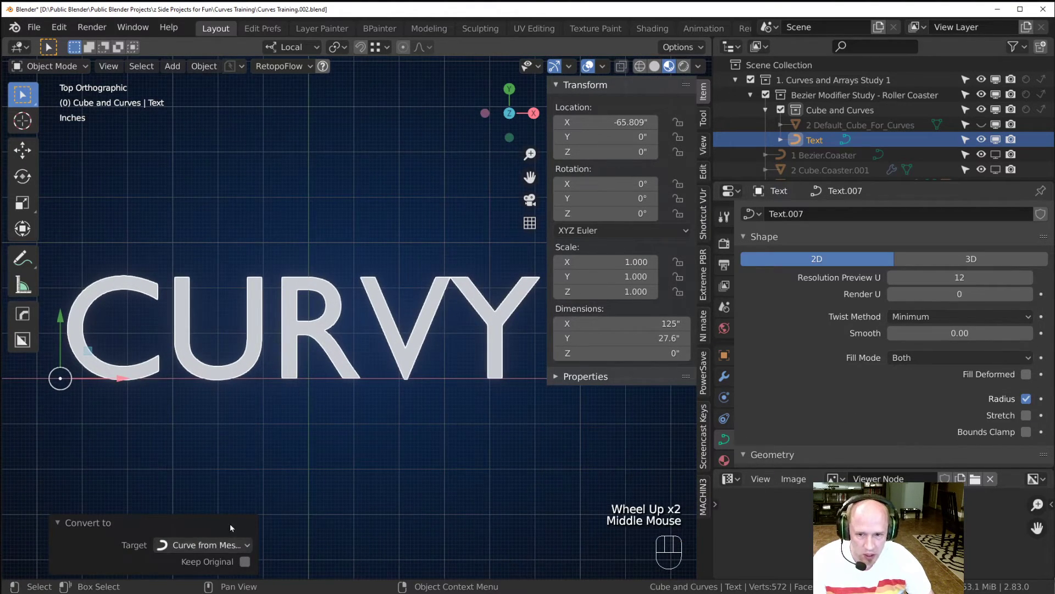
pyautogui.scroll(-2, 277, 433)
pyautogui.press('Tab')
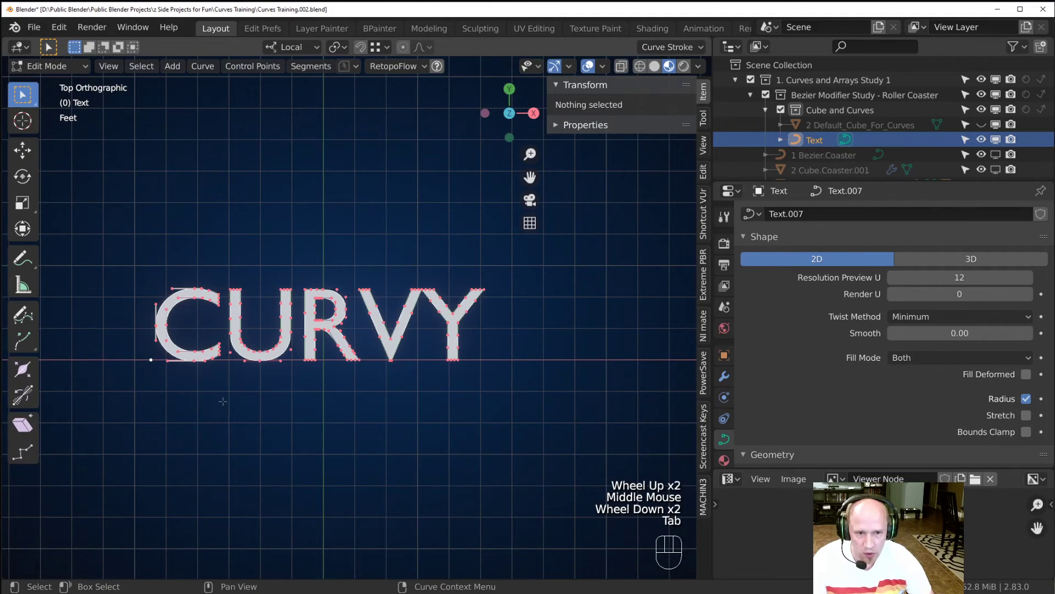
pyautogui.scroll(2, 221, 402)
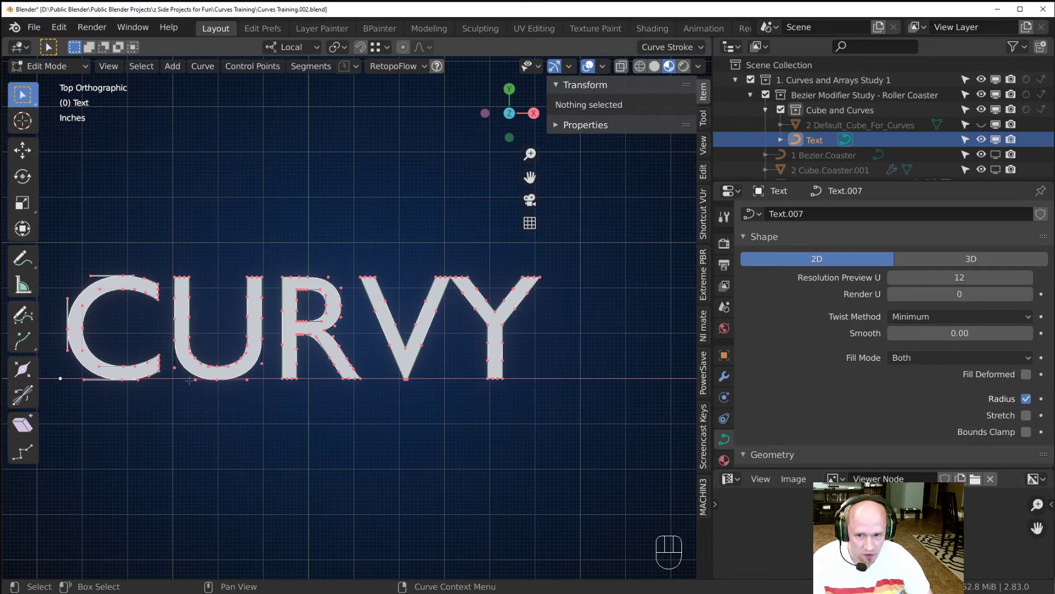
pyautogui.scroll(-2, 370, 374)
pyautogui.press('Tab')
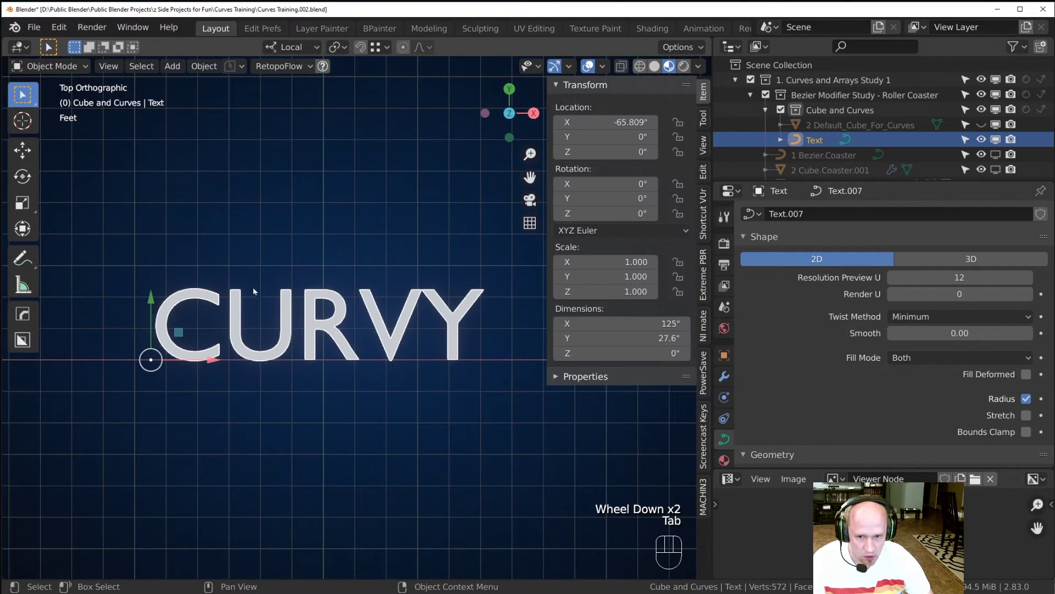
pyautogui.press('Tab')
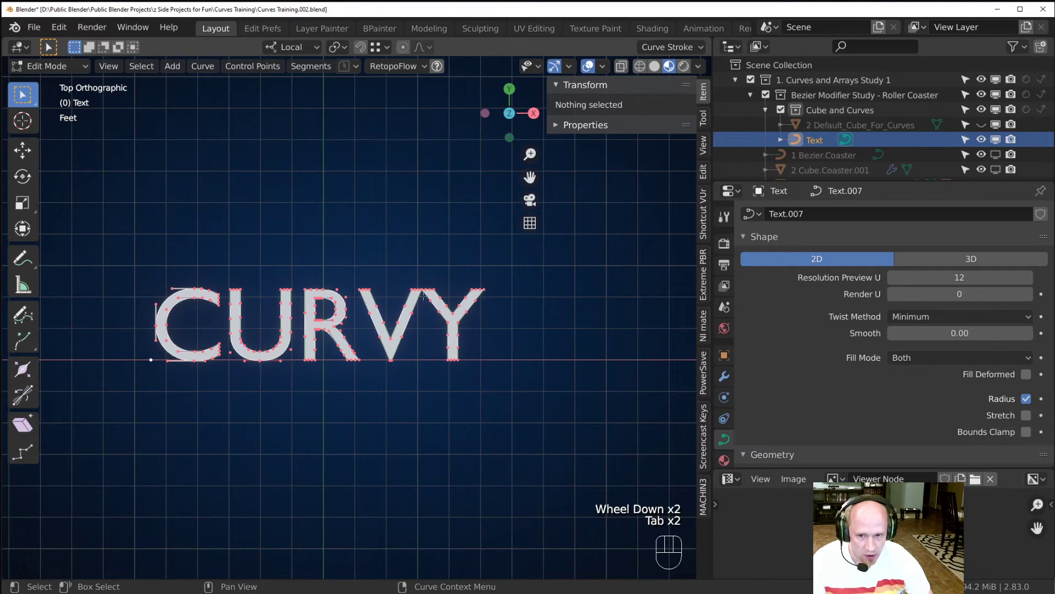
pyautogui.scroll(3, 433, 327)
pyautogui.scroll(-2, 532, 340)
pyautogui.middleClick(603, 367)
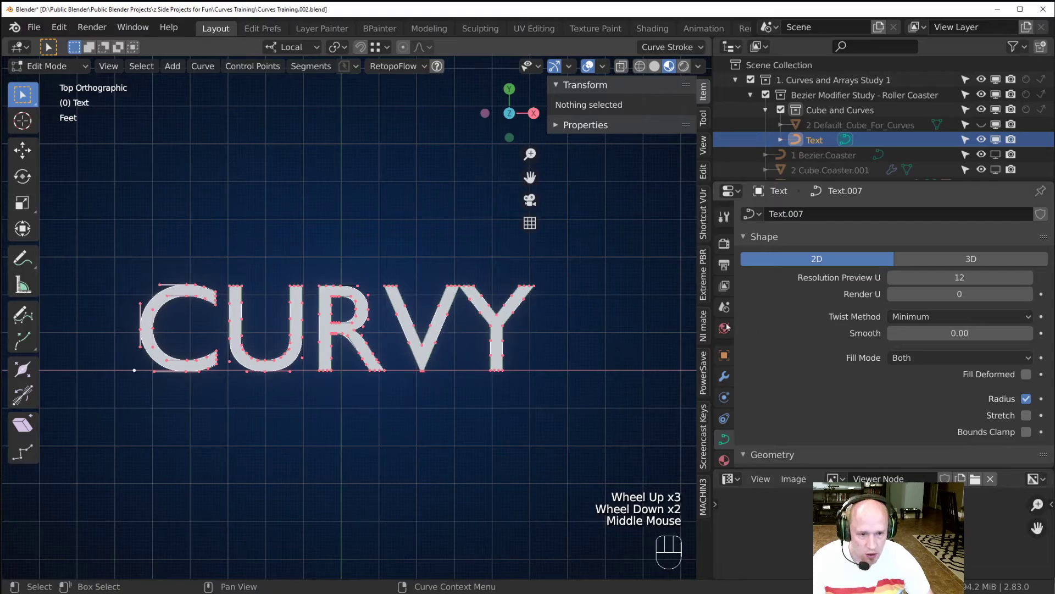
# Set the CURVY curve's Fill Mode to None and view the letter outlines in Object Mode and Edit Mode.
pyautogui.moveTo(959, 358); pyautogui.dragTo(907, 410)
pyautogui.scroll(3, 342, 399)
pyautogui.scroll(-3, 339, 404)
pyautogui.press('Tab')
pyautogui.keyDown('shift'); pyautogui.moveTo(338, 408); pyautogui.dragTo(388, 354, button='middle'); pyautogui.keyUp('shift')
pyautogui.press('Tab')
pyautogui.scroll(2, 308, 330)
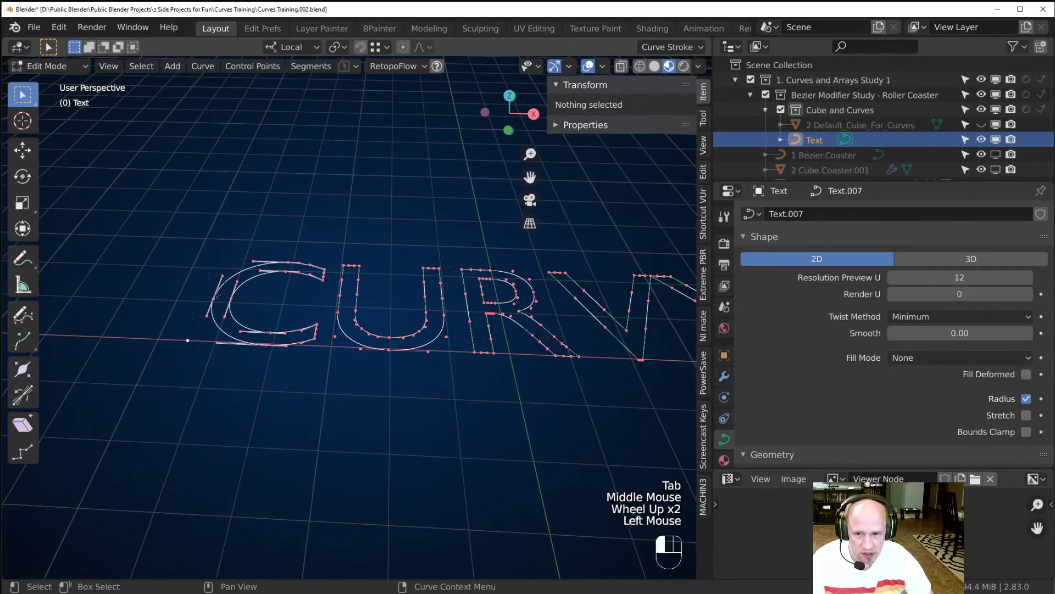
# Select the control point on the outer edge of the letter C, try scaling it slightly, and return to Object Mode.
pyautogui.click(215, 298)
pyautogui.press('g')
pyautogui.press('s')
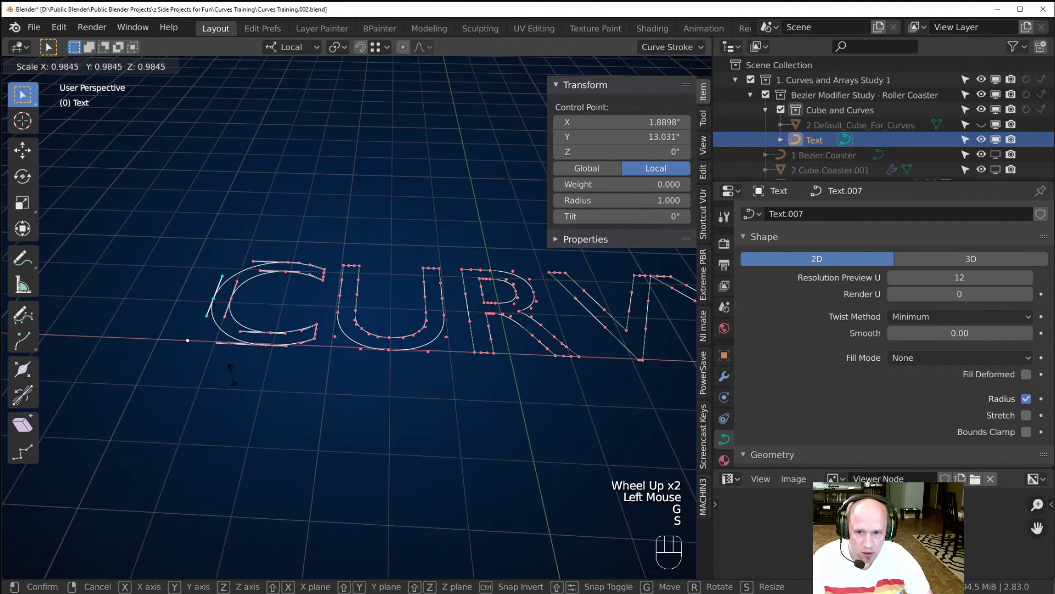
pyautogui.click(313, 434)
pyautogui.press('Tab')
pyautogui.scroll(-2, 316, 433)
pyautogui.moveTo(316, 434); pyautogui.dragTo(279, 423, button='middle')
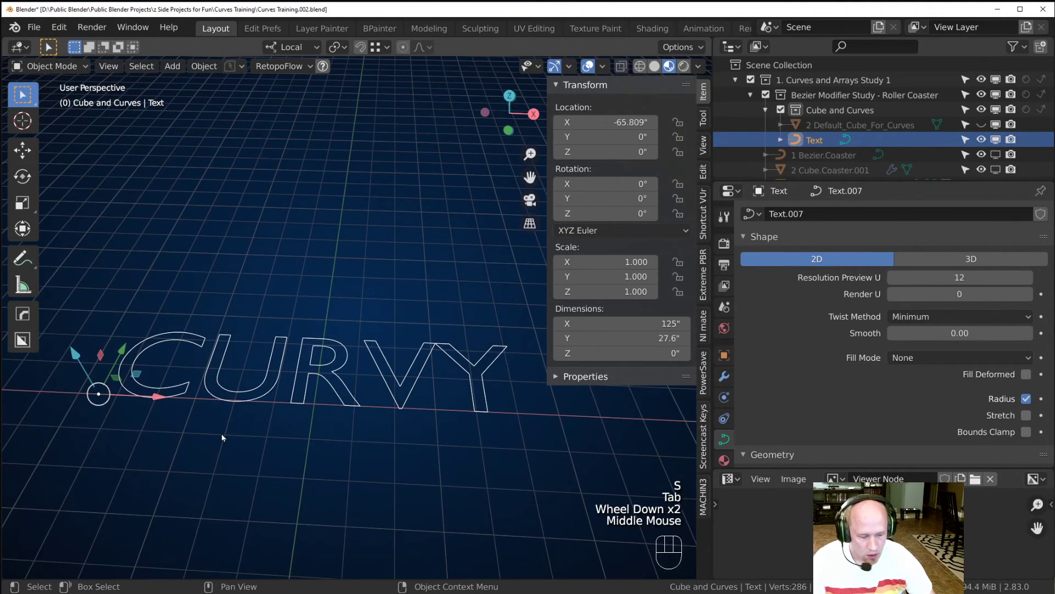
# Set the CURVY curve's Fill Mode to Both and inspect the filled letters at an angle.
pyautogui.press('KP_7')
pyautogui.scroll(1, 281, 432)
pyautogui.moveTo(394, 443); pyautogui.dragTo(335, 402, button='middle')
pyautogui.click(942, 365)
pyautogui.click(932, 357)
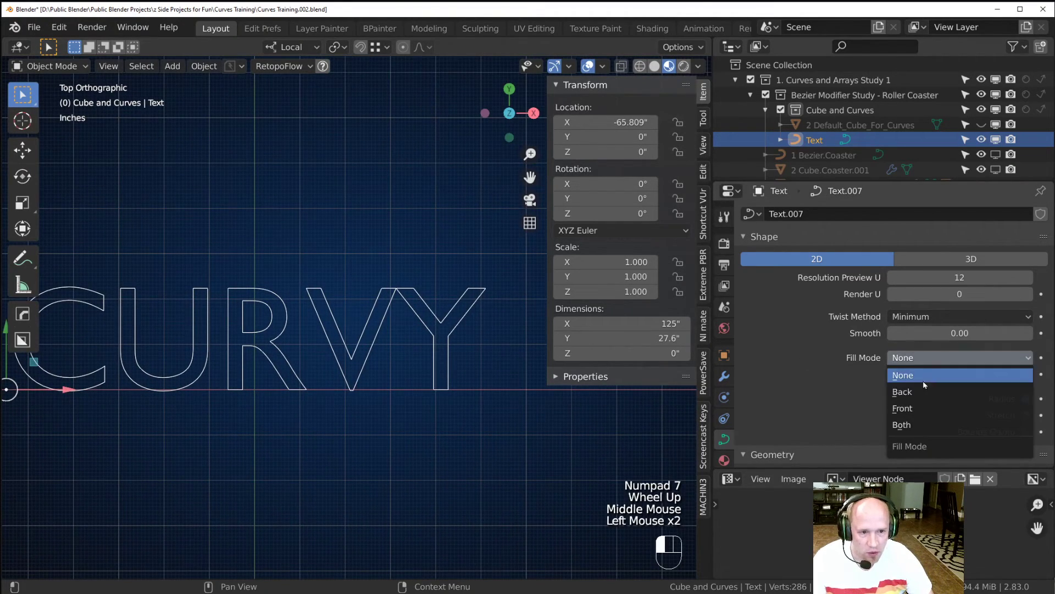
pyautogui.click(902, 425)
pyautogui.keyDown('shift'); pyautogui.moveTo(412, 429); pyautogui.dragTo(602, 321, button='middle'); pyautogui.keyUp('shift')
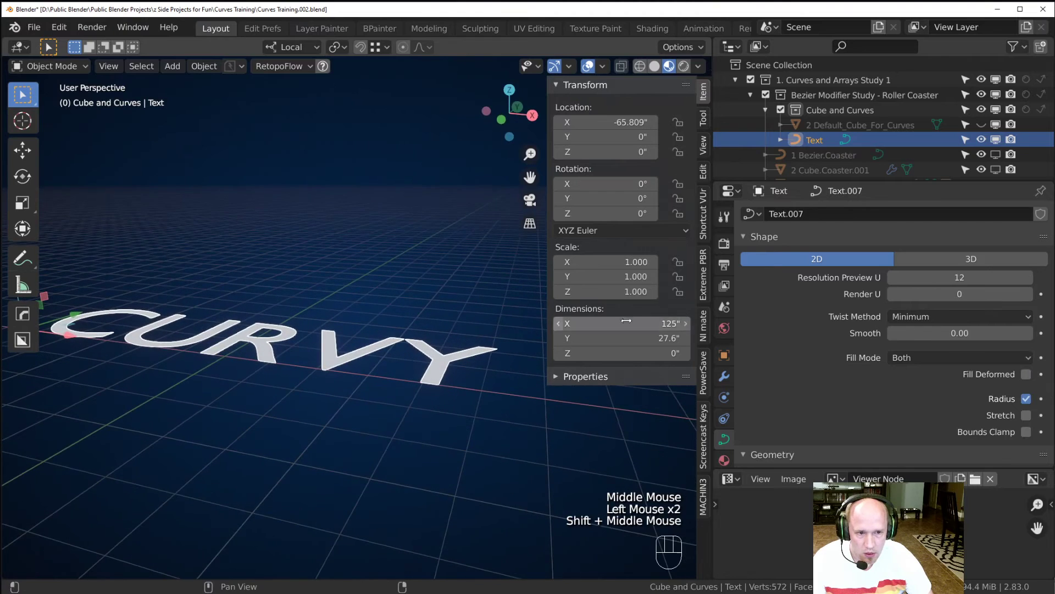
# Review the 2D Fill Mode options and switch the CURVY curve's shape to 3D.
pyautogui.click(919, 358)
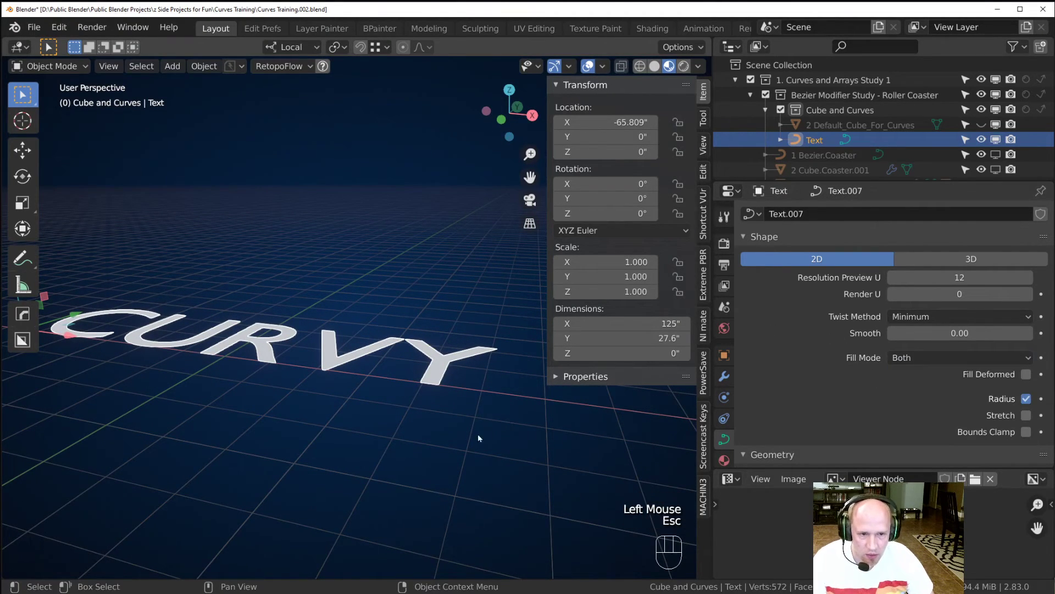
pyautogui.click(912, 359)
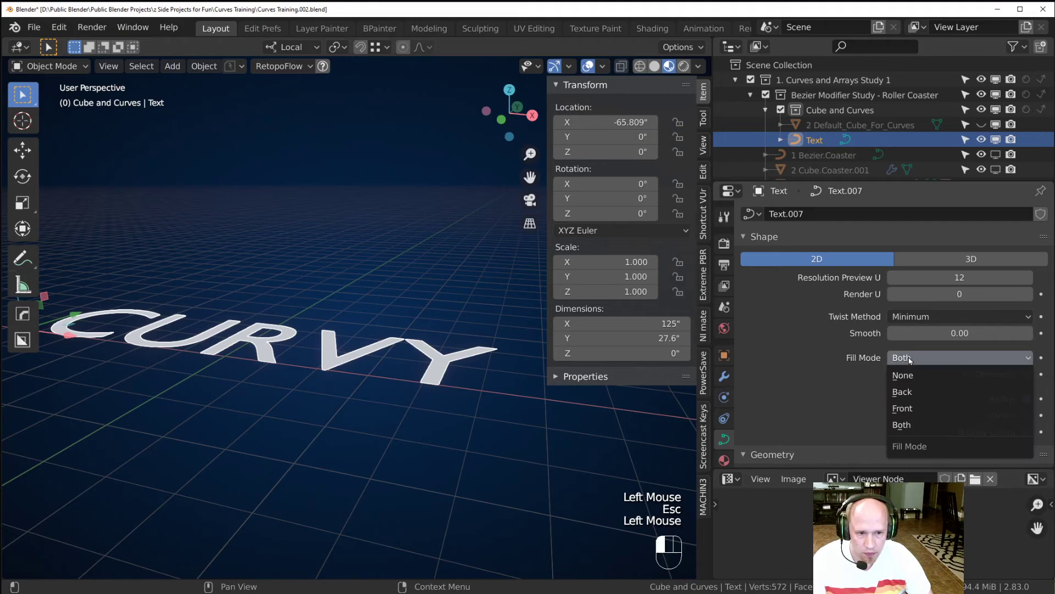
pyautogui.click(913, 392)
pyautogui.click(937, 259)
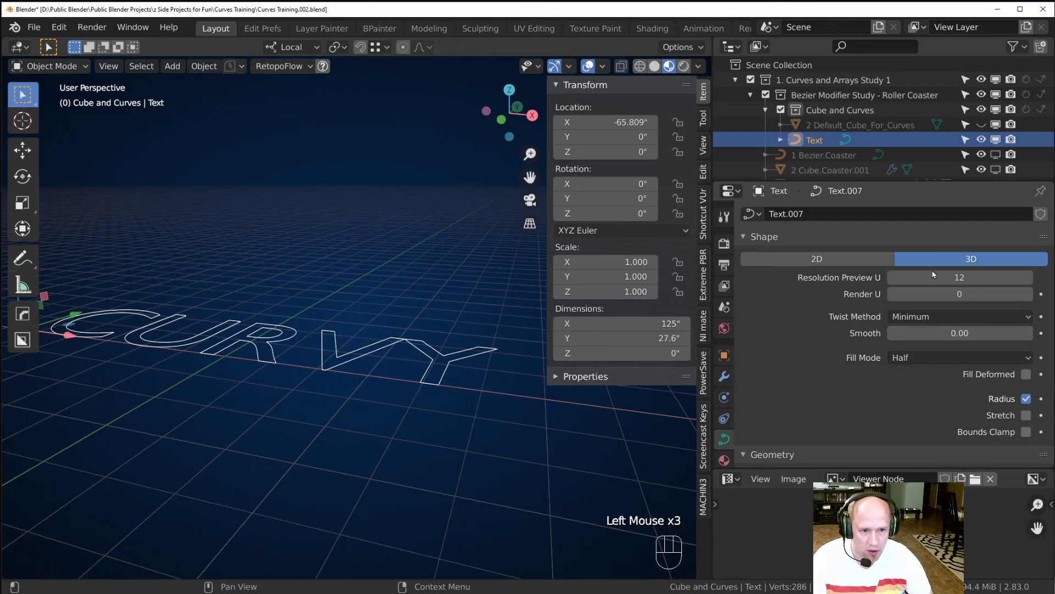
# Look through the Fill Mode and Twist Method options of the 3D curve and inspect its letter outlines.
pyautogui.click(908, 359)
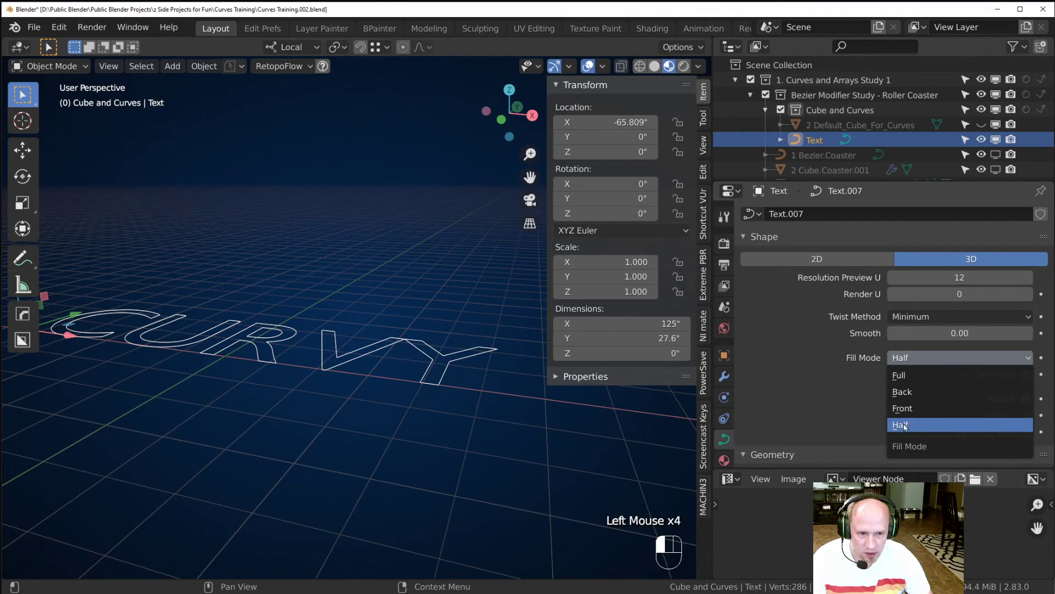
pyautogui.click(917, 318)
pyautogui.click(916, 320)
pyautogui.click(912, 319)
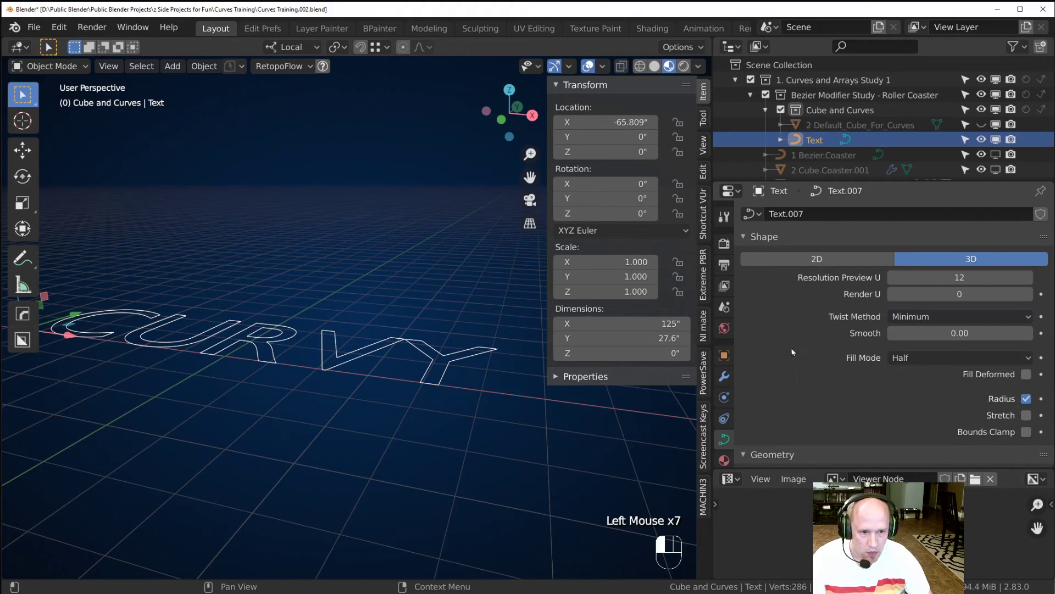
pyautogui.scroll(-2, 341, 383)
pyautogui.keyDown('shift'); pyautogui.moveTo(340, 383); pyautogui.dragTo(254, 422, button='middle'); pyautogui.keyUp('shift')
pyautogui.scroll(2, 405, 383)
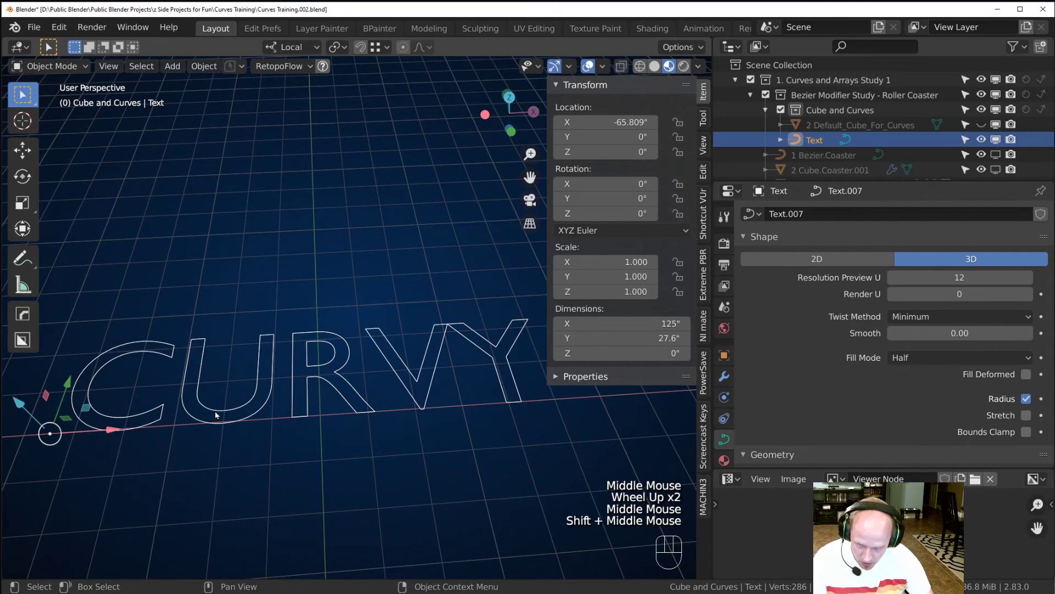
# Try the Full fill mode, and return the CURVY curve to 2D with Fill Mode set to Both.
pyautogui.click(900, 358)
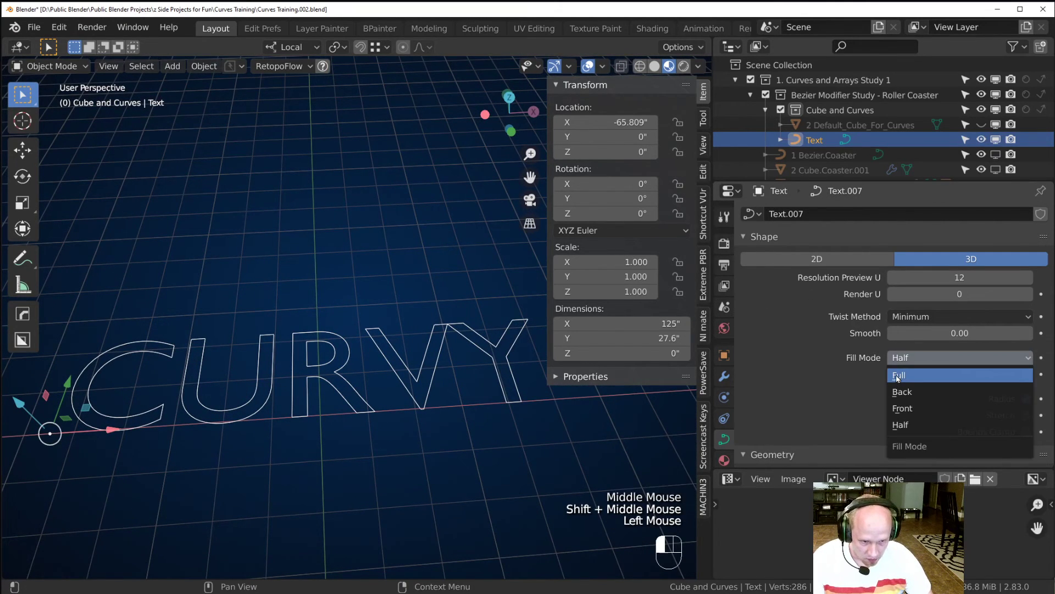
pyautogui.click(897, 376)
pyautogui.click(800, 263)
pyautogui.click(924, 356)
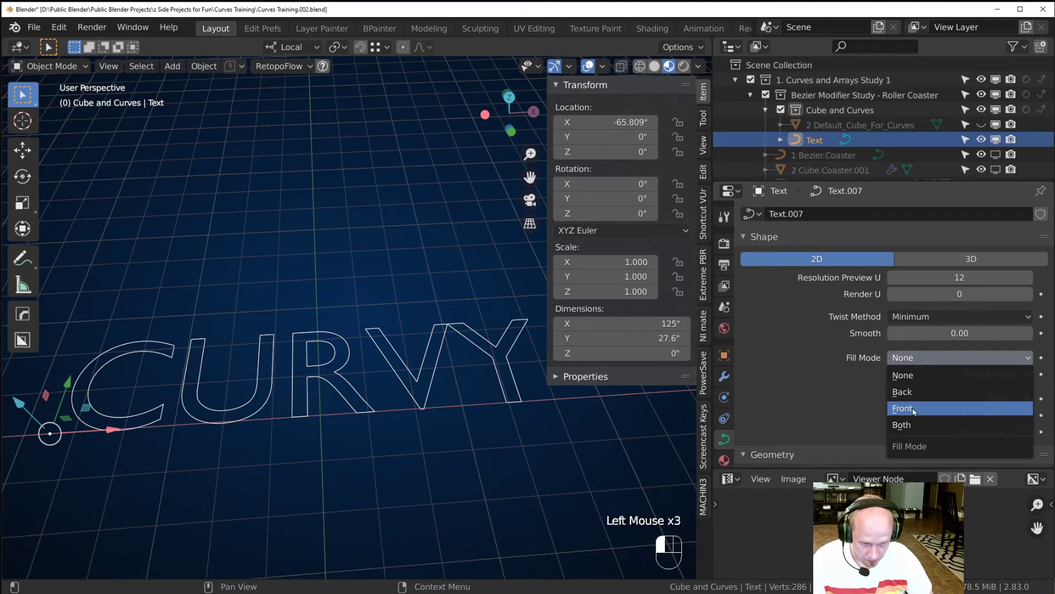
pyautogui.click(906, 424)
# Convert the CURVY curve to a mesh with Convert to, Mesh from Curve/Meta/Surf/Text.
pyautogui.scroll(-1, 319, 433)
pyautogui.moveTo(318, 433); pyautogui.dragTo(319, 391, button='middle')
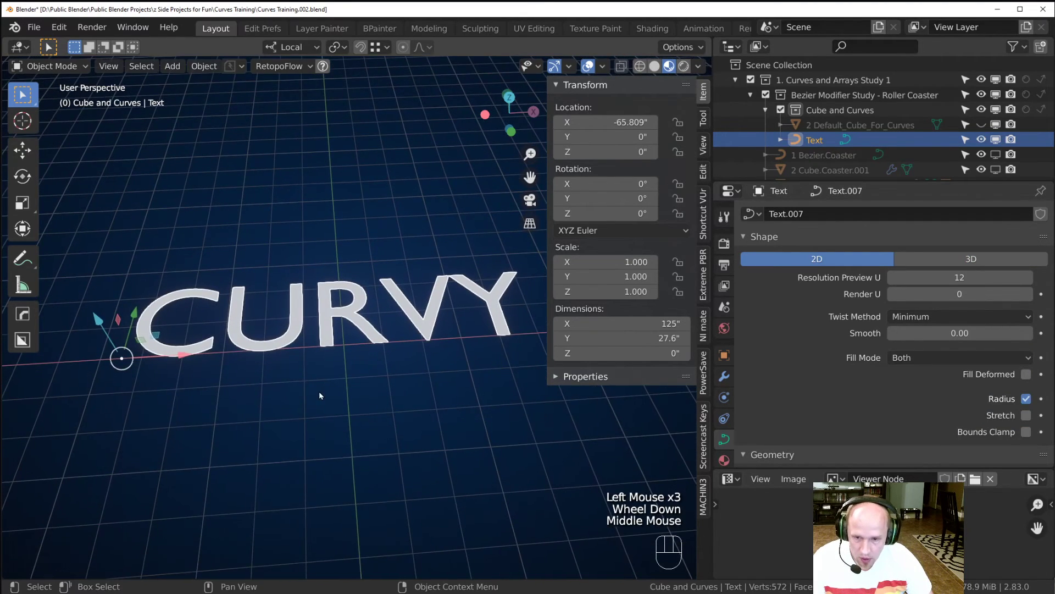
pyautogui.press('space')
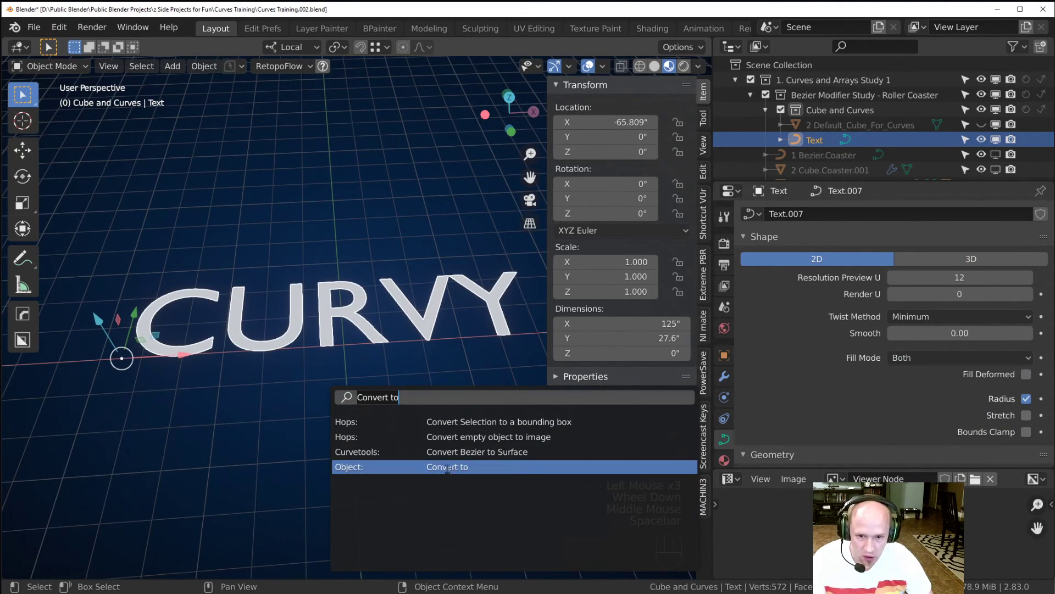
pyautogui.click(446, 467)
pyautogui.press('space')
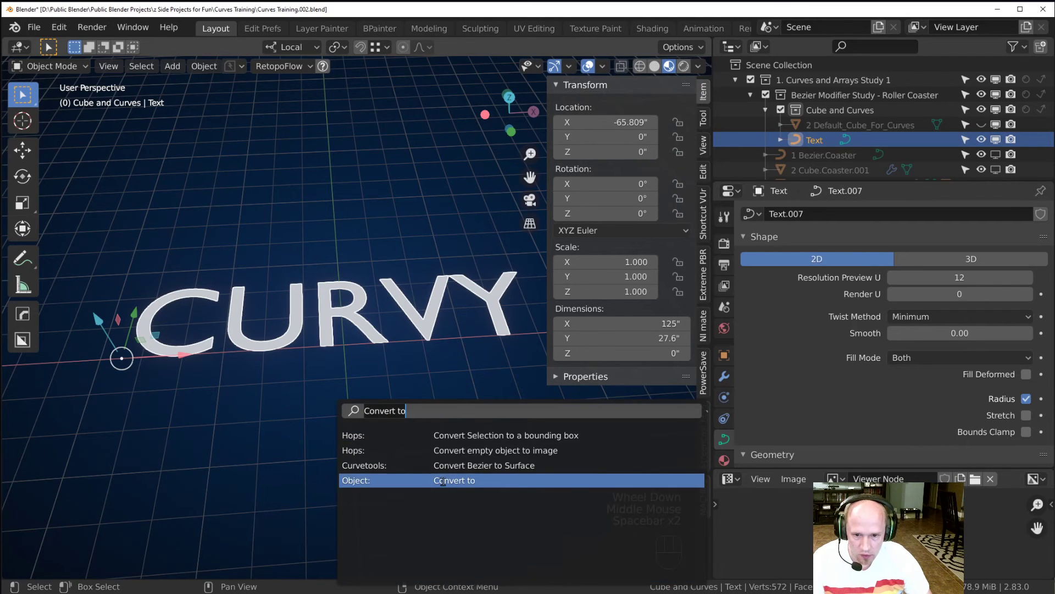
pyautogui.click(410, 495)
pyautogui.click(386, 497)
pyautogui.scroll(-1, 293, 433)
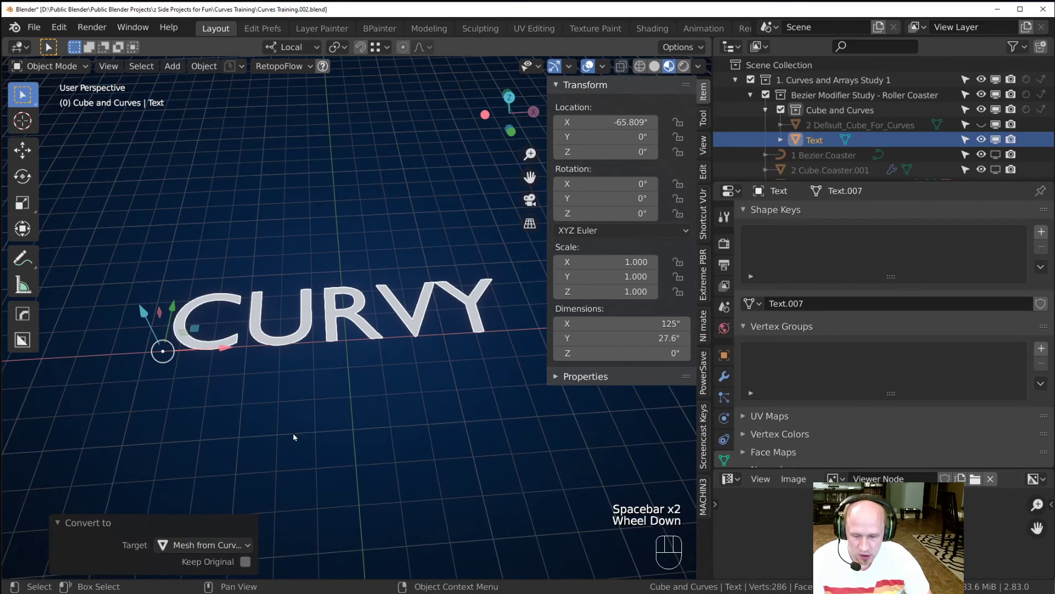
# Enter Edit Mode on the converted CURVY mesh and examine the vertices and faces across its letters.
pyautogui.press('Tab')
pyautogui.scroll(1, 277, 429)
pyautogui.keyDown('shift'); pyautogui.moveTo(278, 429); pyautogui.dragTo(209, 436, button='middle'); pyautogui.keyUp('shift')
pyautogui.scroll(1, 268, 424)
pyautogui.scroll(2, 207, 437)
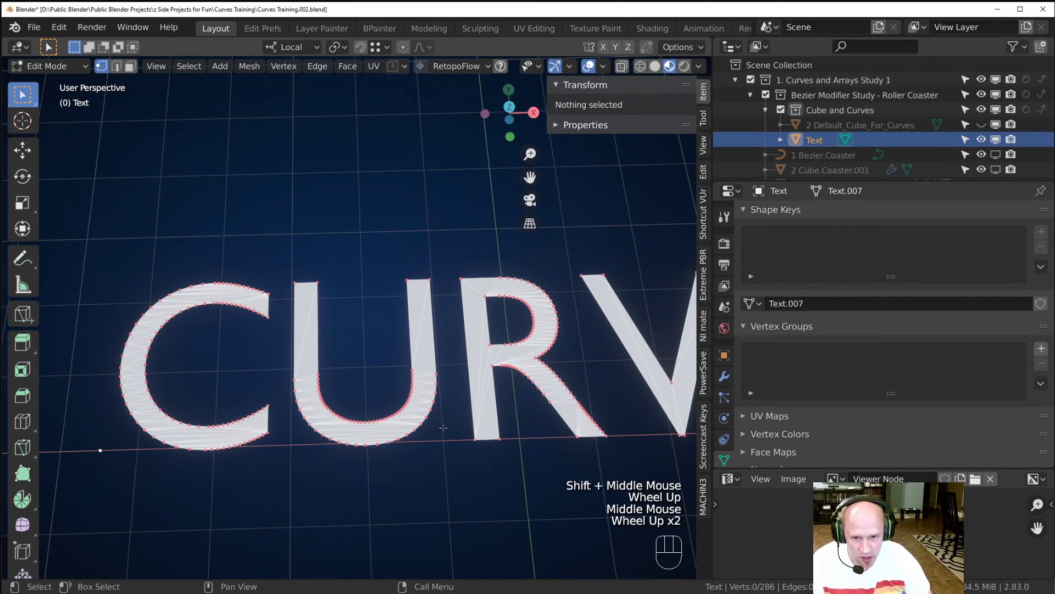
pyautogui.moveTo(503, 360); pyautogui.dragTo(341, 349, button='middle')
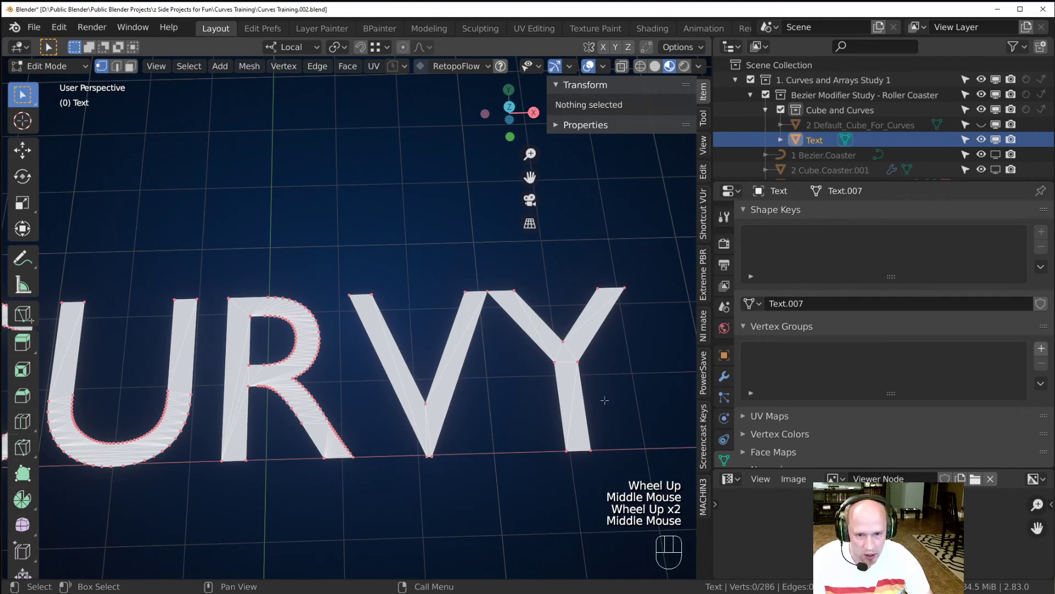
pyautogui.scroll(-2, 210, 451)
pyautogui.moveTo(212, 447); pyautogui.dragTo(302, 451, button='middle')
pyautogui.scroll(2, 350, 408)
pyautogui.scroll(-2, 265, 415)
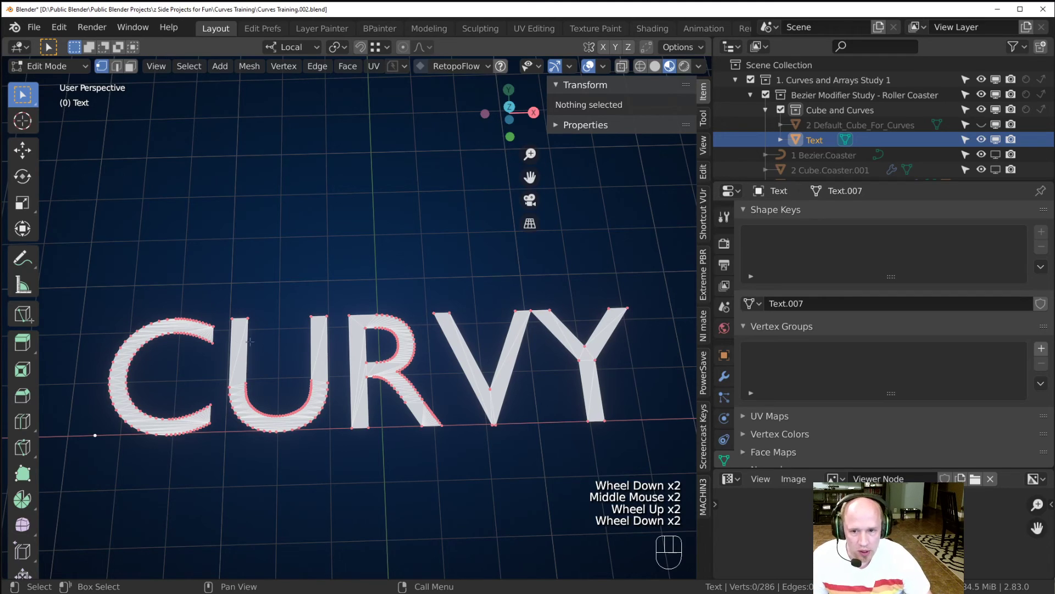
# Extrude the whole CURVY mesh upward about 10.8" along its normals and return to Object Mode.
pyautogui.keyDown('shift'); pyautogui.moveTo(439, 507); pyautogui.dragTo(430, 483, button='middle'); pyautogui.keyUp('shift')
pyautogui.press('a')
pyautogui.keyDown('shift'); pyautogui.moveTo(410, 452); pyautogui.dragTo(406, 406, button='middle'); pyautogui.keyUp('shift')
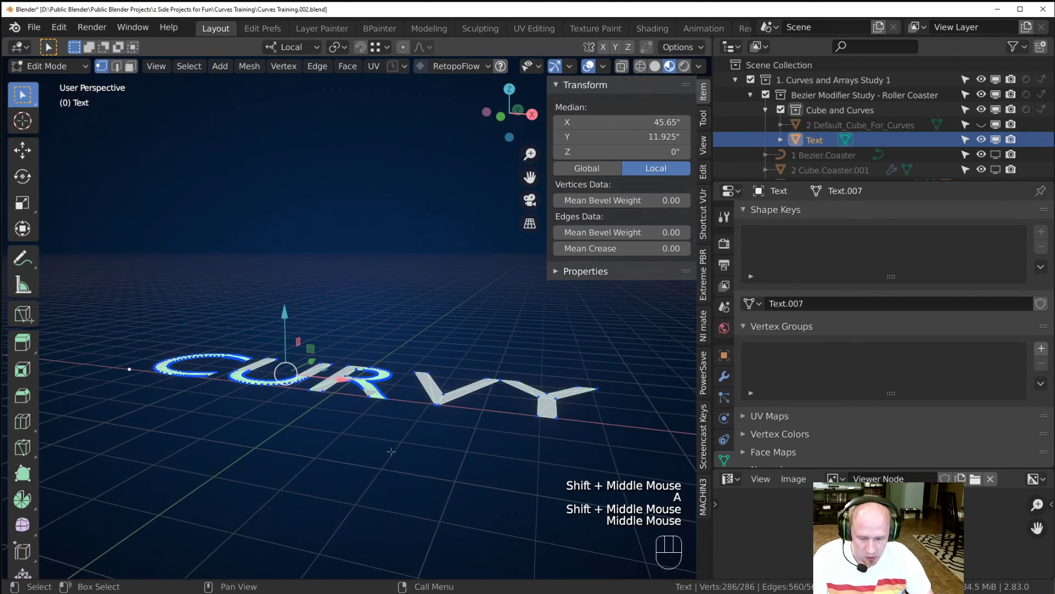
pyautogui.middleClick(405, 407)
pyautogui.press('e')
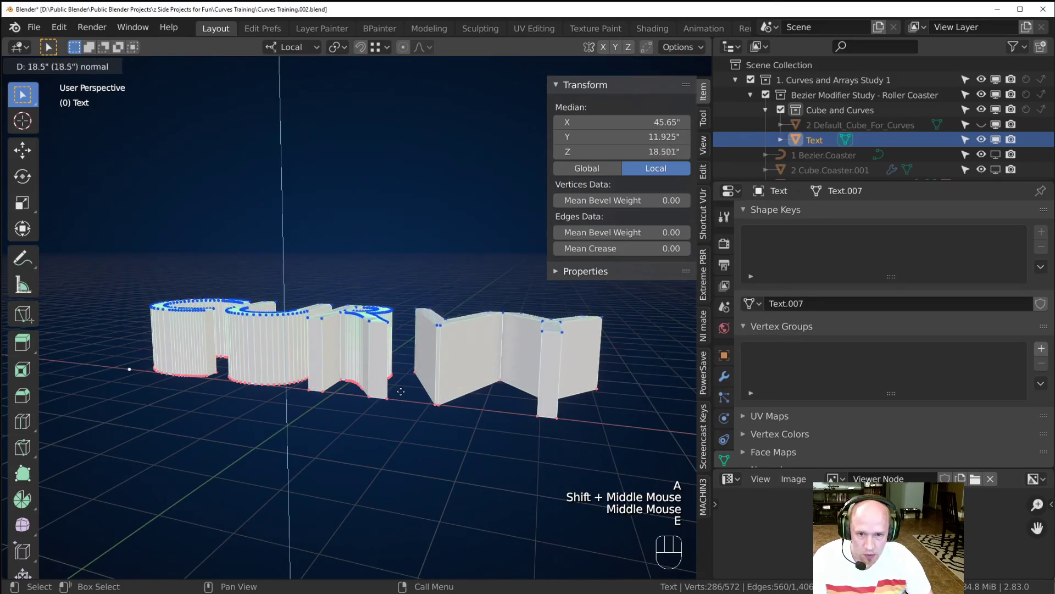
pyautogui.click(405, 407)
pyautogui.keyDown('shift'); pyautogui.moveTo(405, 408); pyautogui.dragTo(415, 371, button='middle'); pyautogui.keyUp('shift')
pyautogui.press('a')
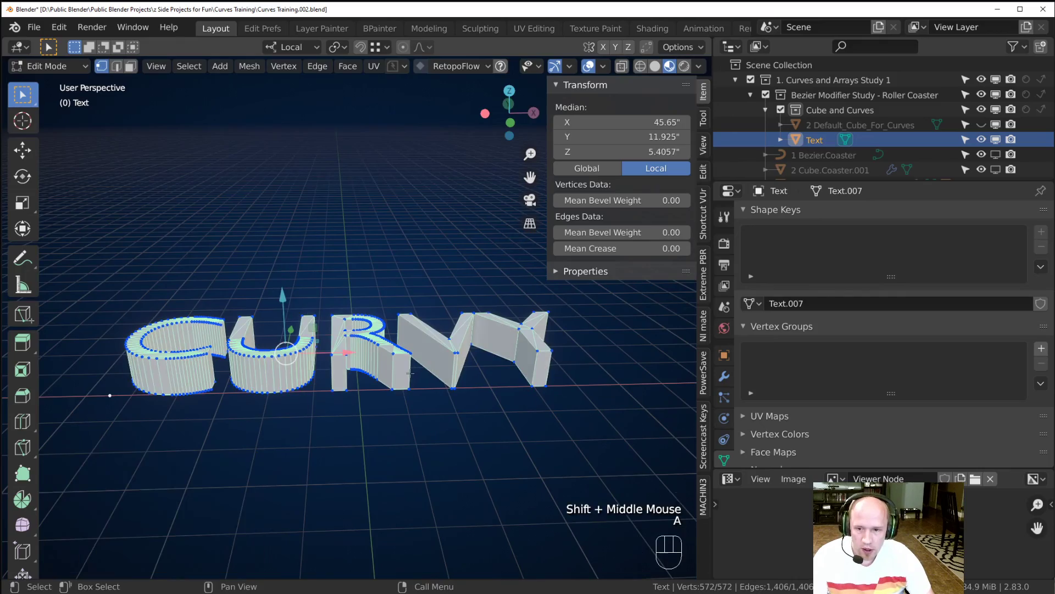
pyautogui.press('Tab')
pyautogui.keyDown('shift'); pyautogui.moveTo(408, 372); pyautogui.dragTo(227, 314, button='middle'); pyautogui.keyUp('shift')
pyautogui.scroll(-2, 404, 348)
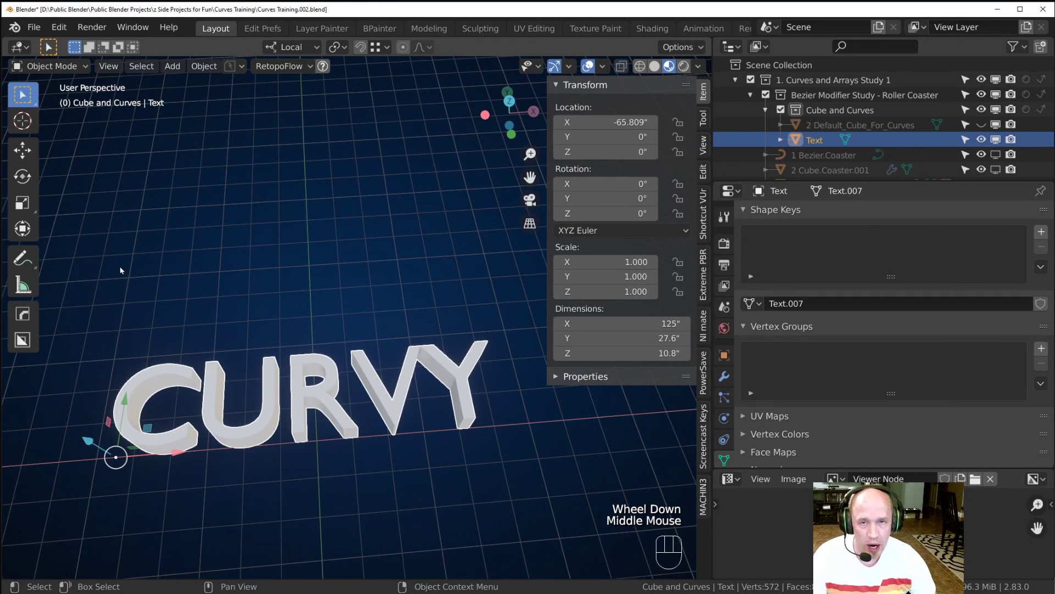
# View the extruded CURVY text from the top in orthographic projection, with free space around it.
pyautogui.keyDown('shift'); pyautogui.moveTo(299, 401); pyautogui.dragTo(300, 434, button='middle'); pyautogui.keyUp('shift')
pyautogui.press('KP_7')
pyautogui.scroll(-2, 297, 429)
pyautogui.keyDown('shift'); pyautogui.moveTo(226, 440); pyautogui.dragTo(284, 443, button='middle'); pyautogui.keyUp('shift')
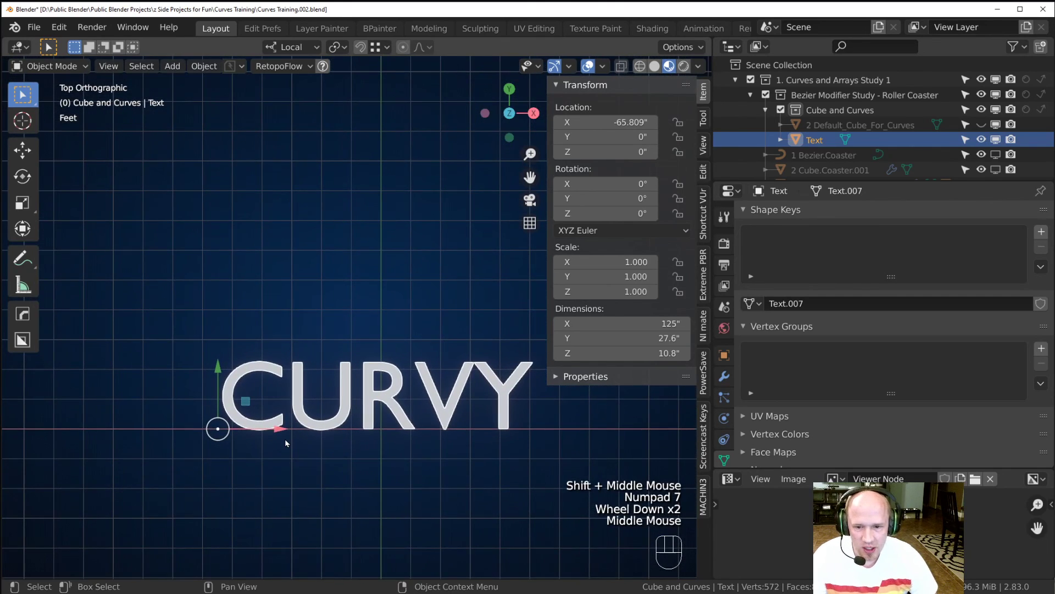